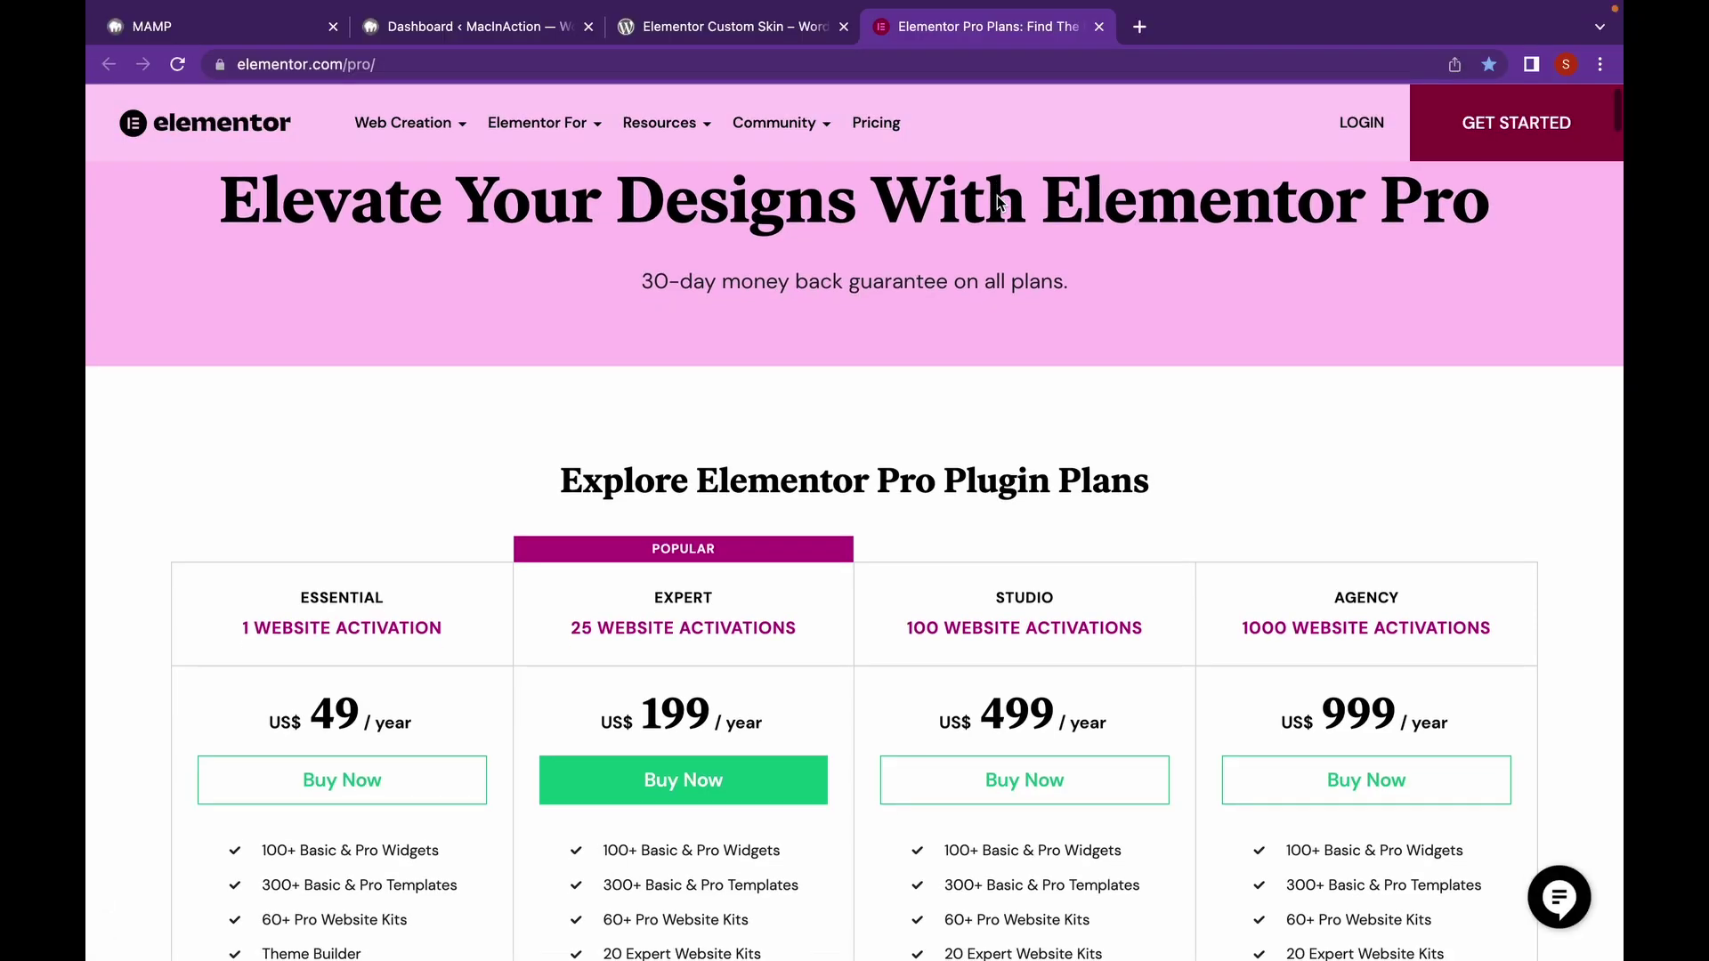
# - Buy the $49/year Elementor Pro Essential plan and scroll to the checkout billing details form
pyautogui.scroll(-3, 997, 203)
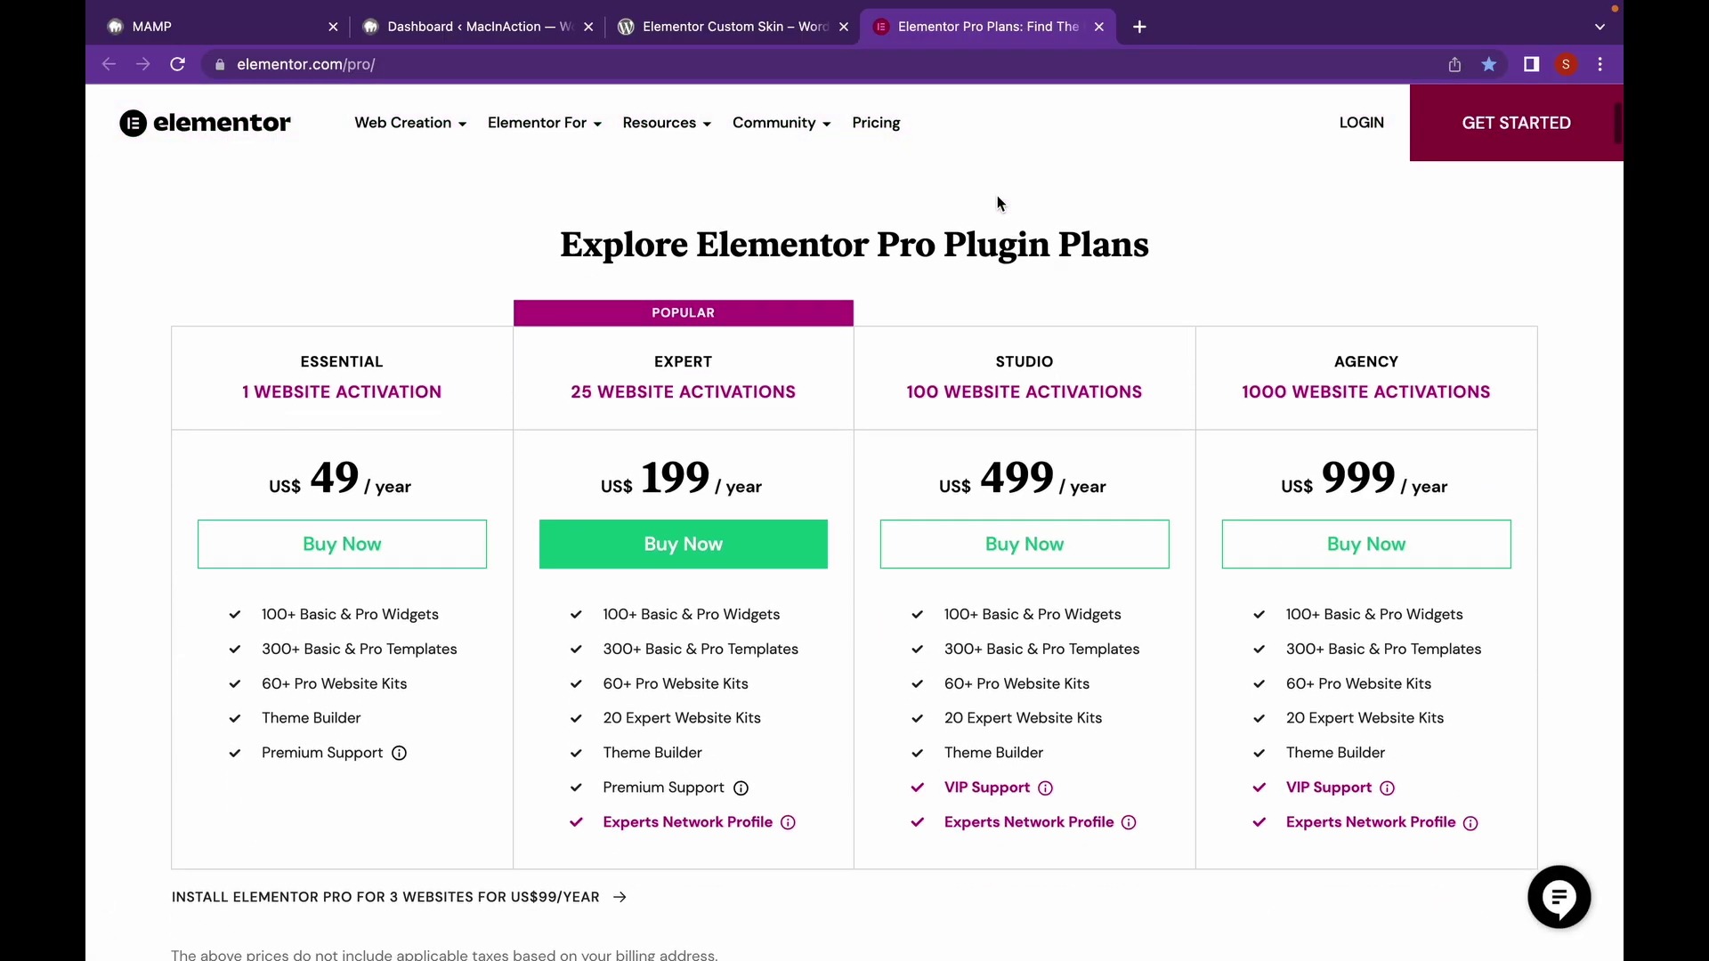
pyautogui.scroll(-1, 997, 197)
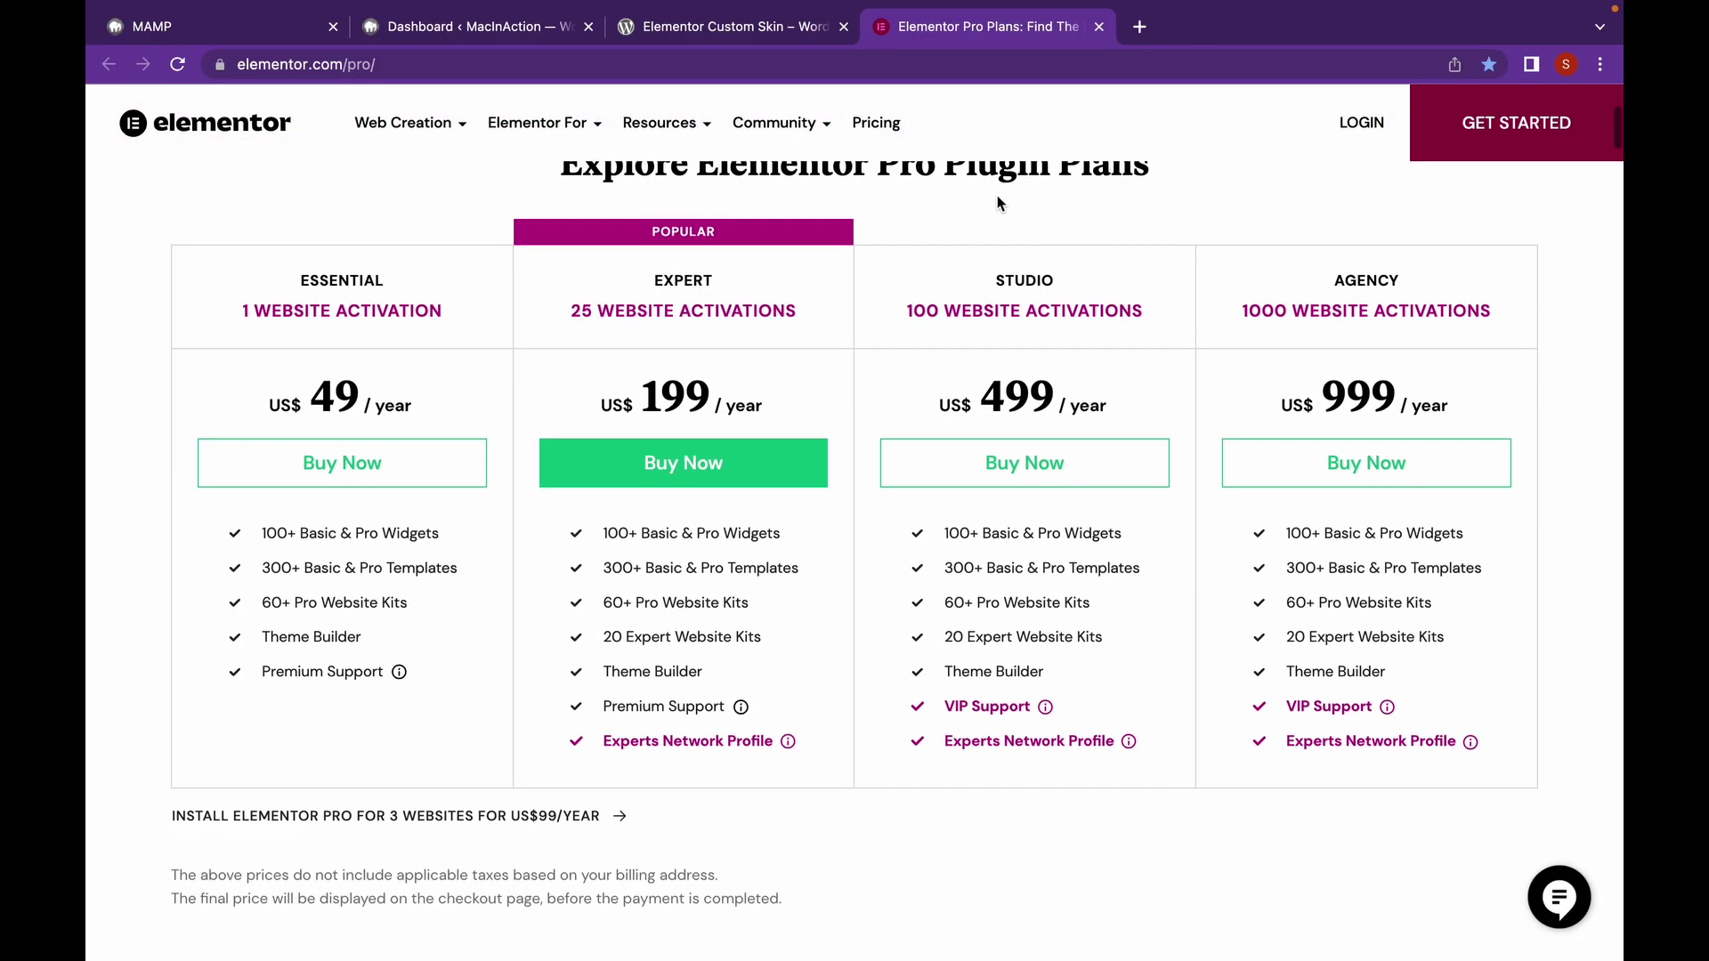
pyautogui.scroll(1, 703, 511)
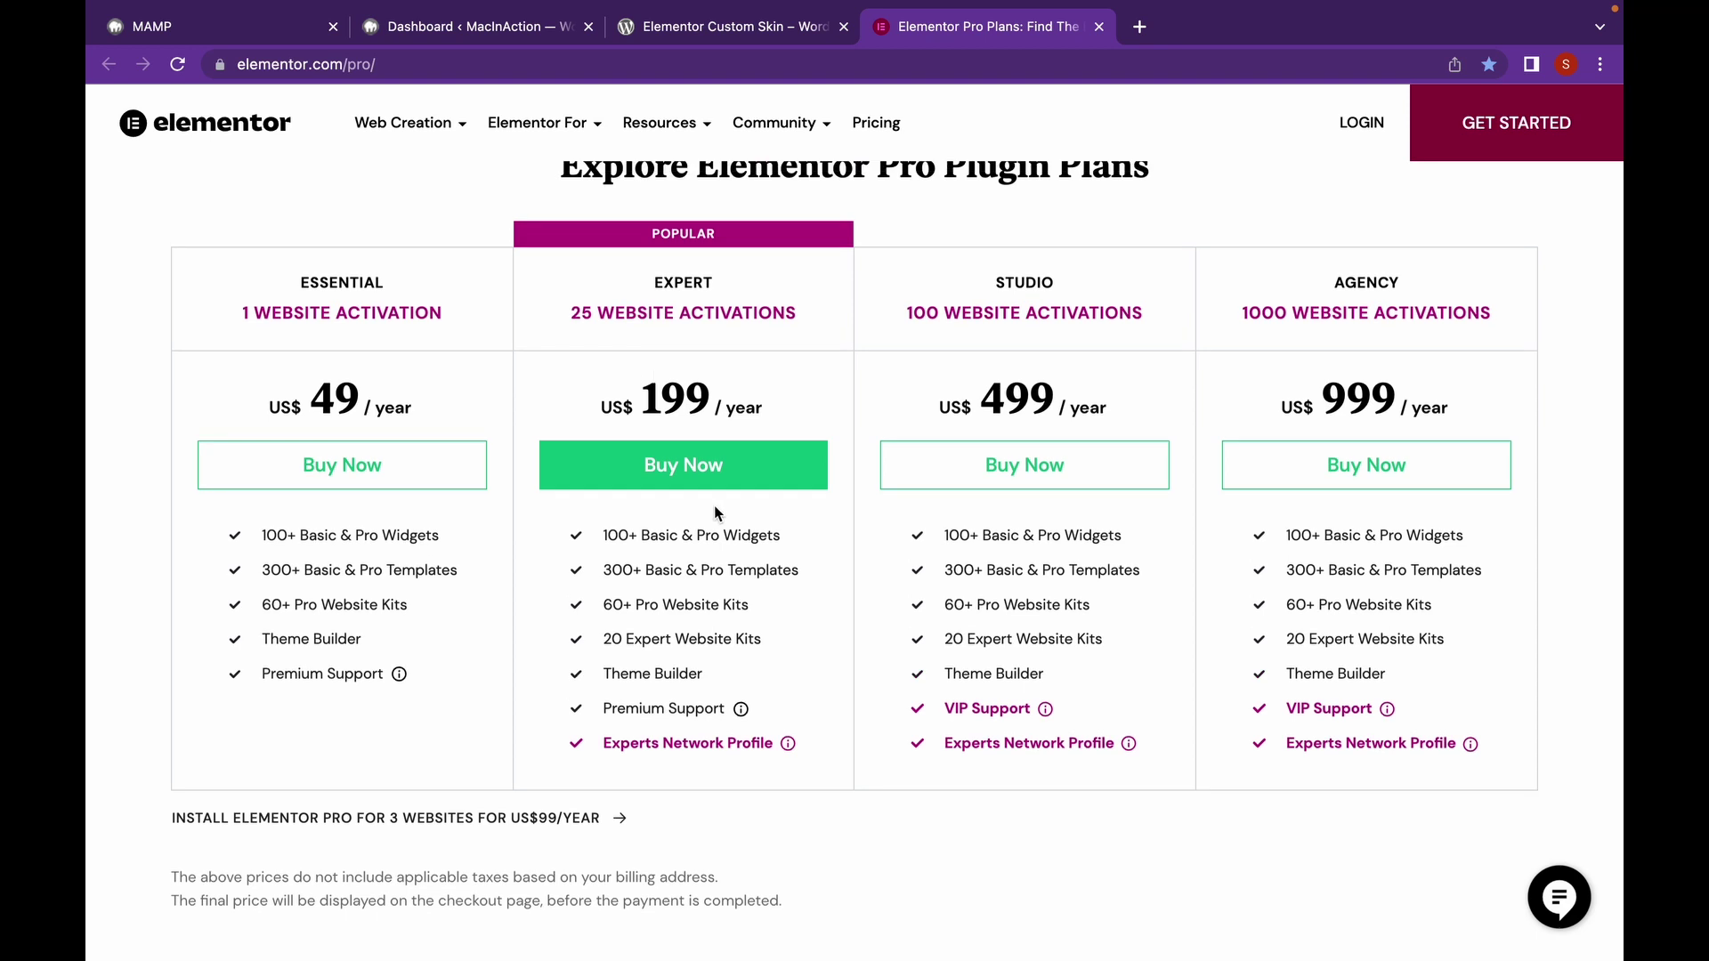
pyautogui.click(464, 477)
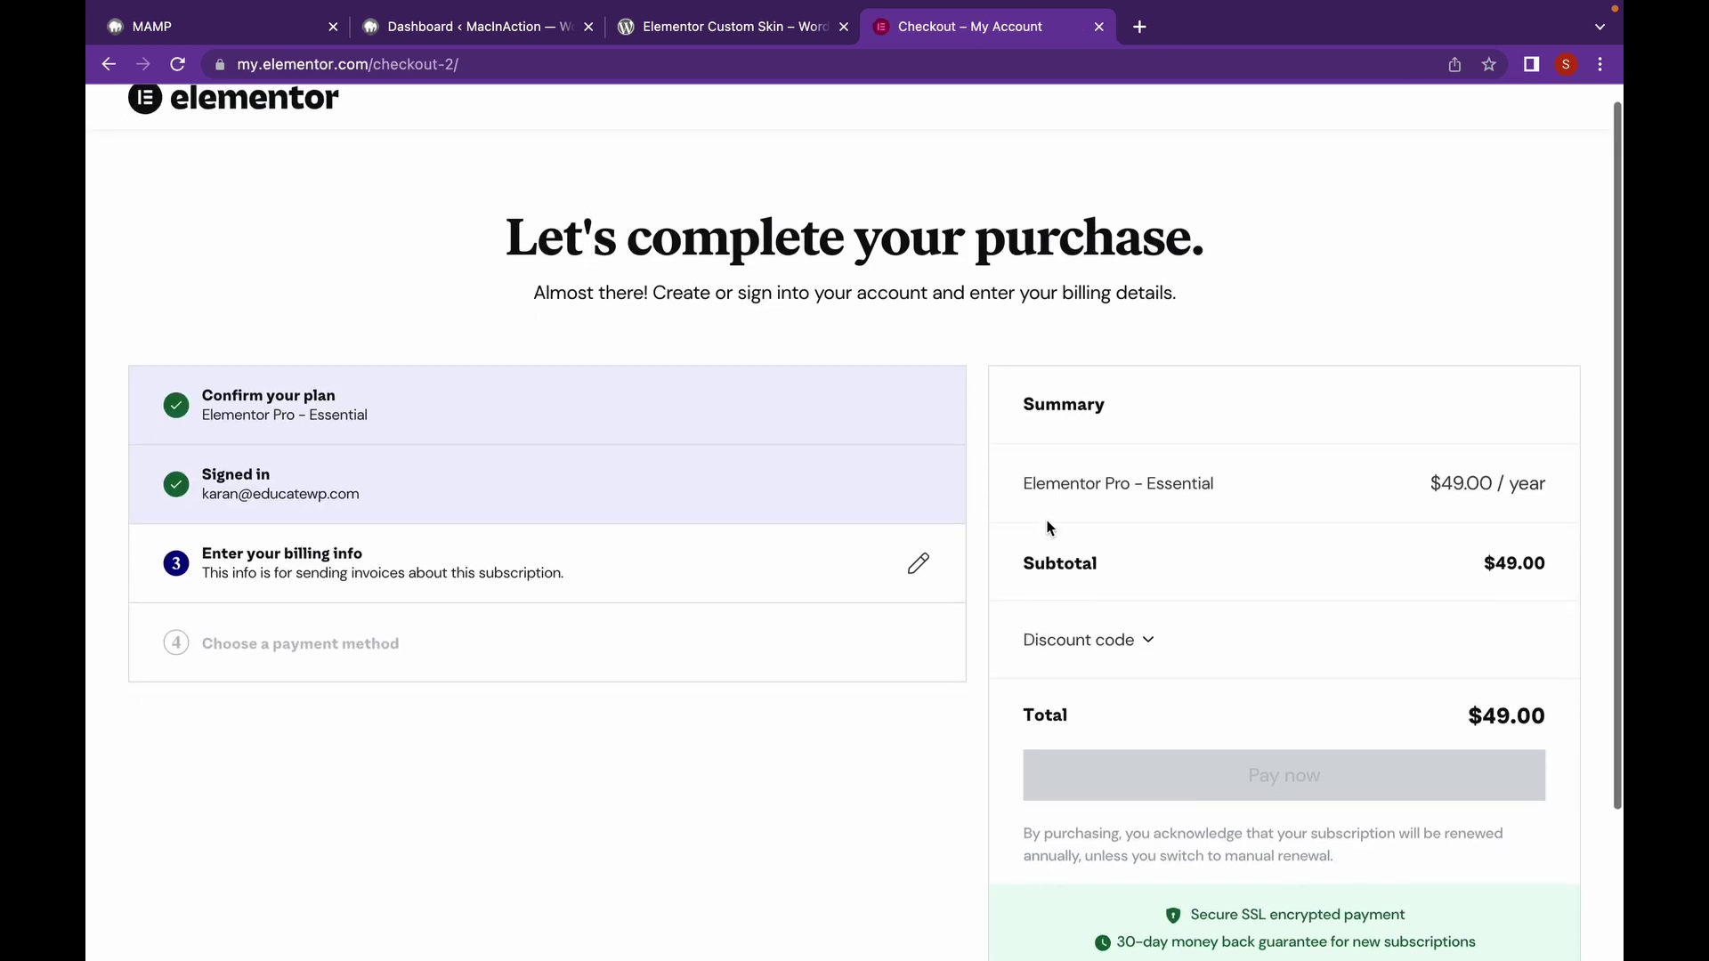
pyautogui.scroll(-1, 1047, 528)
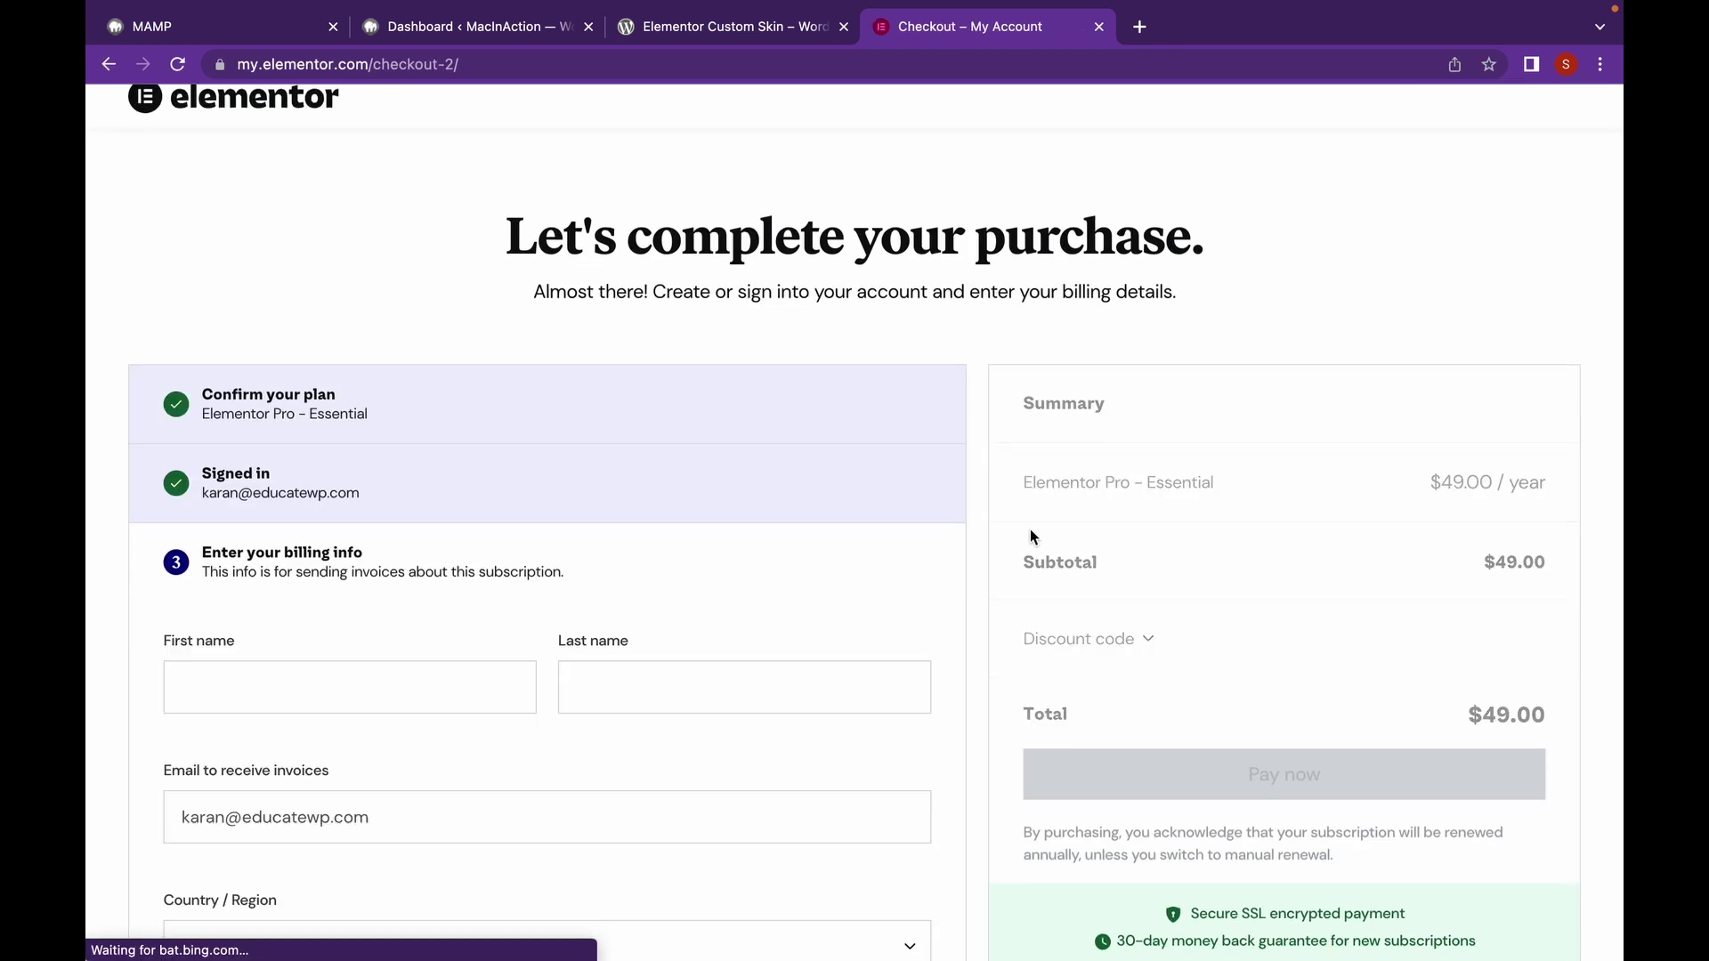
pyautogui.scroll(-3, 937, 675)
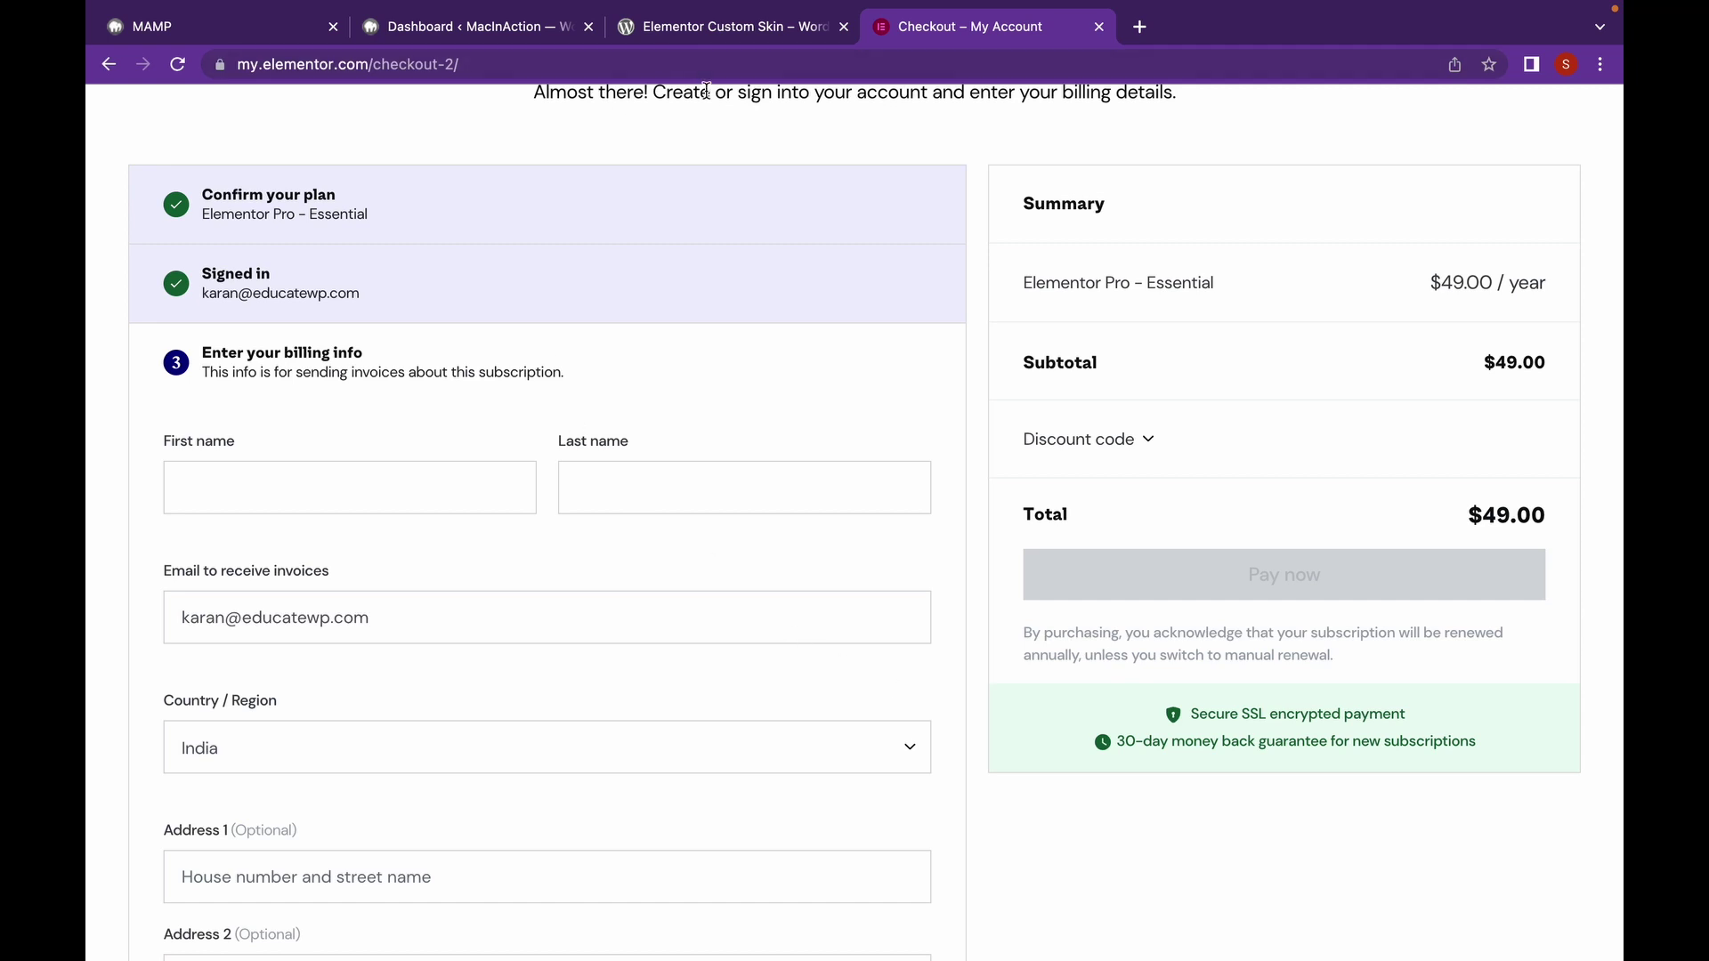
# - Download the Elementor Custom Skin plugin zip from WordPress.org, then return to the WordPress admin dashboard
pyautogui.click(760, 29)
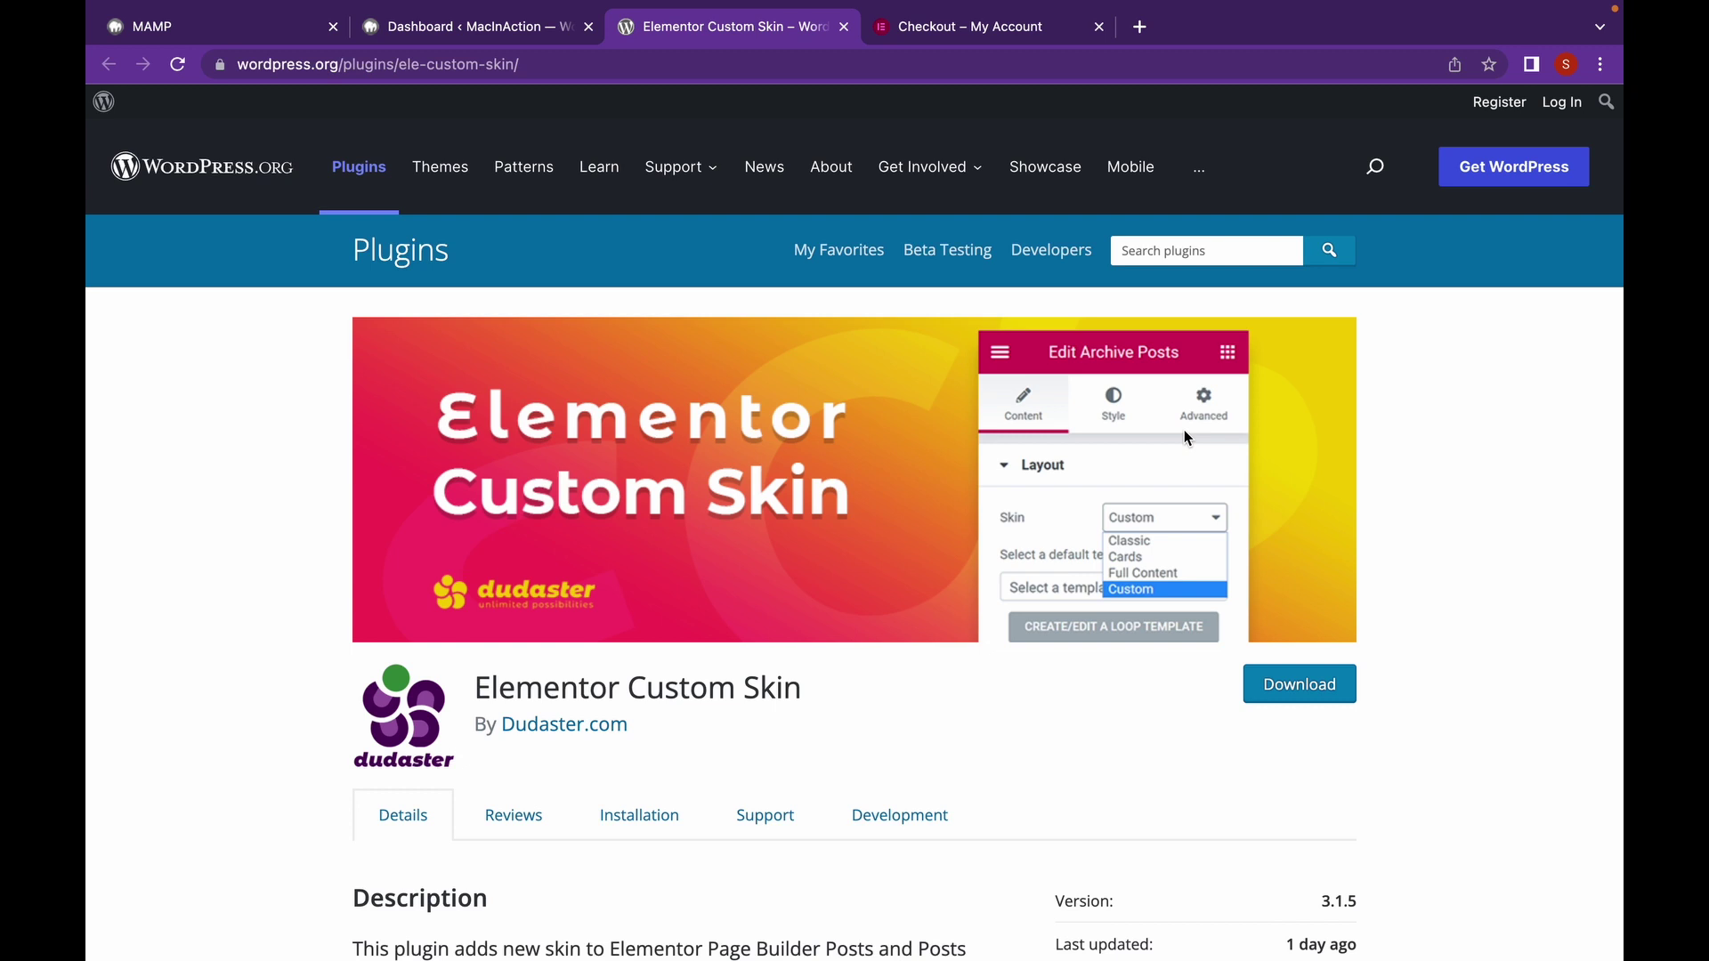
pyautogui.scroll(-2, 1184, 430)
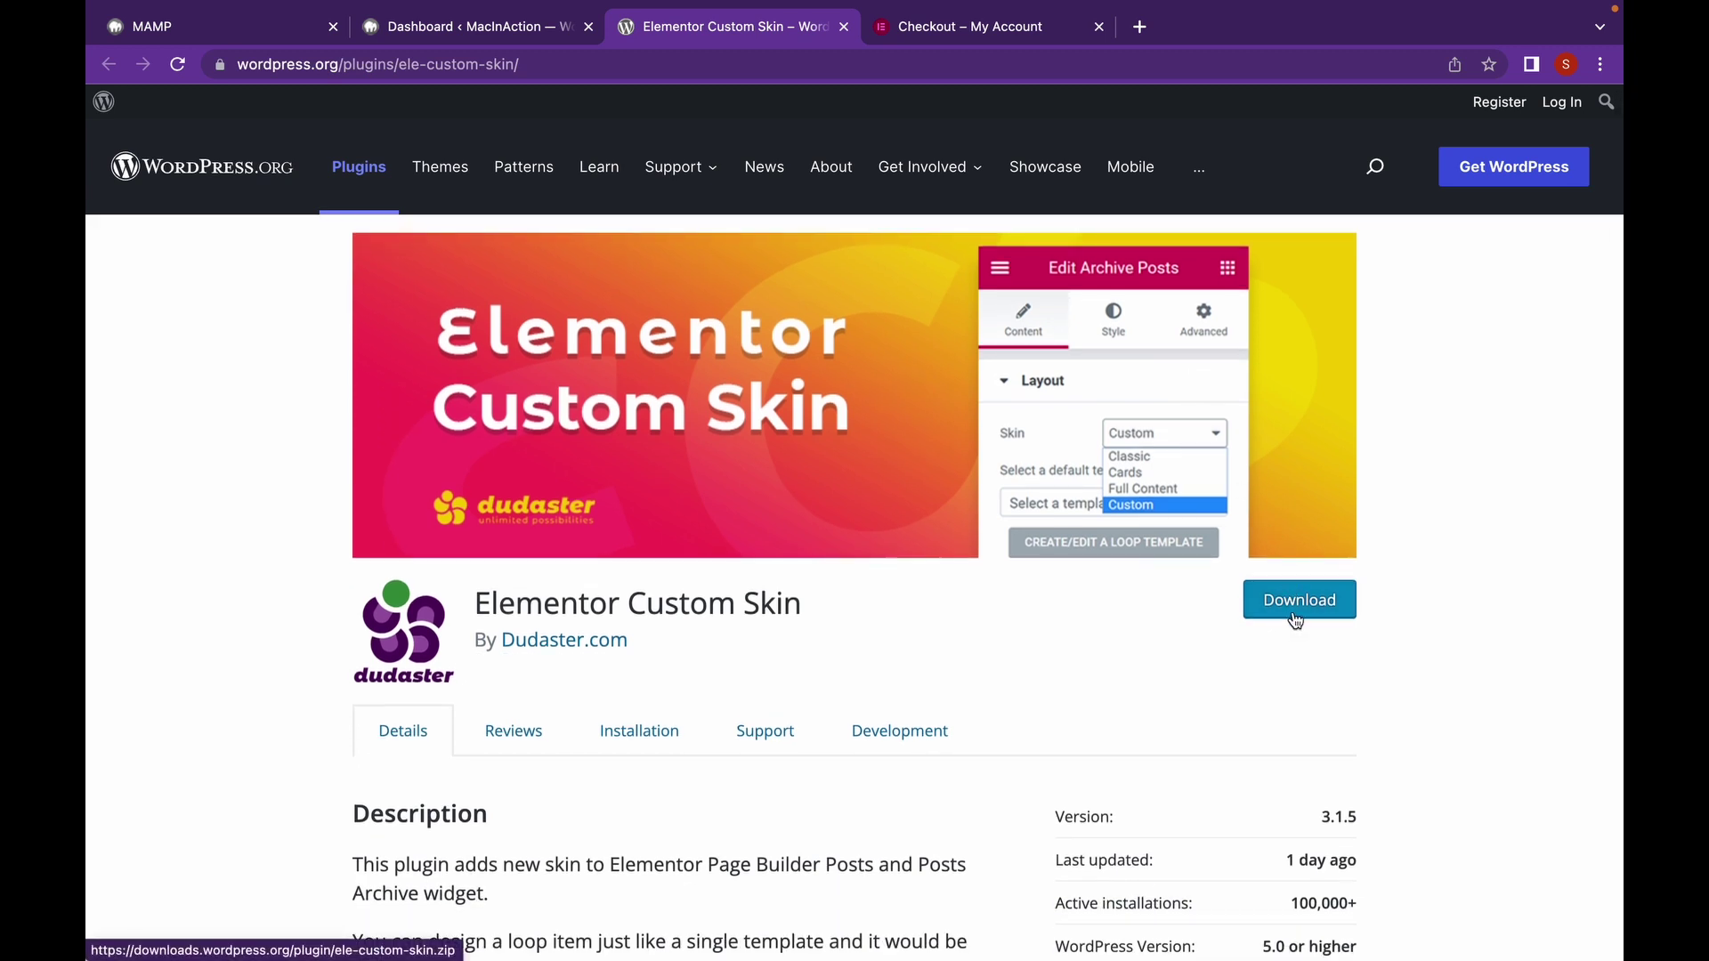
pyautogui.click(1295, 620)
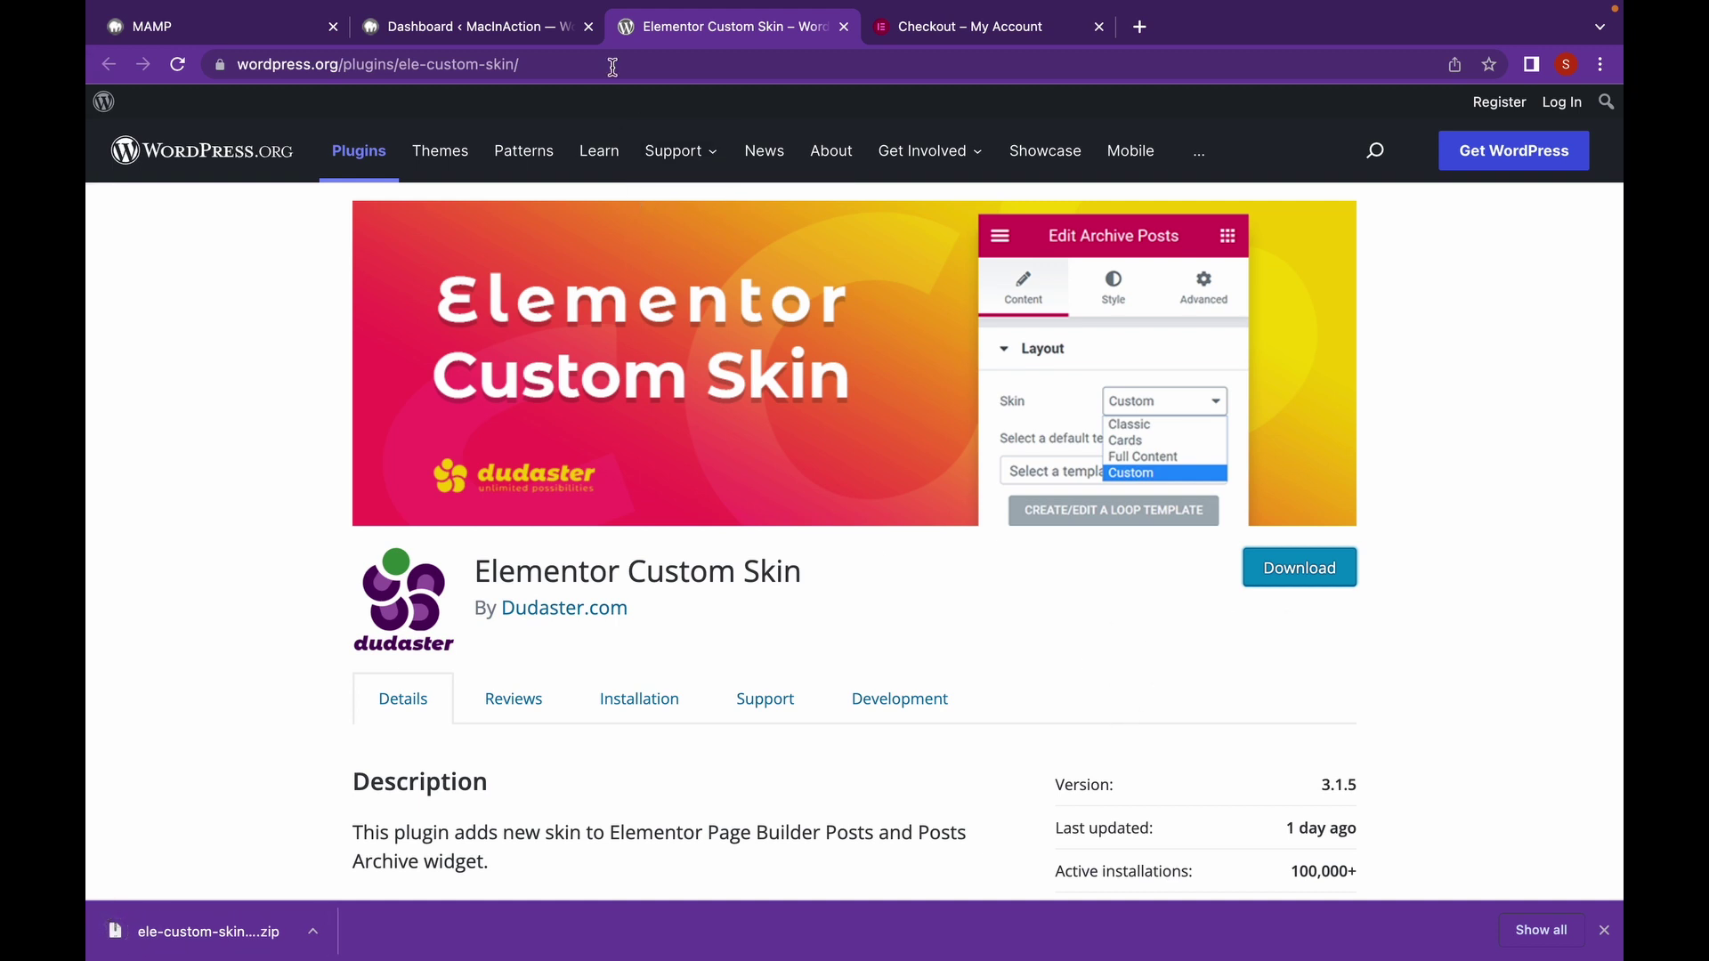
pyautogui.click(503, 21)
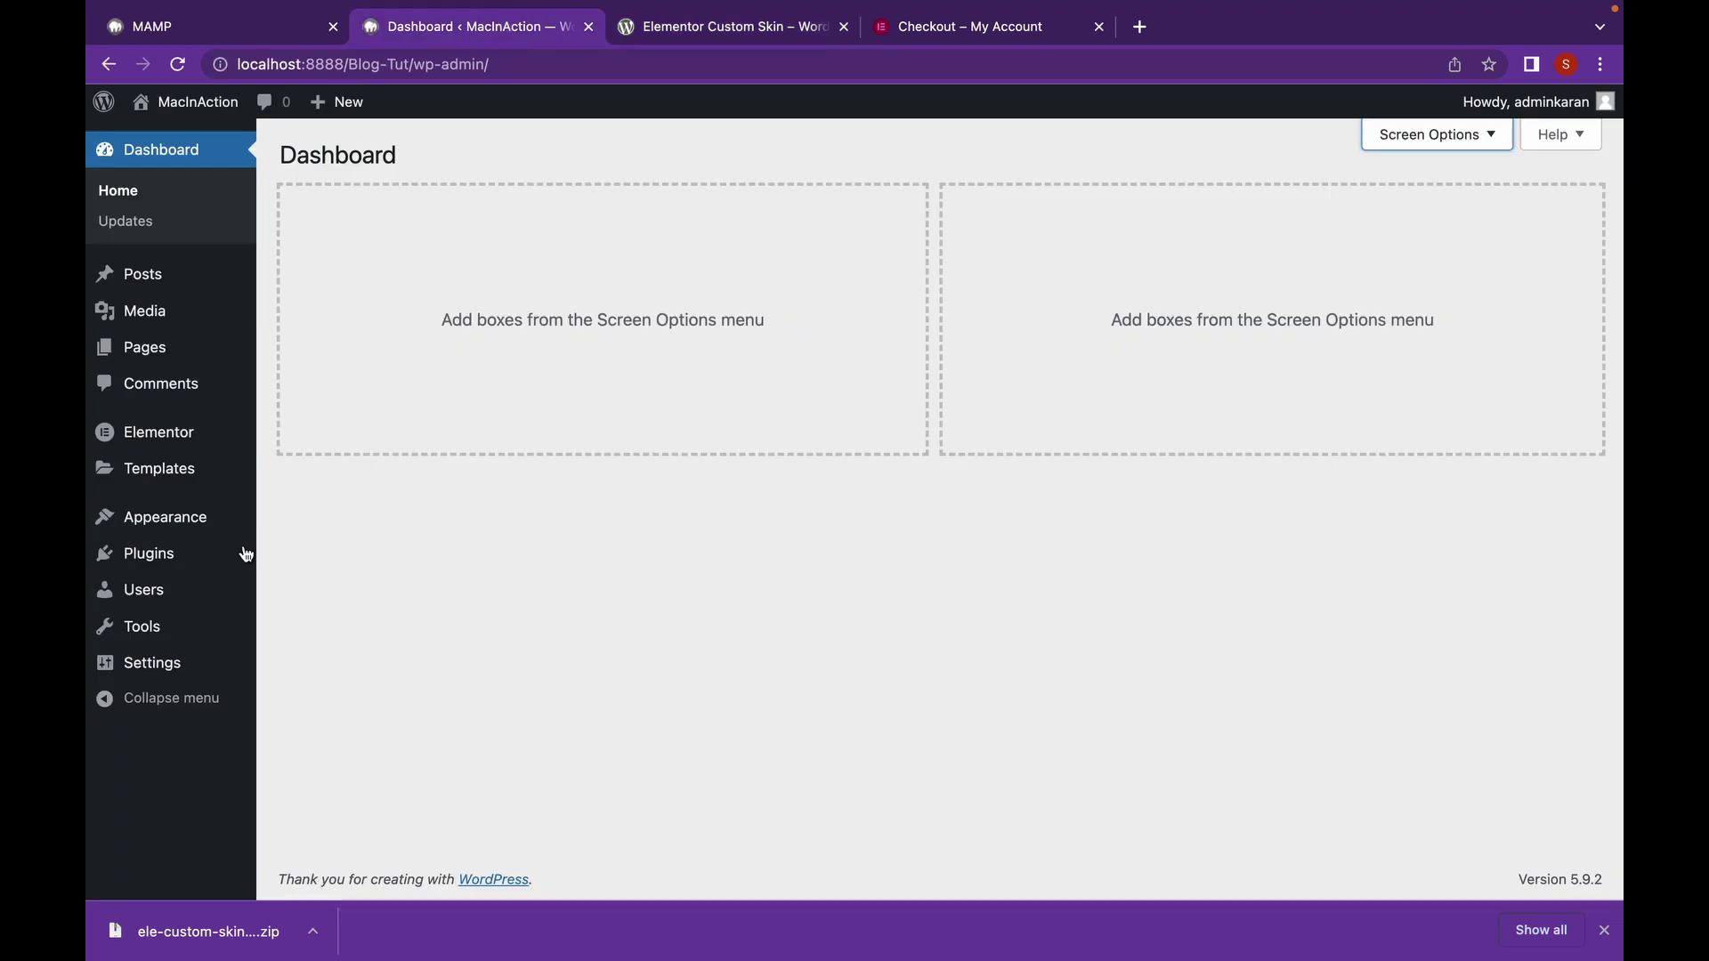
# - Upload elementor-pro-v3.6.4 (2).zip from Downloads as a new plugin and install it
pyautogui.moveTo(215, 571)
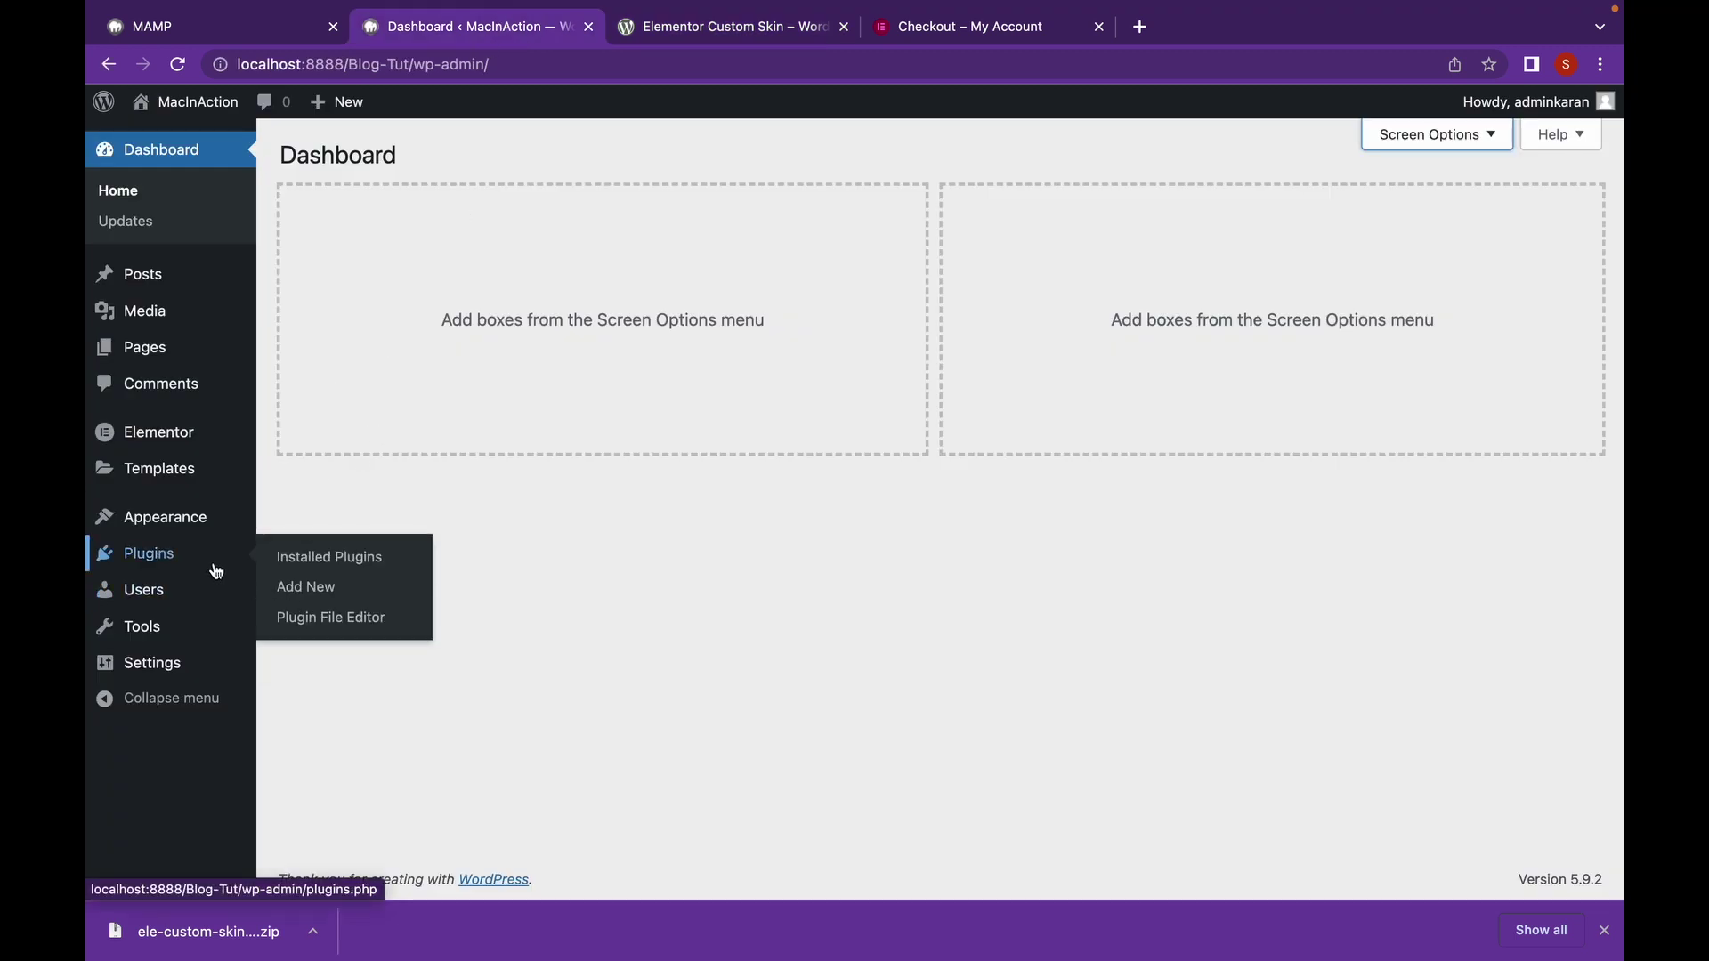
pyautogui.click(301, 589)
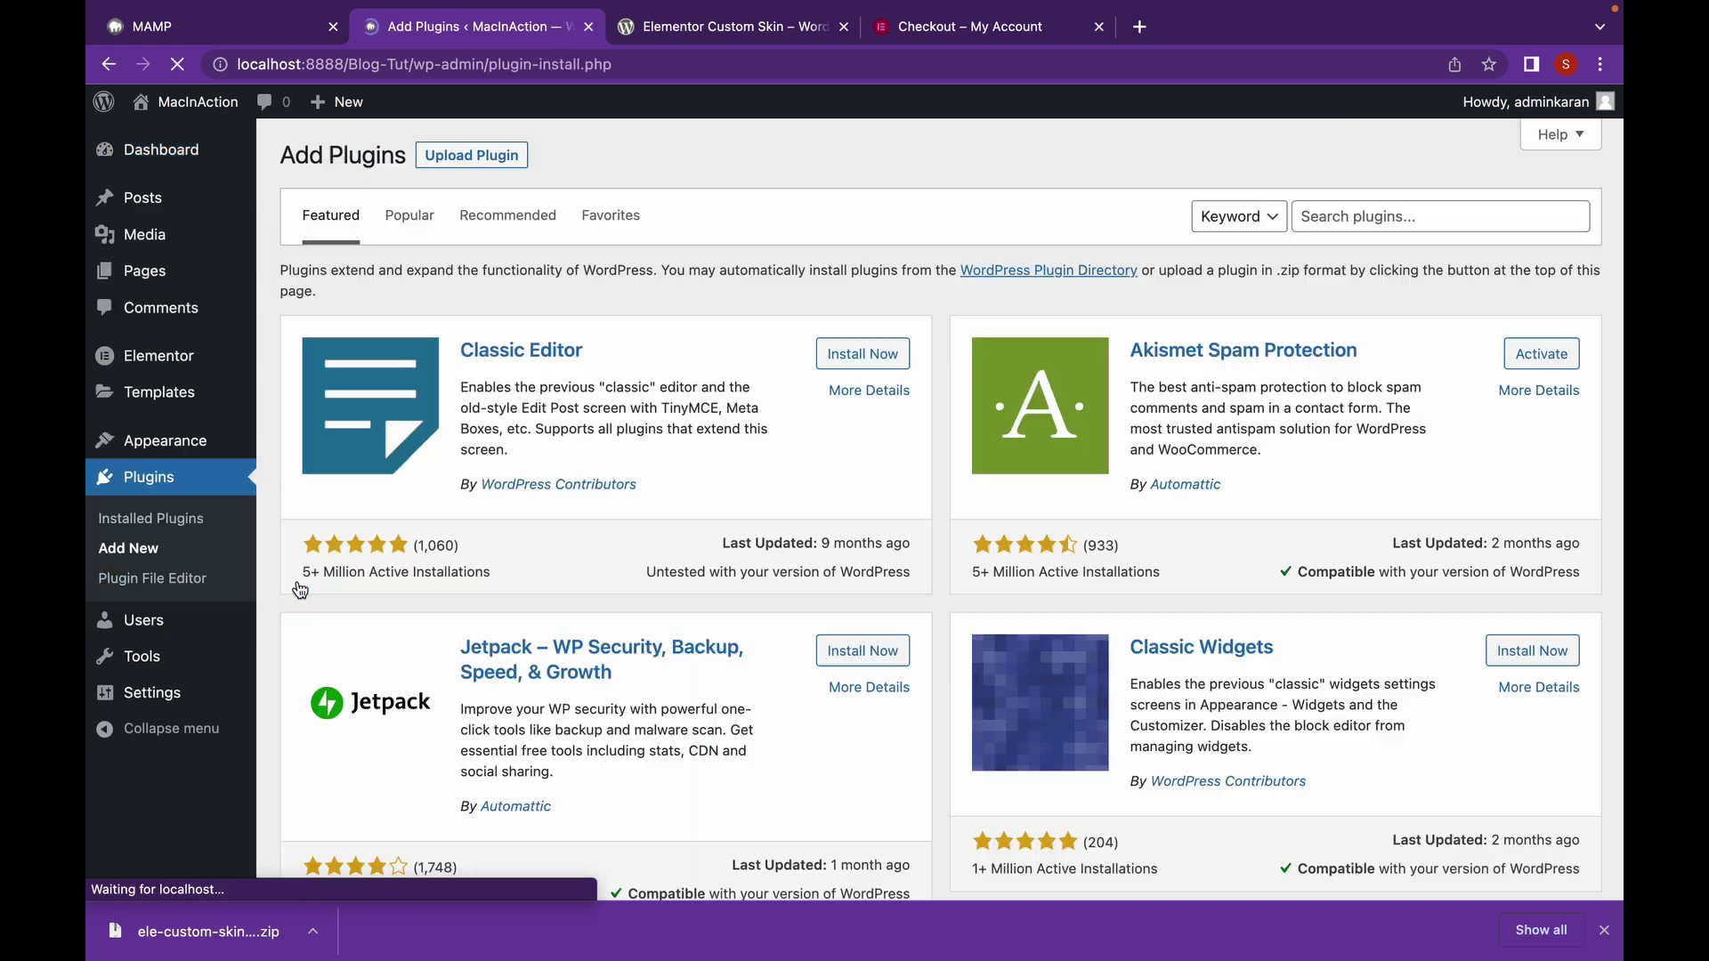
pyautogui.click(493, 161)
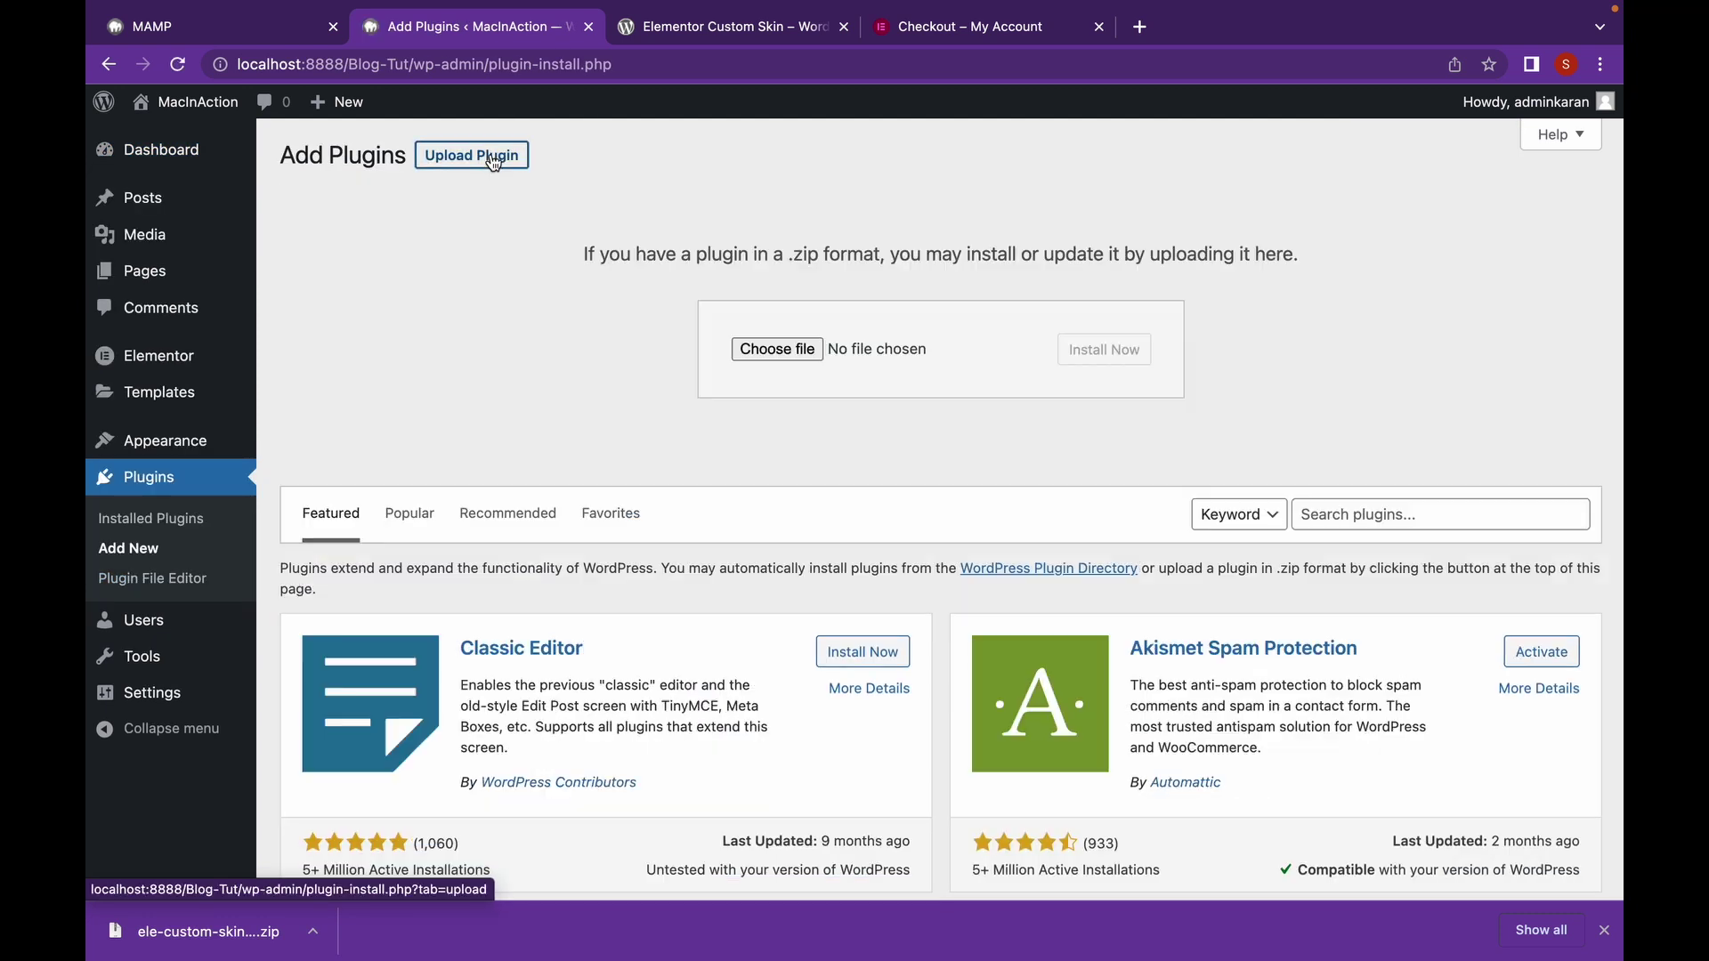
pyautogui.click(799, 347)
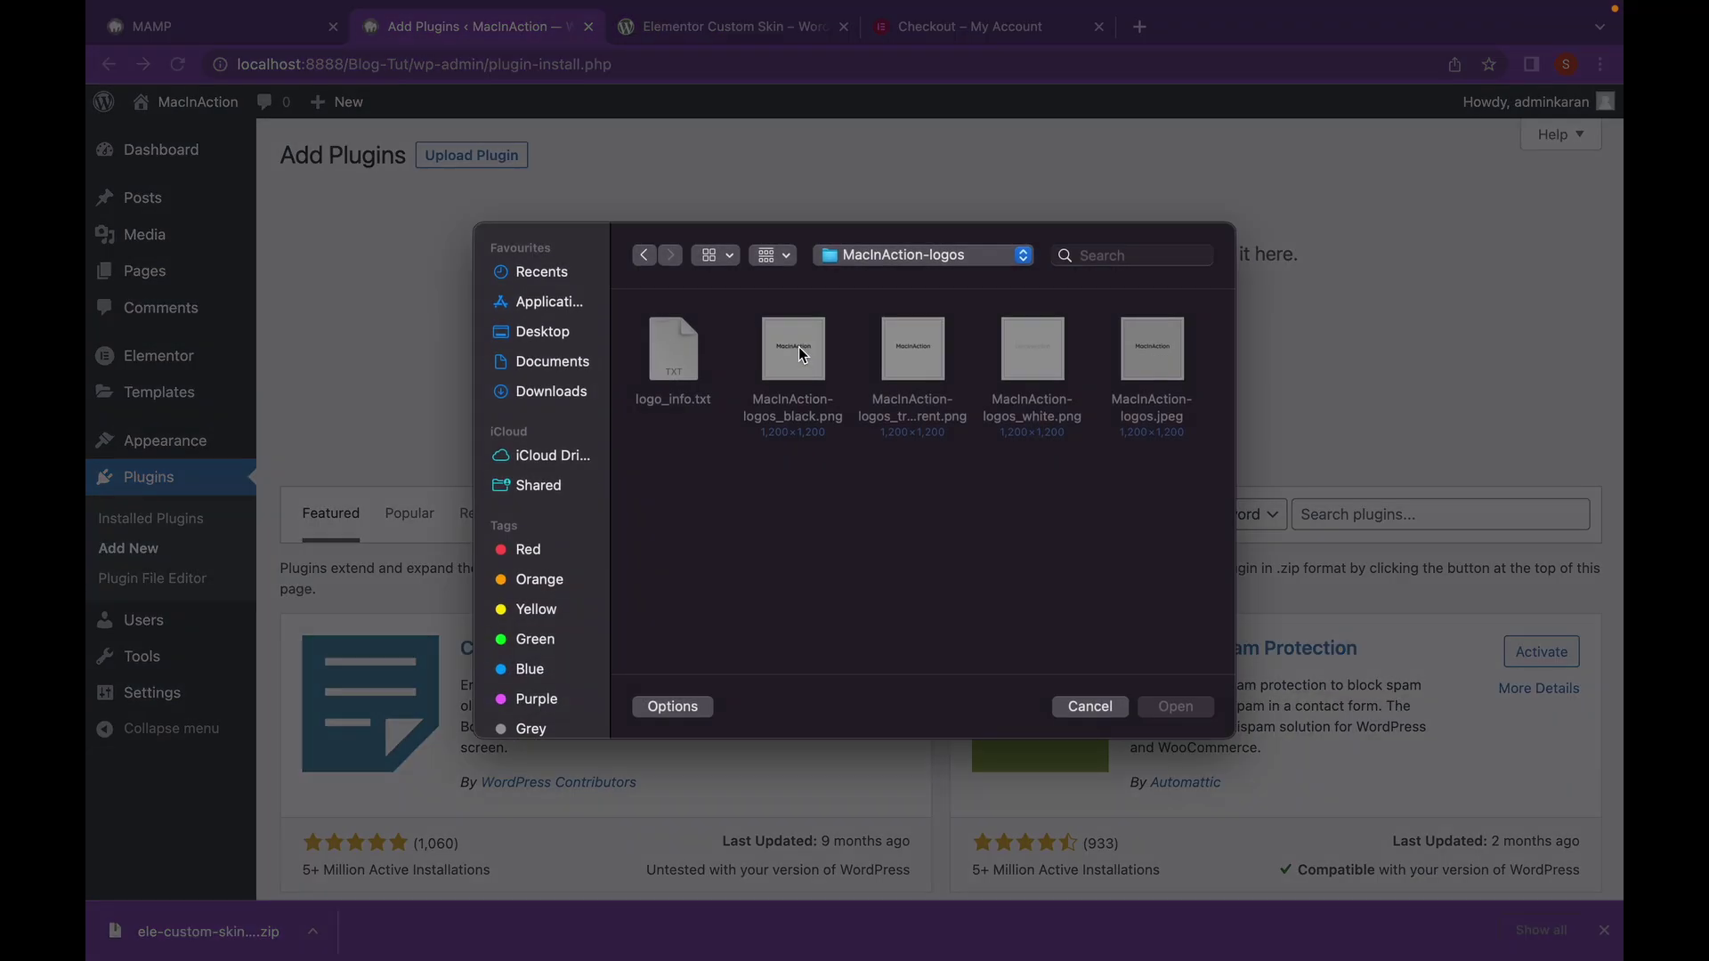
pyautogui.click(556, 391)
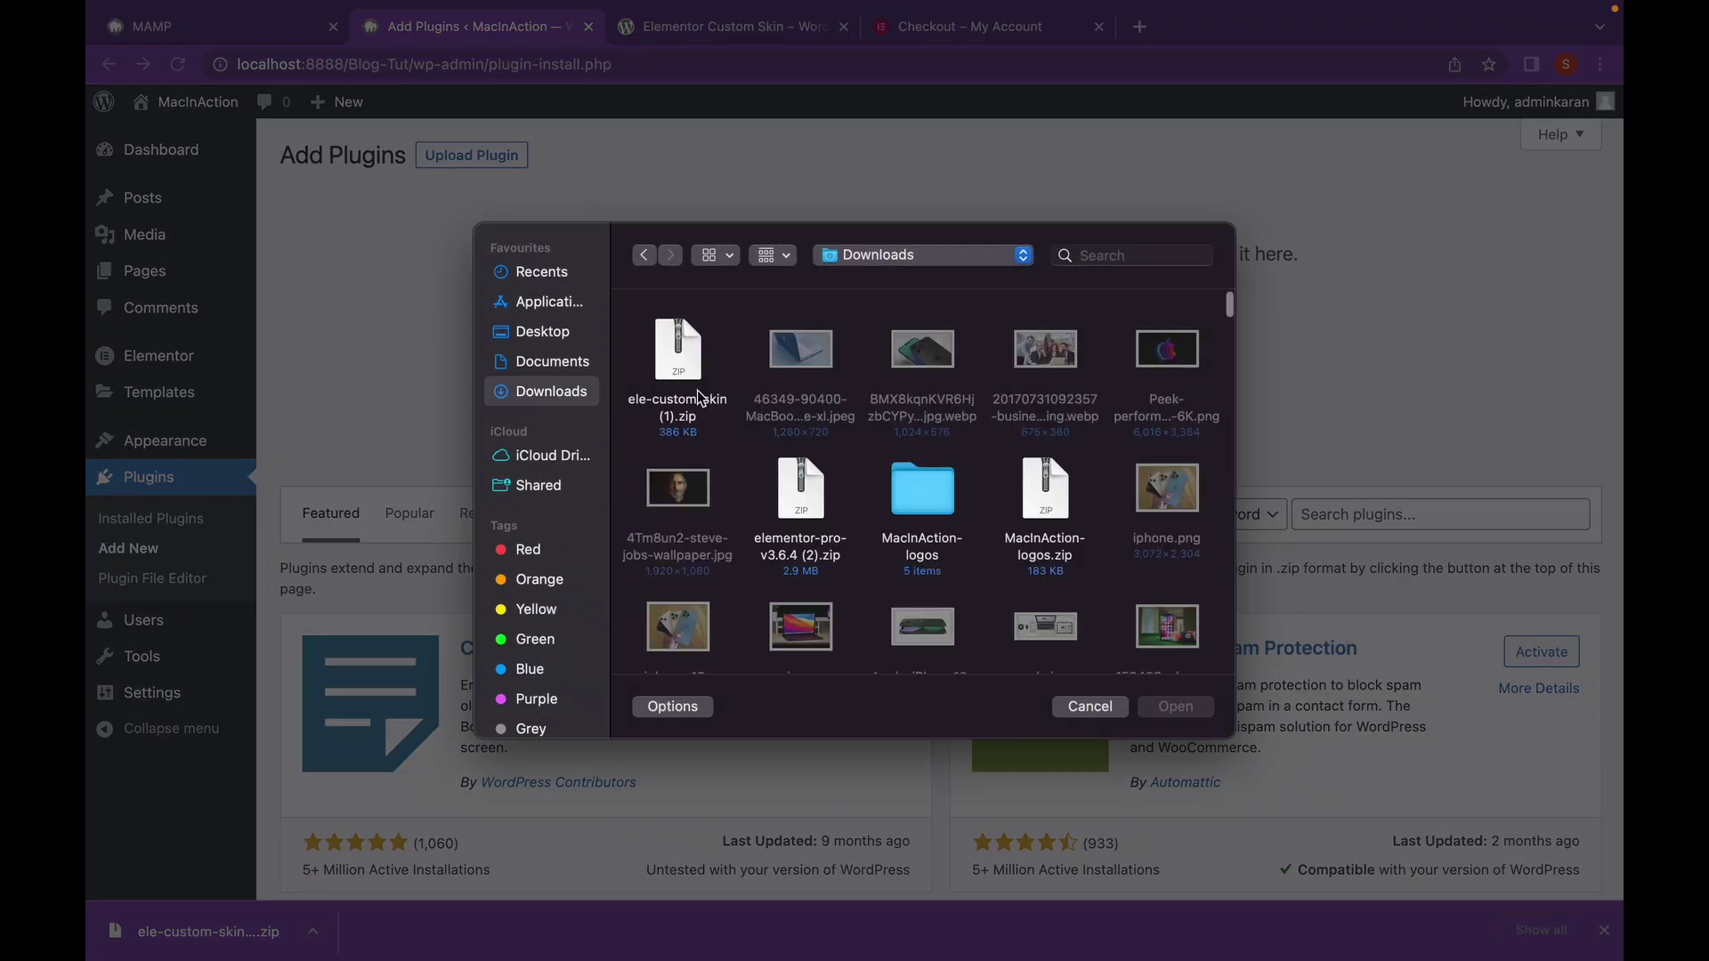
pyautogui.click(697, 391)
pyautogui.click(813, 545)
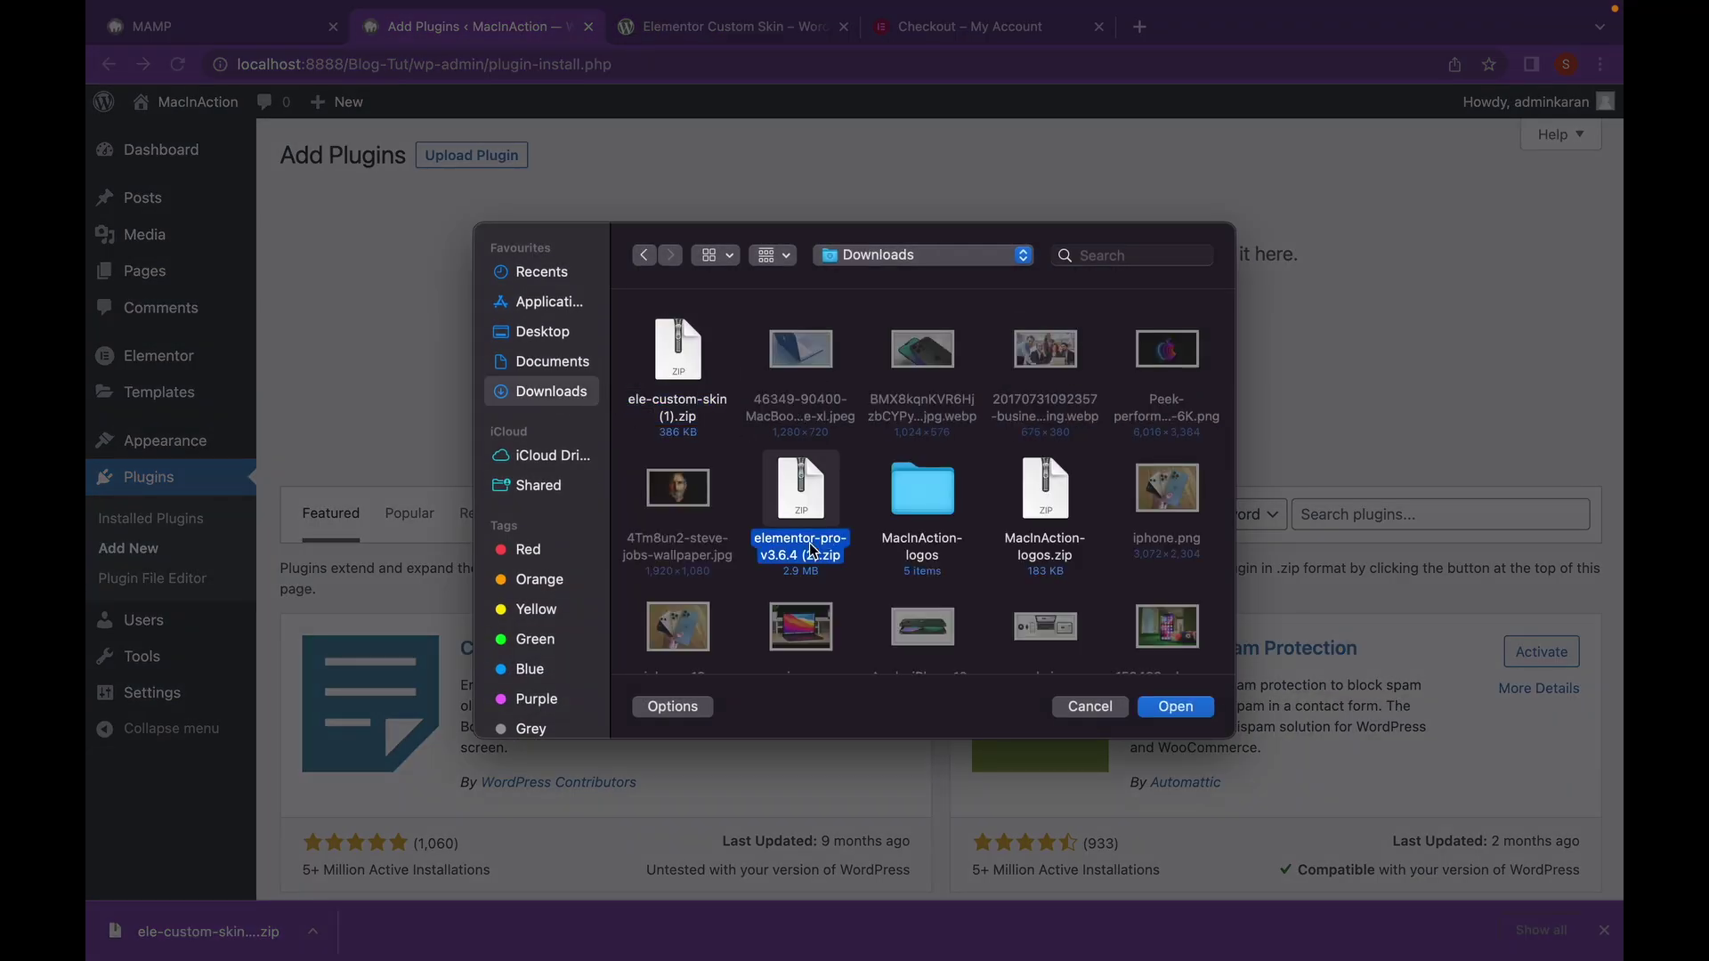
pyautogui.click(1161, 708)
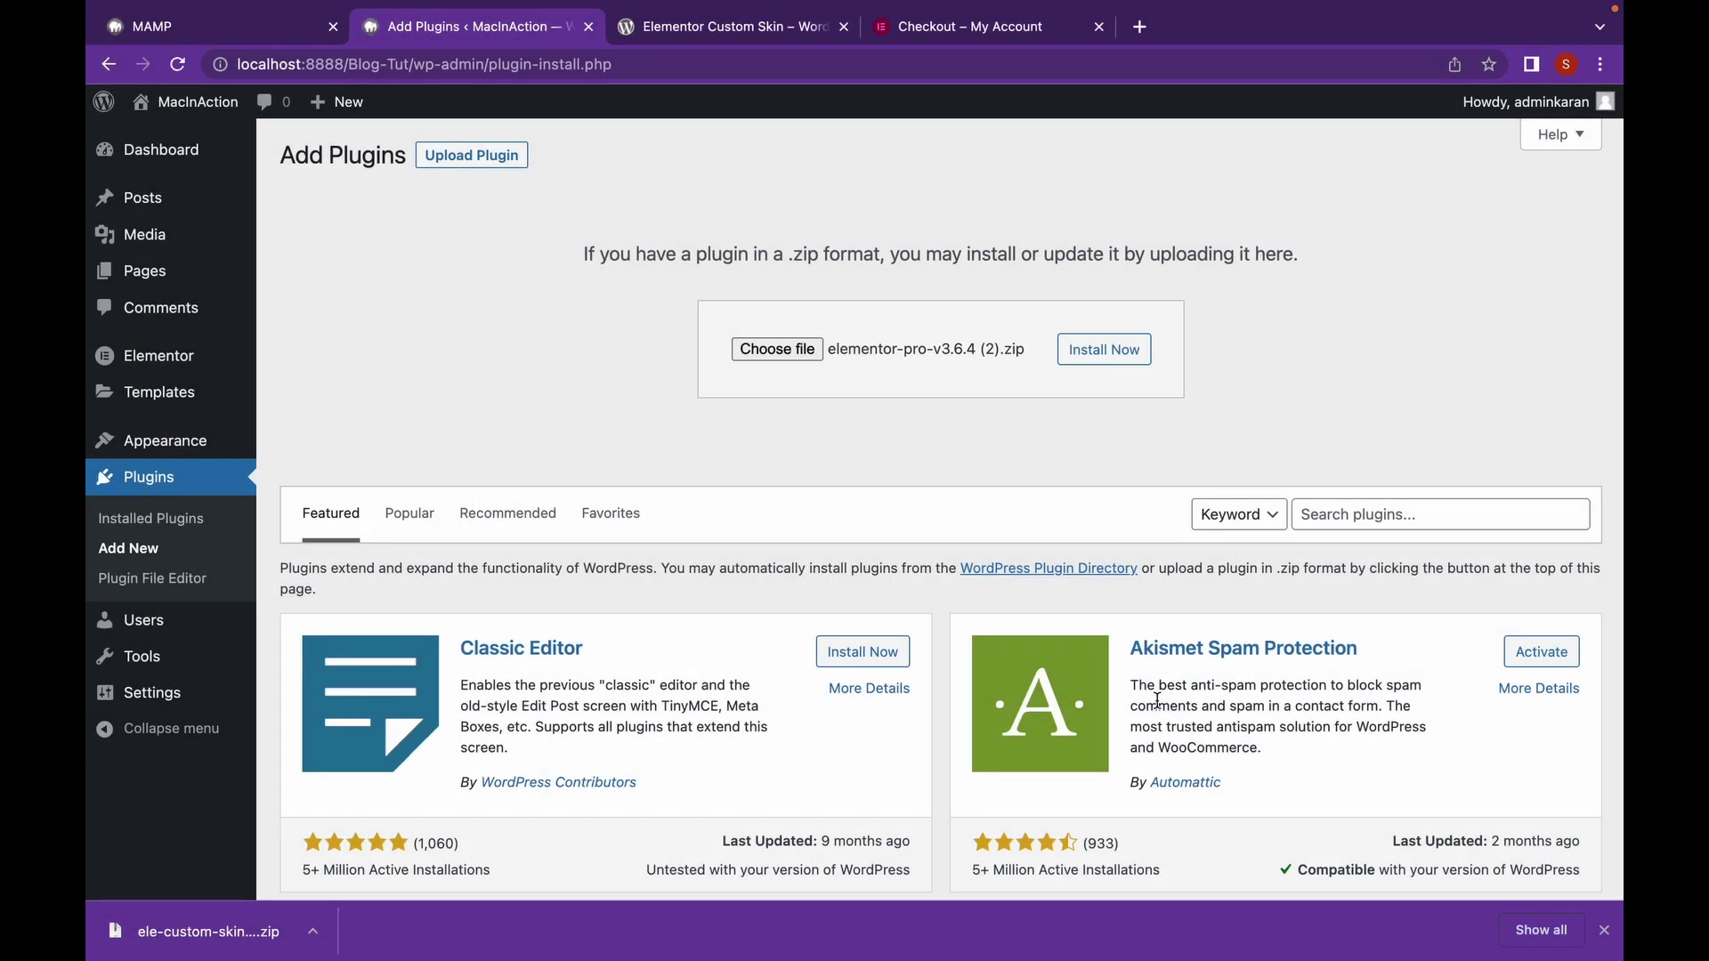
pyautogui.click(1098, 350)
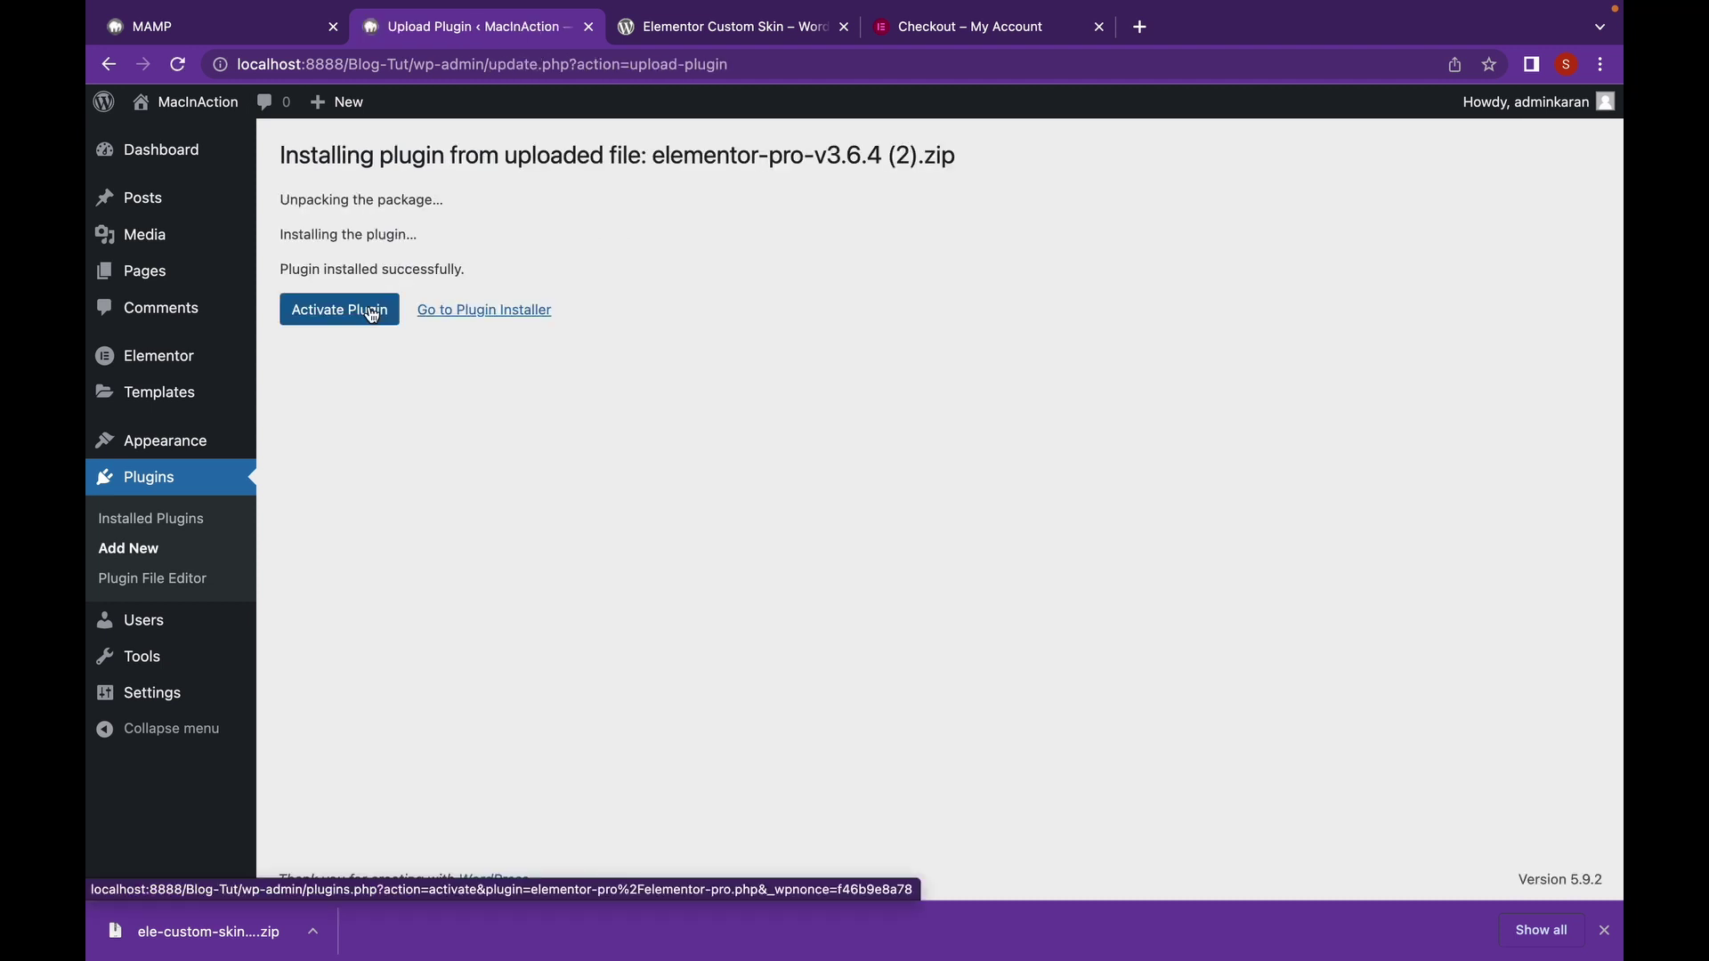
# - Activate the newly installed Elementor Pro 3.6.4 plugin
pyautogui.click(372, 313)
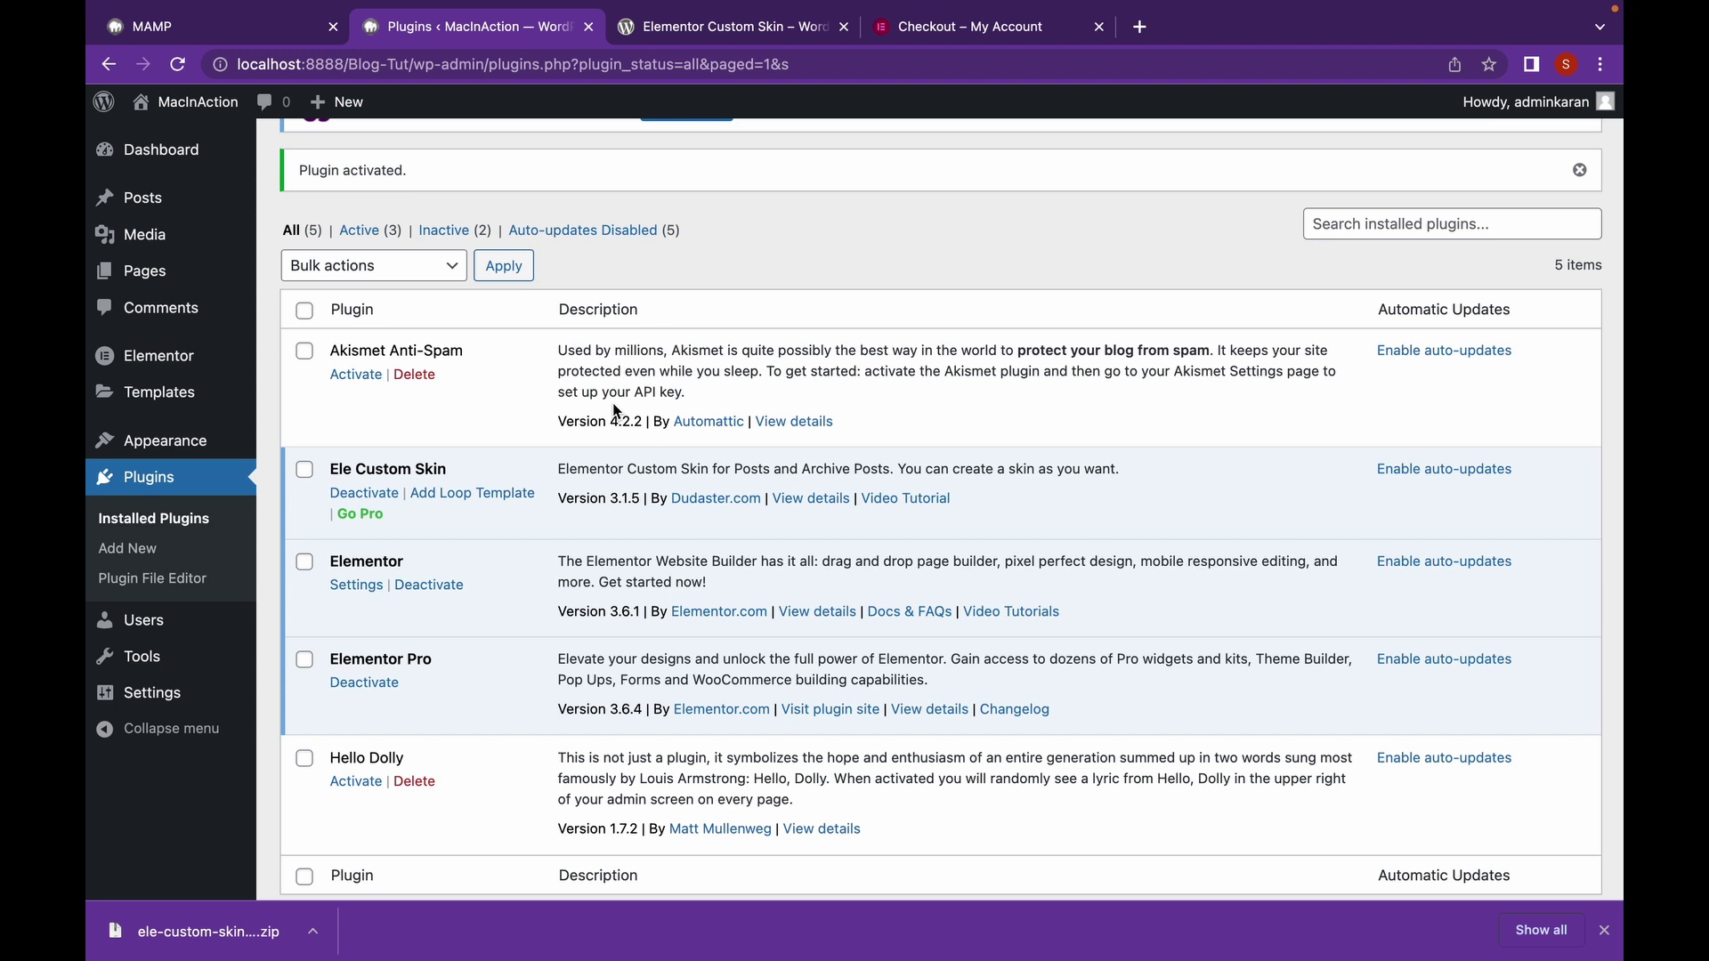
# - Add a new Saved Template of type Loop named 'loop-posts' and create it
pyautogui.click(210, 388)
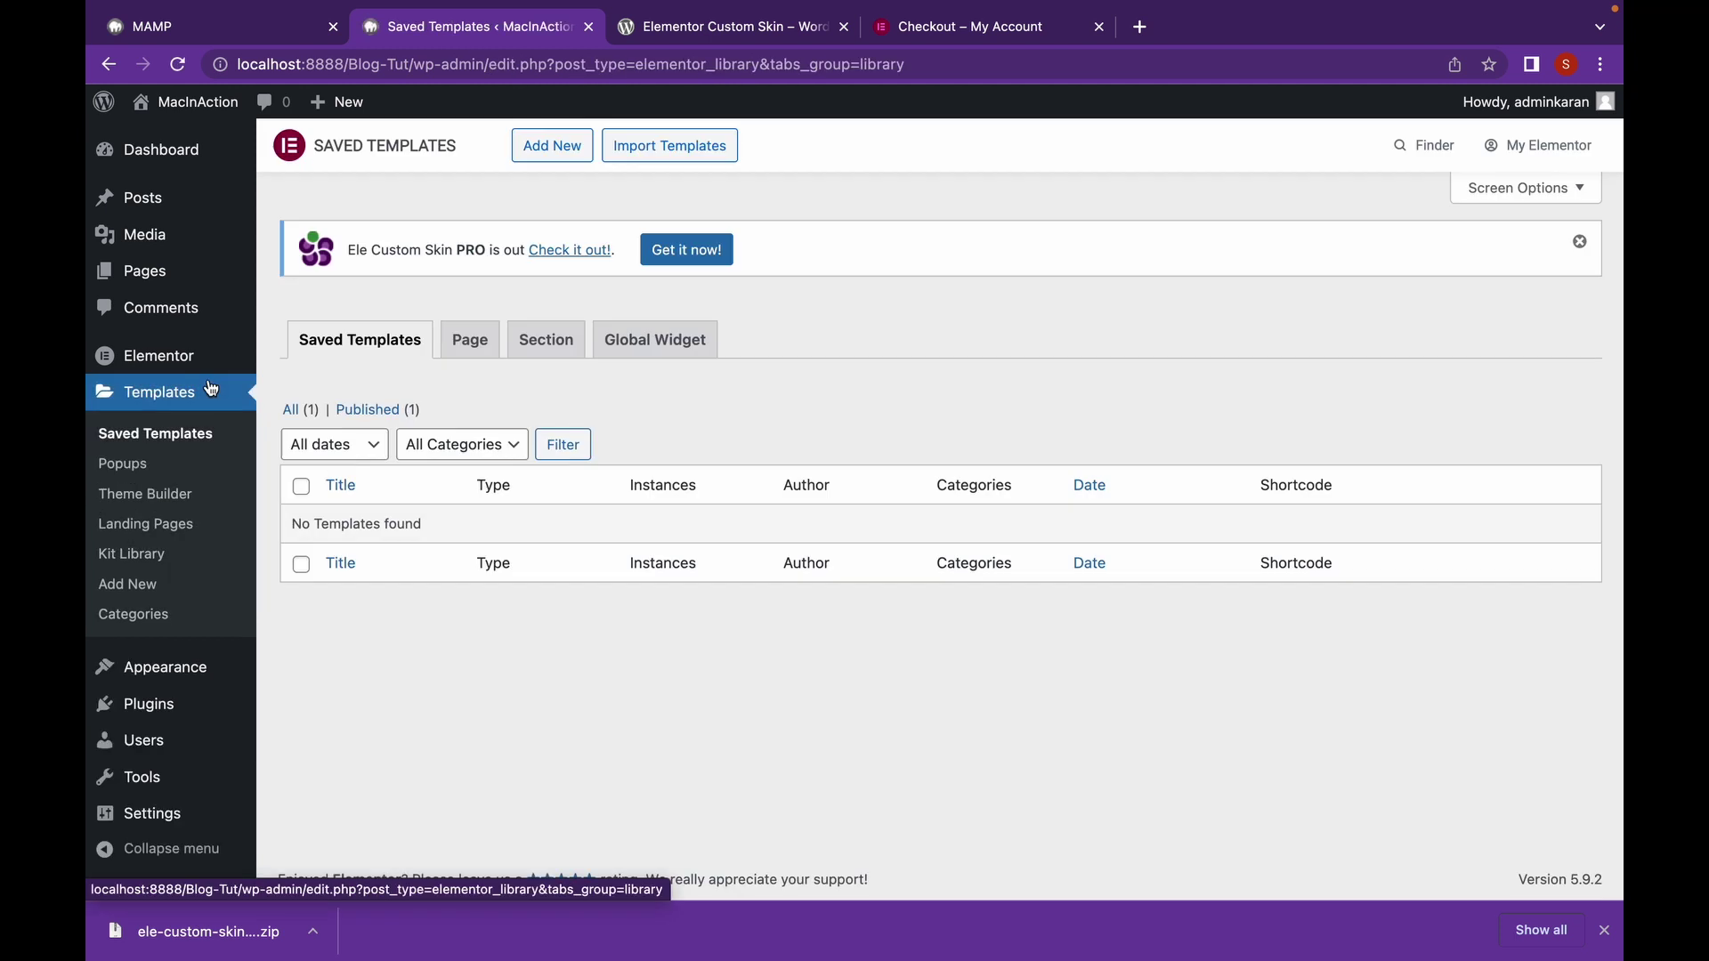
pyautogui.click(559, 153)
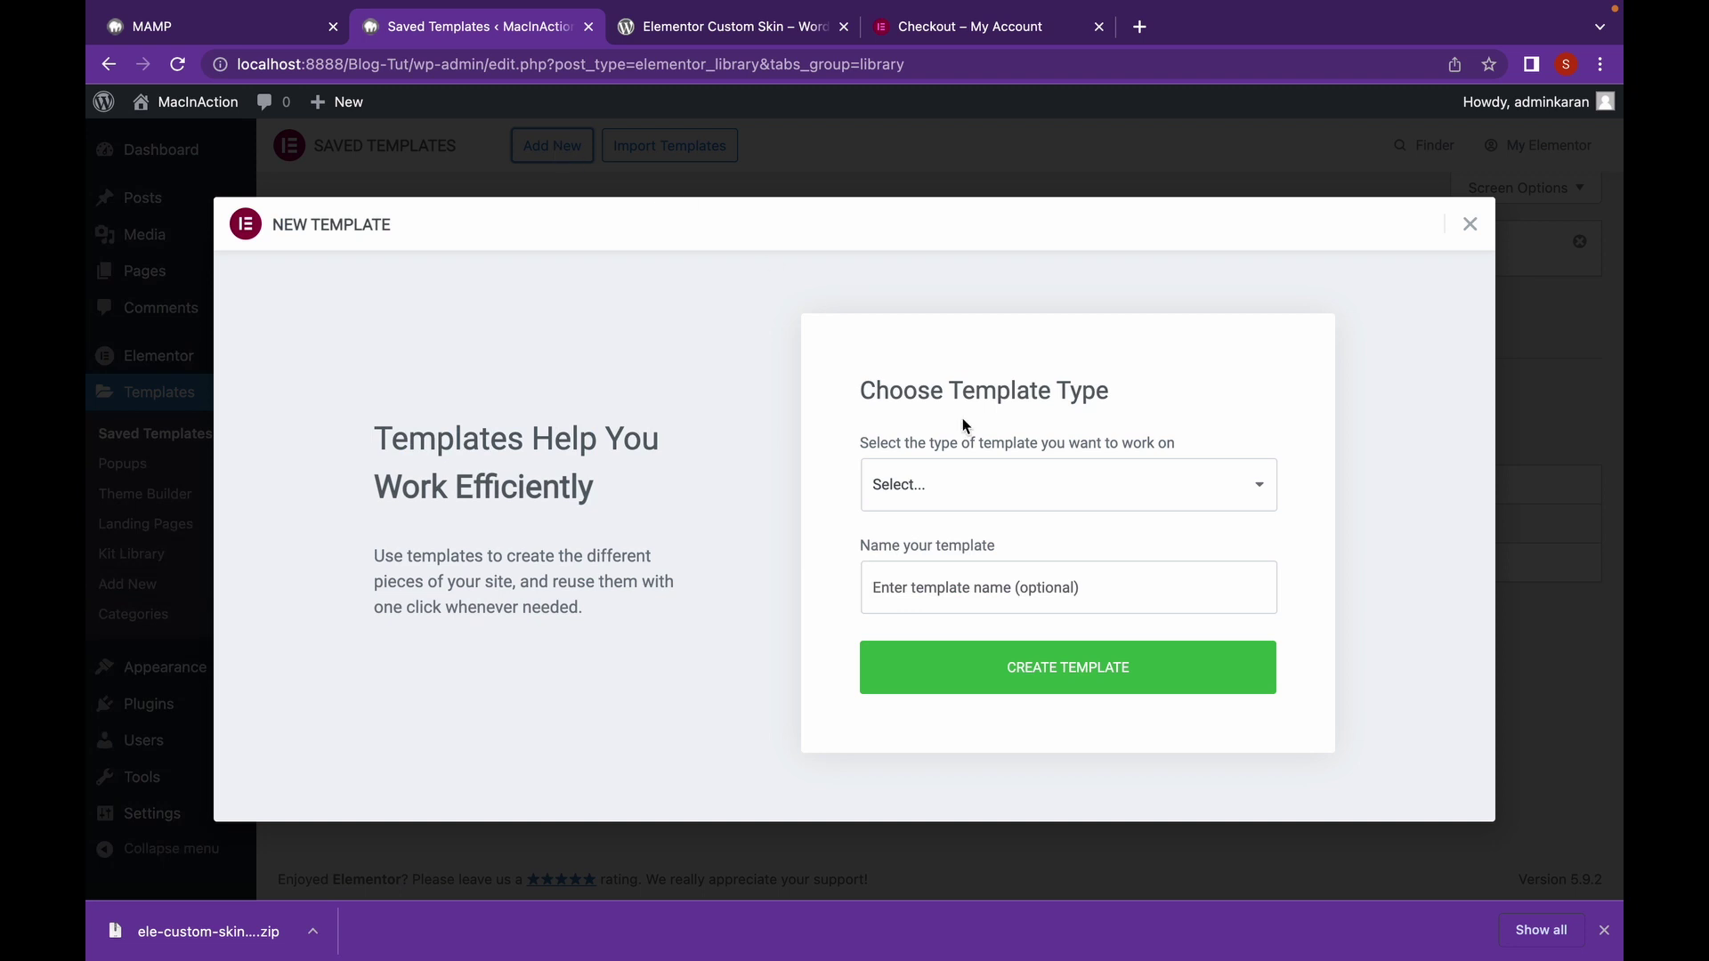
pyautogui.click(1011, 495)
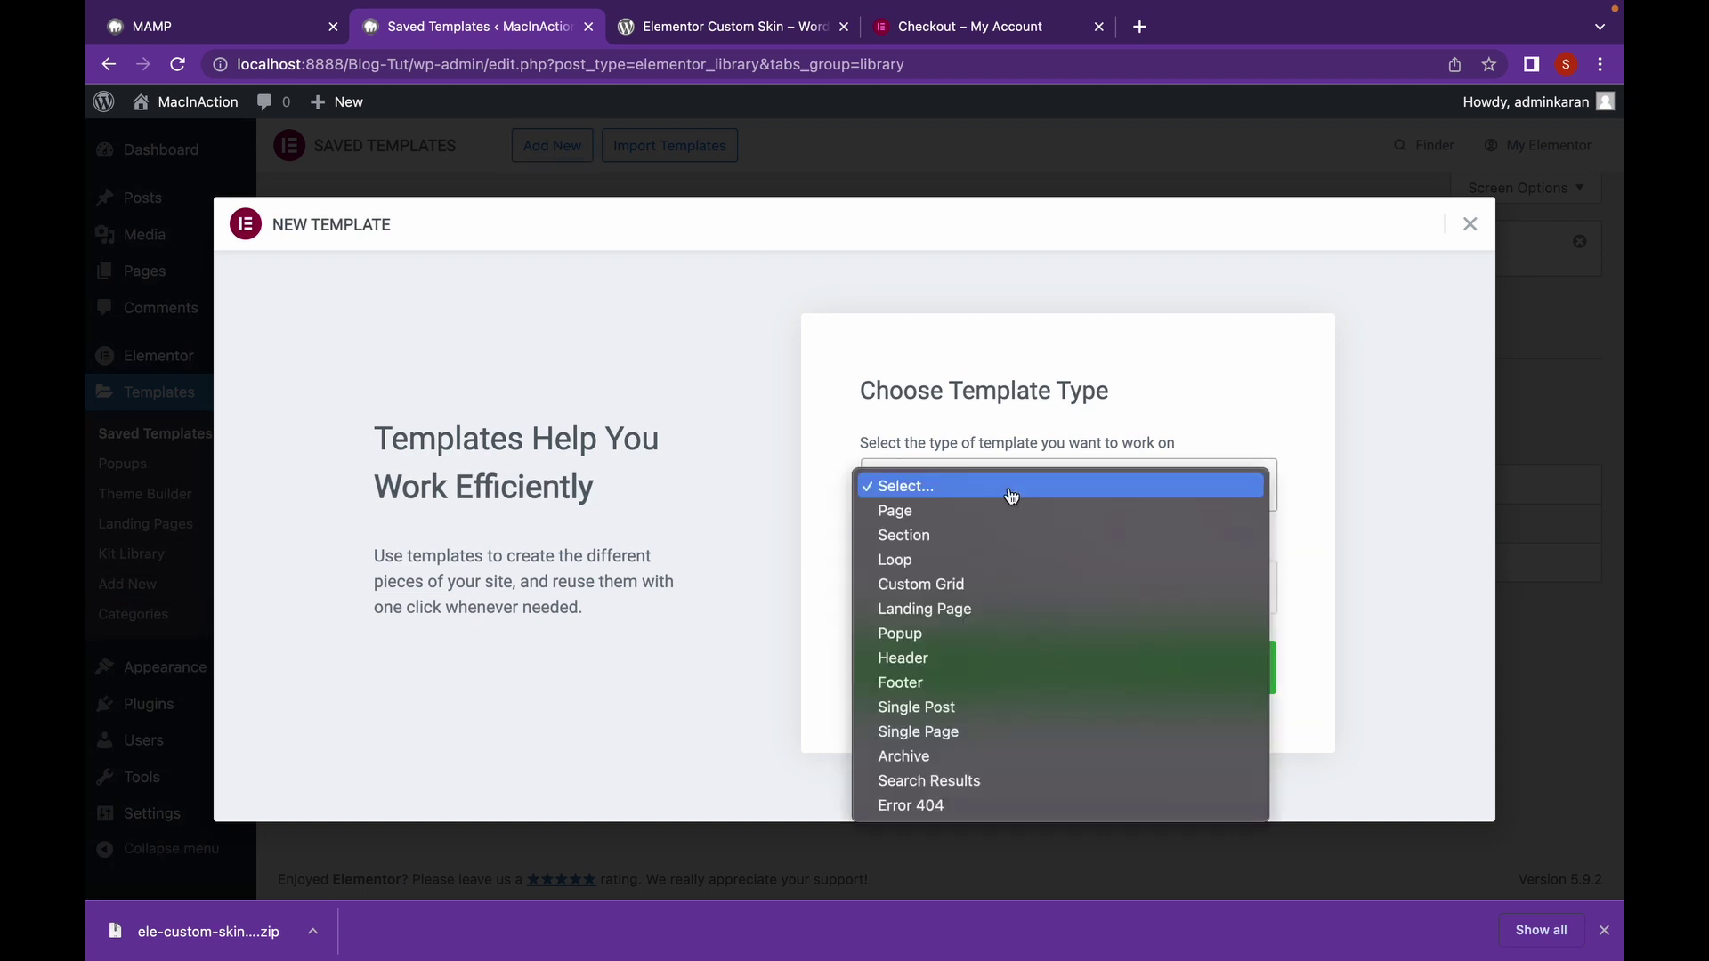
pyautogui.click(969, 561)
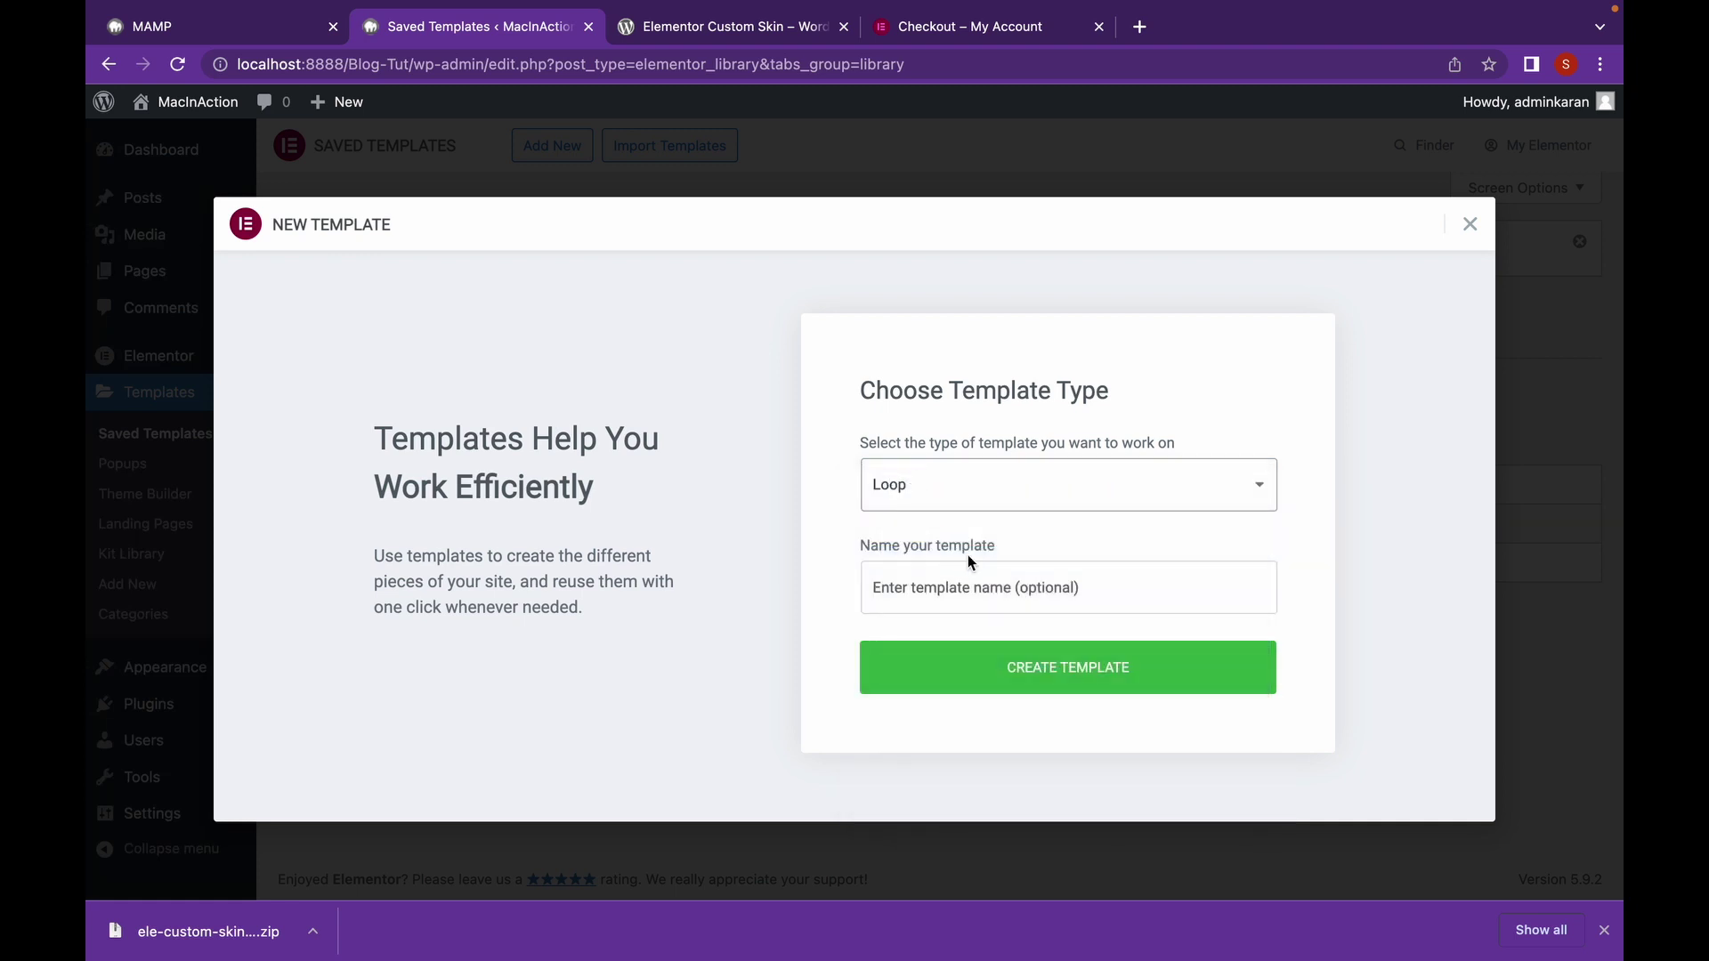
pyautogui.click(984, 571)
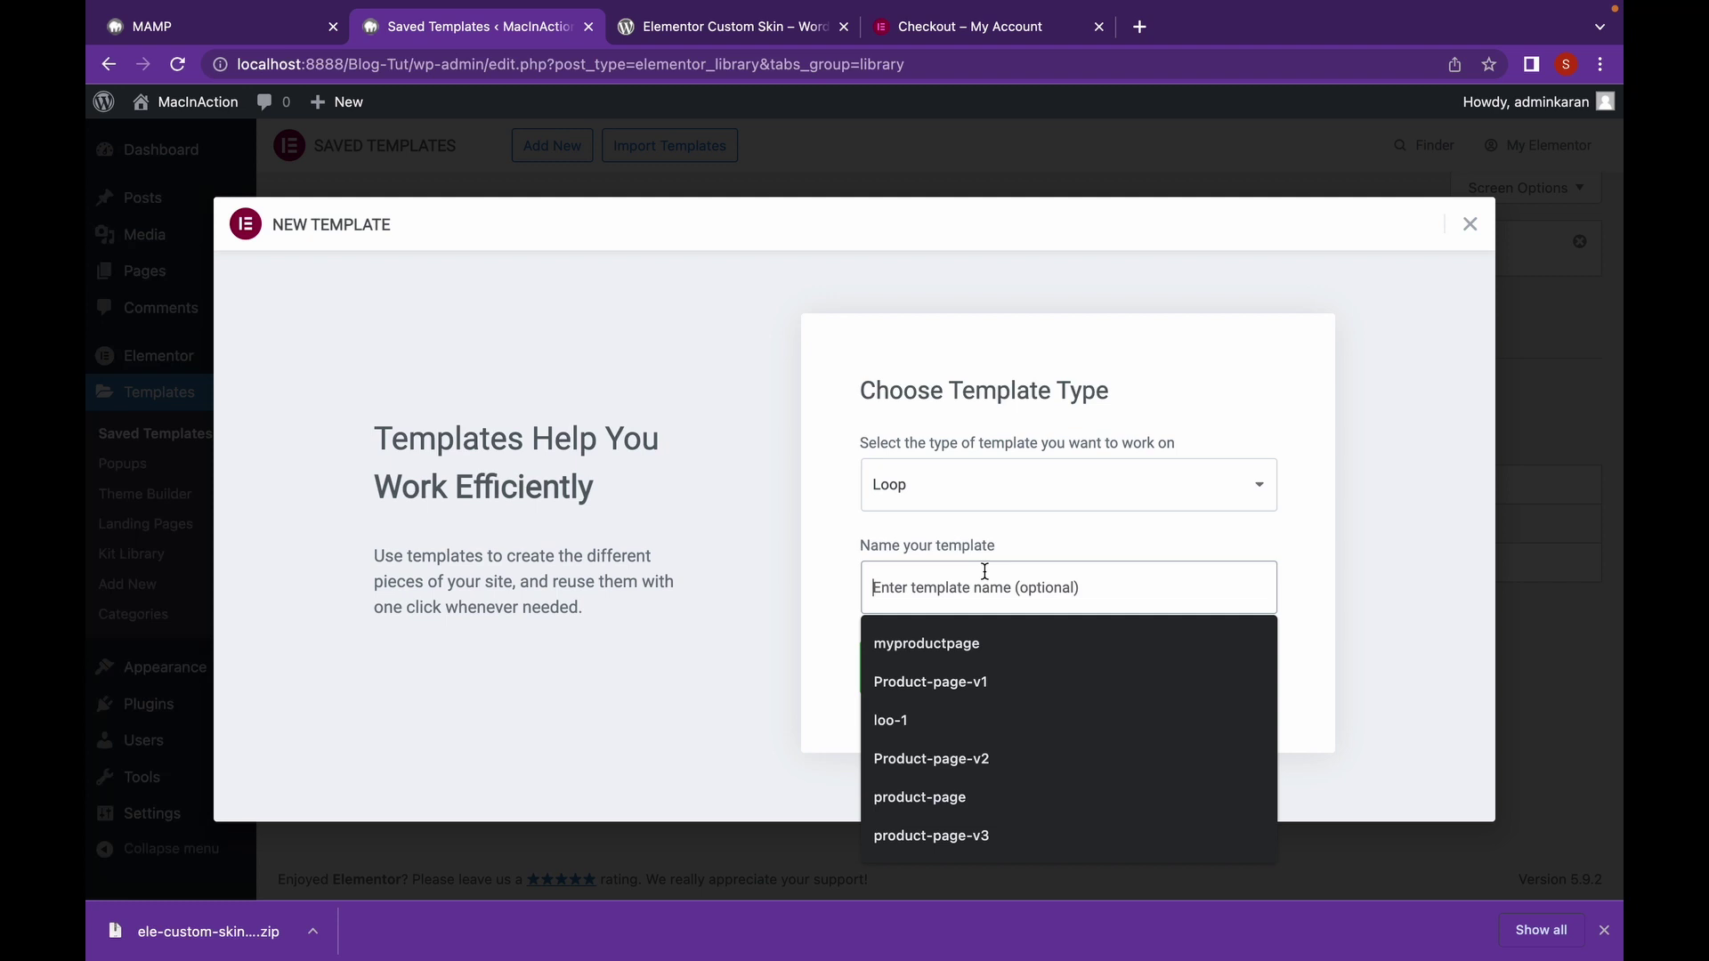
pyautogui.write('loop-posts')
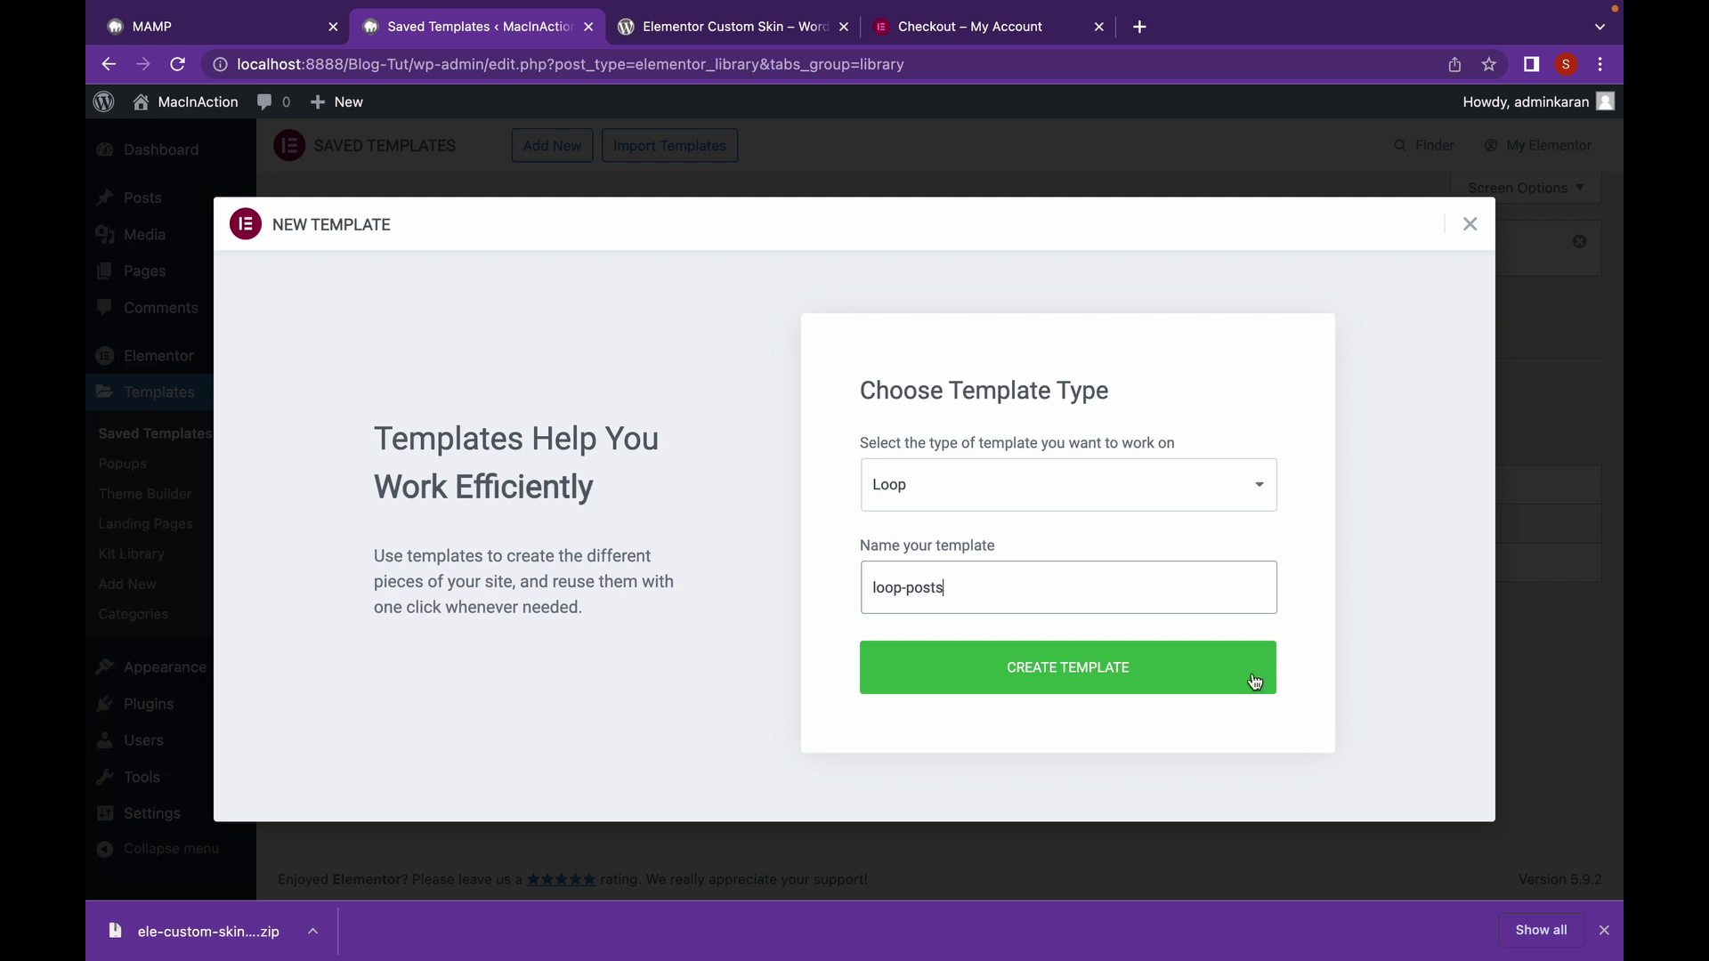
pyautogui.click(1161, 678)
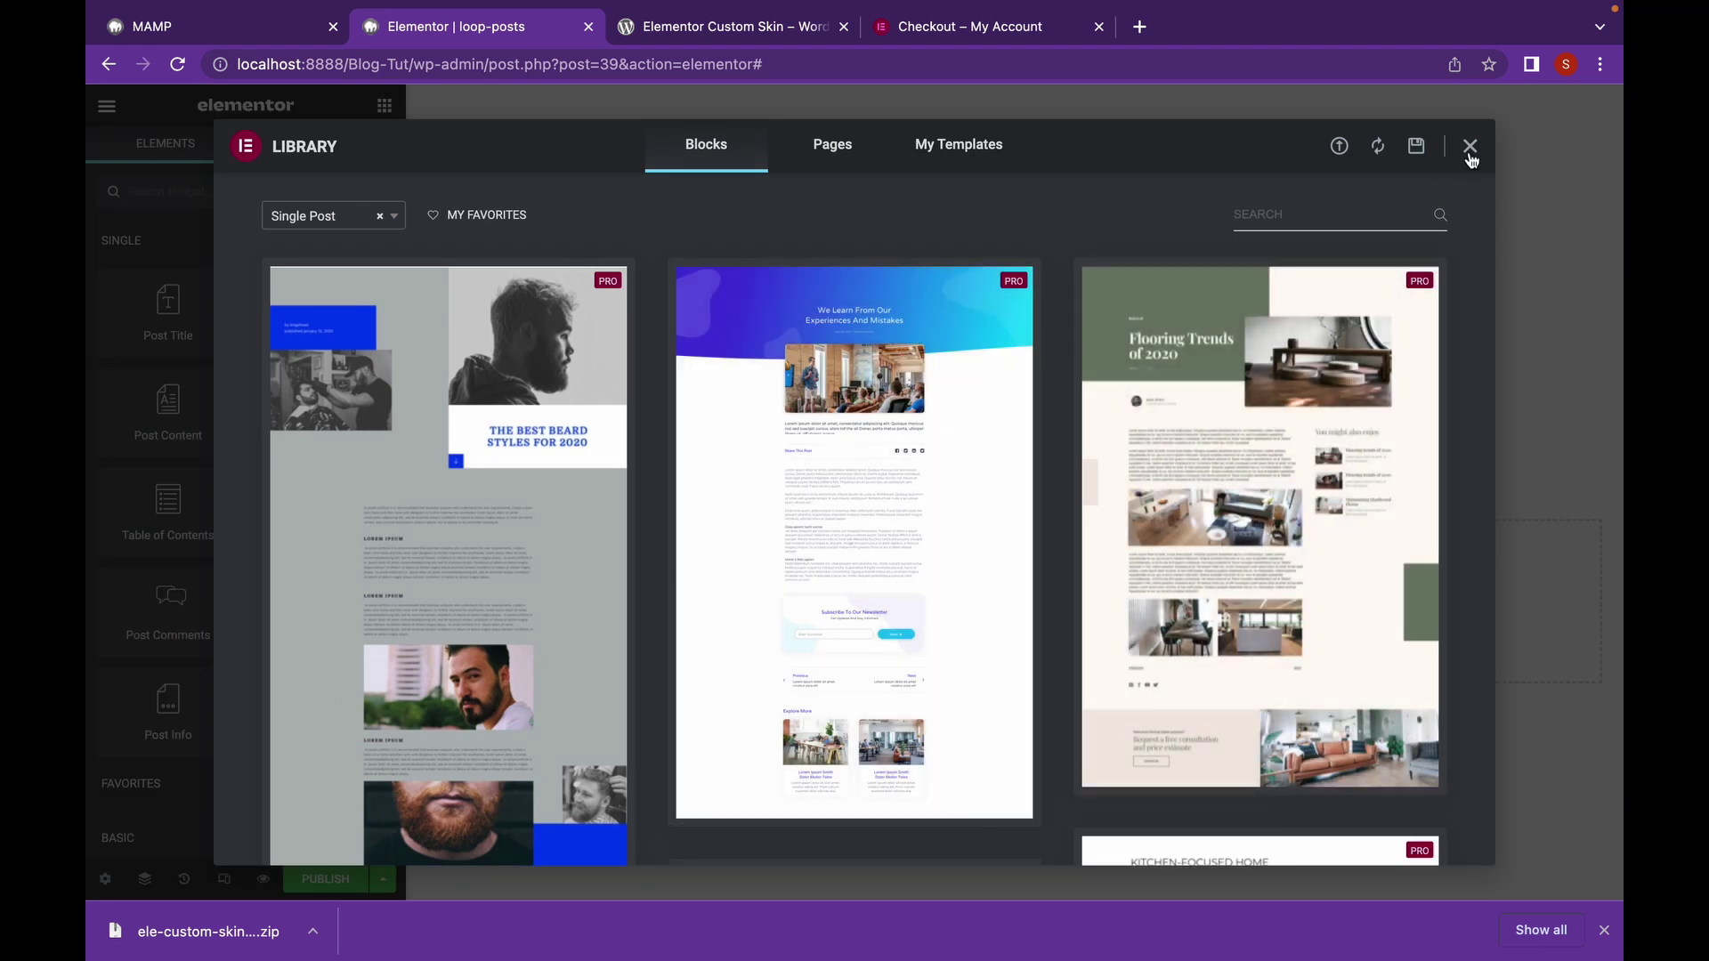
# - Close the template library and add a single-column section to the template
pyautogui.click(1470, 146)
pyautogui.scroll(-3, 890, 338)
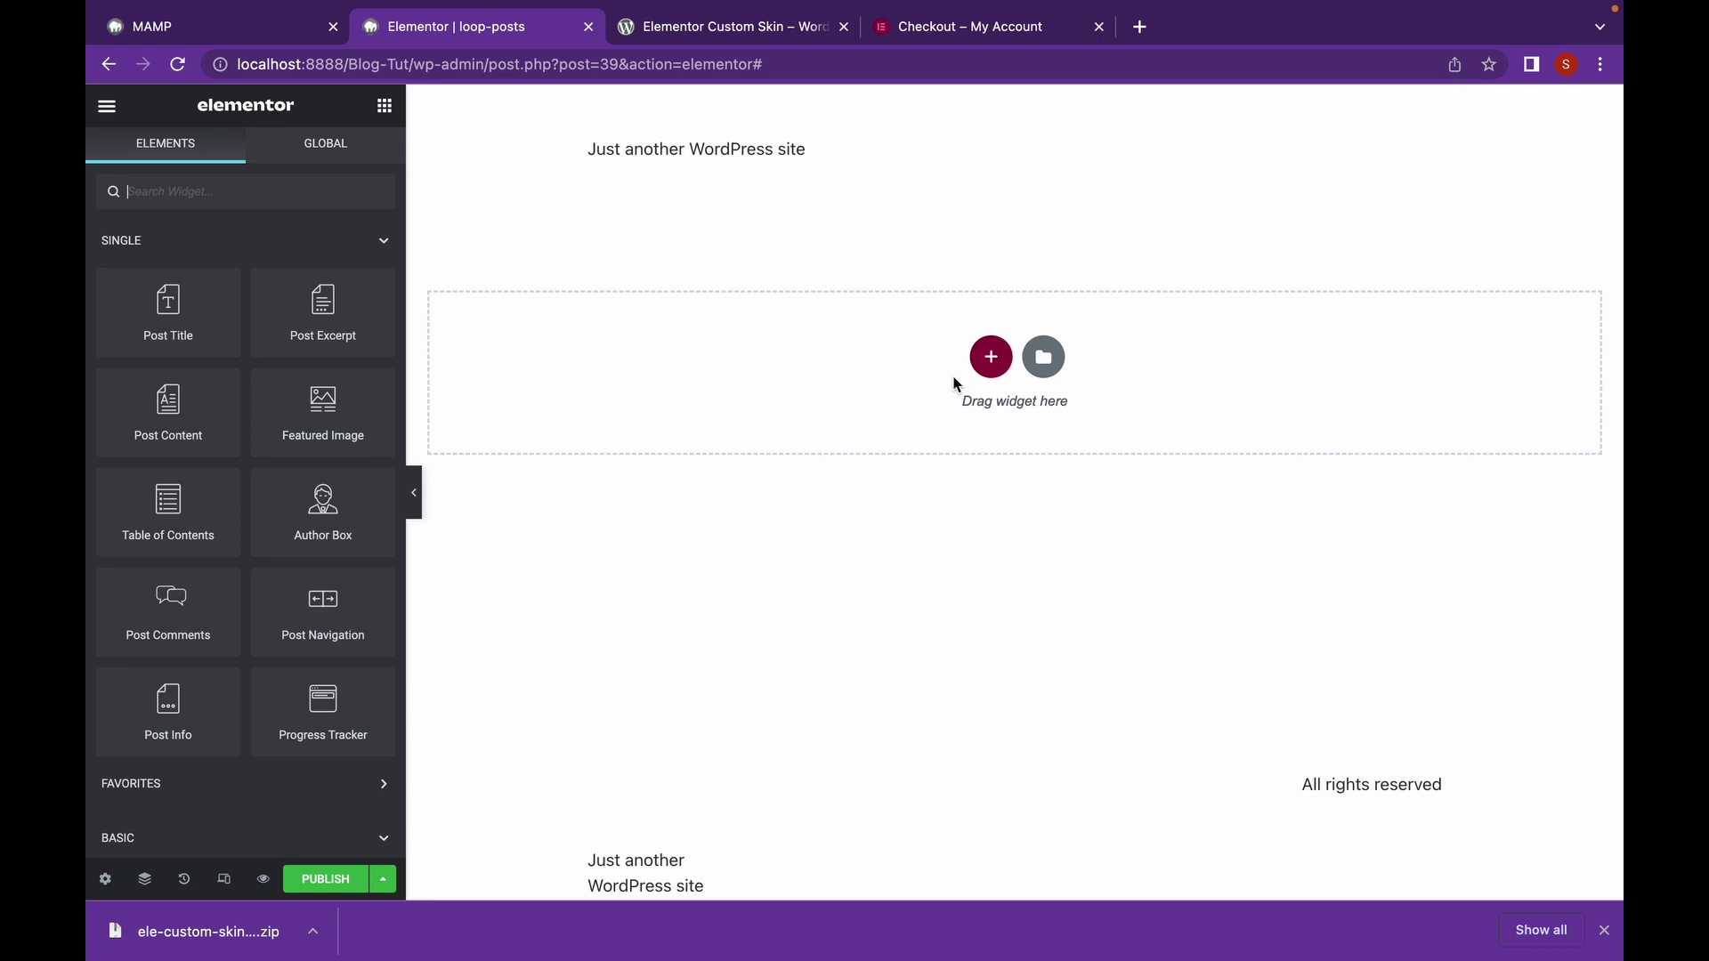
pyautogui.click(989, 354)
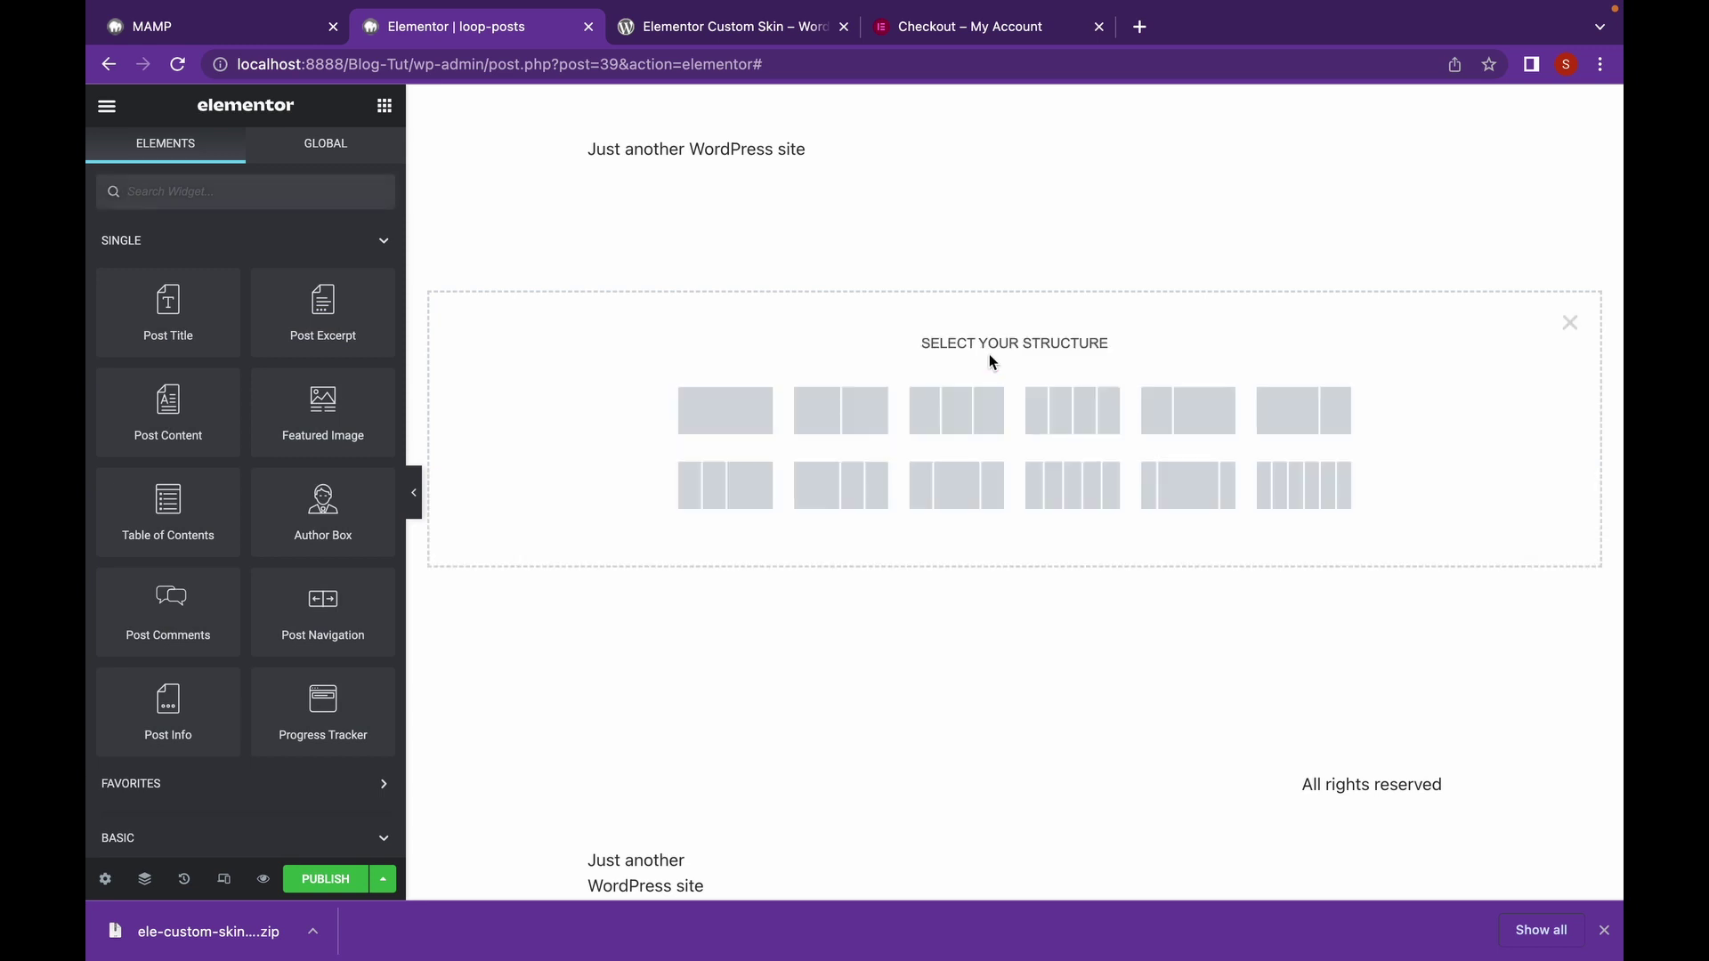
pyautogui.click(696, 425)
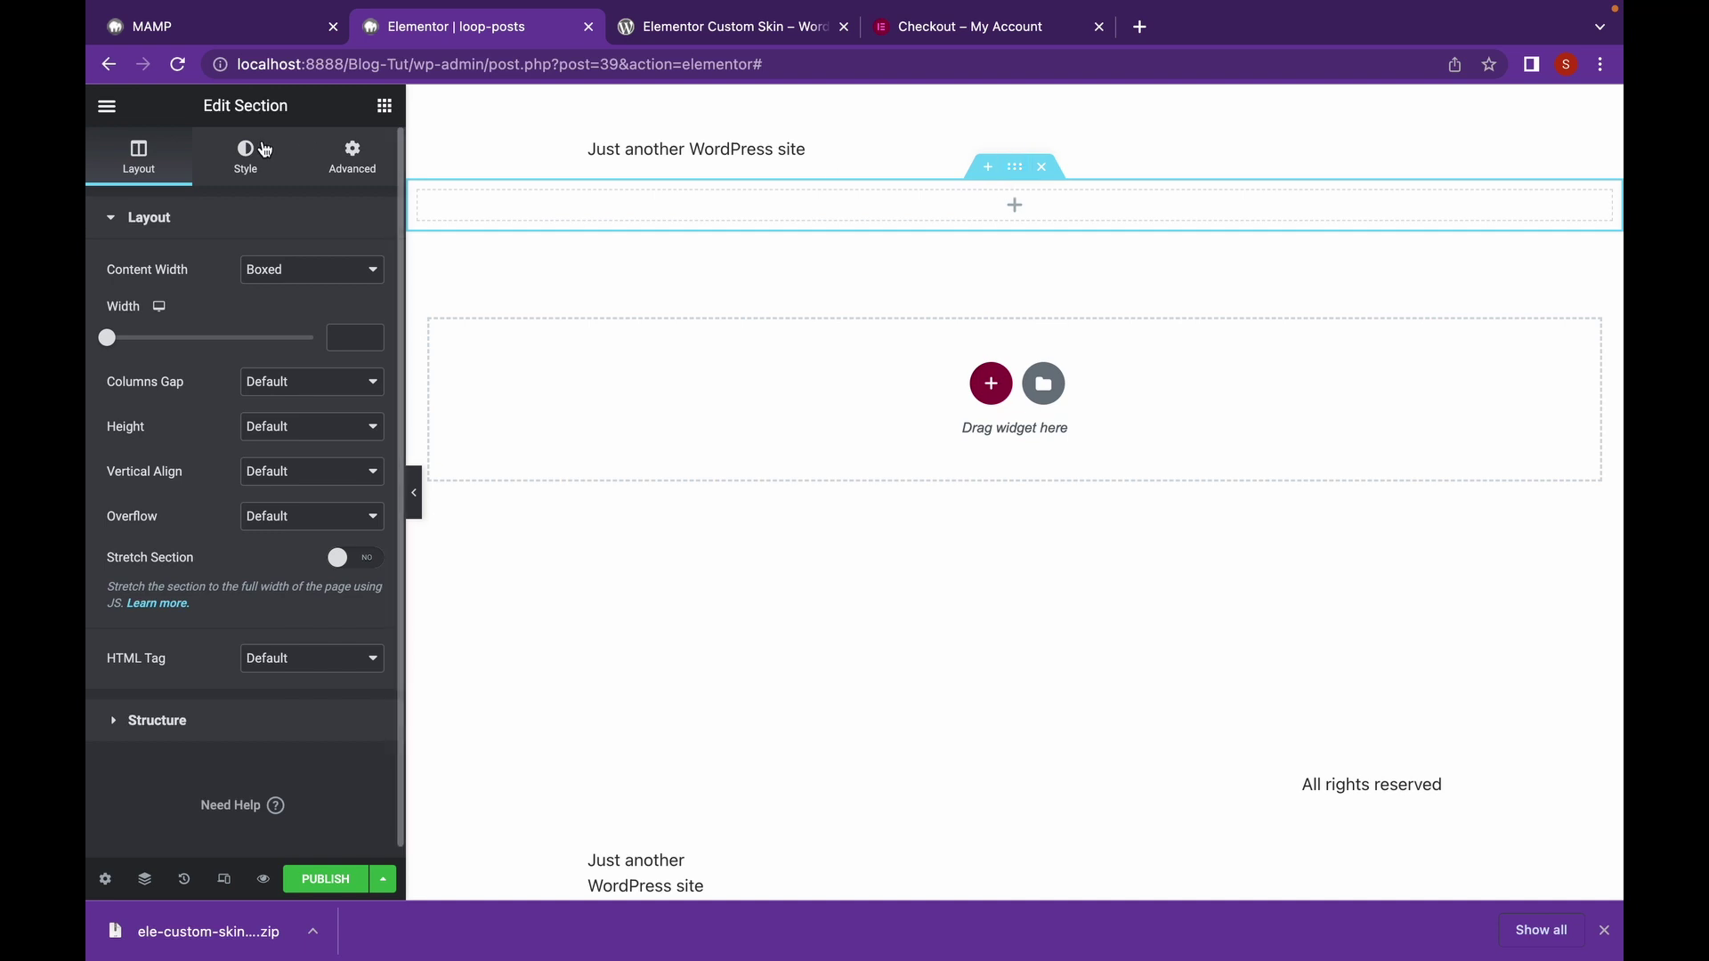
# - Give the section a classic background using the dynamic Featured Image
pyautogui.click(252, 156)
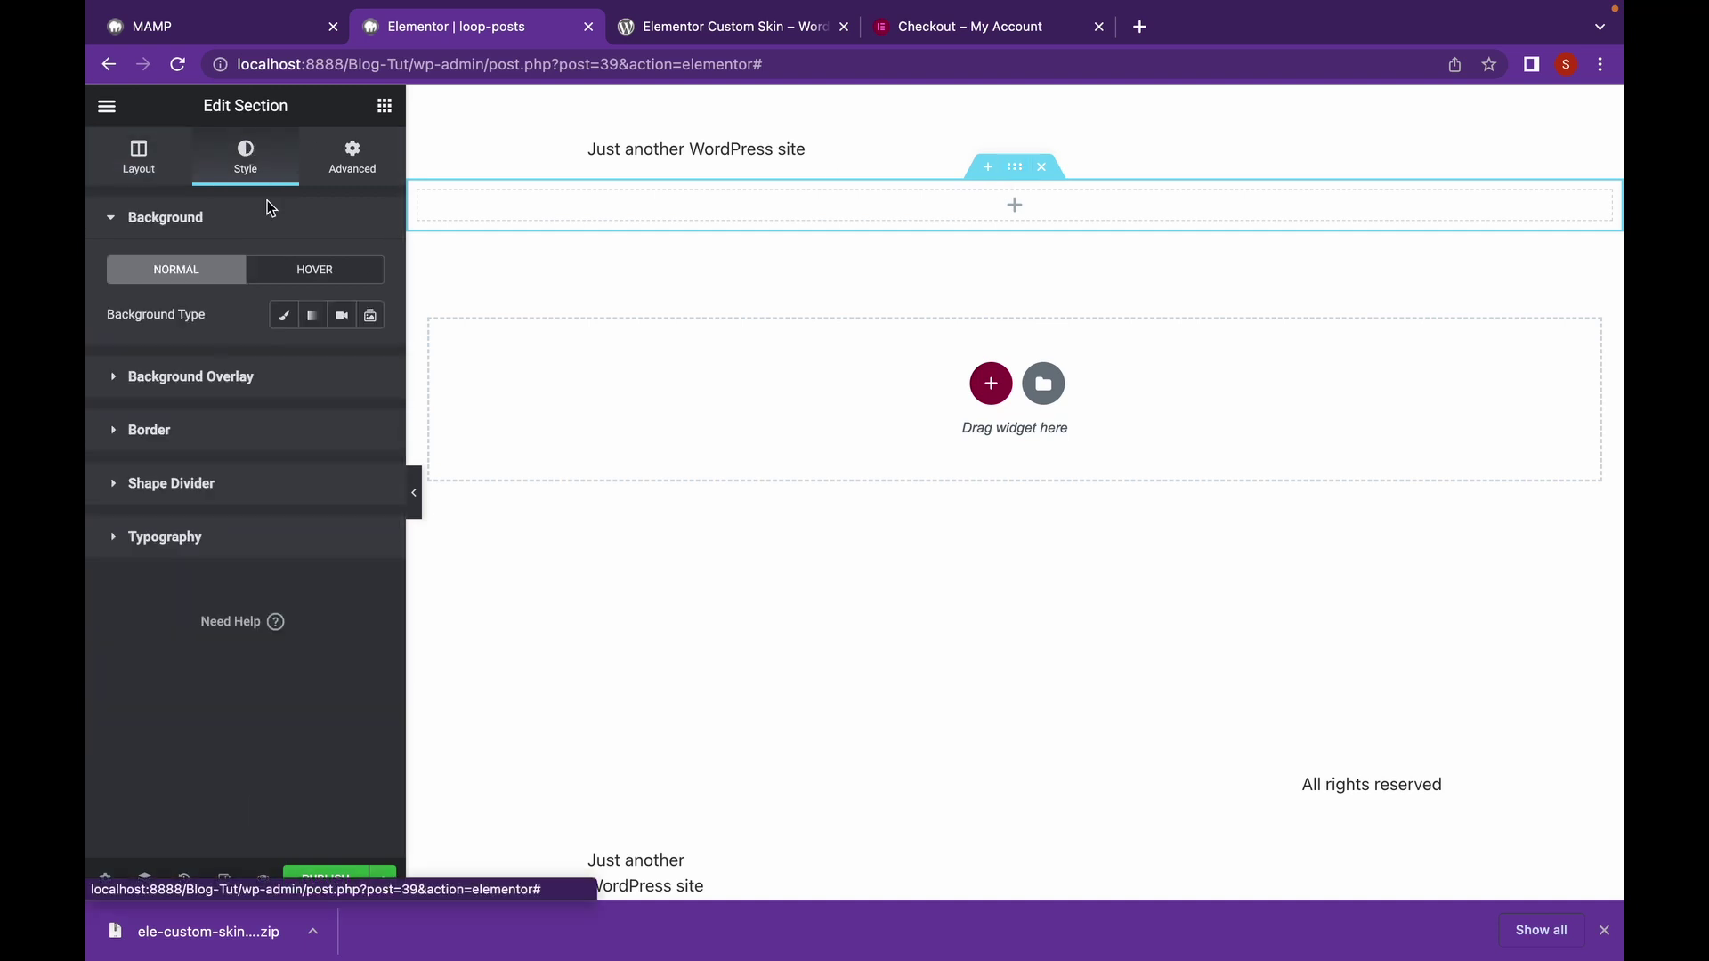
pyautogui.click(287, 316)
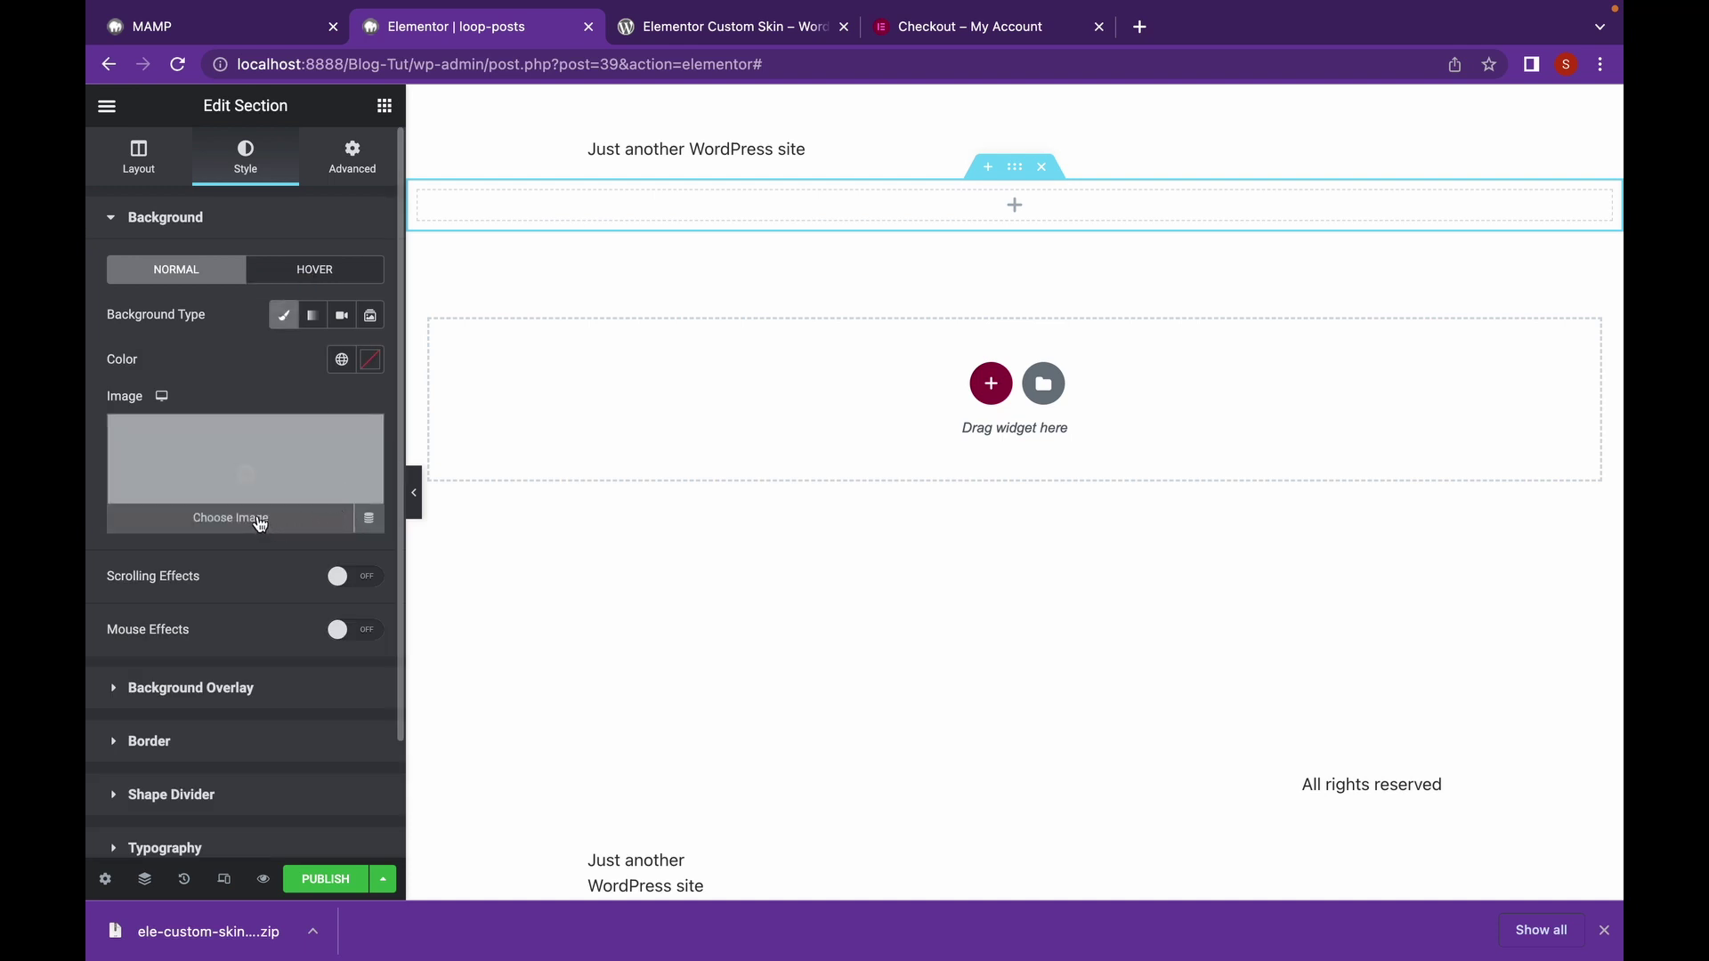
pyautogui.click(369, 520)
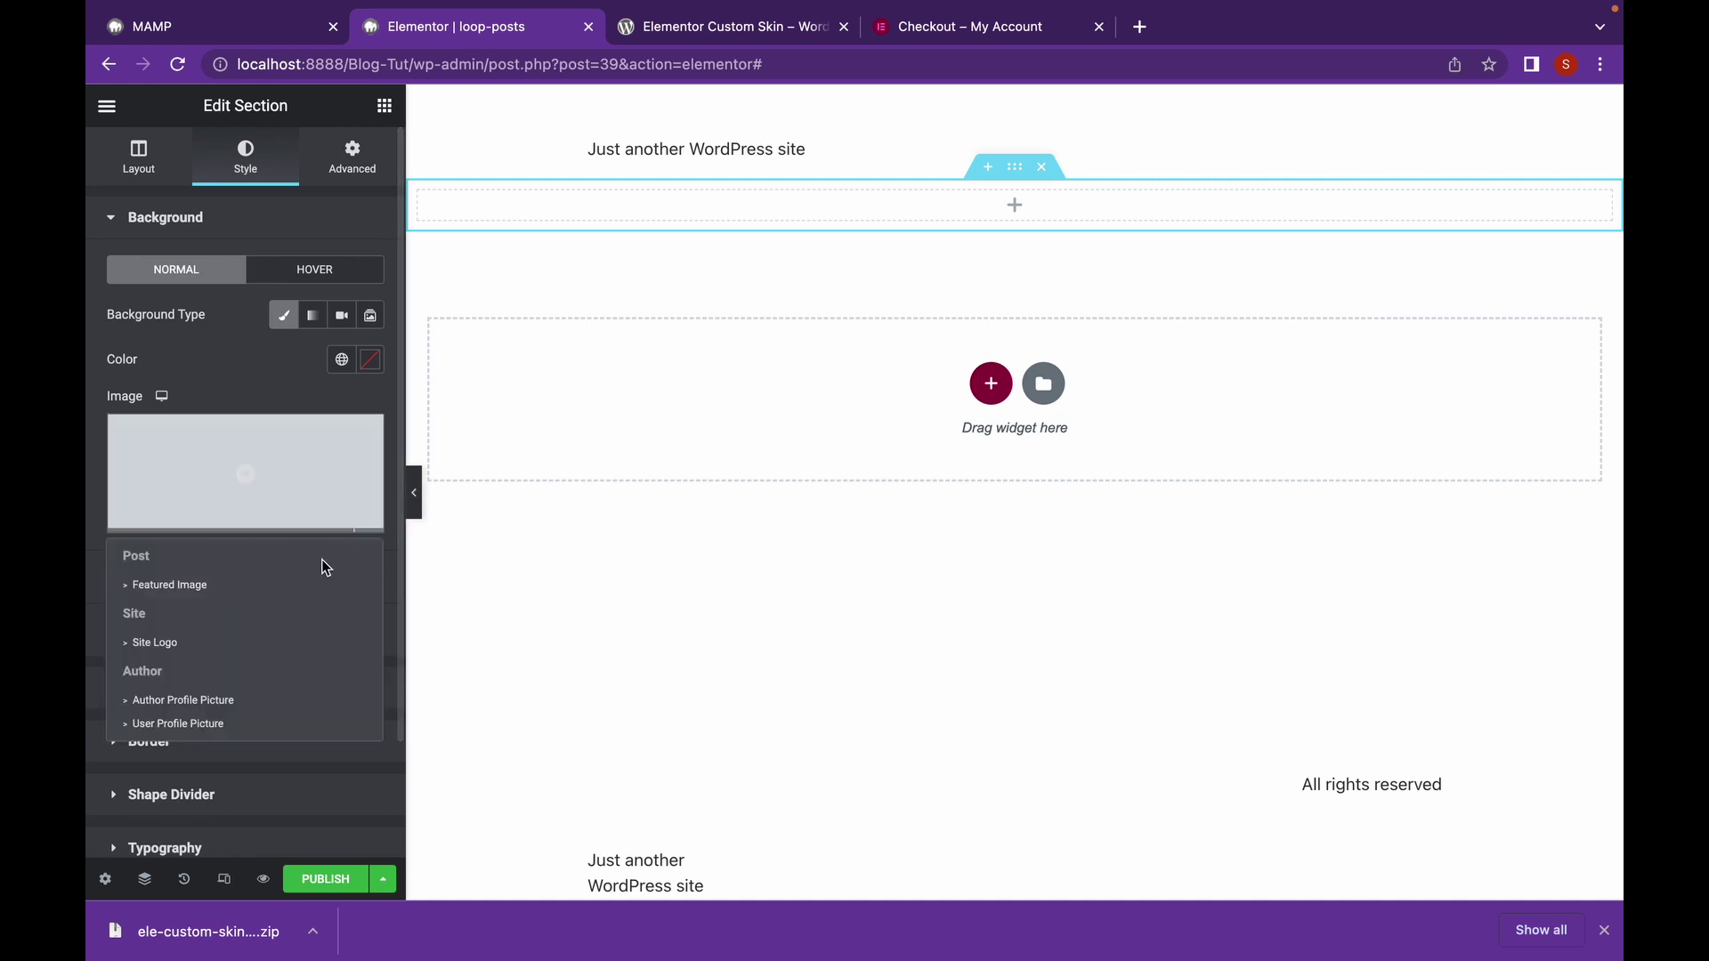
pyautogui.click(283, 597)
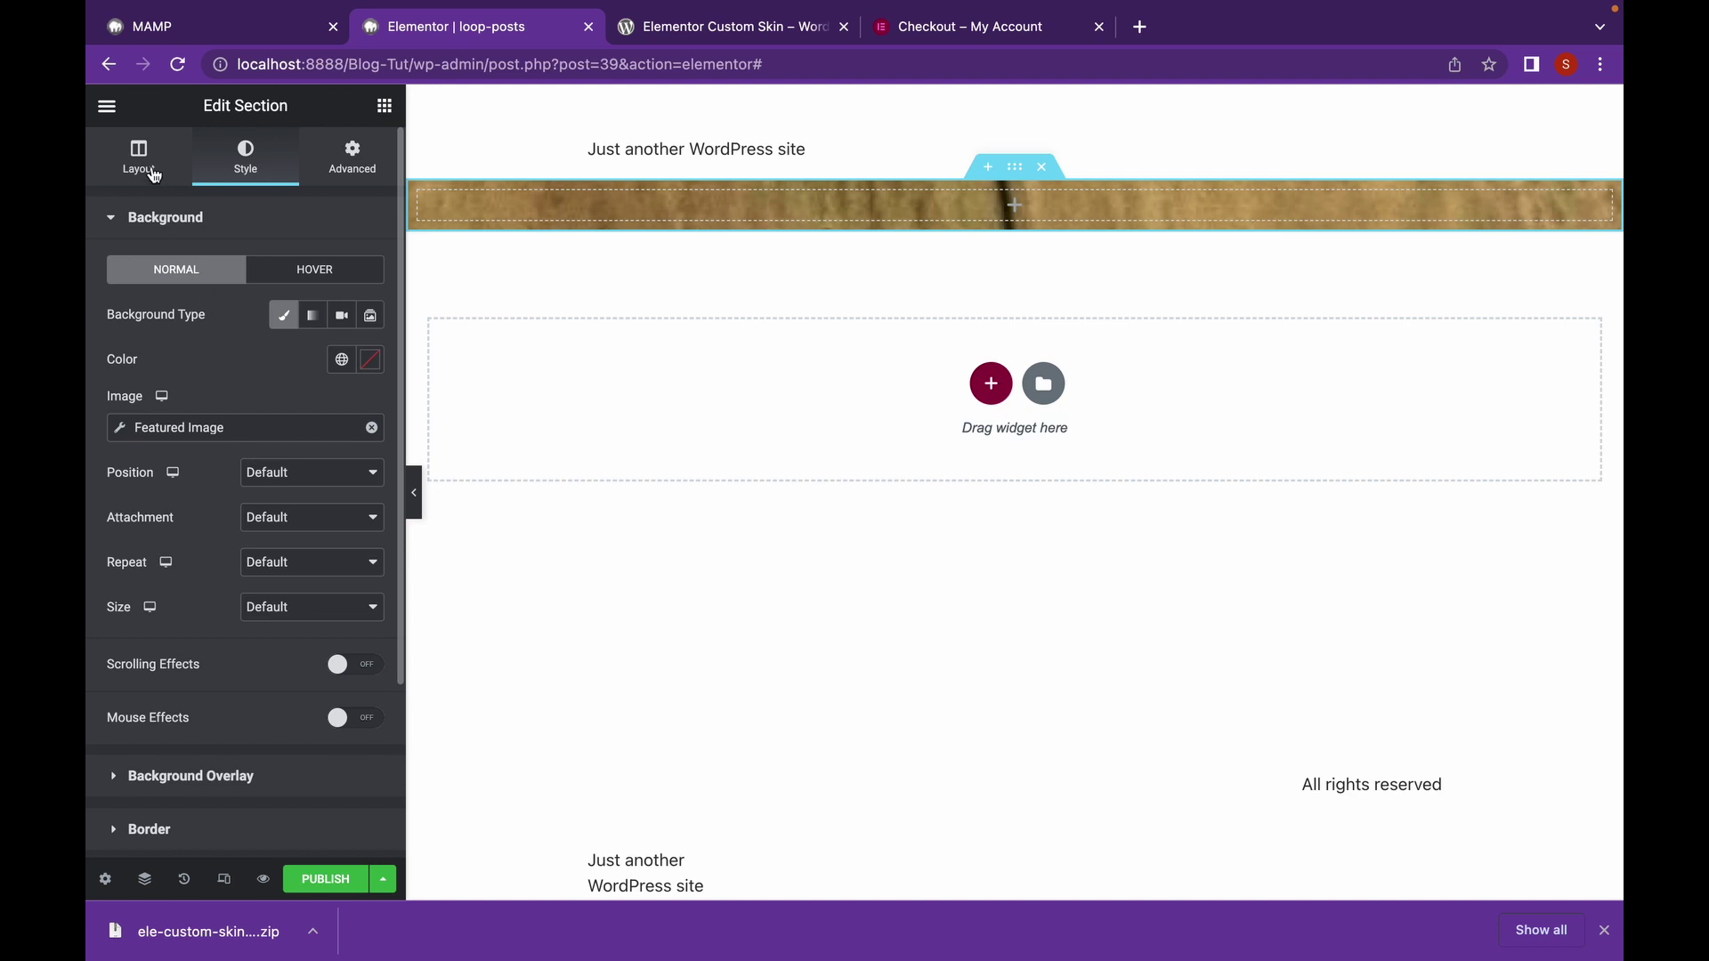
# - Set the section to 230 px minimum height with bottom column position, and drop a Post Title widget in
pyautogui.click(149, 169)
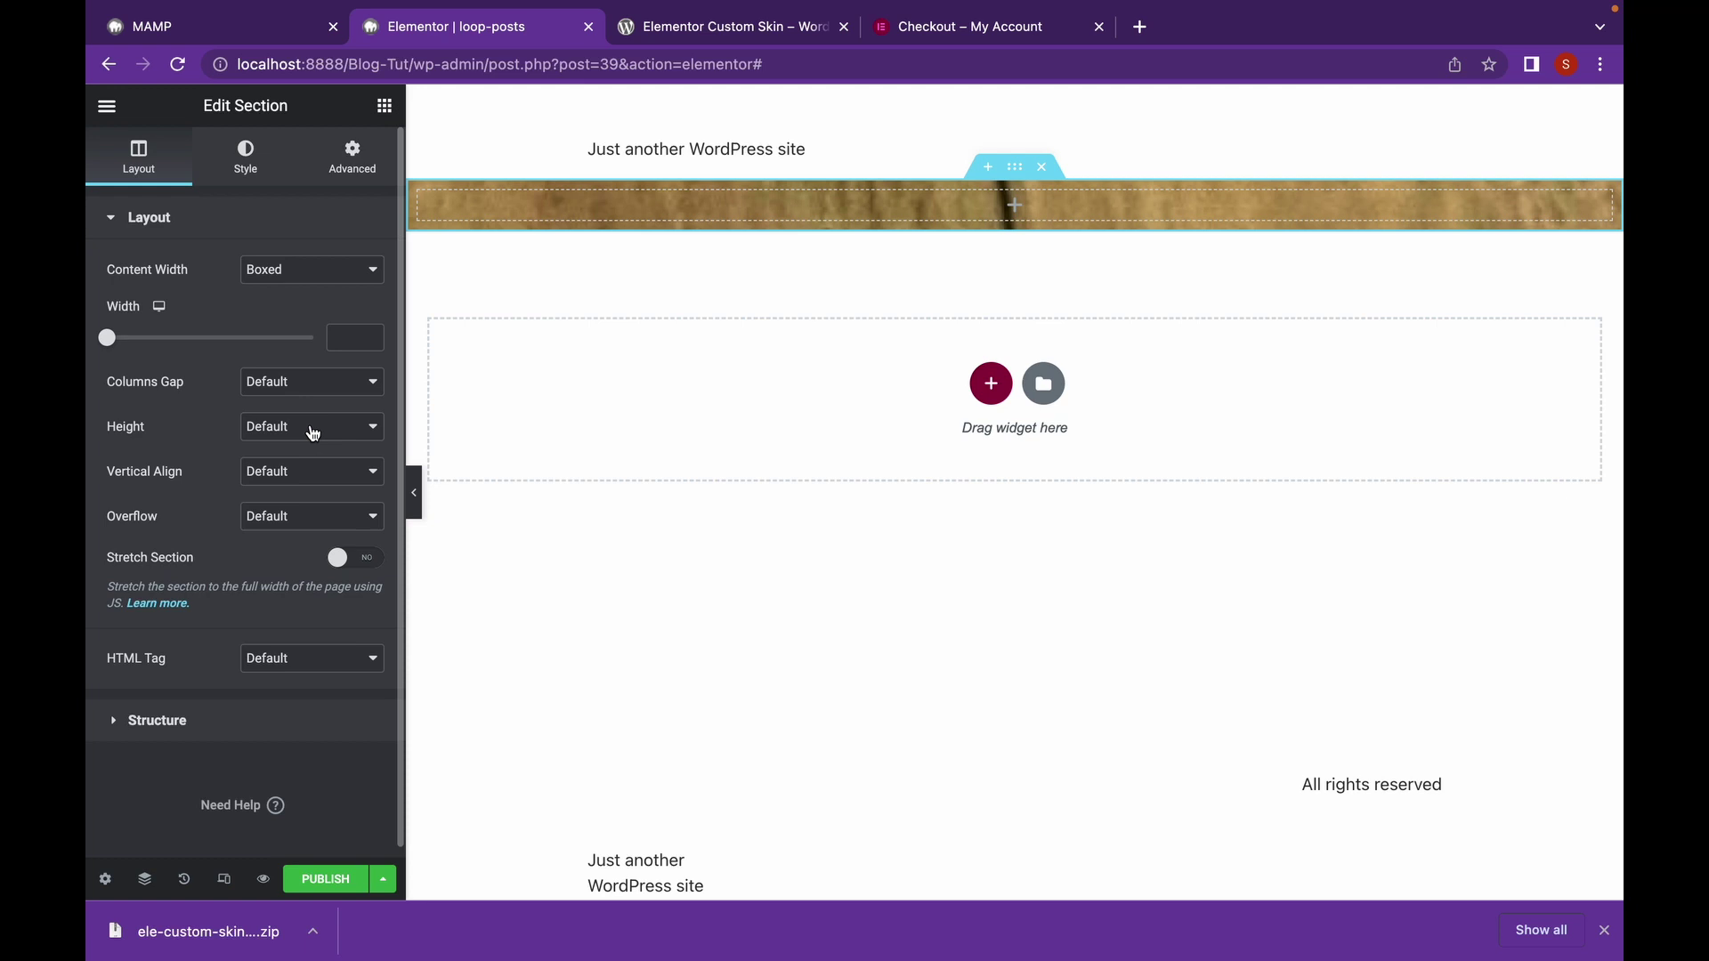
pyautogui.click(312, 432)
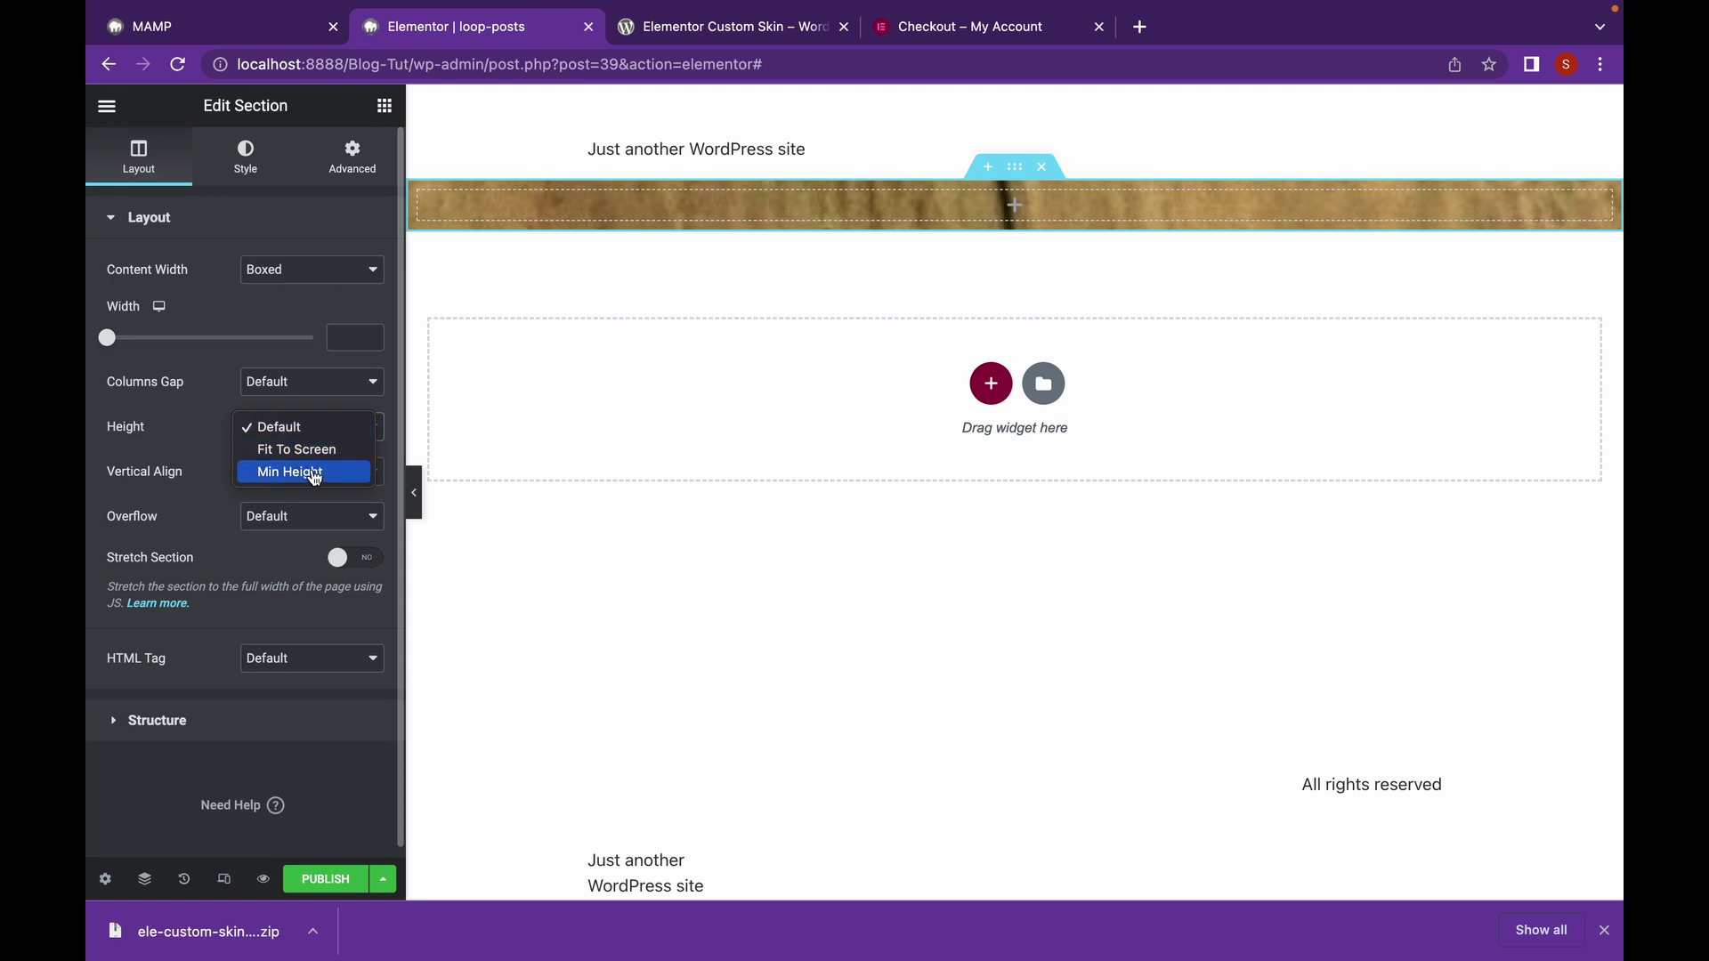
pyautogui.click(314, 477)
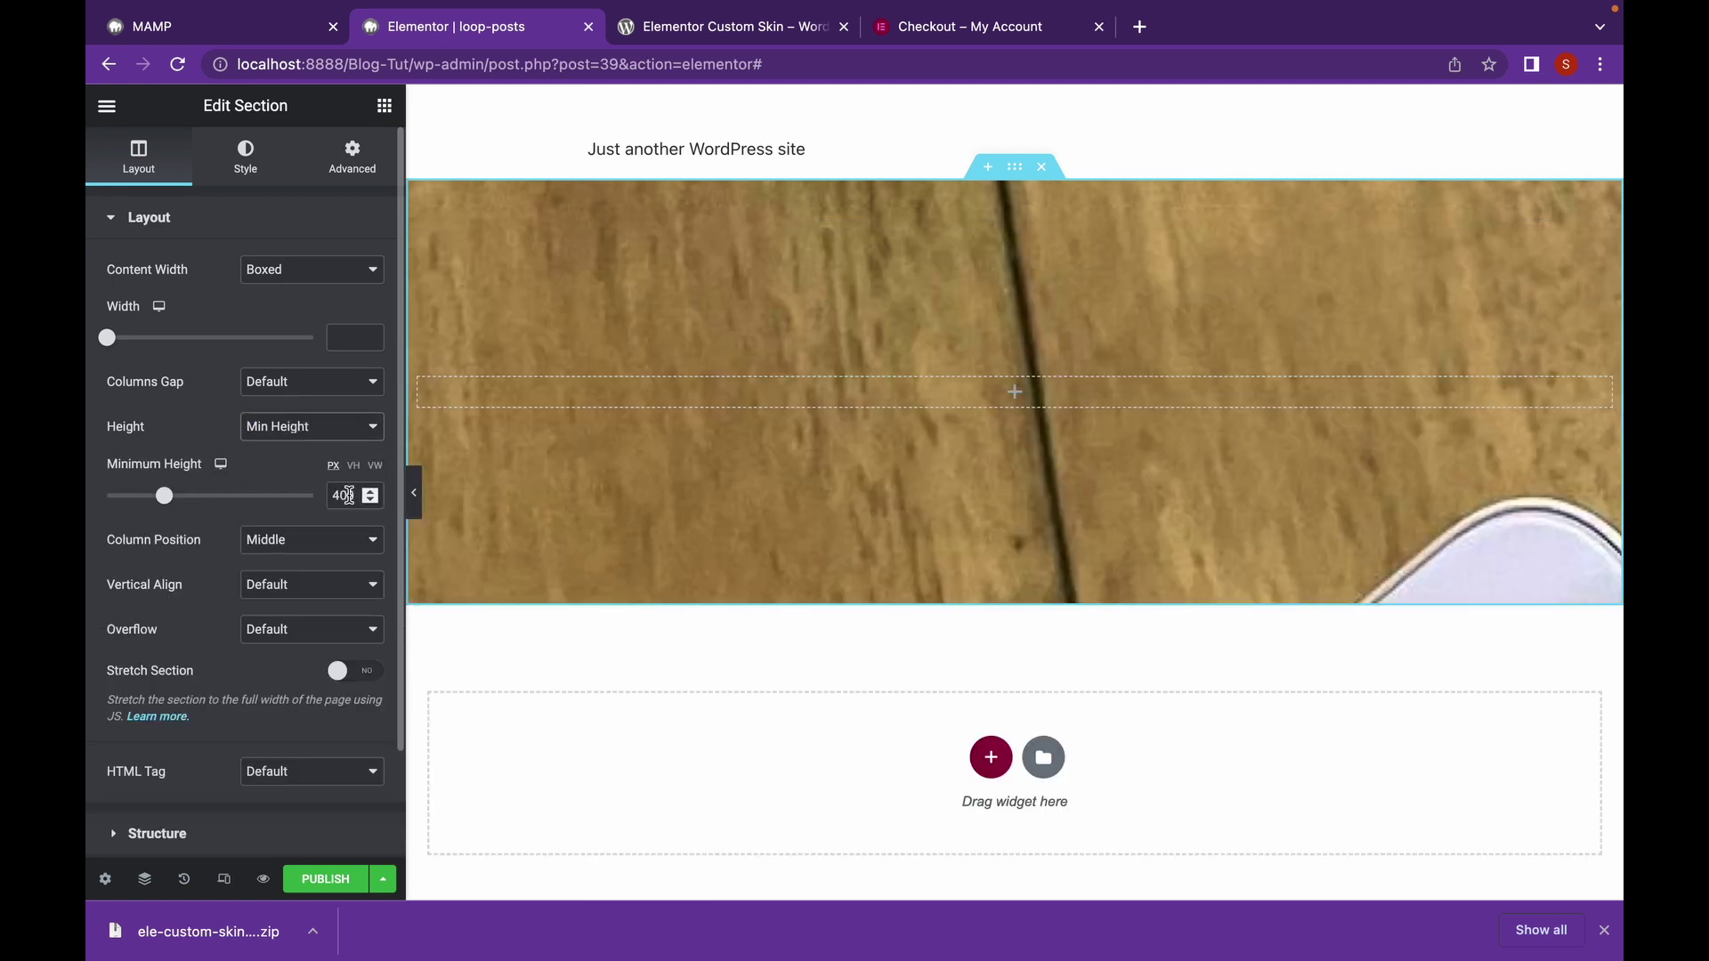
pyautogui.moveTo(353, 495); pyautogui.dragTo(297, 496)
pyautogui.write('230')
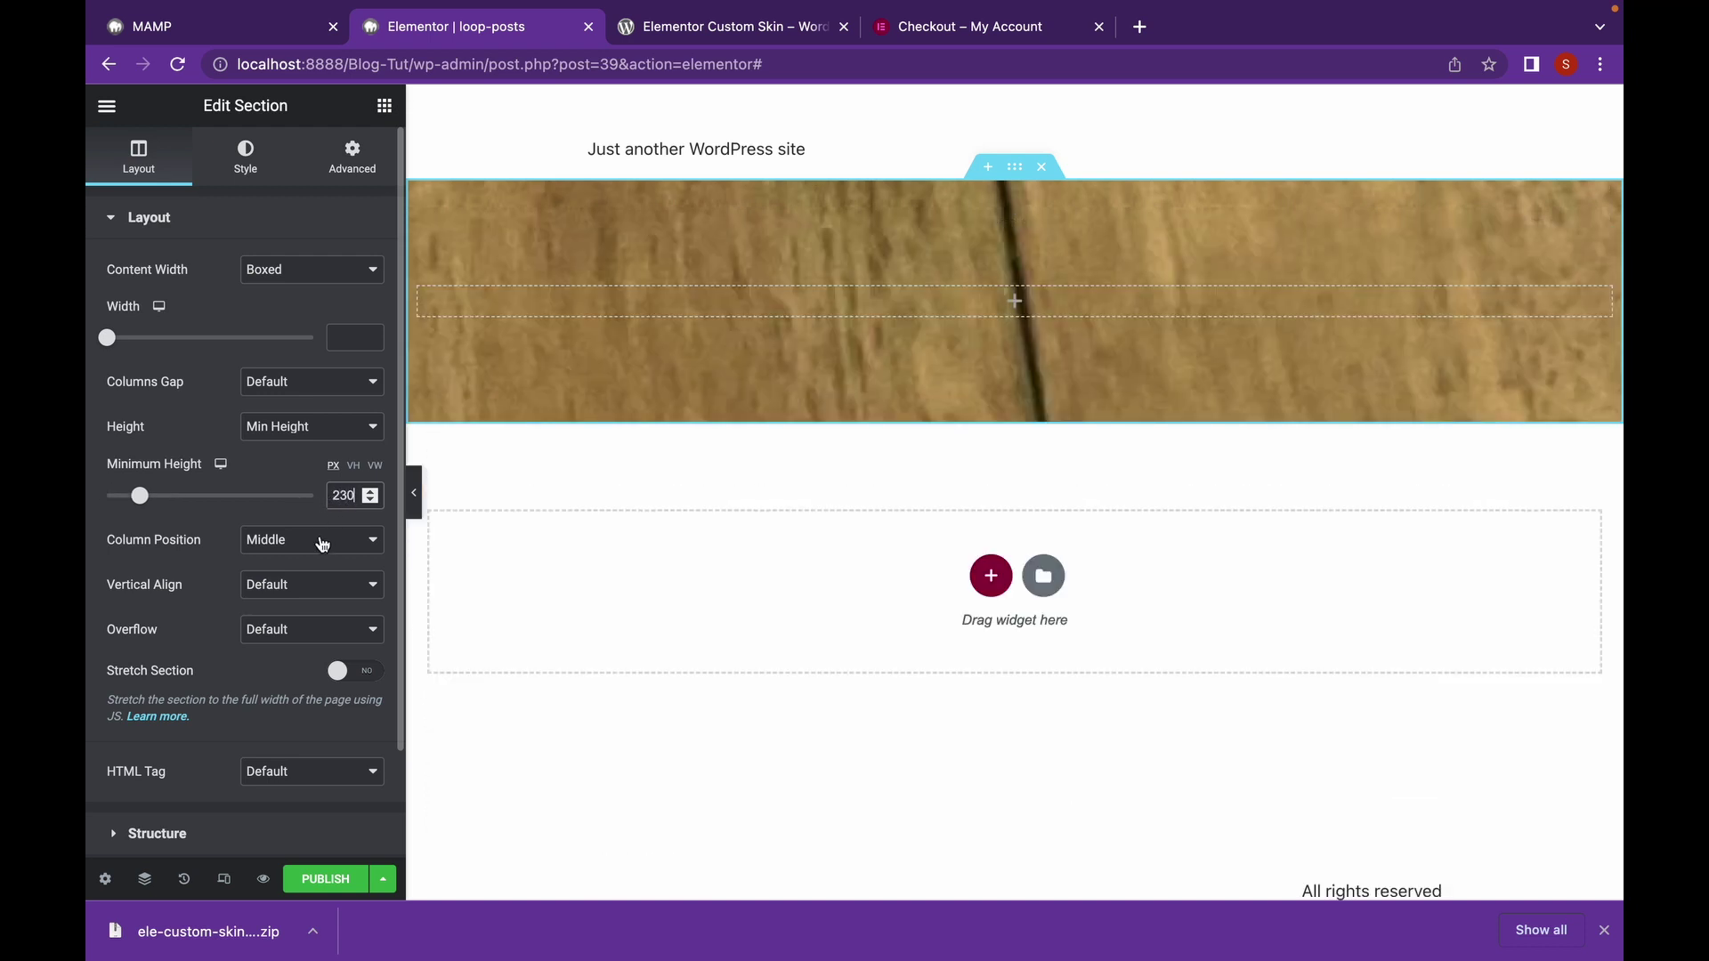
pyautogui.click(322, 541)
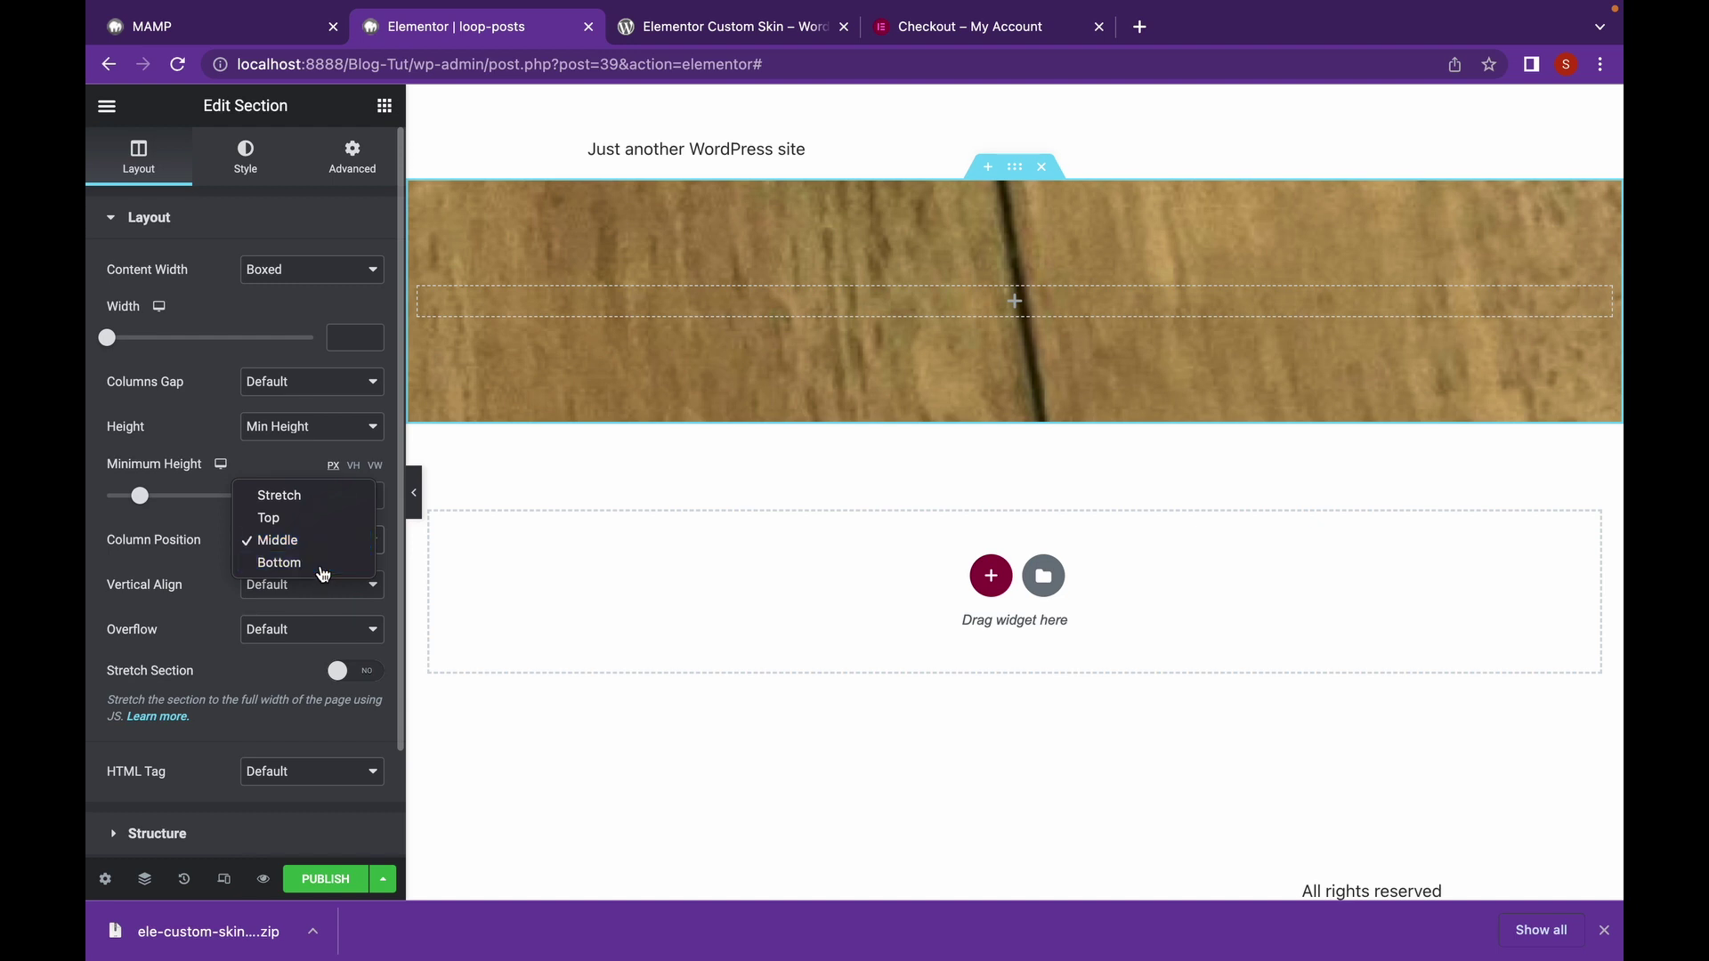
pyautogui.click(322, 564)
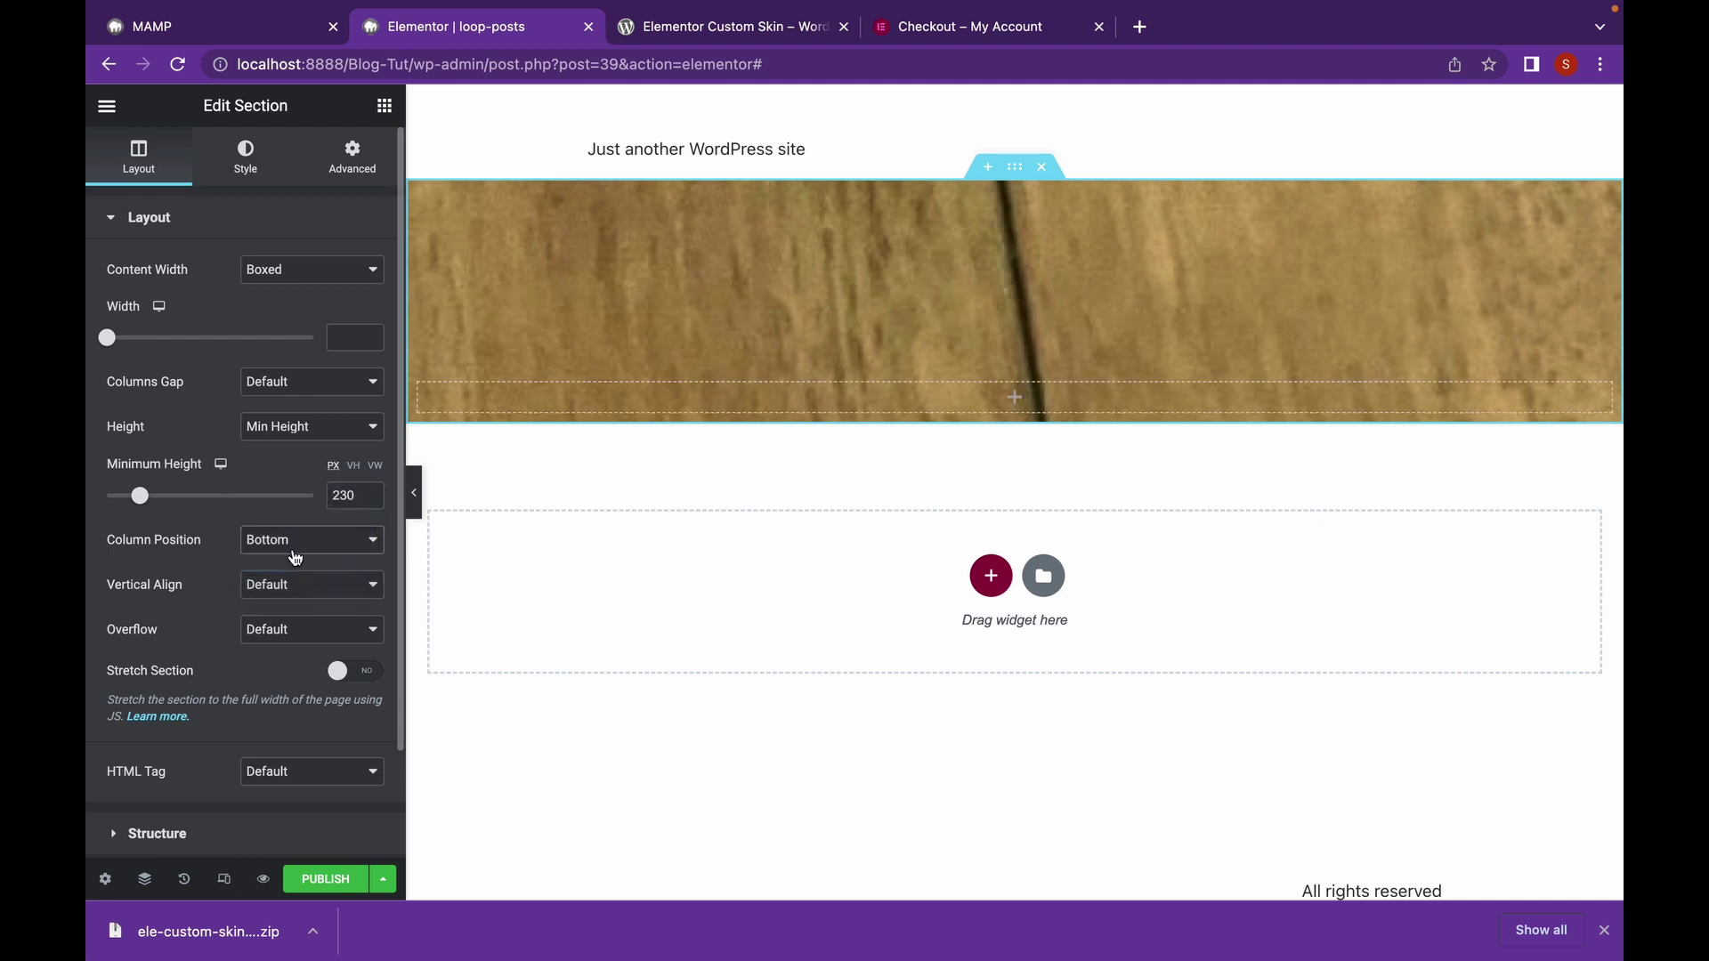
pyautogui.click(385, 108)
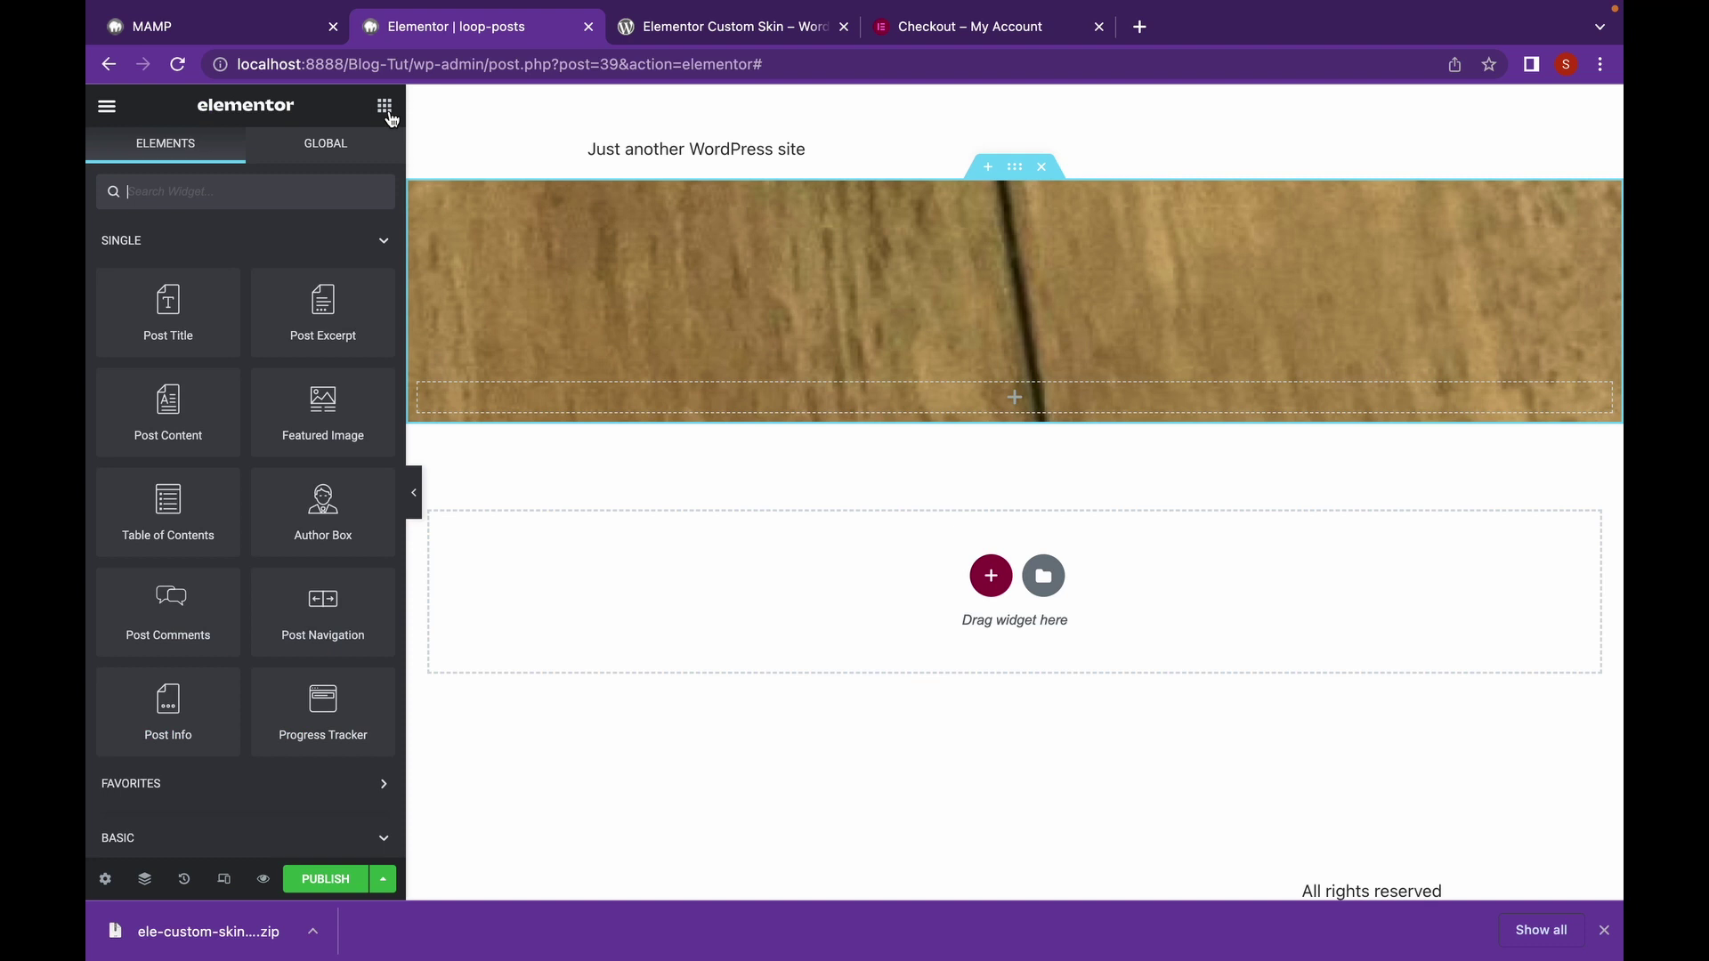
pyautogui.moveTo(168, 305); pyautogui.dragTo(642, 395)
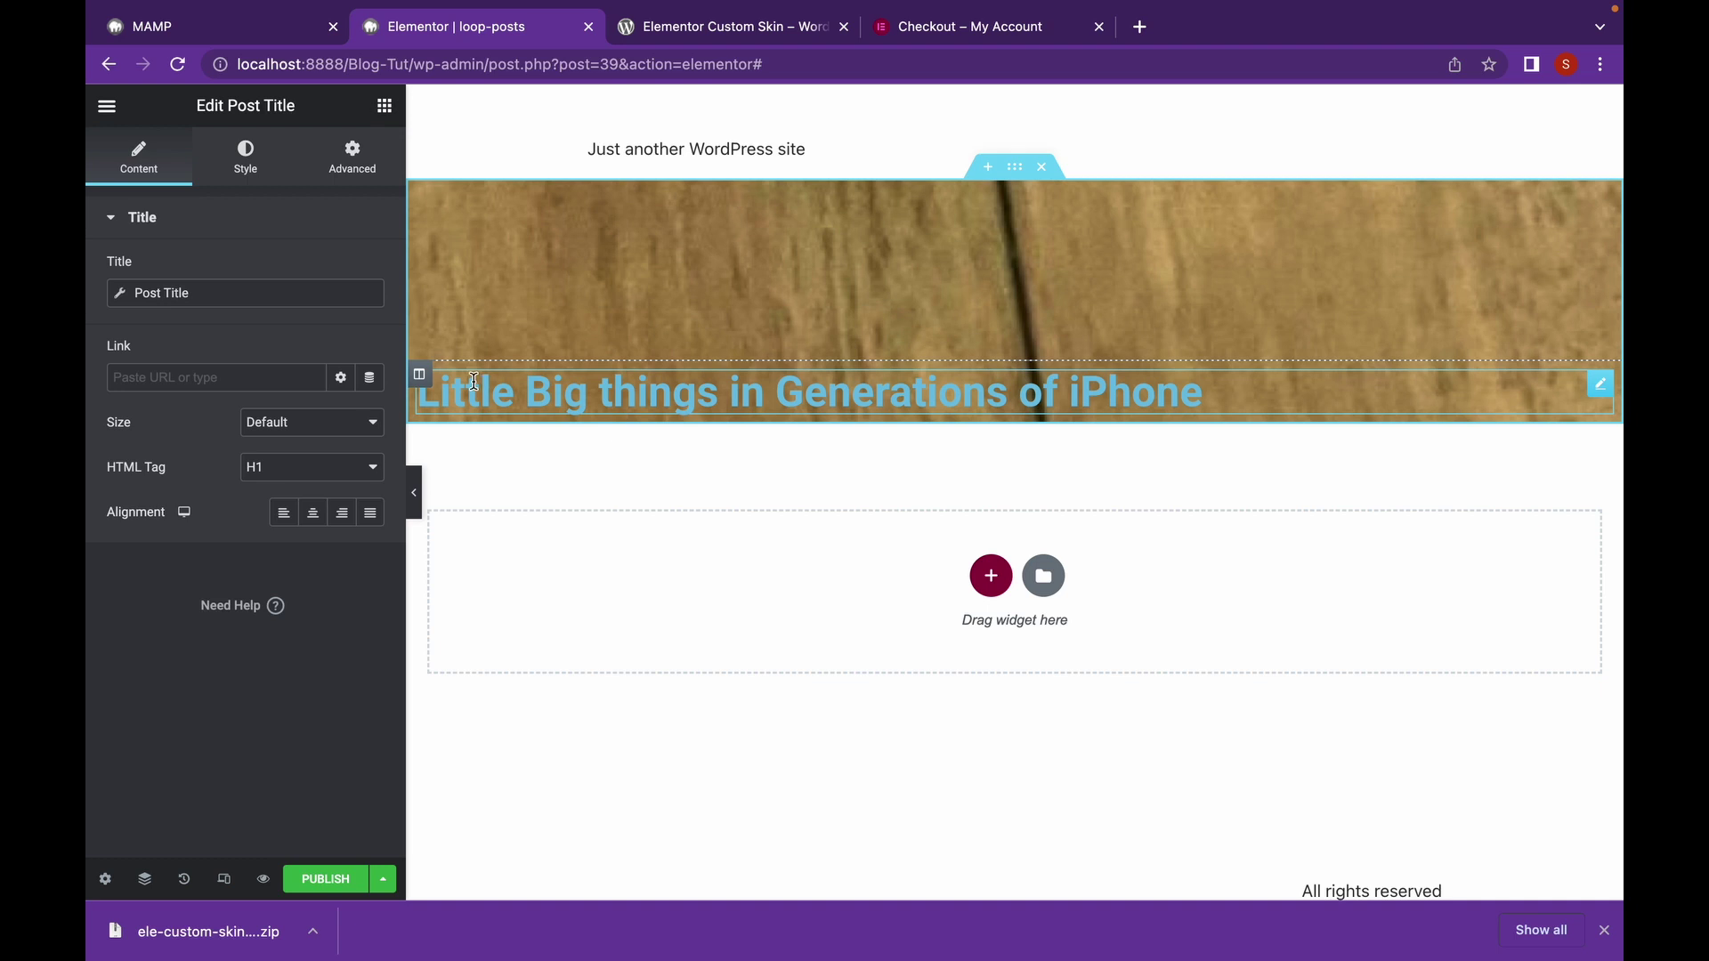
# - Set the Post Title text colour to white (#FFFFFF)
pyautogui.click(265, 169)
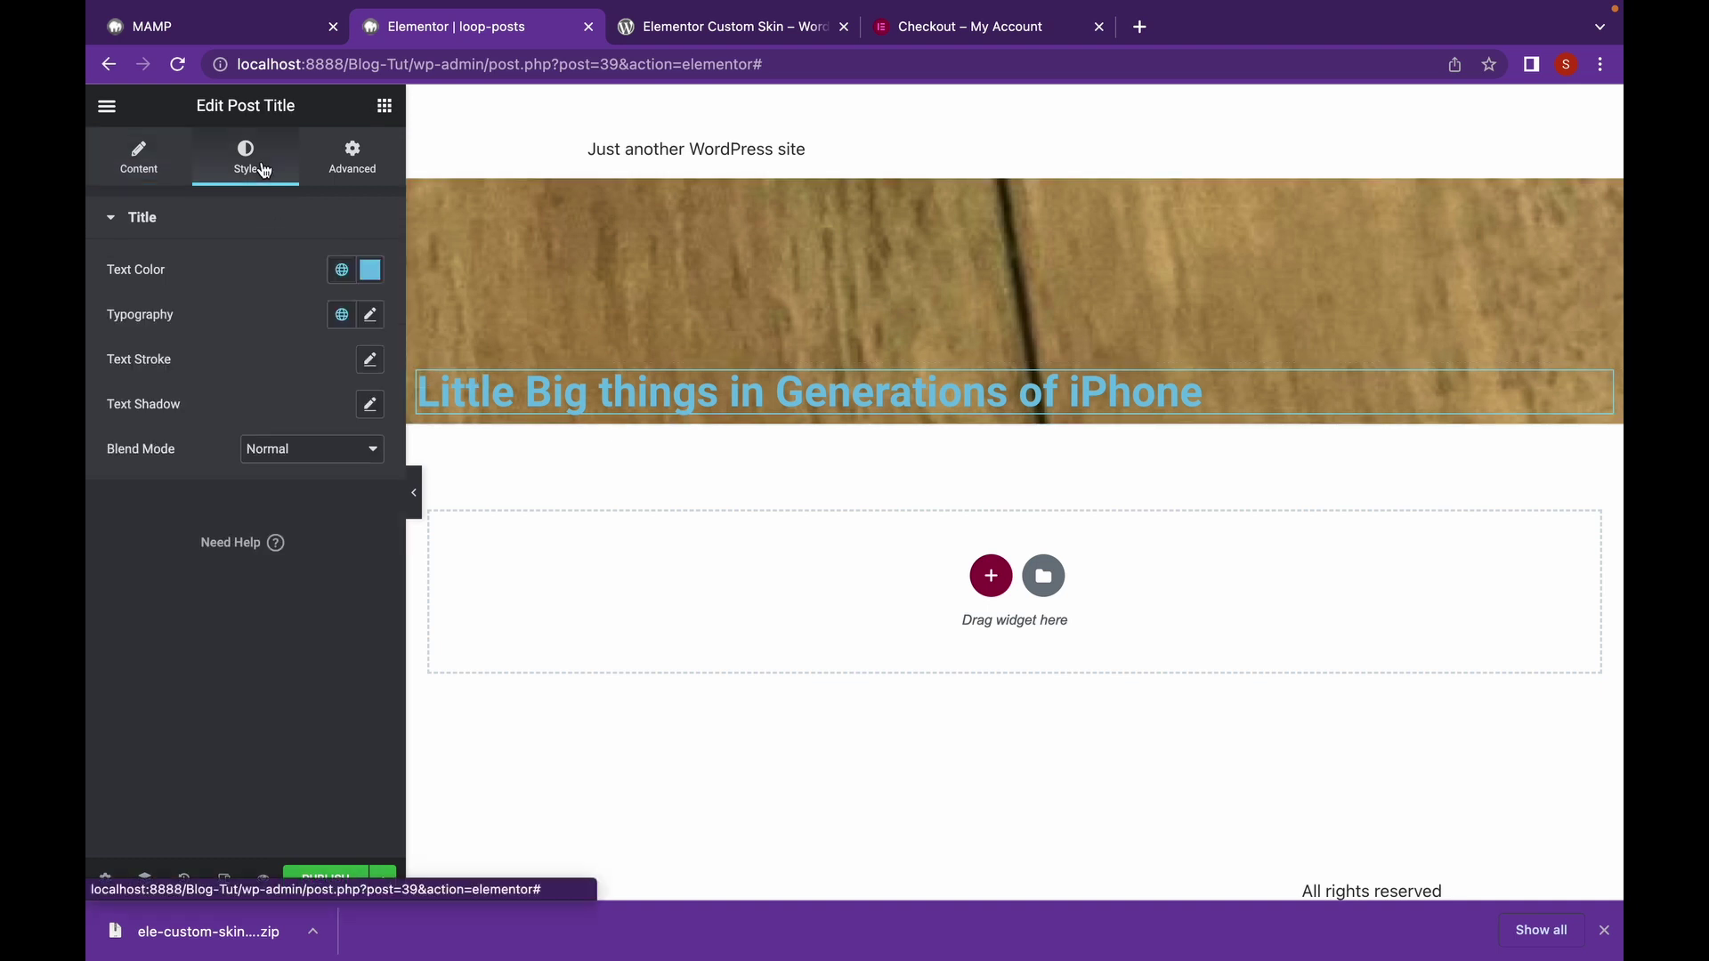
pyautogui.click(370, 270)
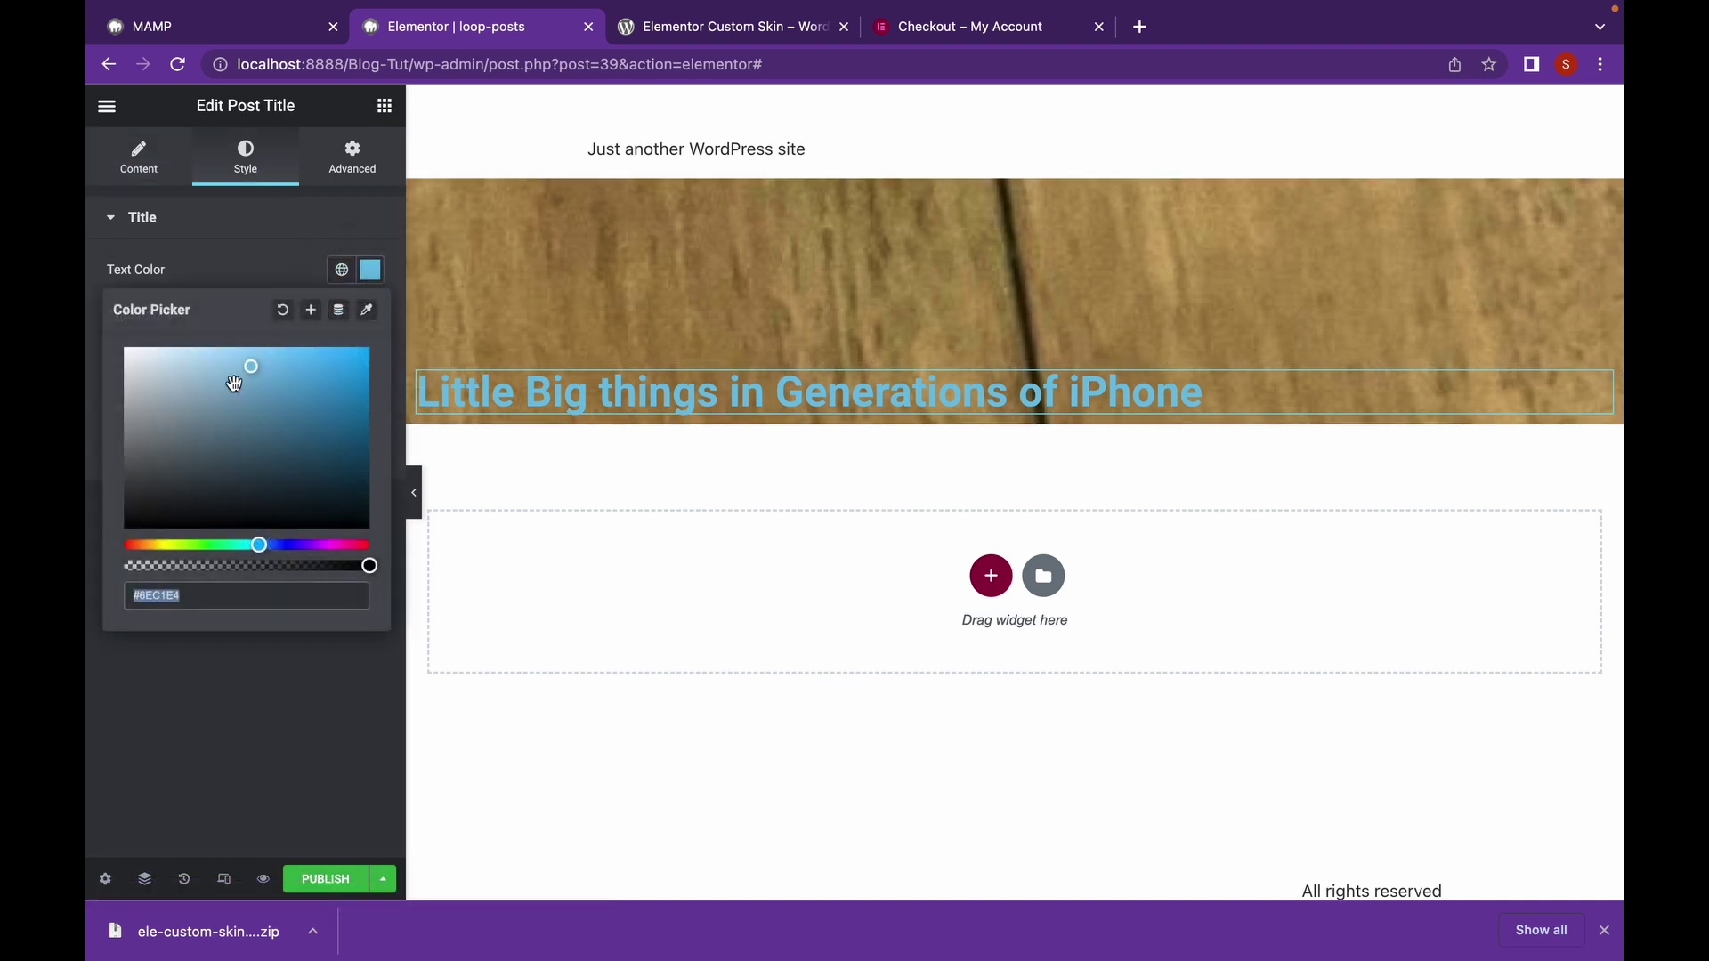
pyautogui.moveTo(234, 382); pyautogui.dragTo(115, 332)
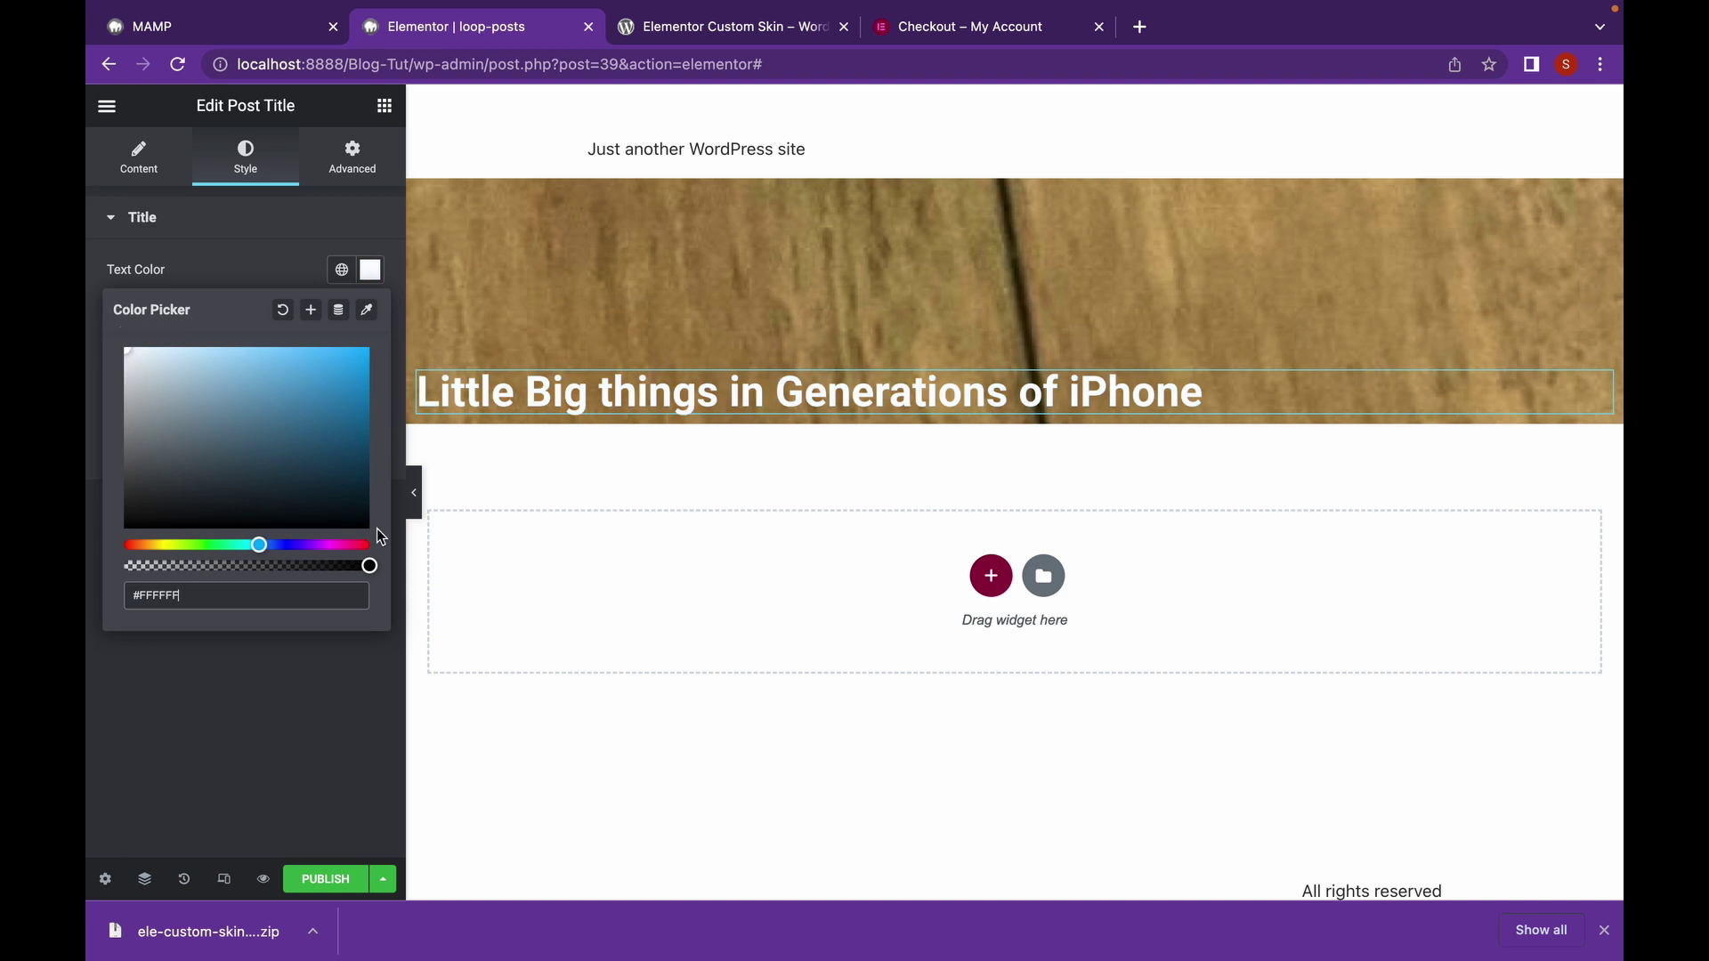
pyautogui.click(216, 217)
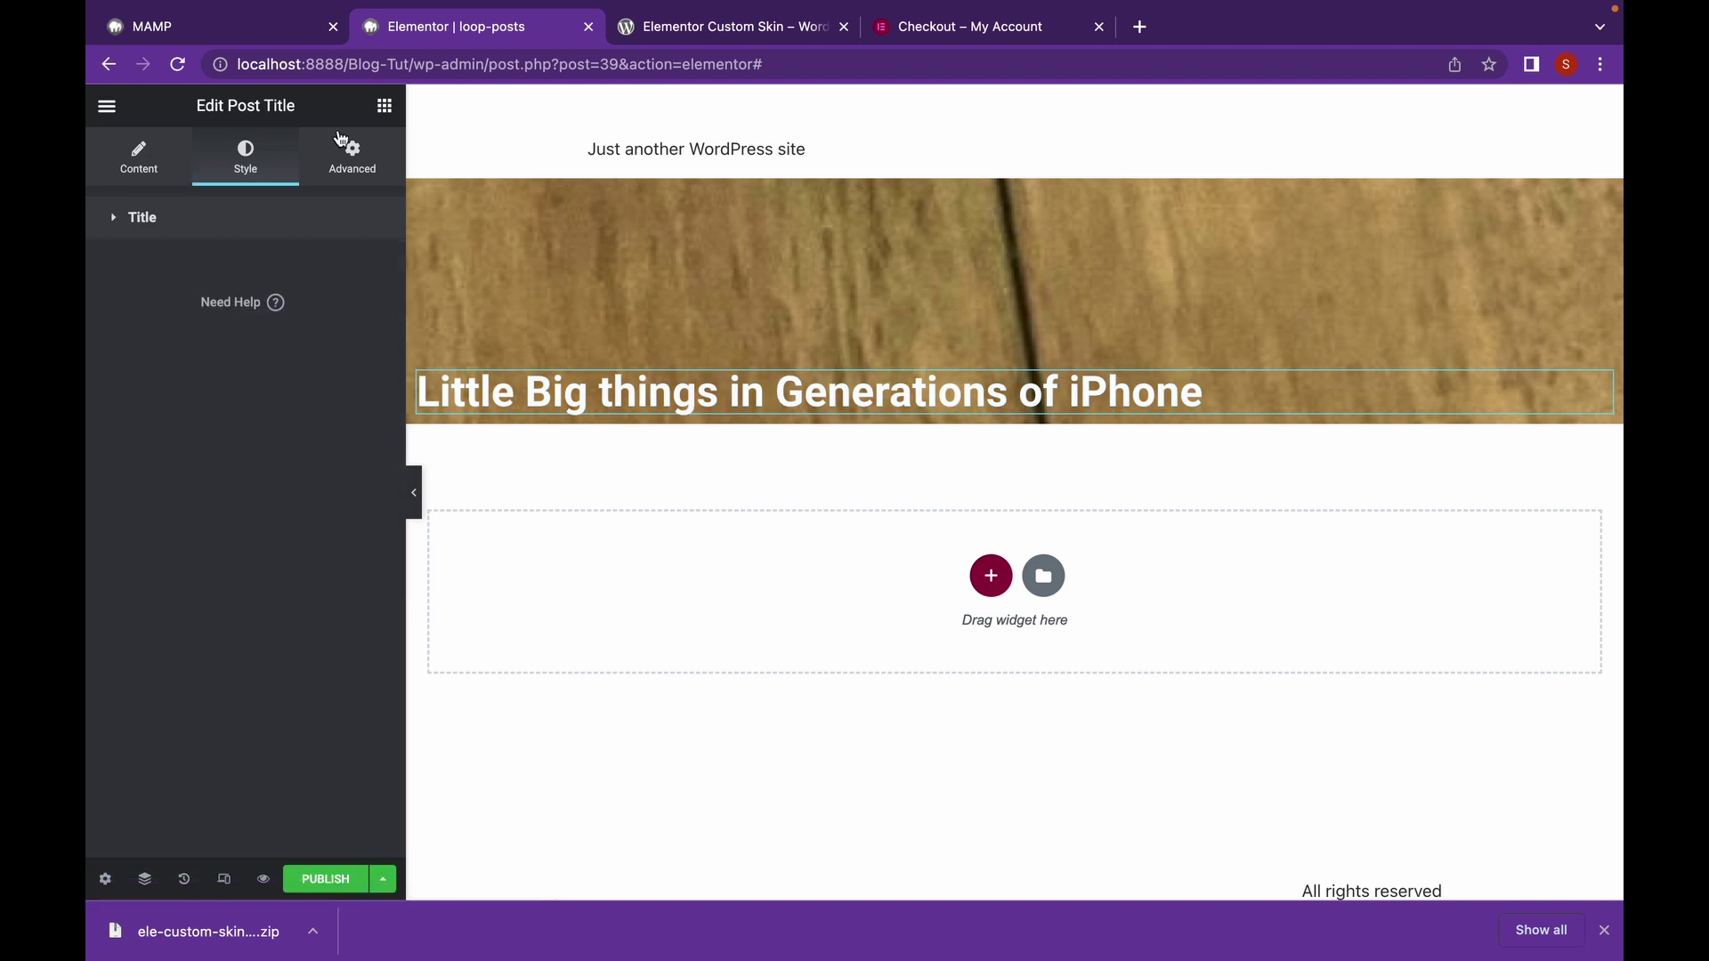
pyautogui.click(382, 107)
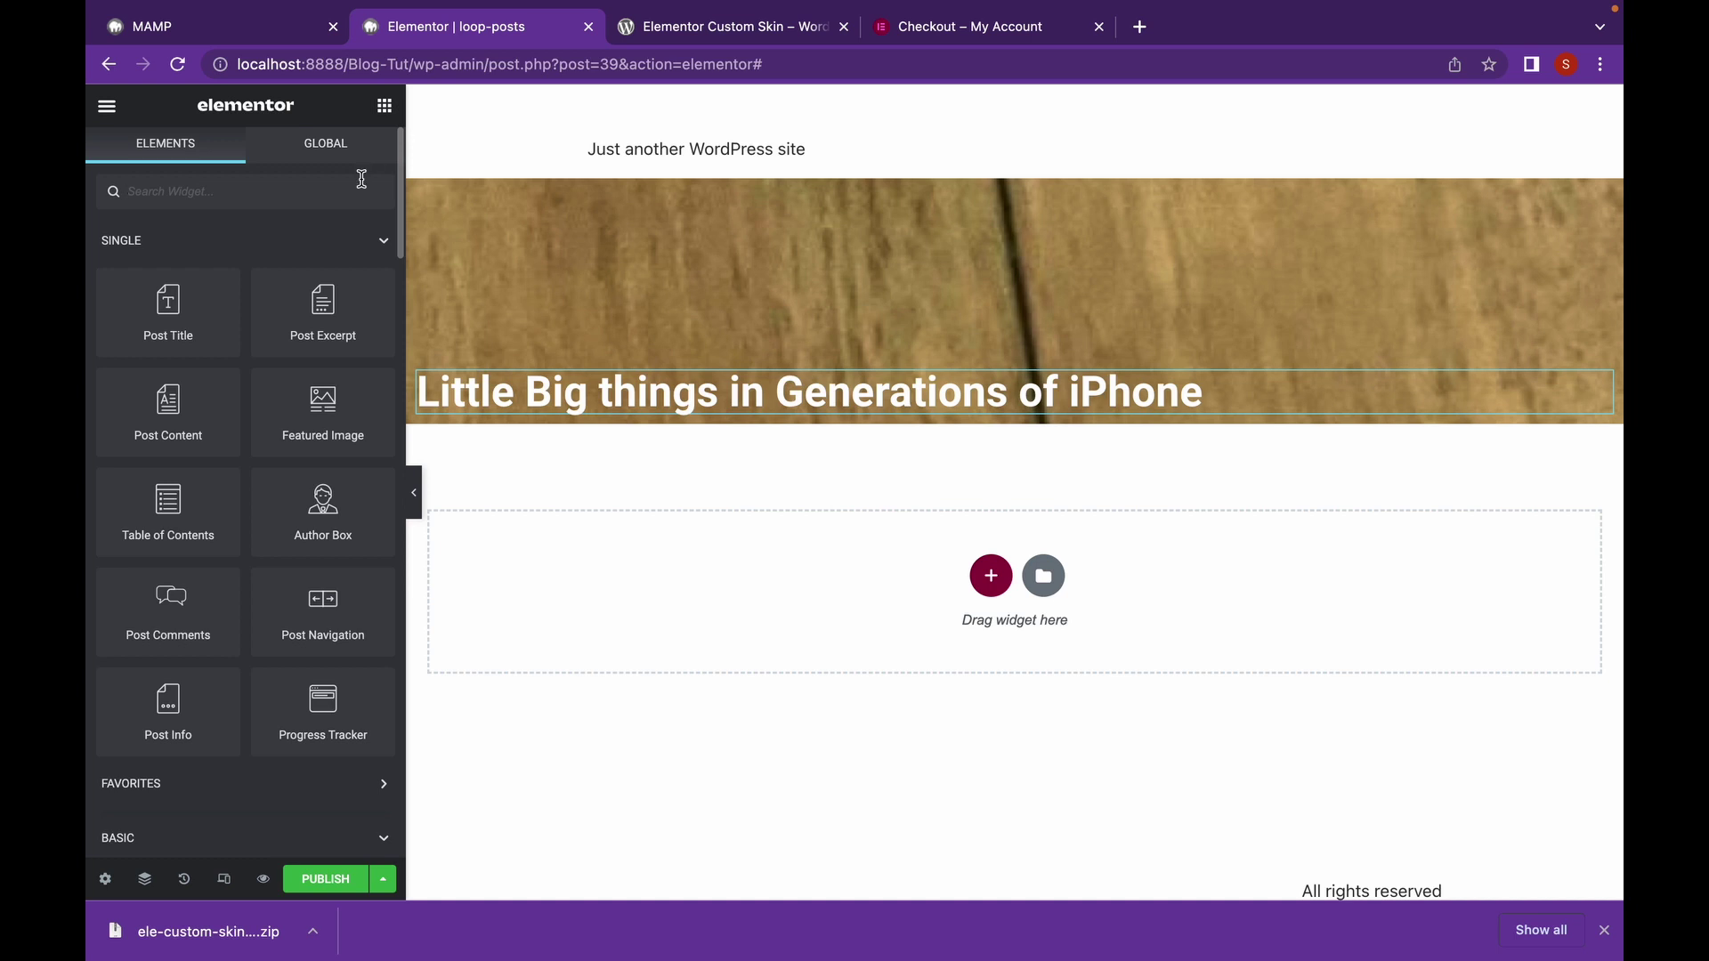
# - Place a Post Info widget under the title and add a Terms item showing Categories
pyautogui.moveTo(188, 711); pyautogui.dragTo(766, 406)
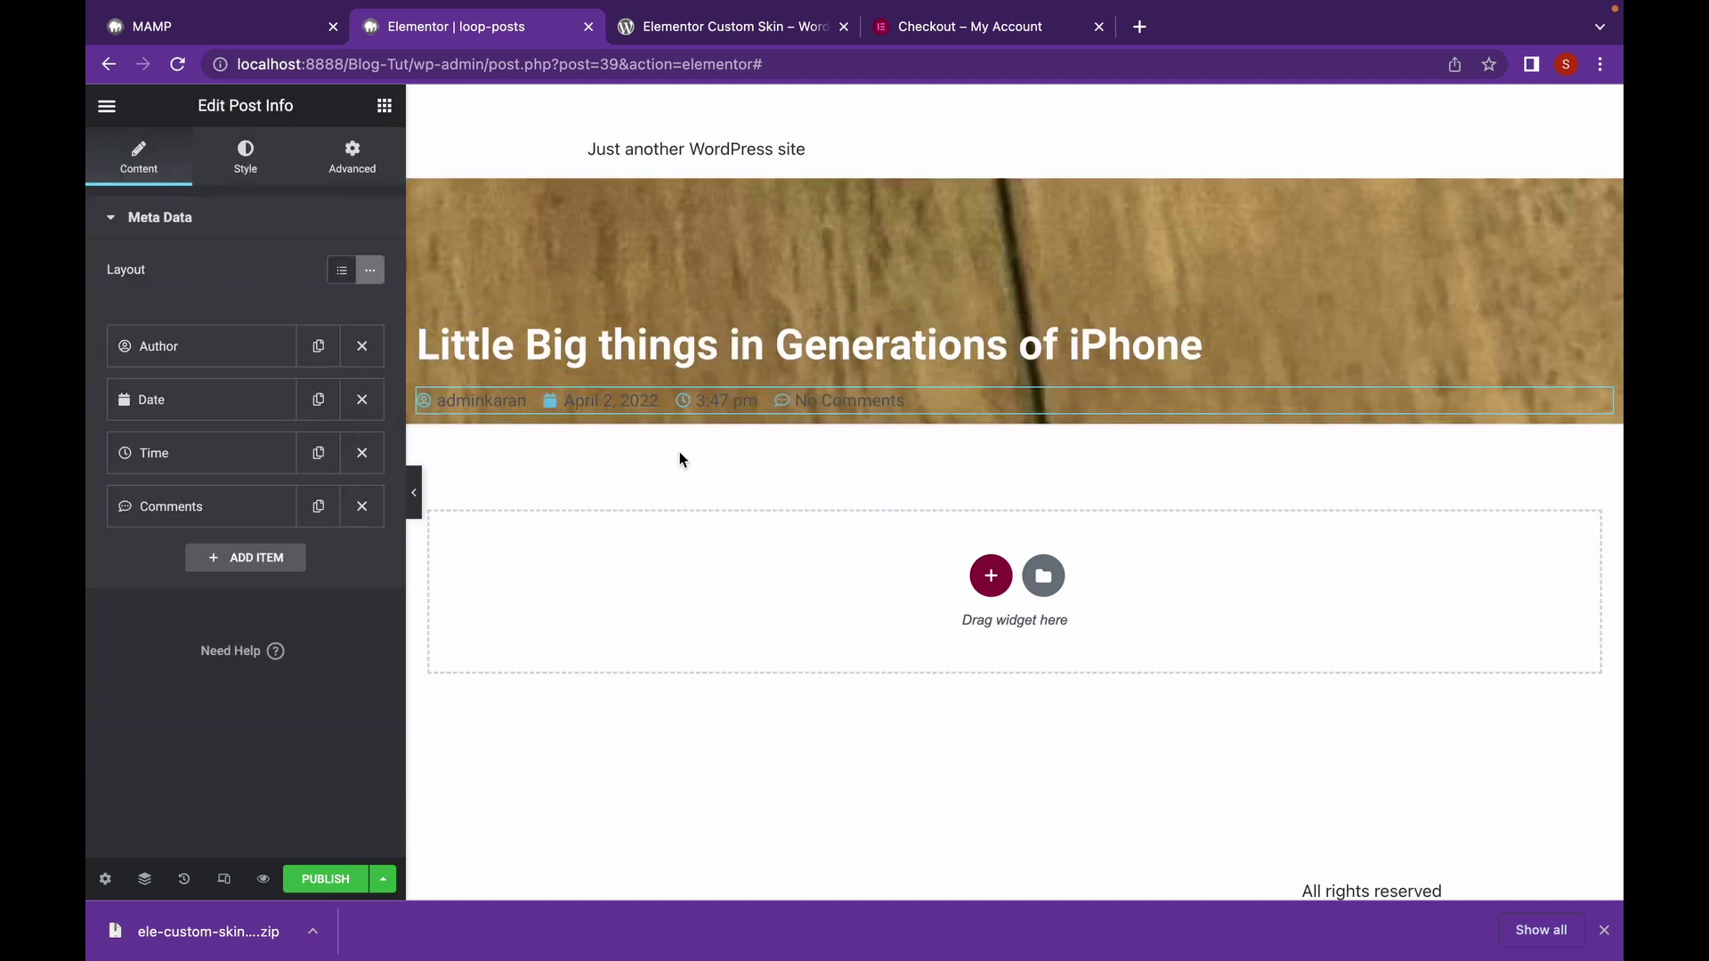
pyautogui.click(252, 558)
pyautogui.click(331, 614)
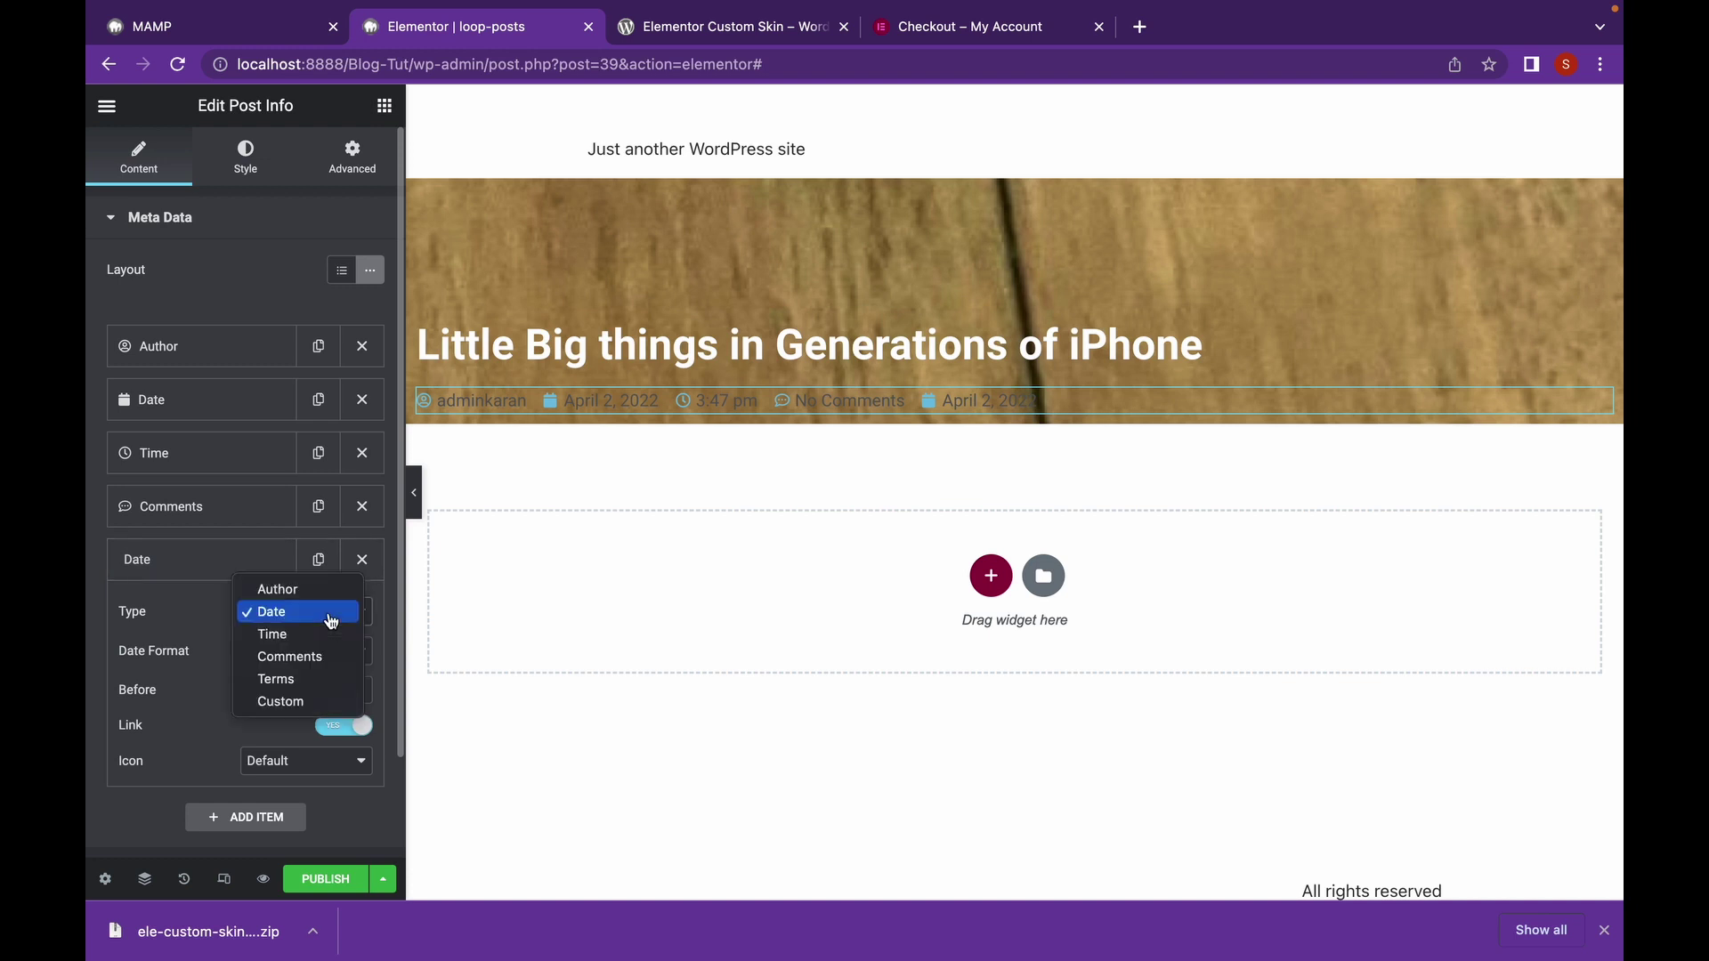
pyautogui.click(341, 682)
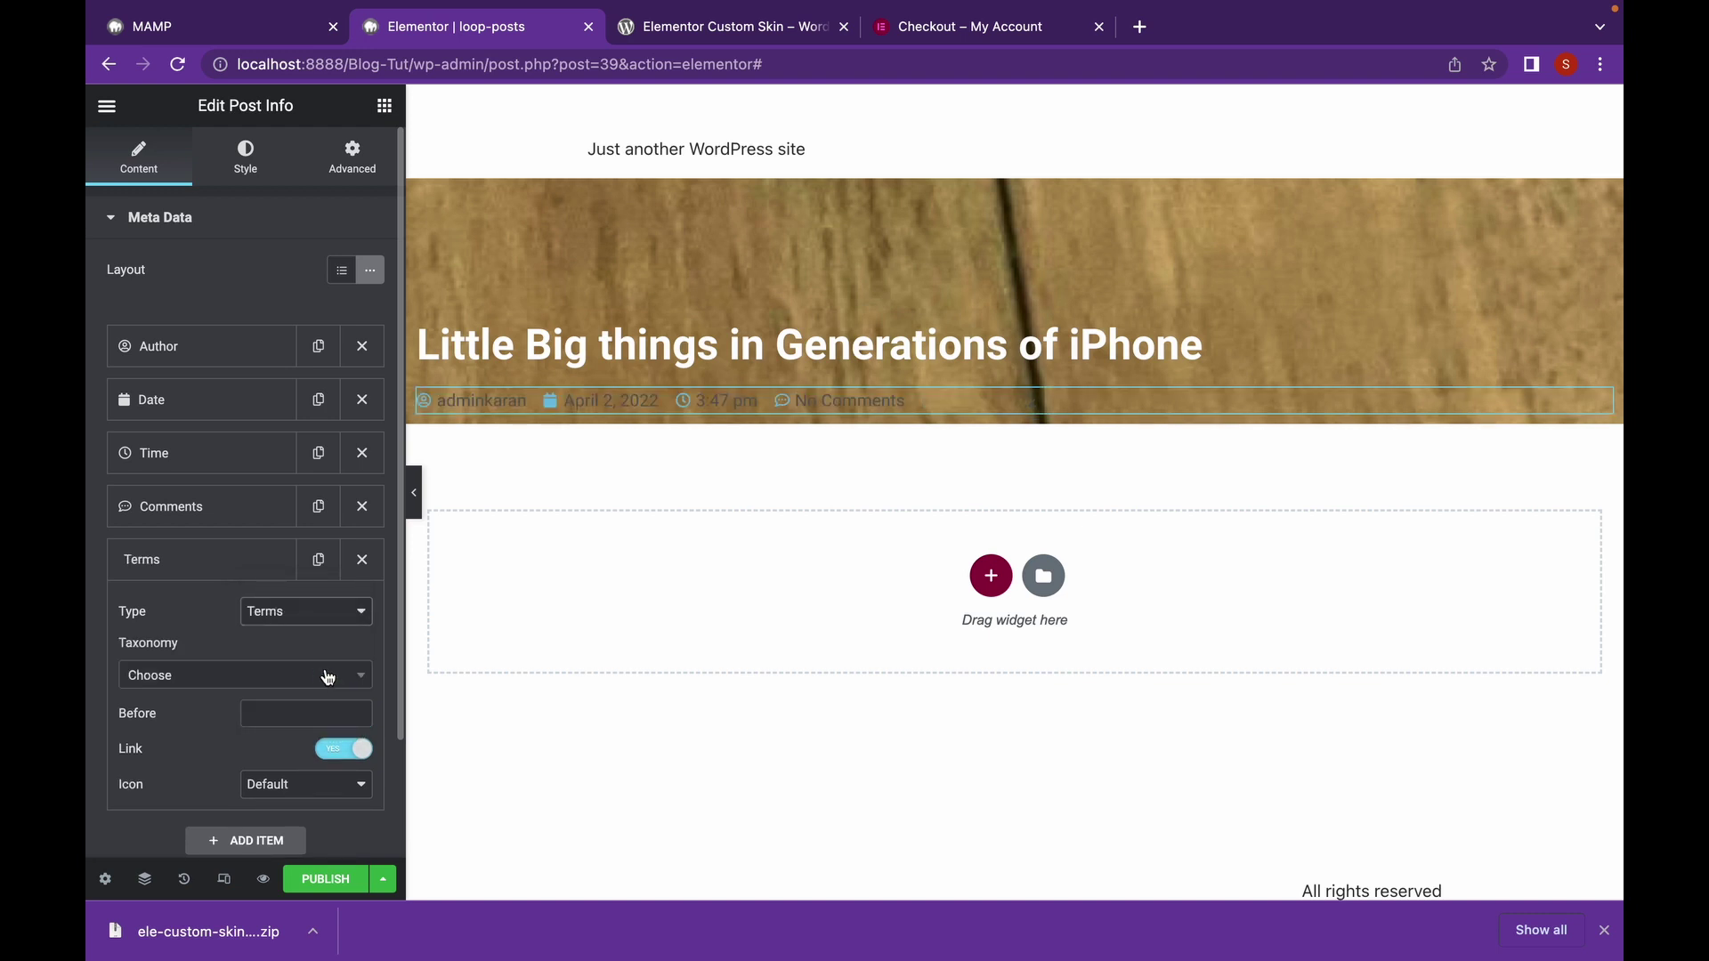
pyautogui.click(327, 677)
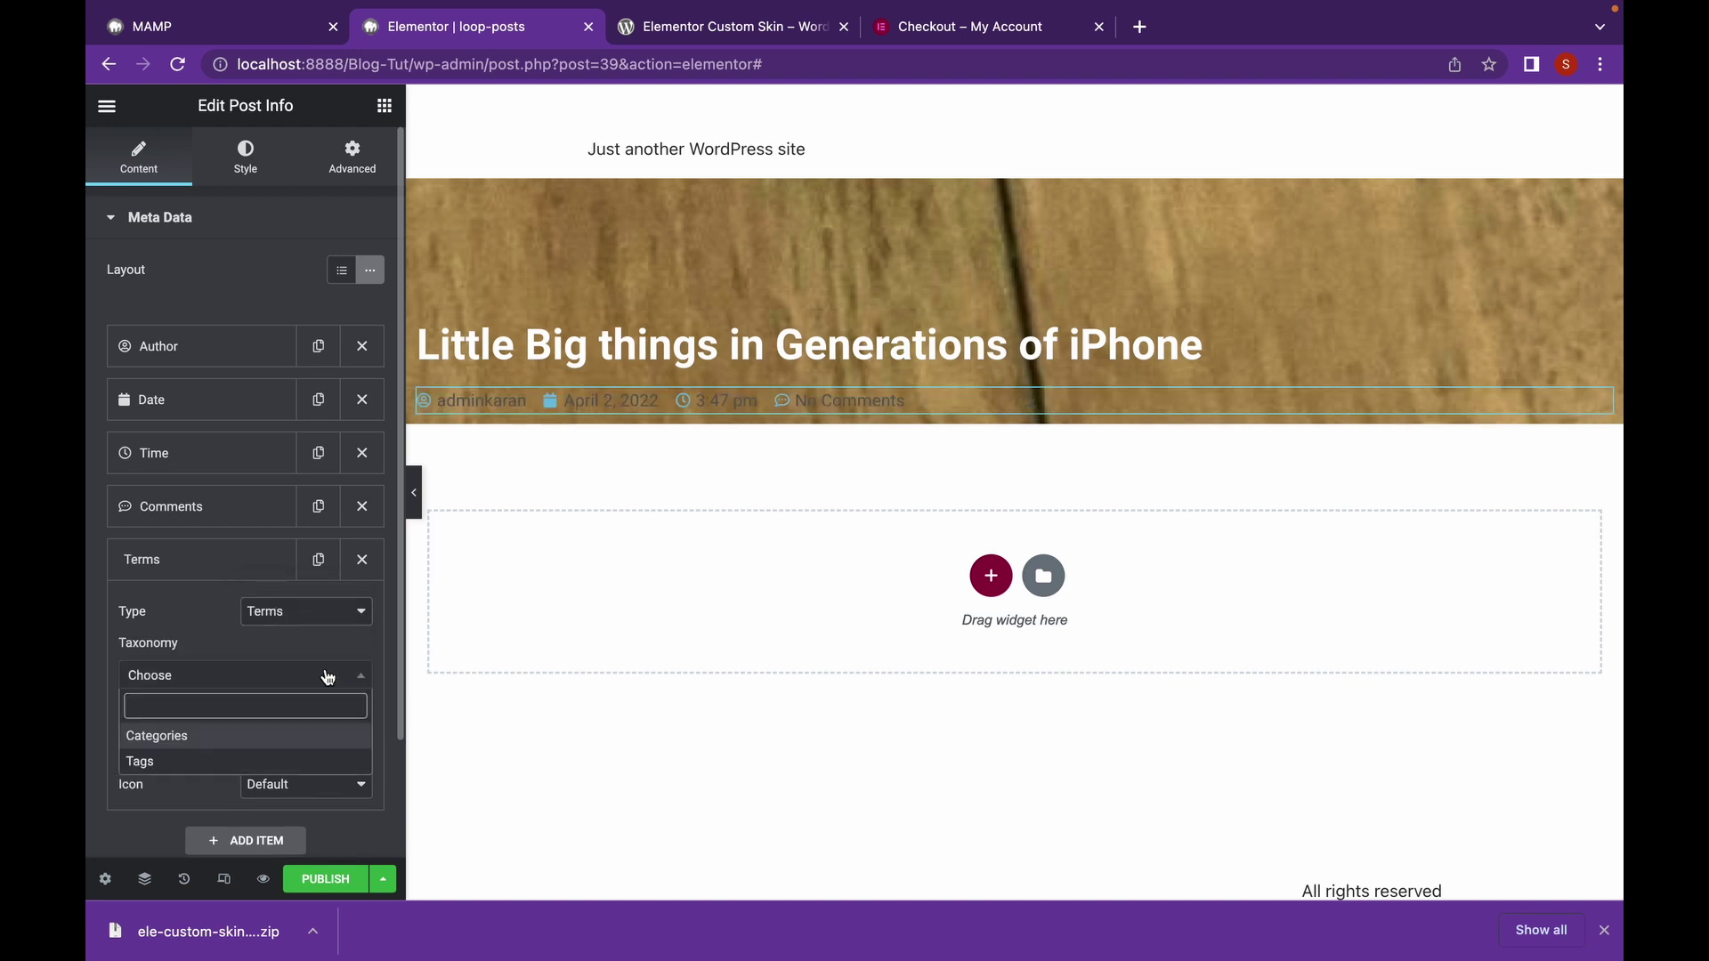
pyautogui.click(305, 735)
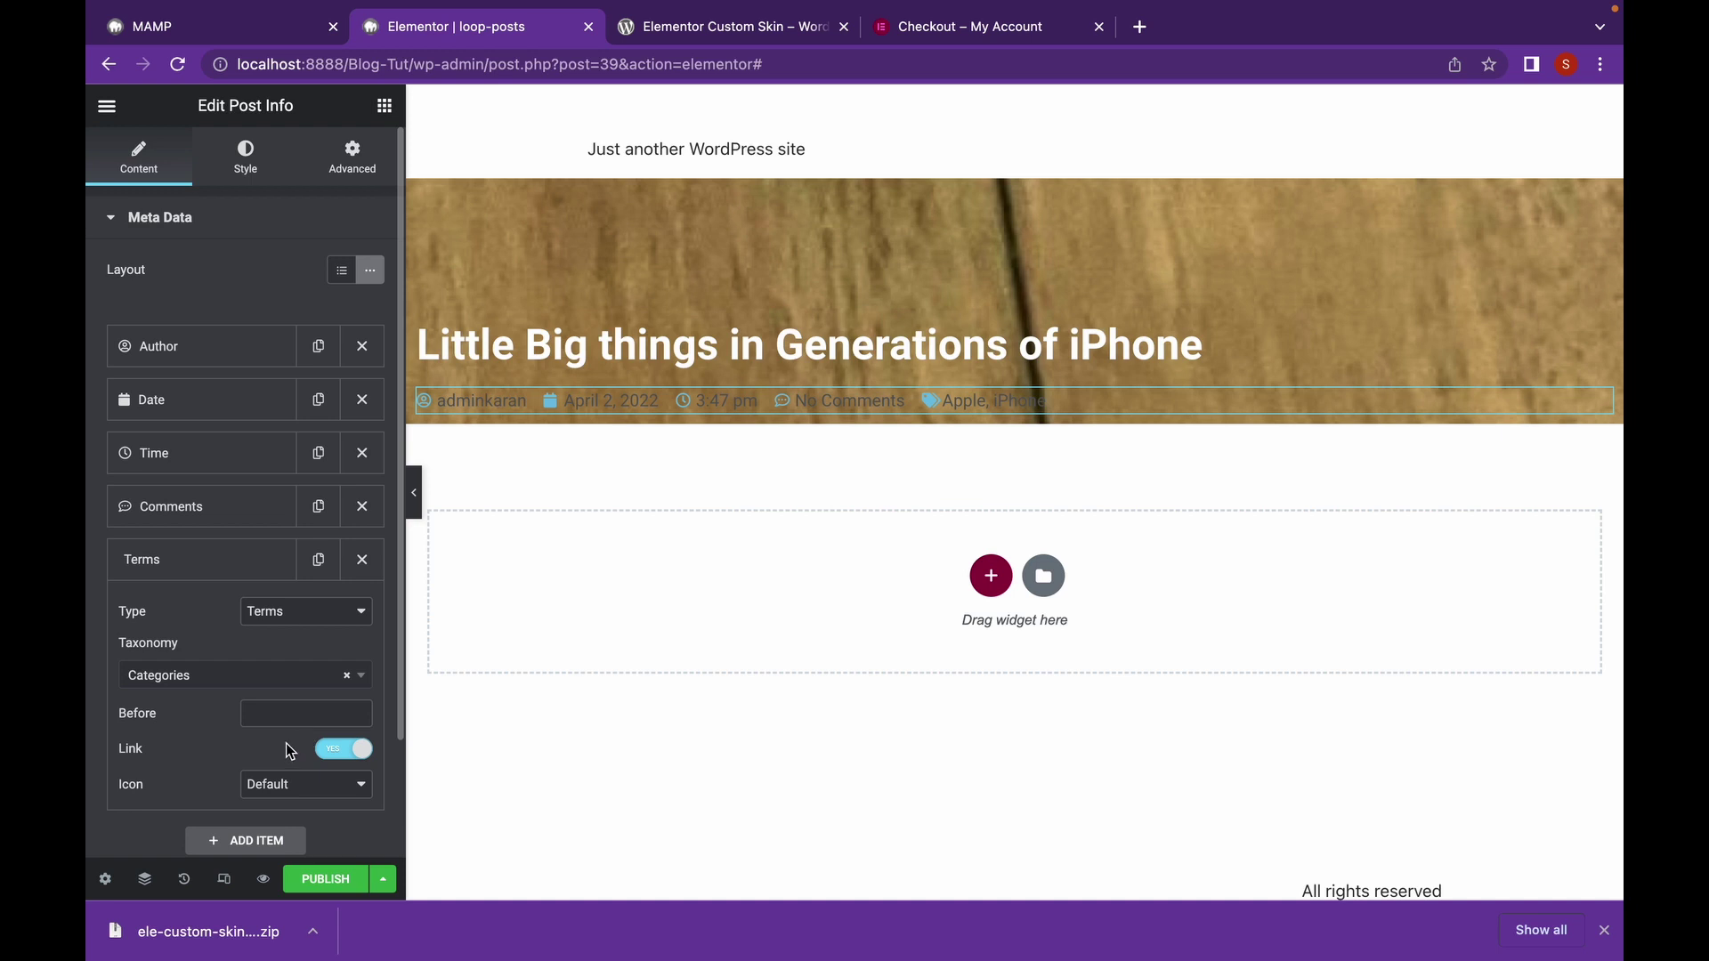
# - Remove the author, date, time and comments items and set the categories icon to None
pyautogui.click(362, 346)
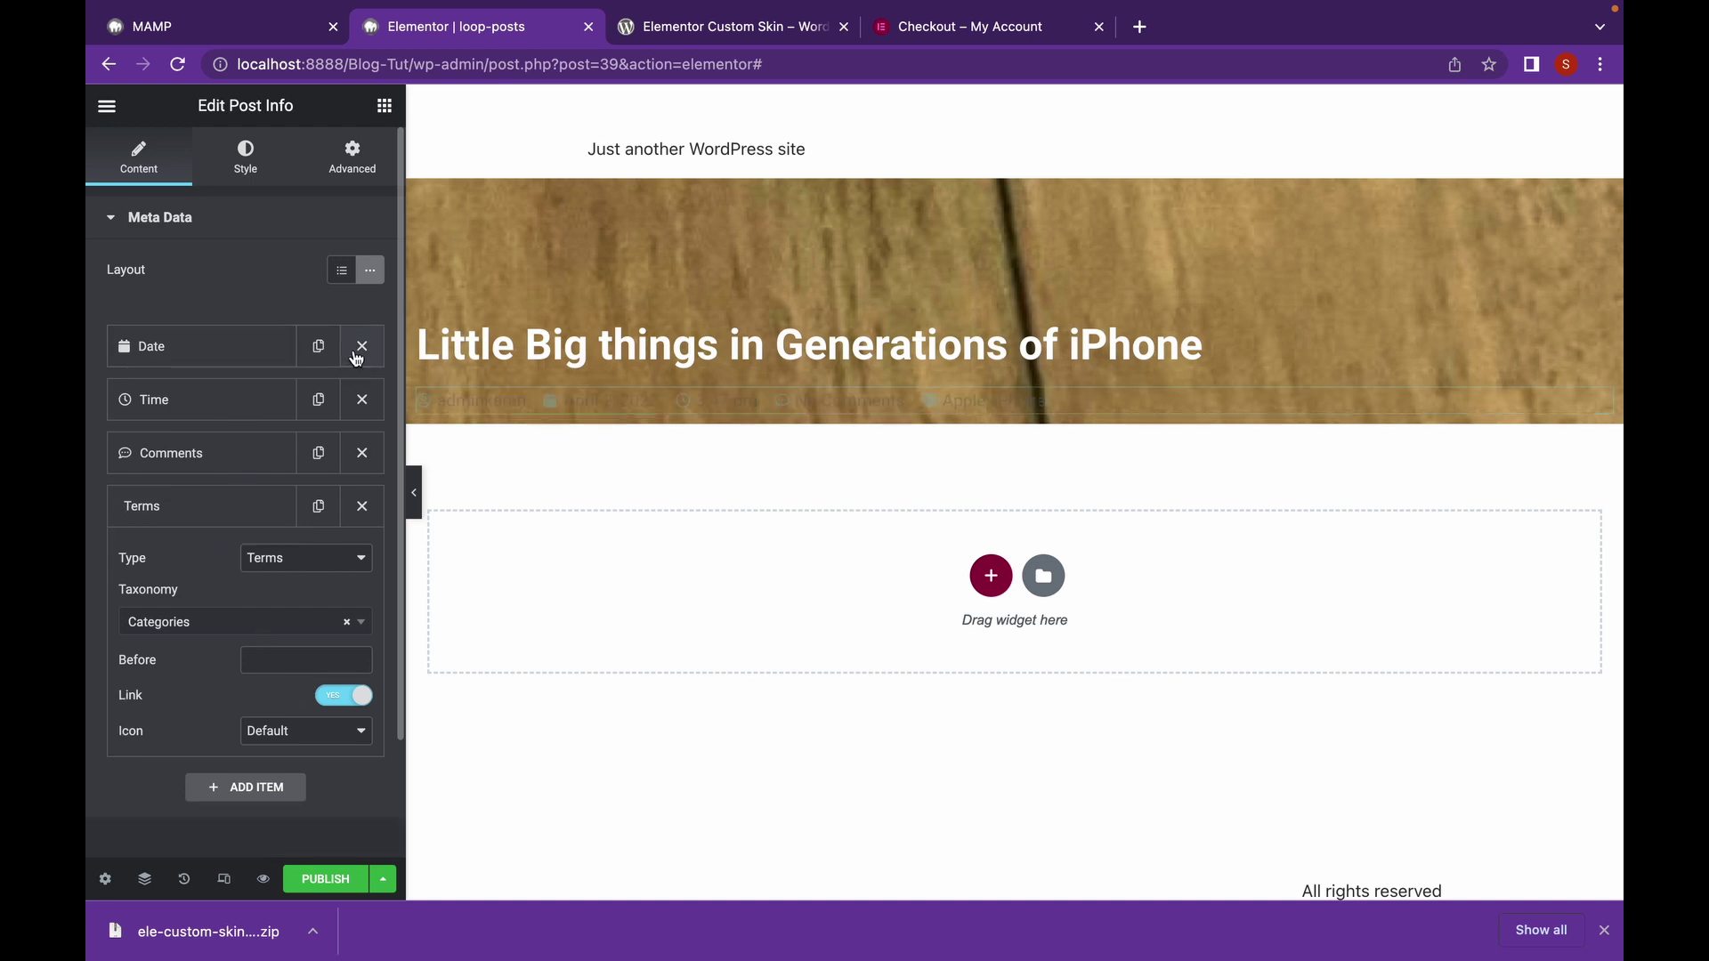
pyautogui.click(361, 346)
pyautogui.click(362, 346)
pyautogui.click(361, 346)
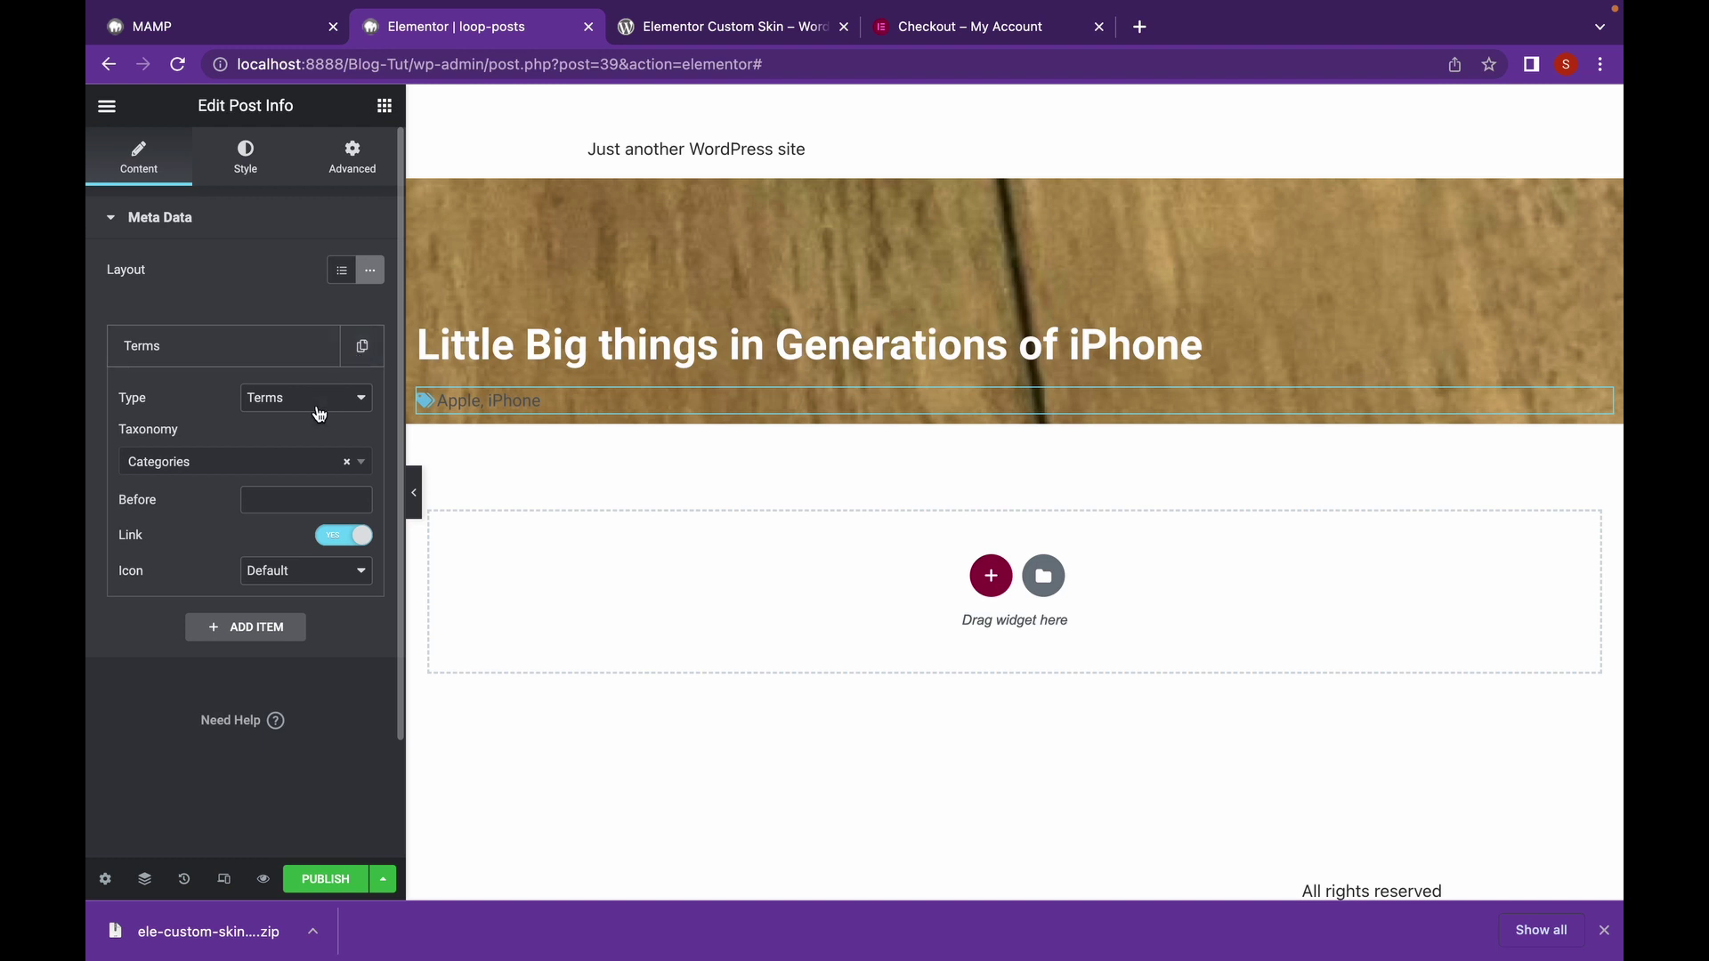
pyautogui.click(330, 571)
pyautogui.click(326, 559)
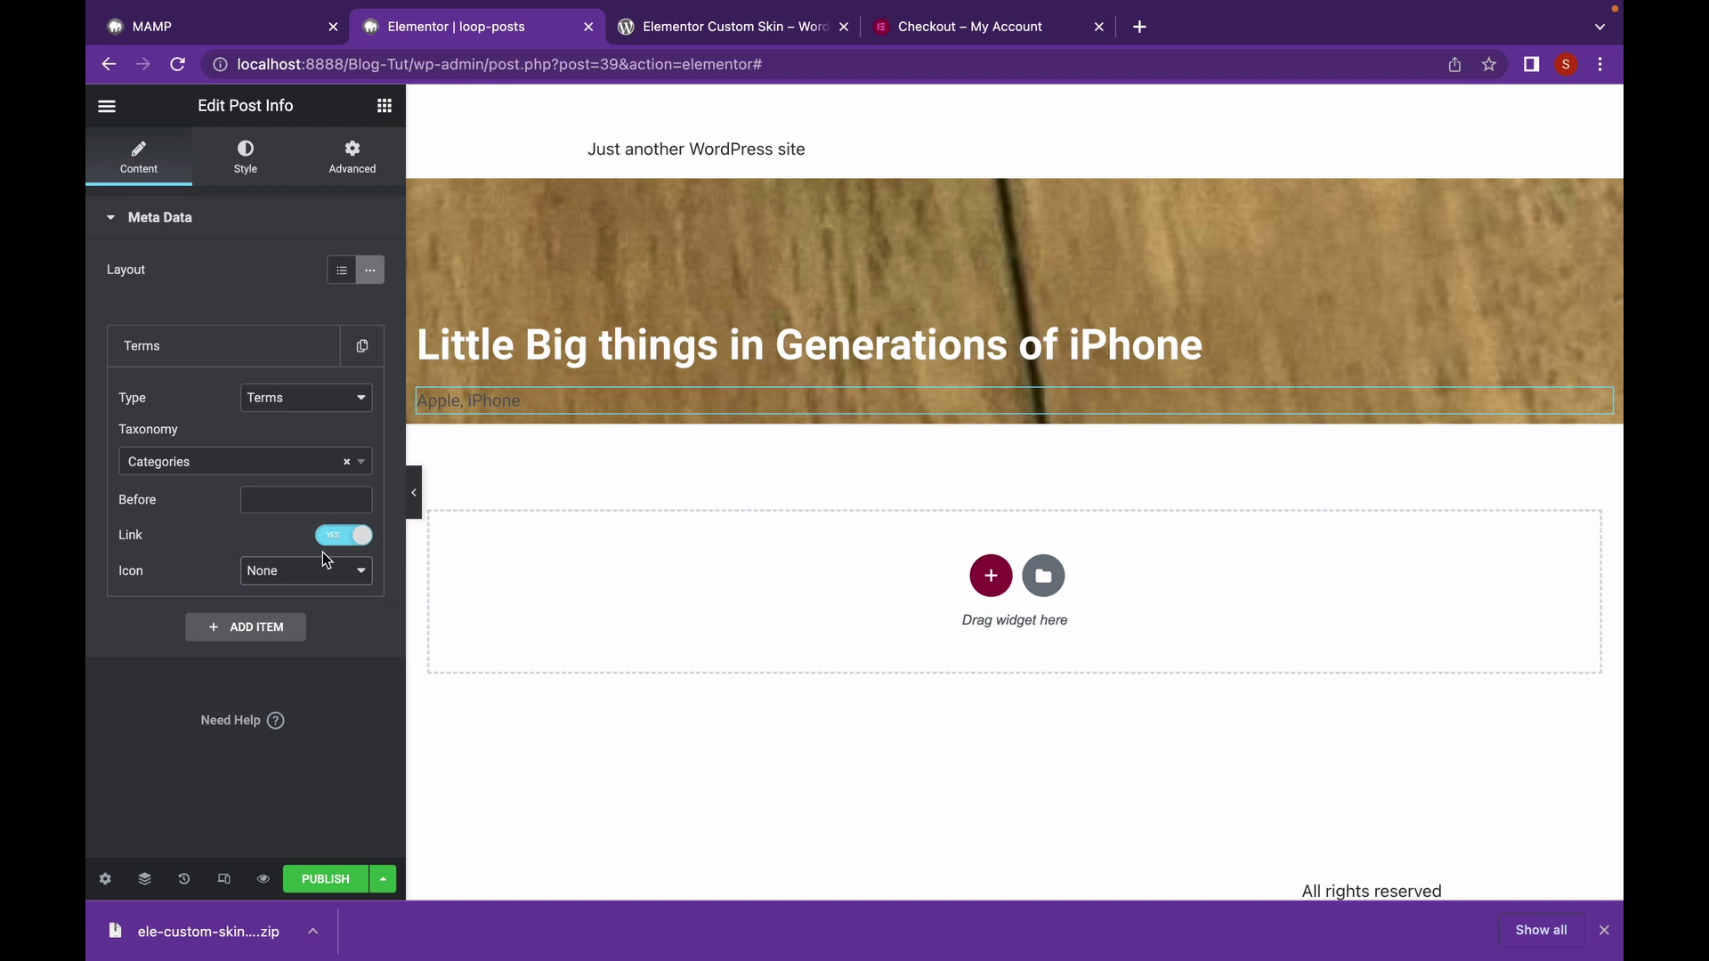
# - Slightly widen the Post Info item spacing and indent the categories text
pyautogui.click(254, 185)
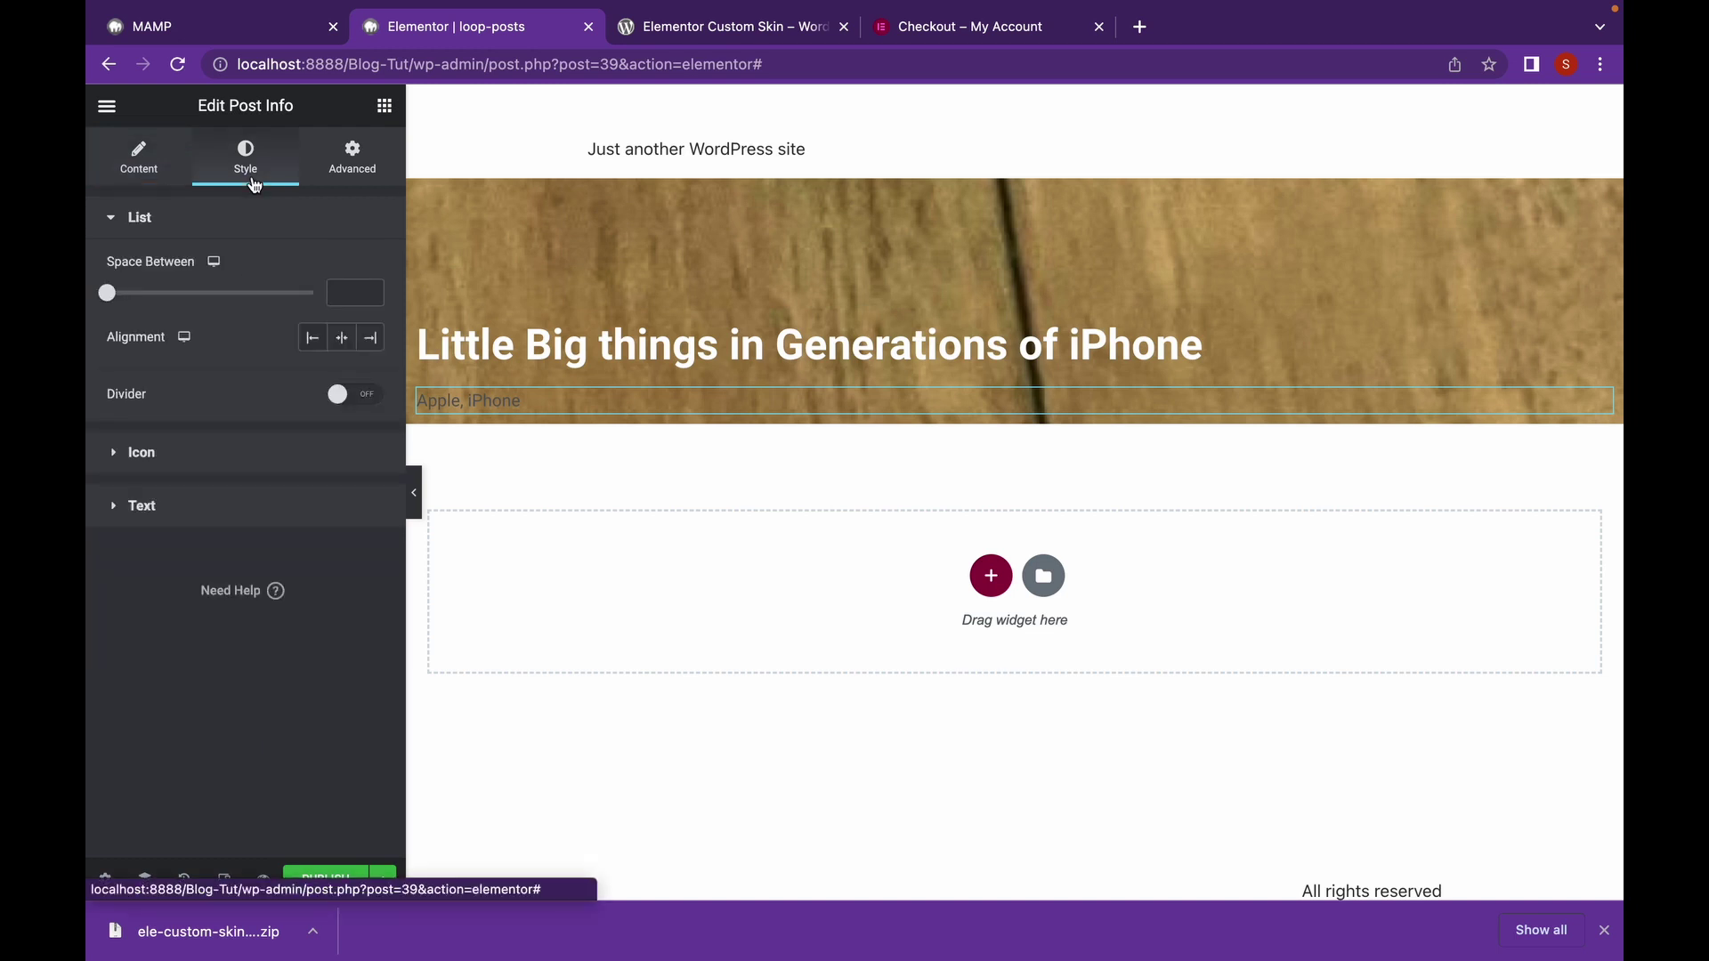
pyautogui.click(117, 294)
pyautogui.moveTo(116, 293)
pyautogui.mouseDown()
pyautogui.moveTo(153, 296)
pyautogui.moveTo(107, 296)
pyautogui.mouseUp()
pyautogui.click(274, 452)
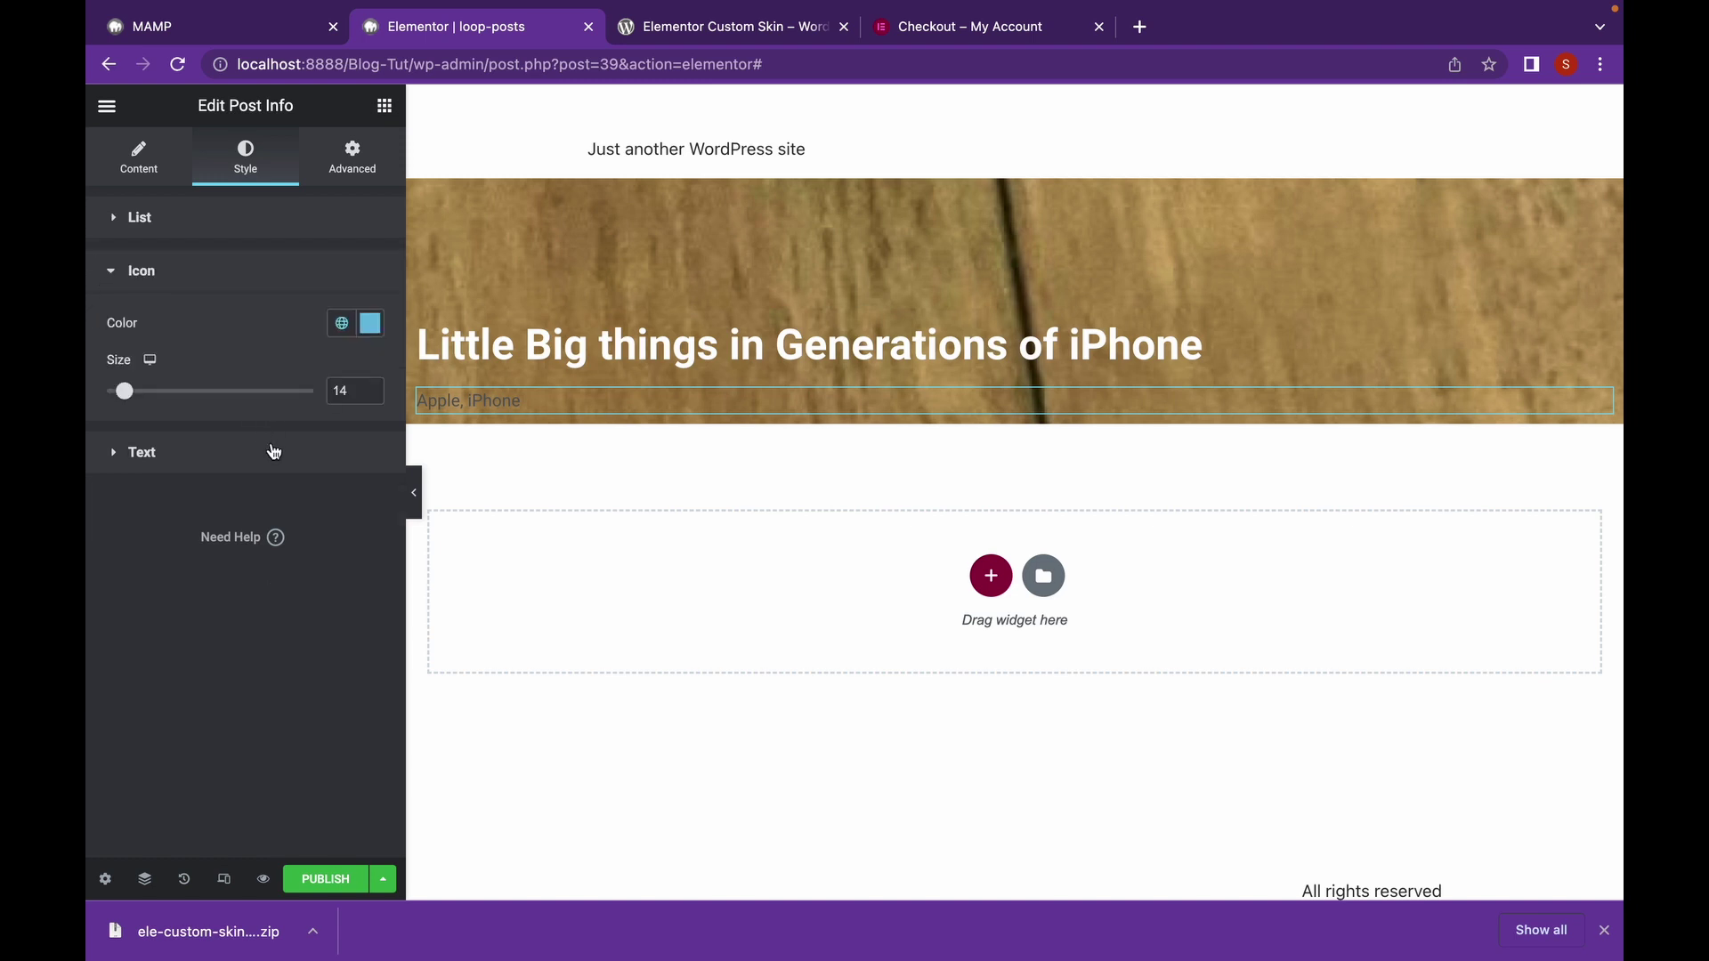
pyautogui.click(274, 452)
pyautogui.moveTo(107, 399); pyautogui.dragTo(167, 420)
# - Make the categories text colour bright green
pyautogui.click(370, 443)
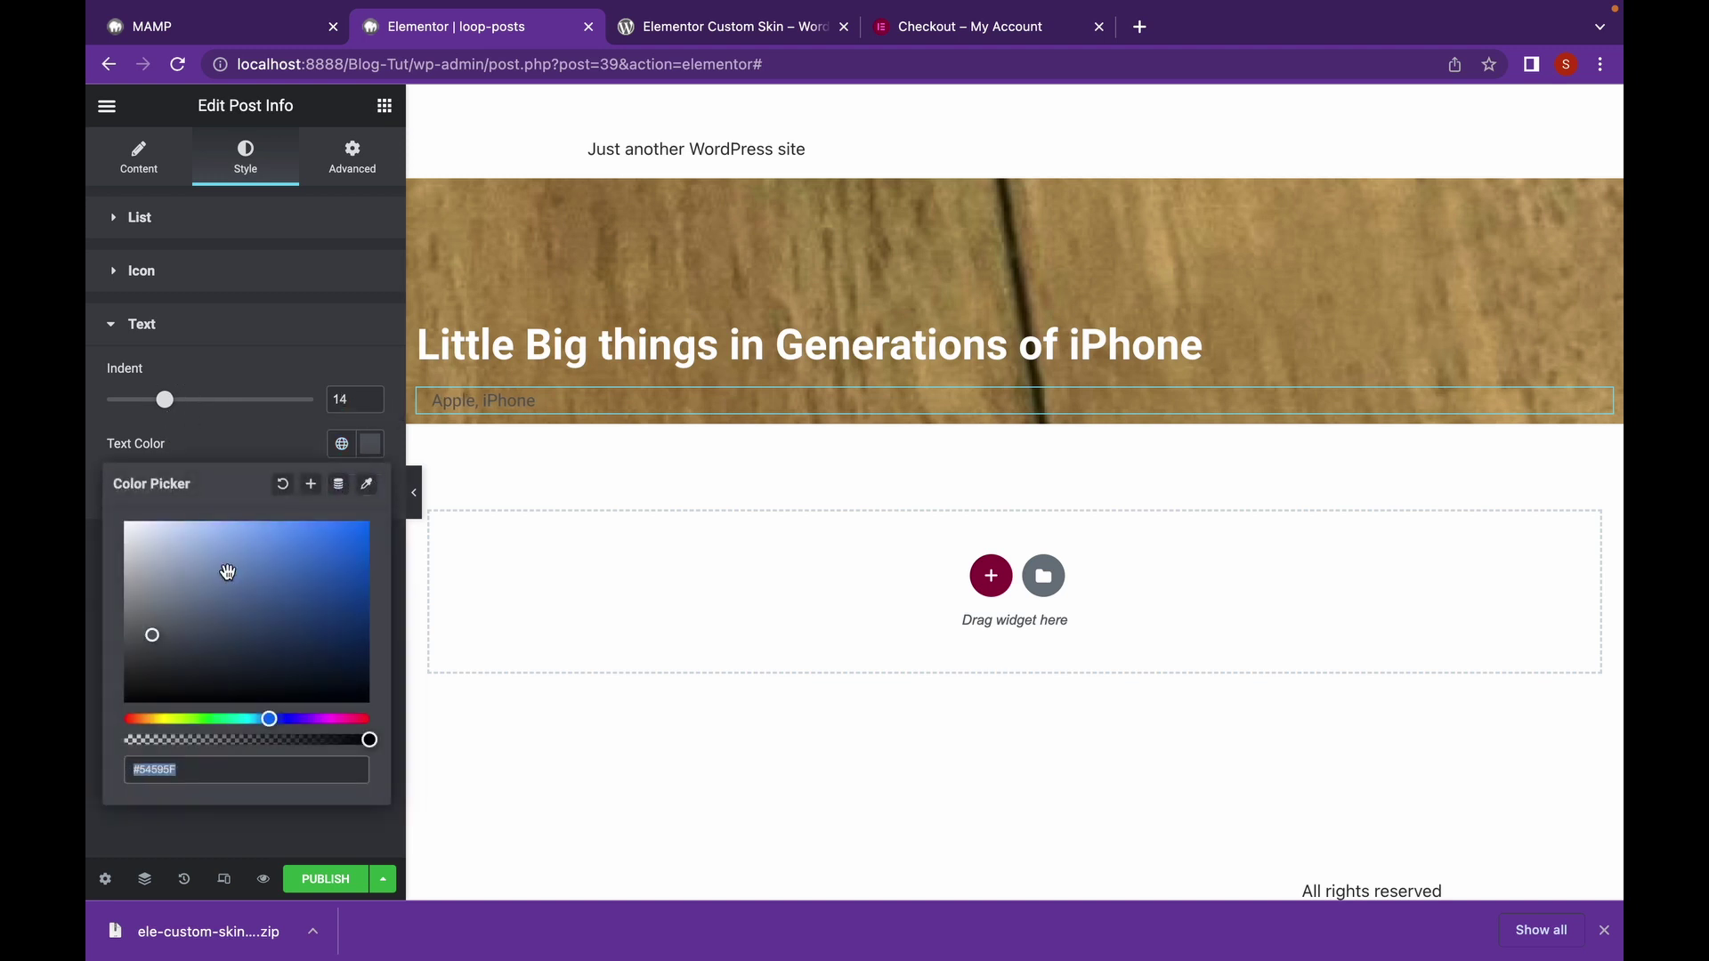
pyautogui.moveTo(246, 728); pyautogui.dragTo(221, 719)
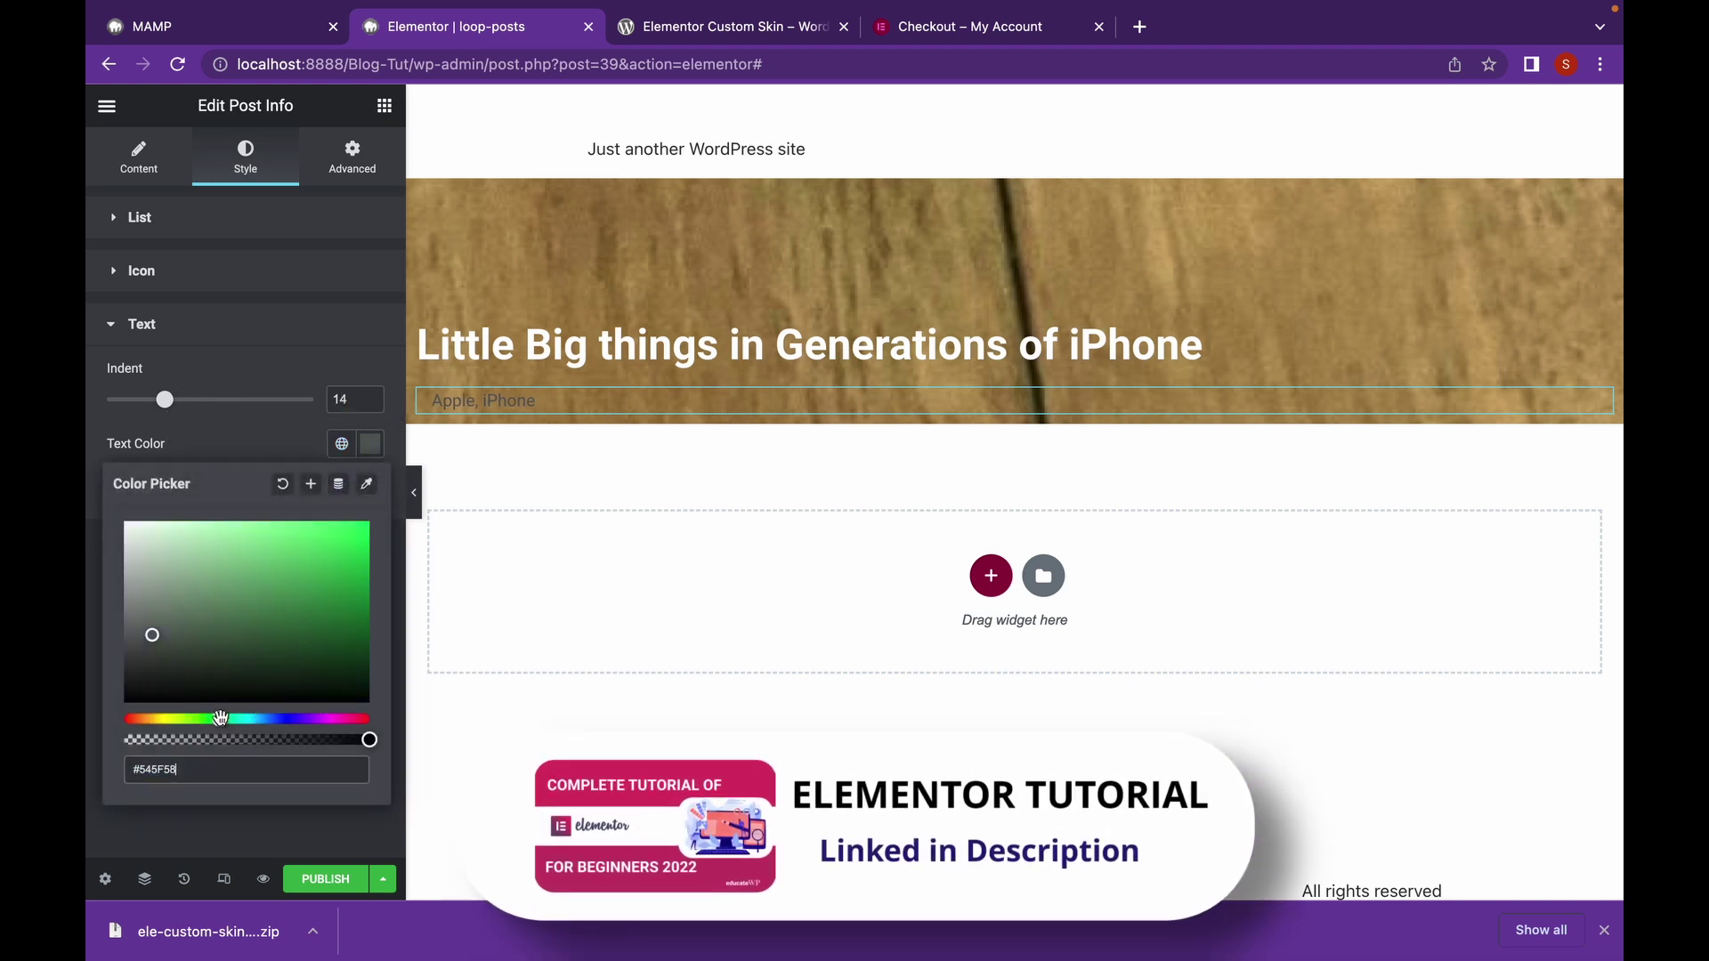
pyautogui.click(212, 579)
pyautogui.moveTo(212, 579); pyautogui.dragTo(320, 527)
pyautogui.click(258, 347)
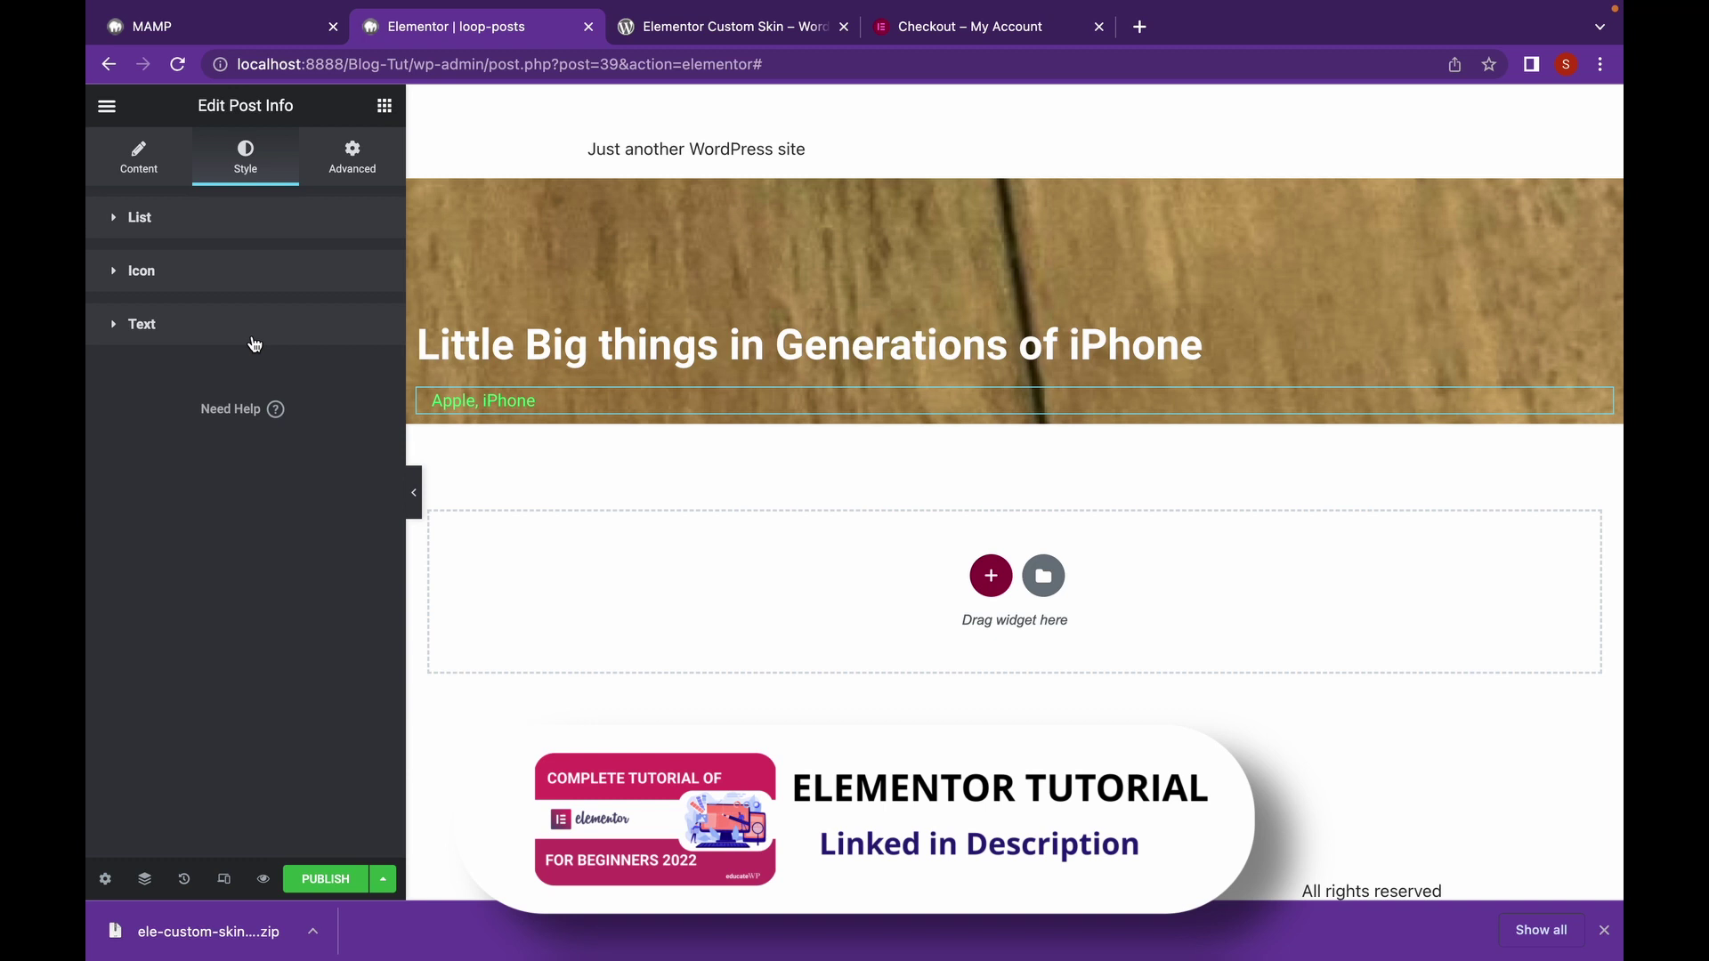
# - Set the categories typography to the Passero One font at 23 px
pyautogui.click(370, 489)
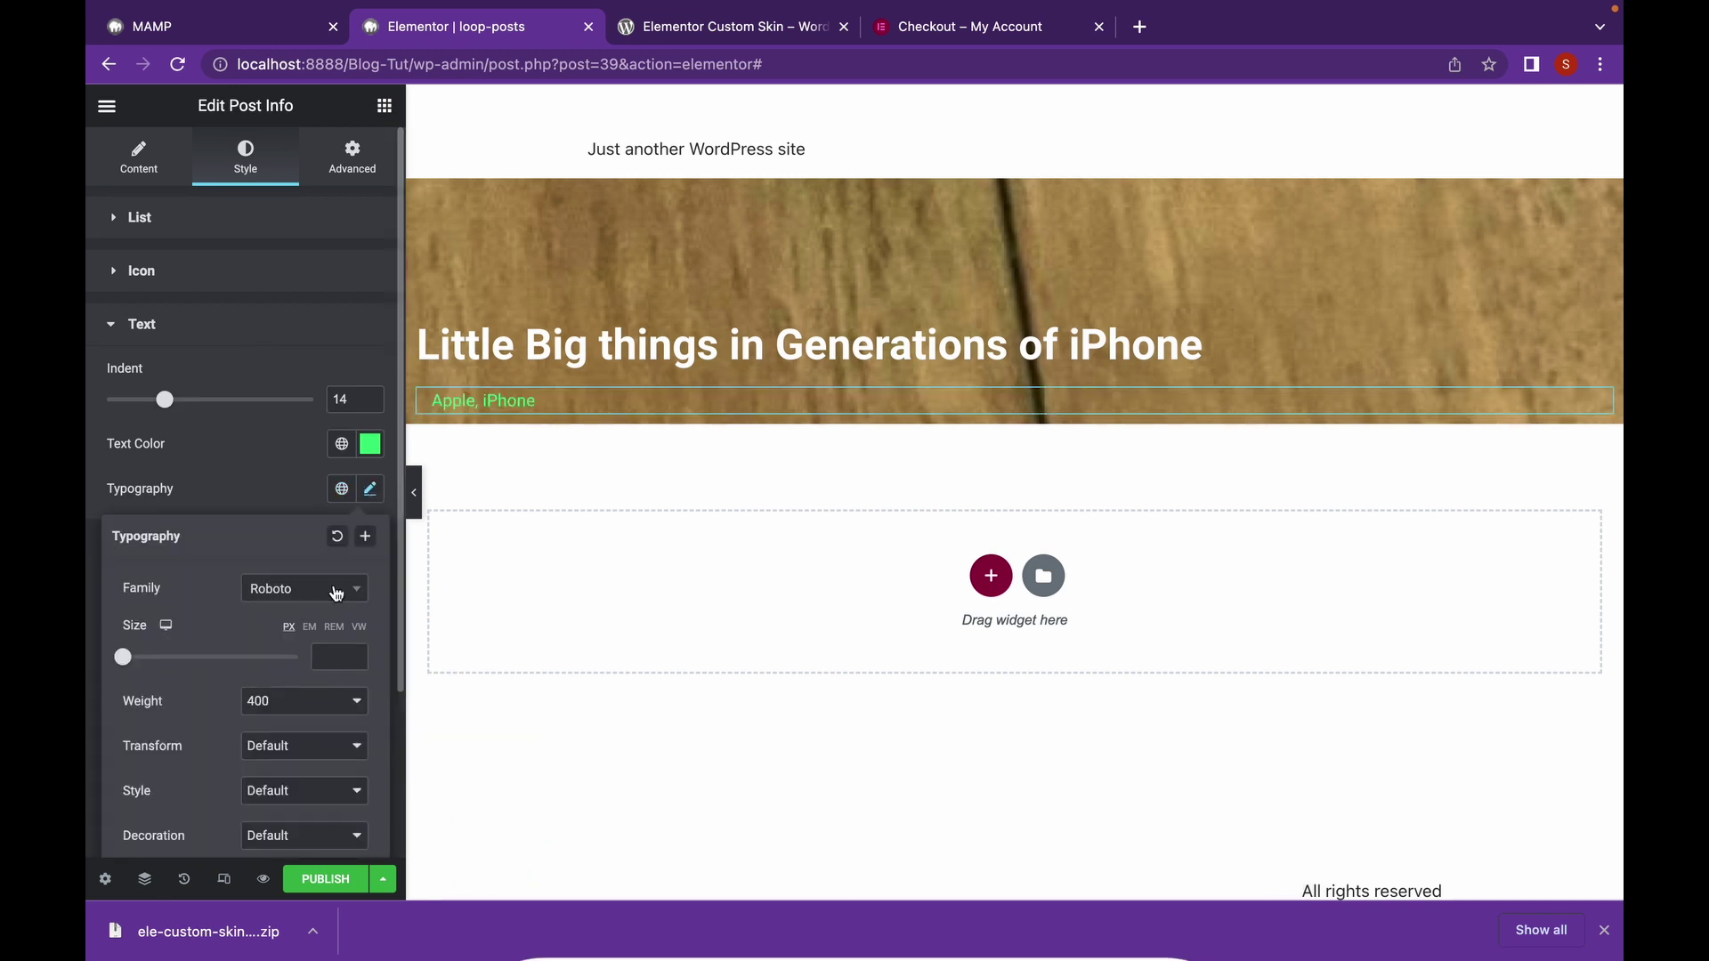
pyautogui.click(335, 591)
pyautogui.scroll(4, 337, 661)
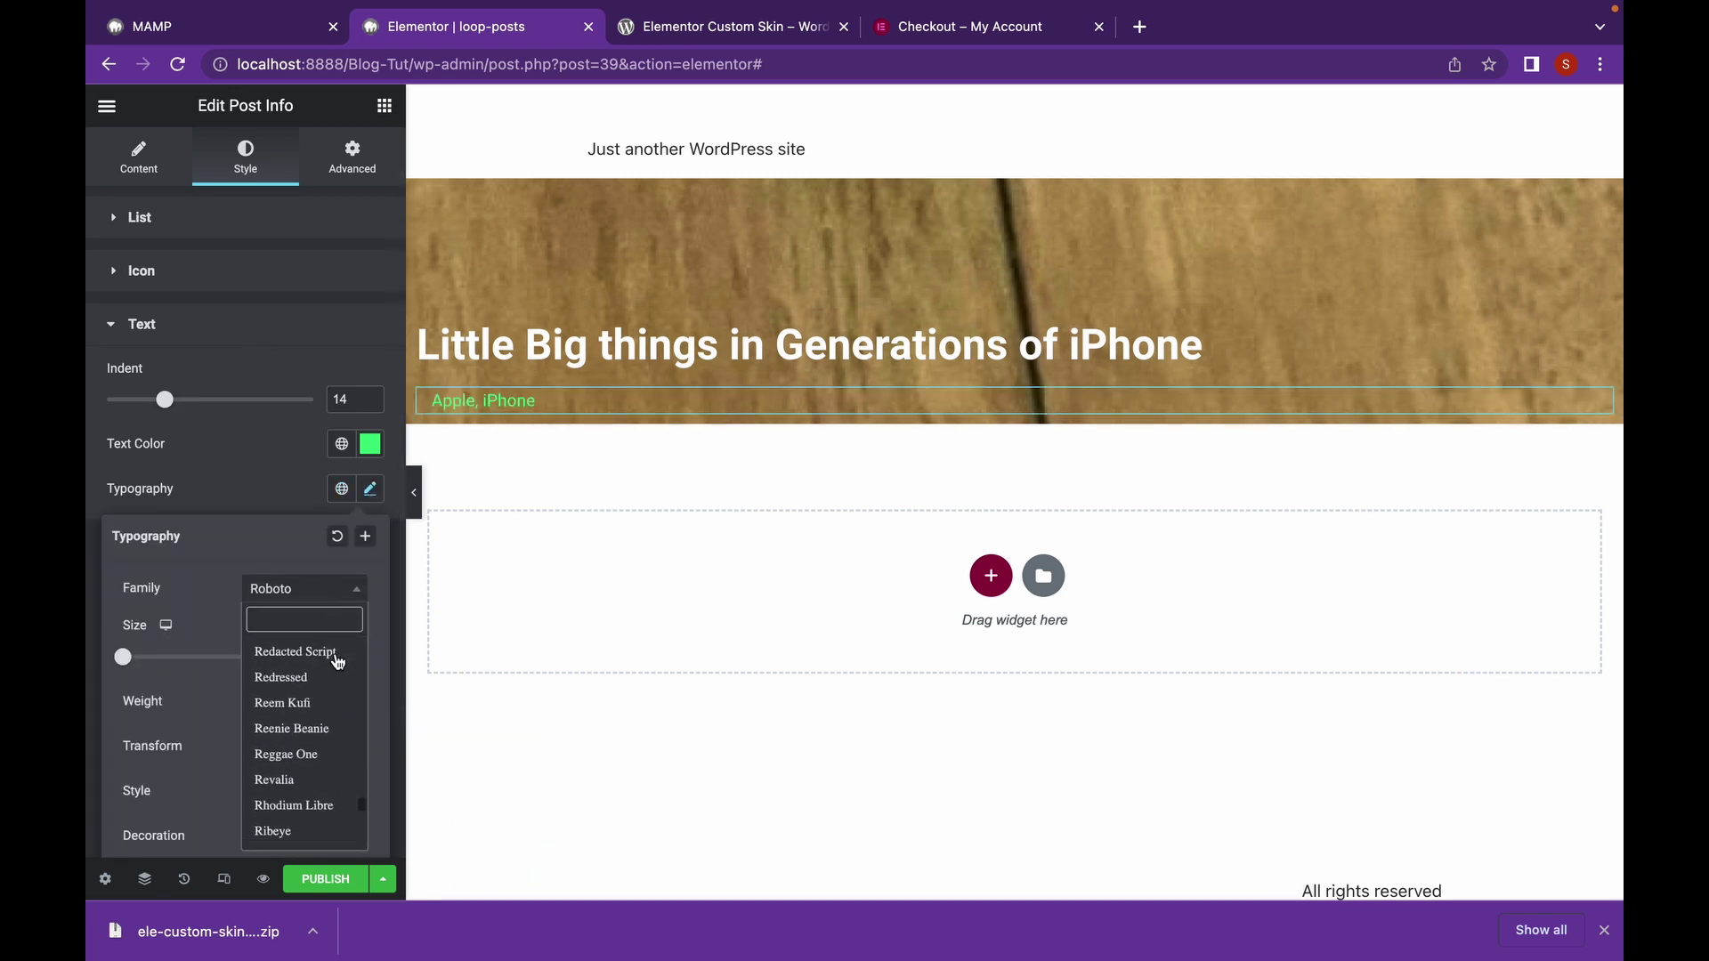
pyautogui.click(337, 656)
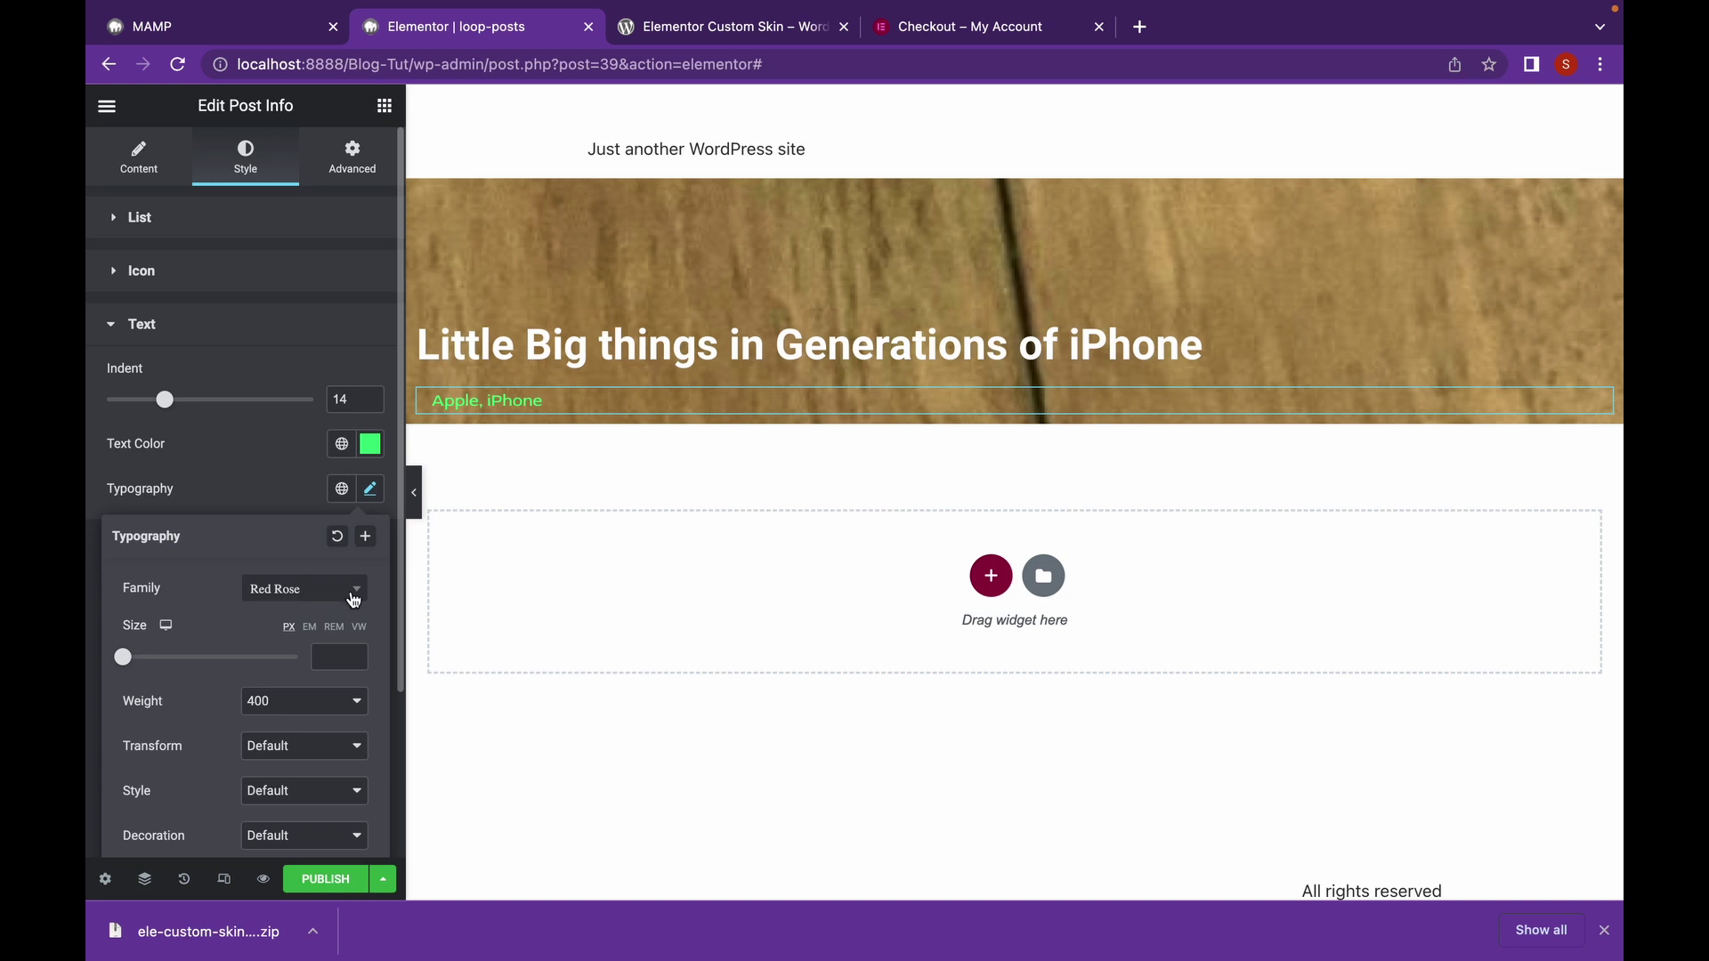
pyautogui.click(353, 590)
pyautogui.scroll(10, 336, 704)
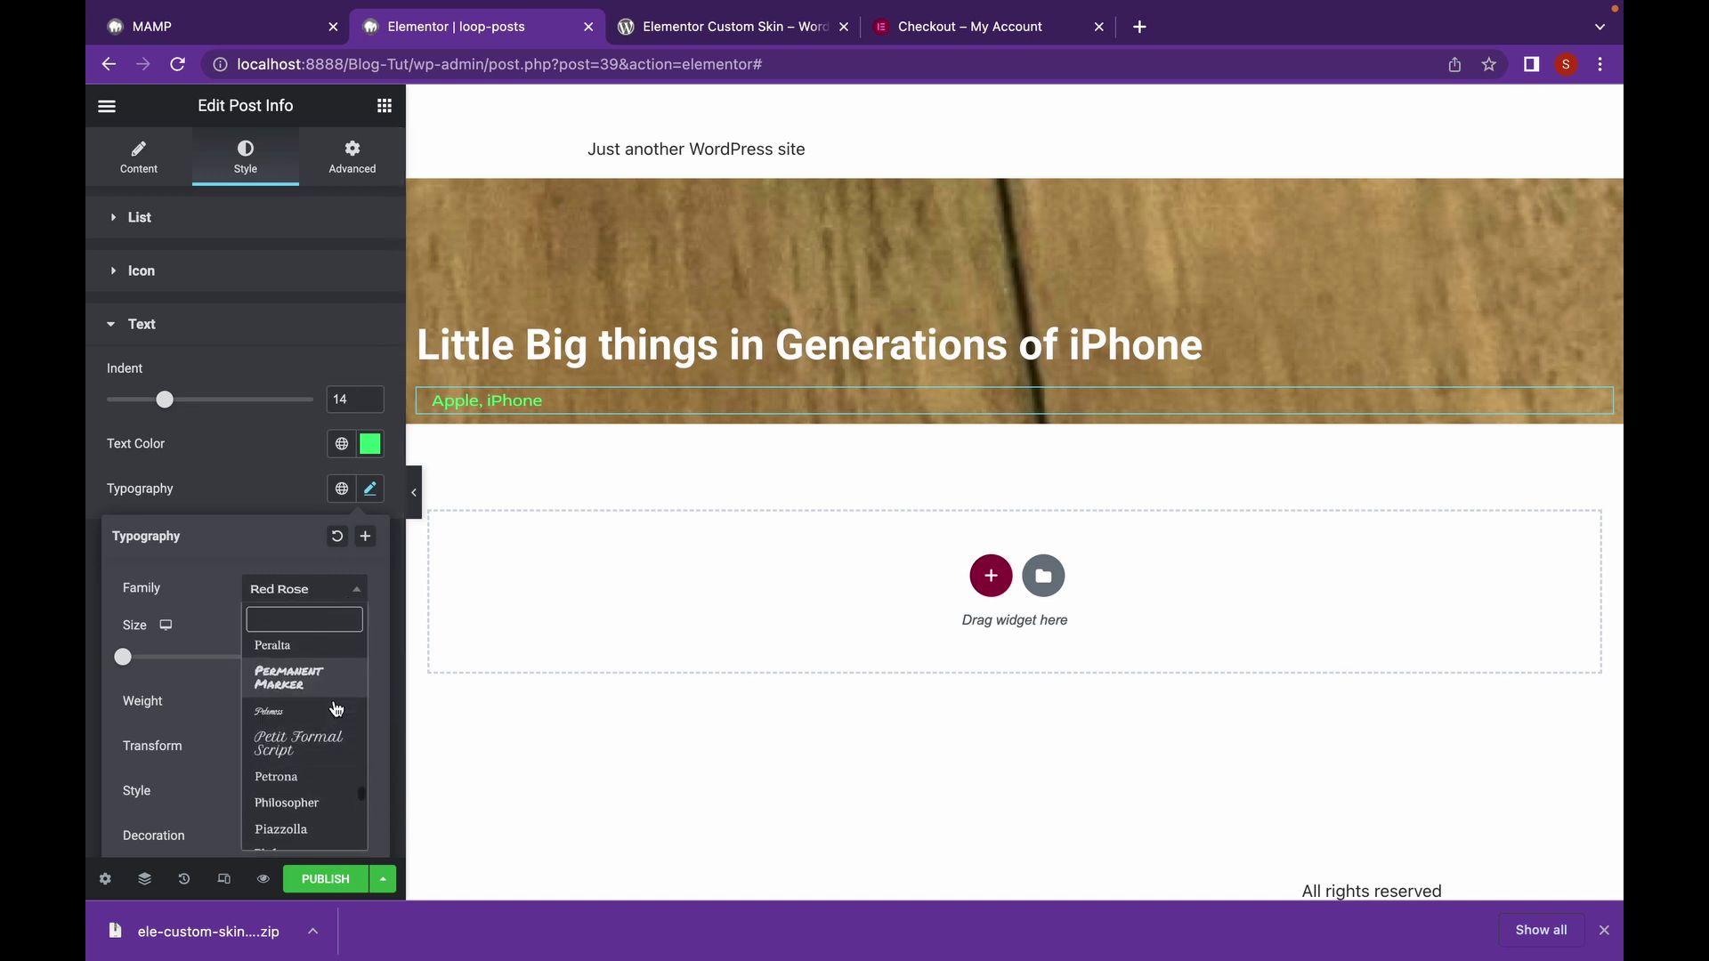
pyautogui.scroll(10, 336, 709)
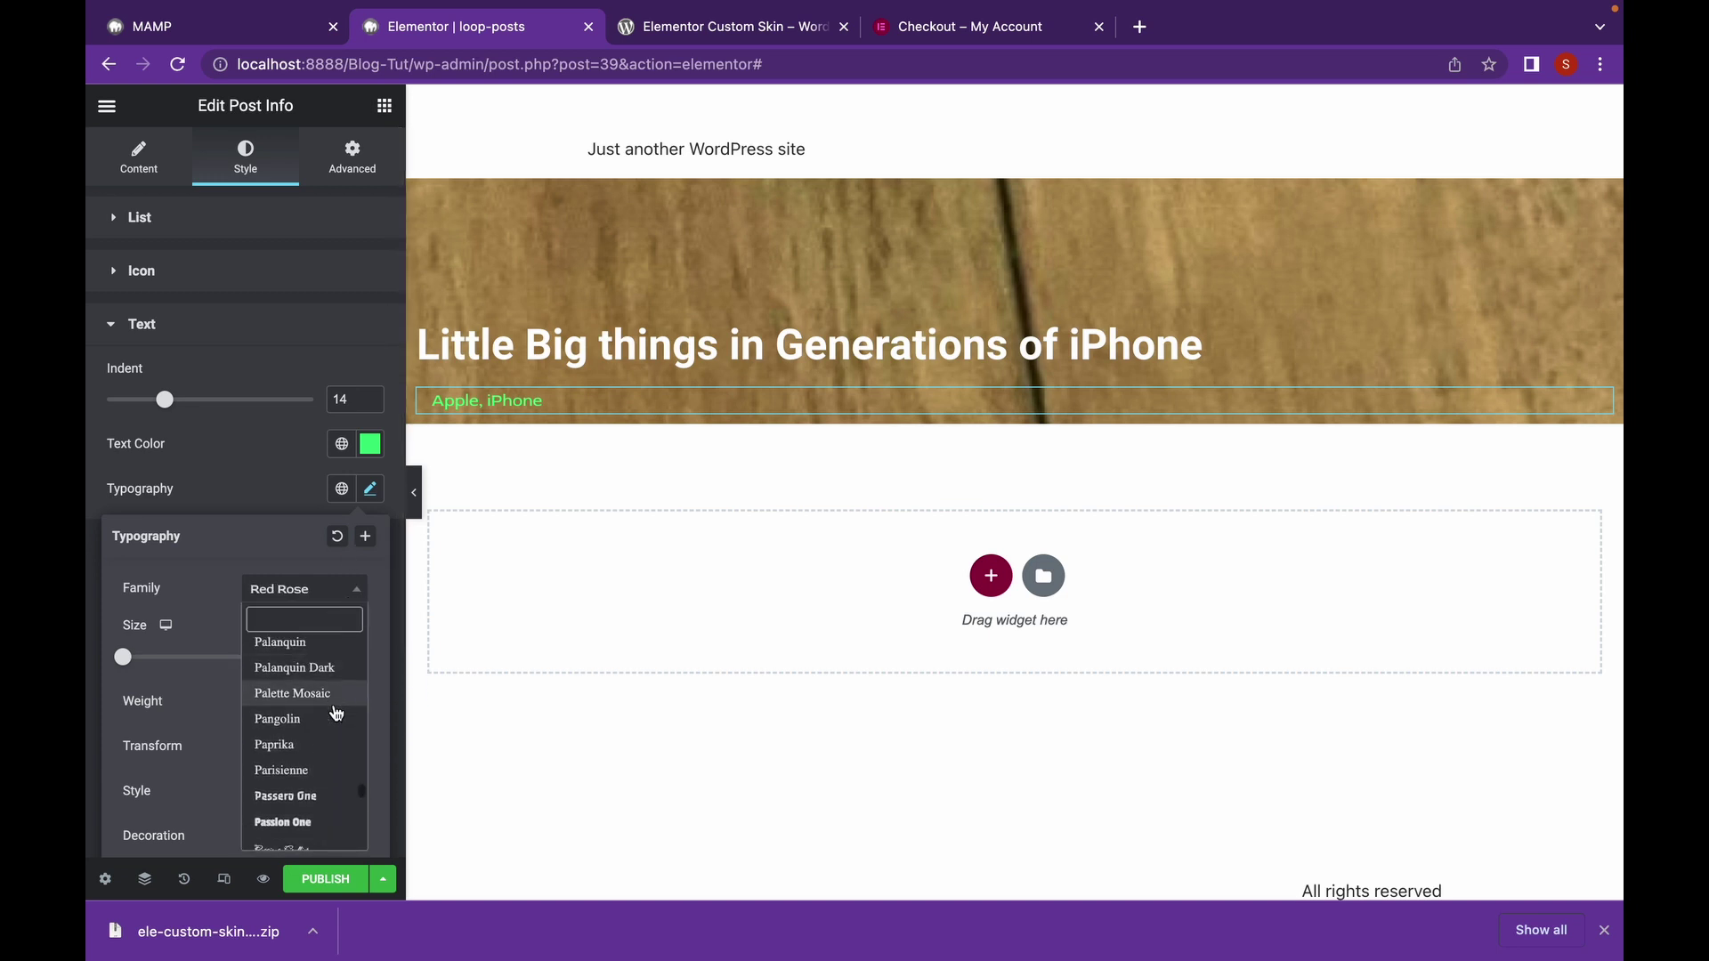
pyautogui.click(329, 805)
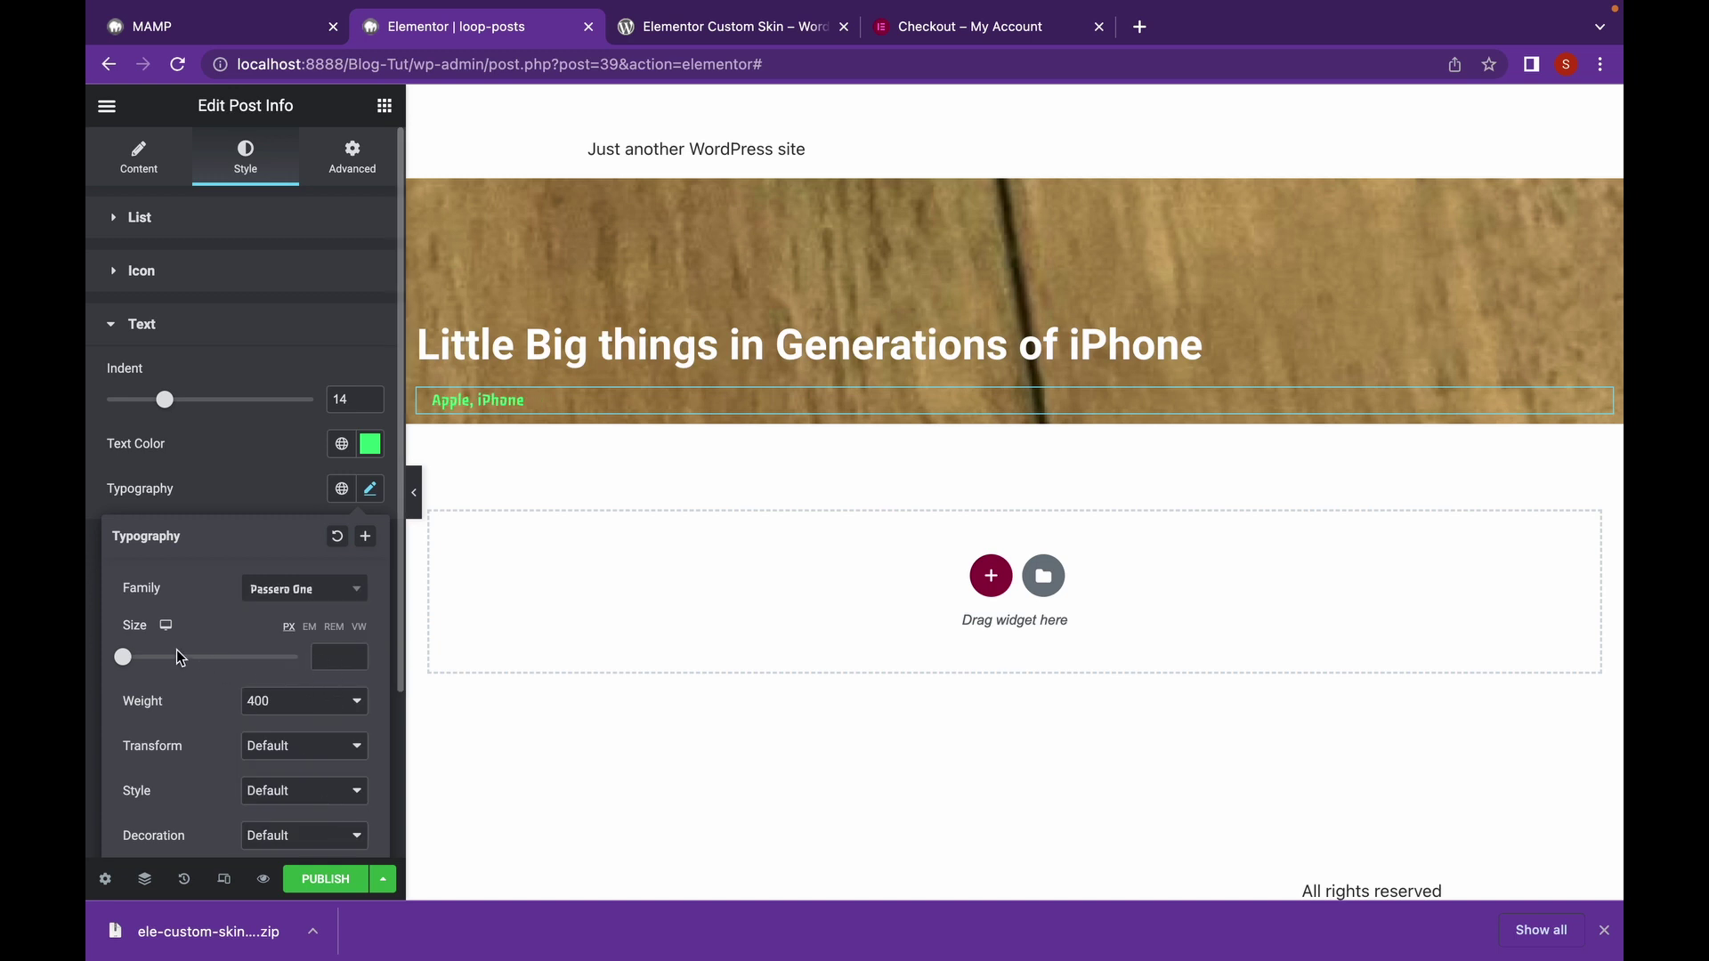
pyautogui.moveTo(123, 656); pyautogui.dragTo(143, 657)
# - Change the post title's HTML tag from H1 to H3 so it renders smaller
pyautogui.click(498, 337)
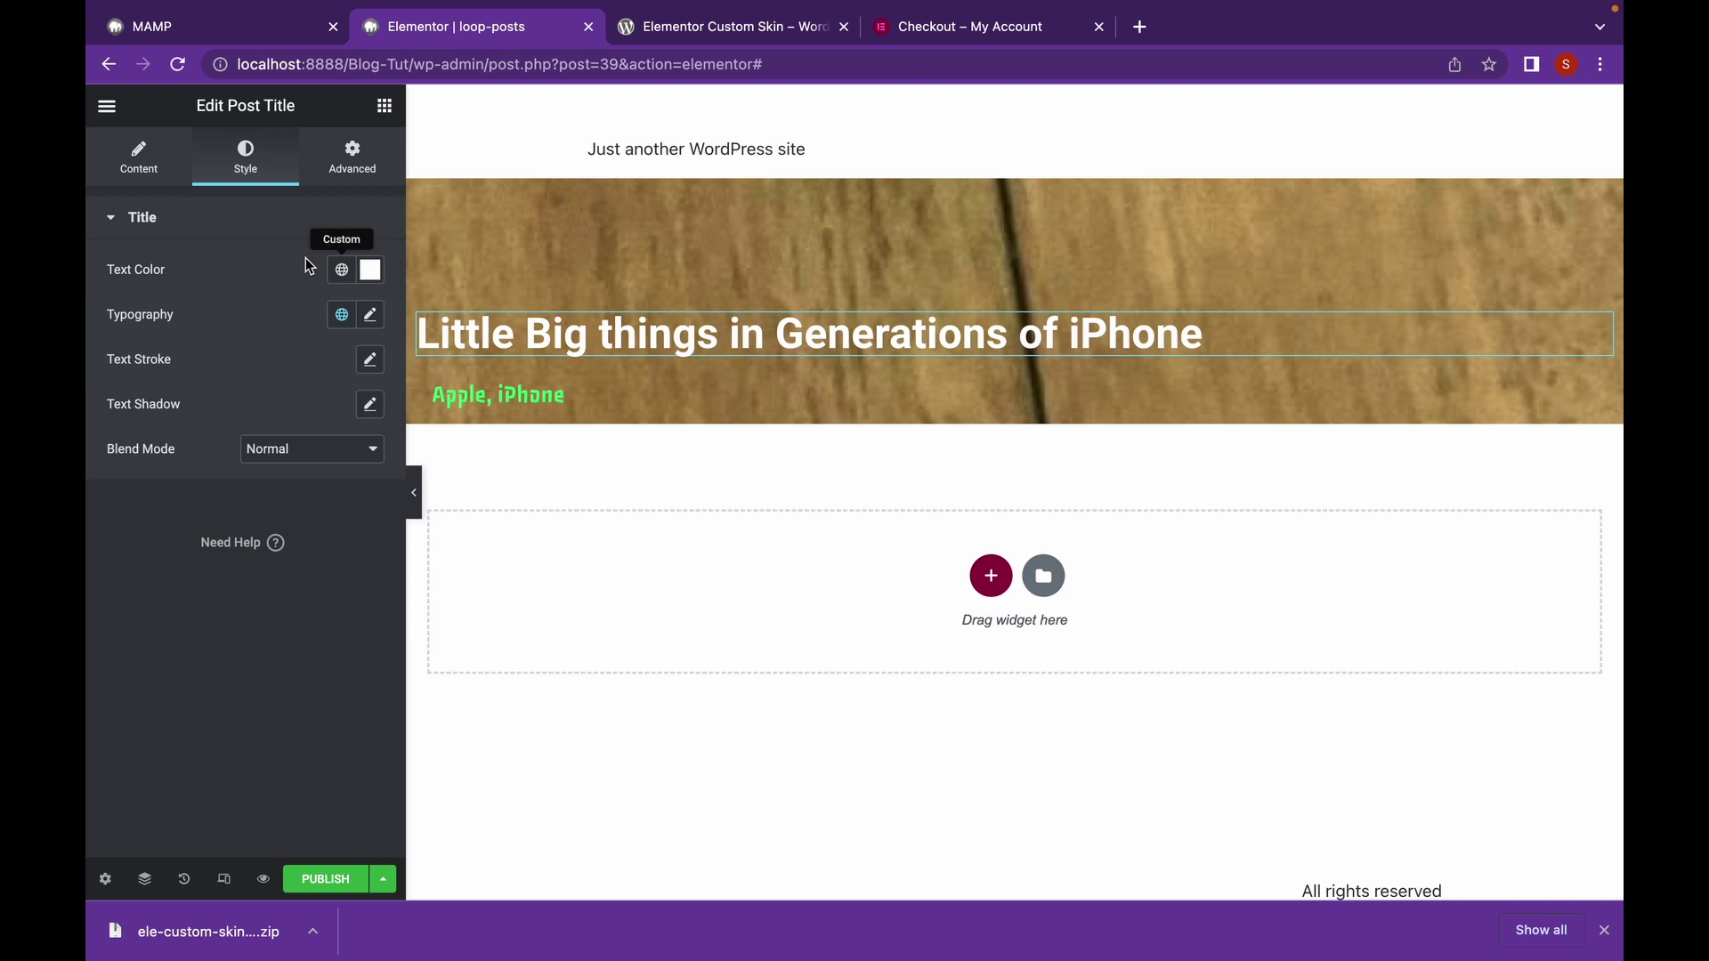
pyautogui.click(139, 158)
pyautogui.click(318, 463)
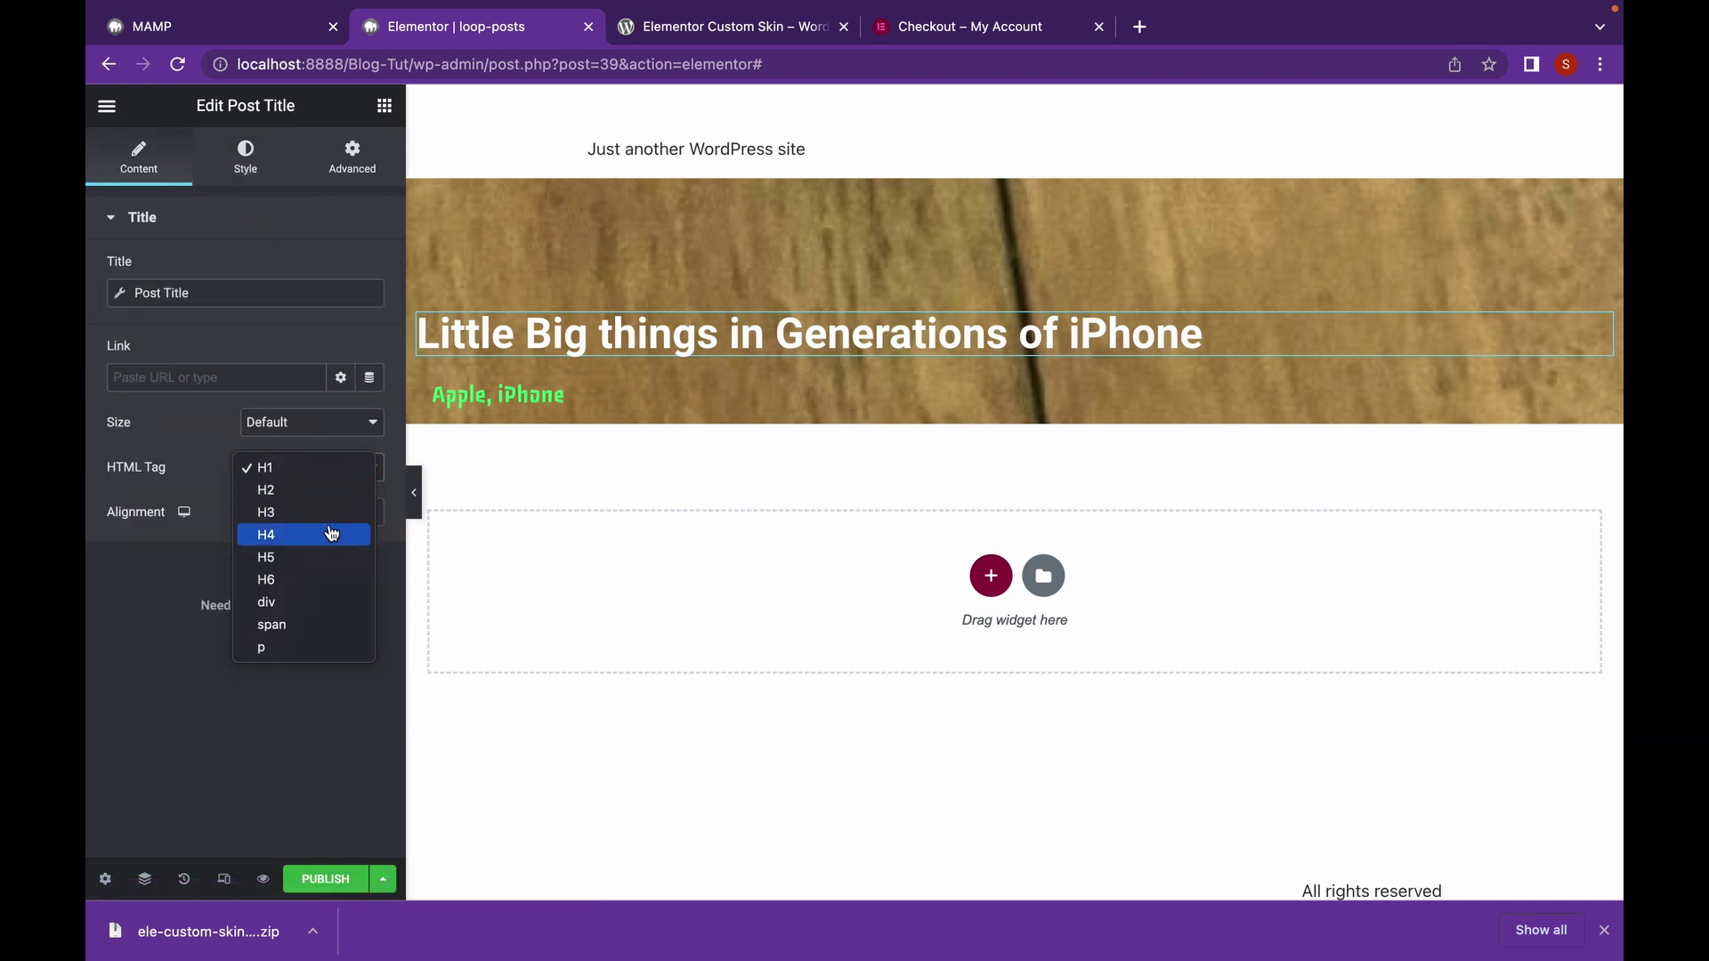
pyautogui.click(343, 512)
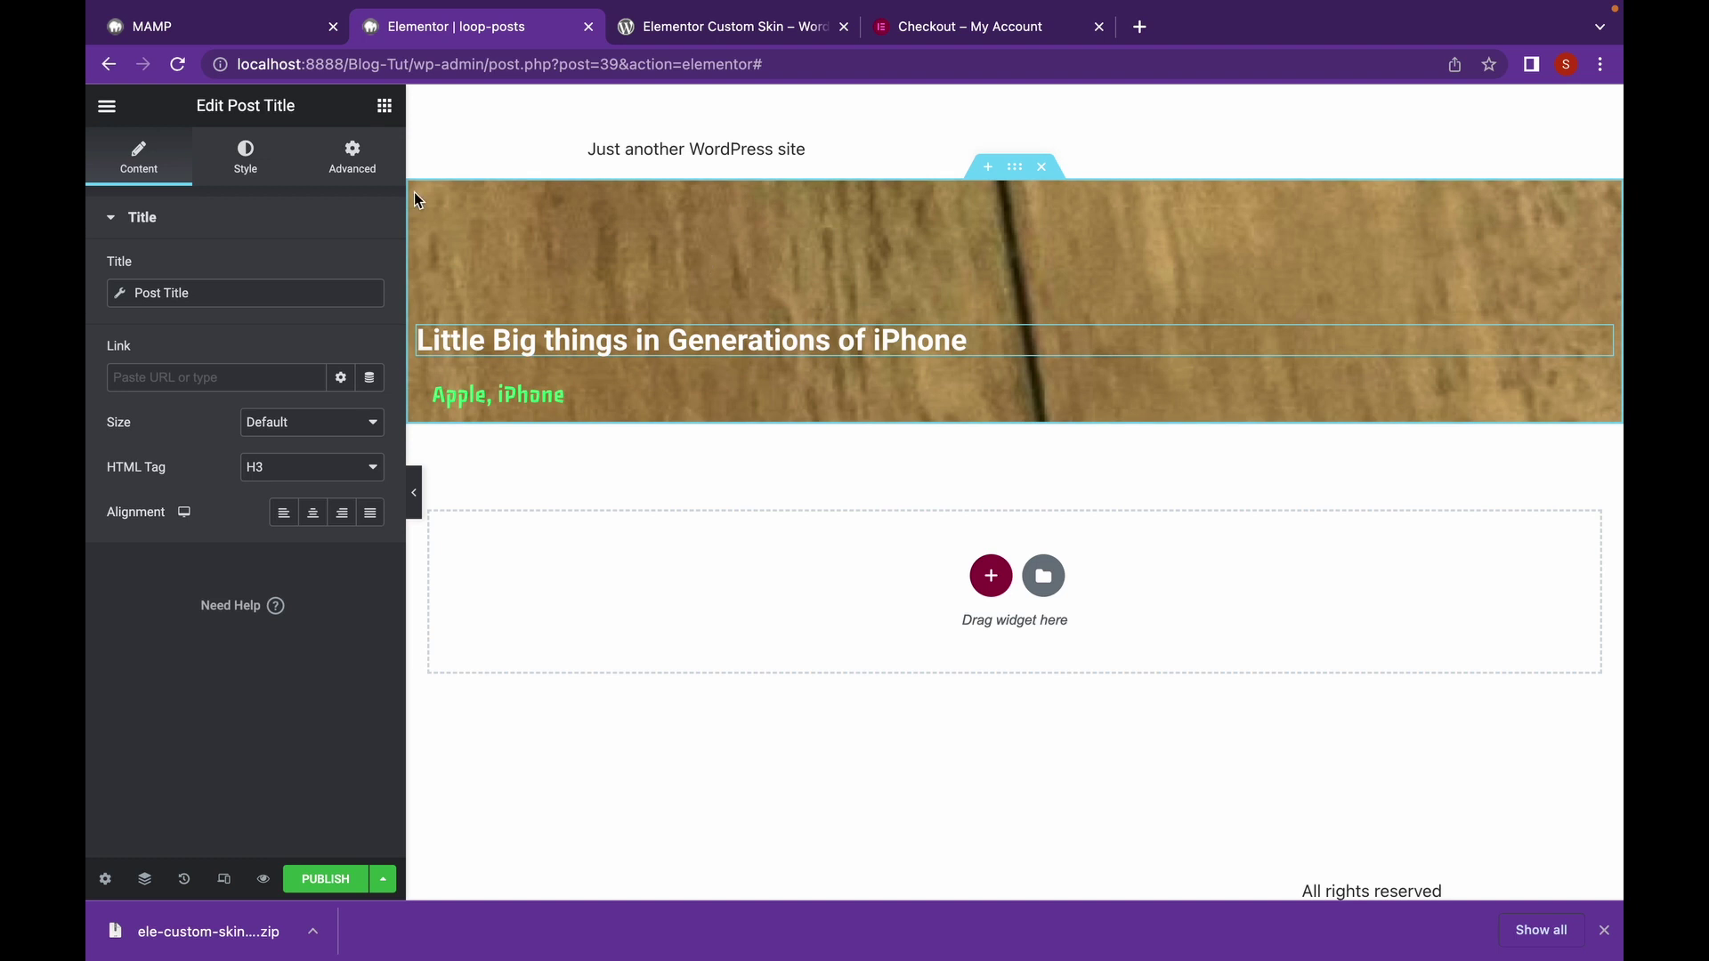
pyautogui.click(1017, 169)
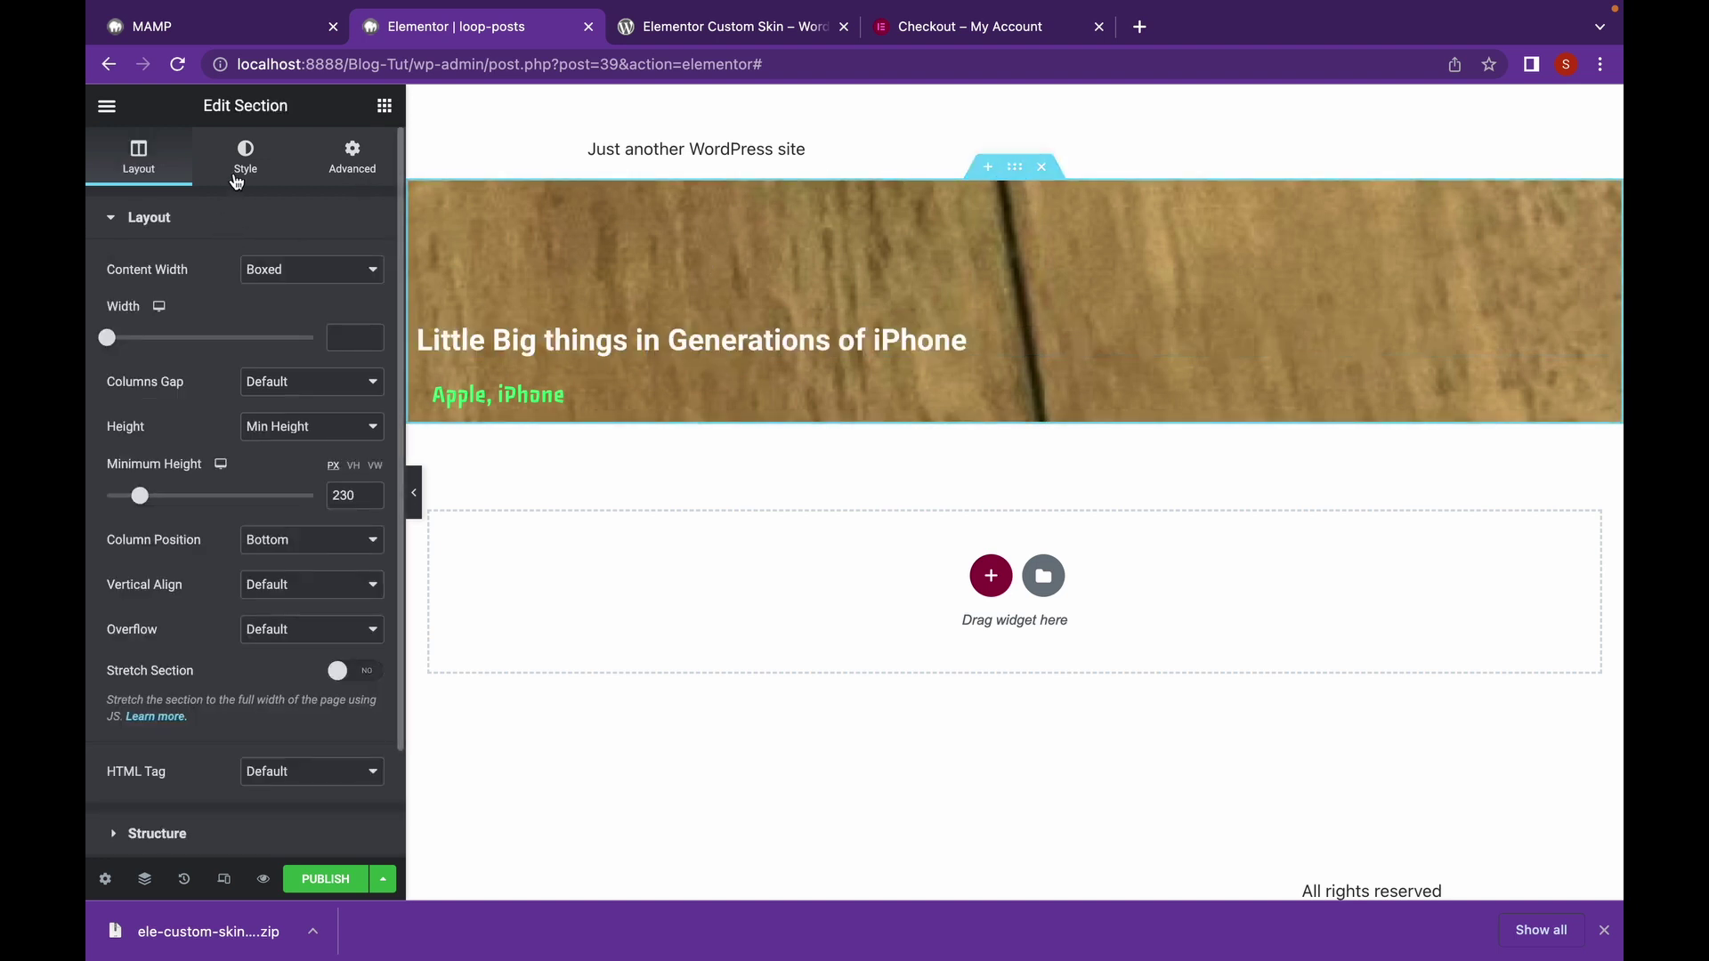
# - Switch the banner section's background overlay to a gradient
pyautogui.click(264, 152)
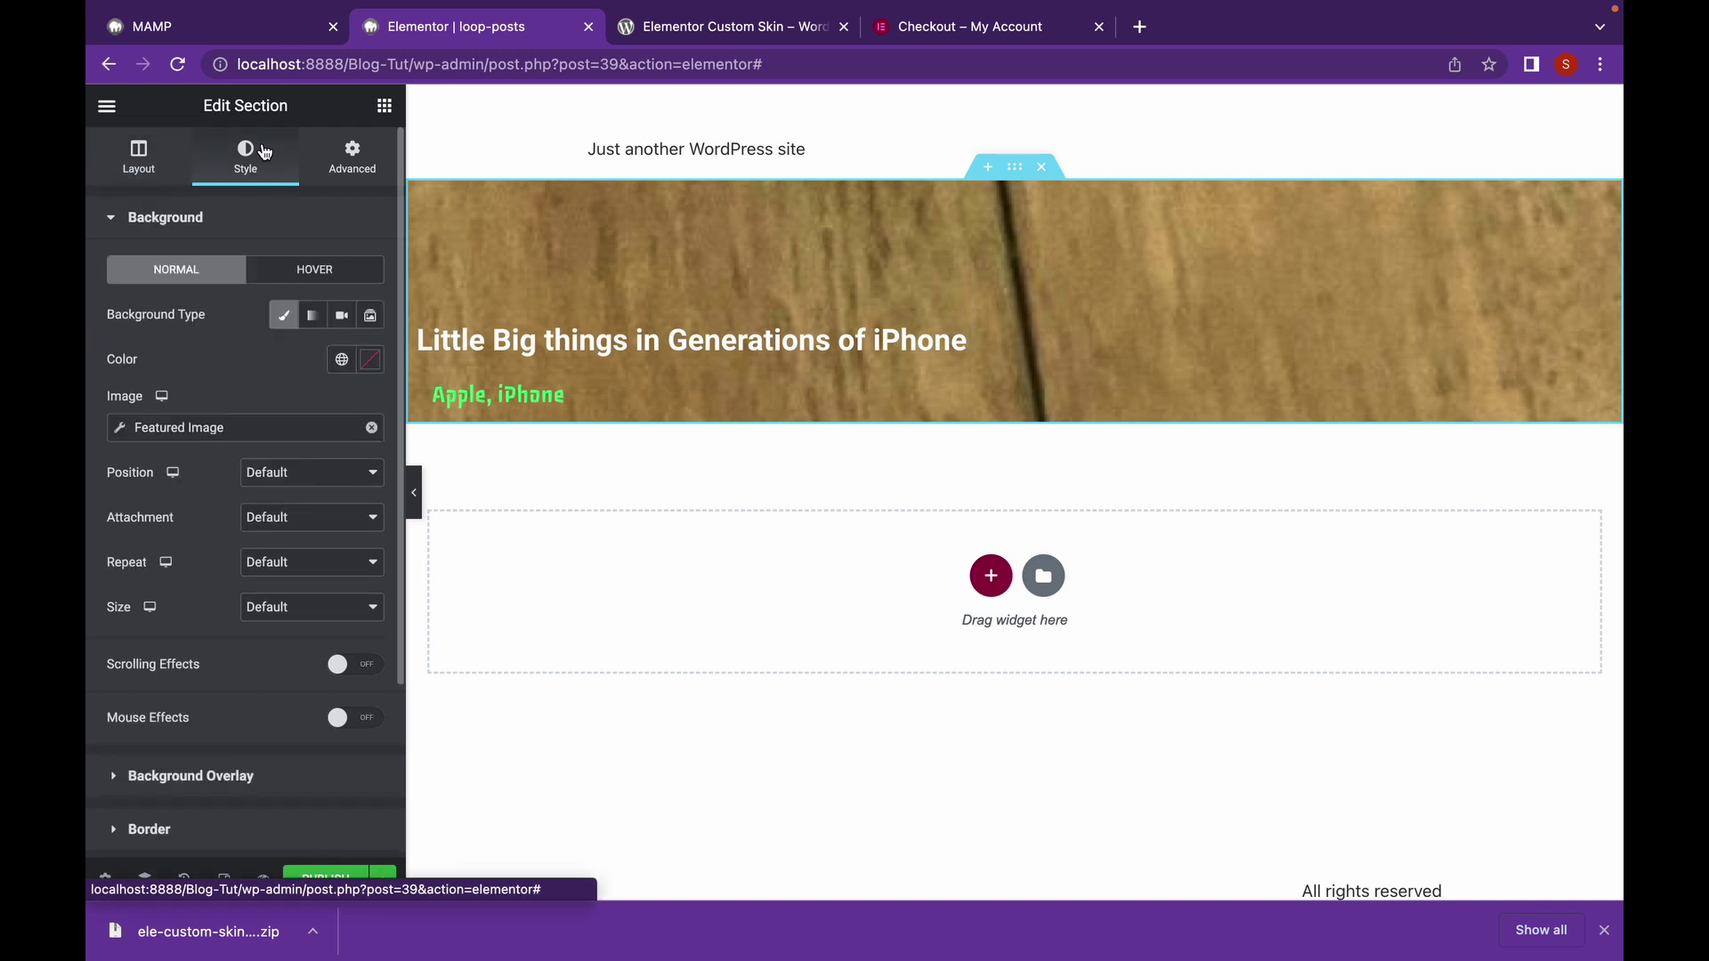
pyautogui.scroll(-5, 227, 735)
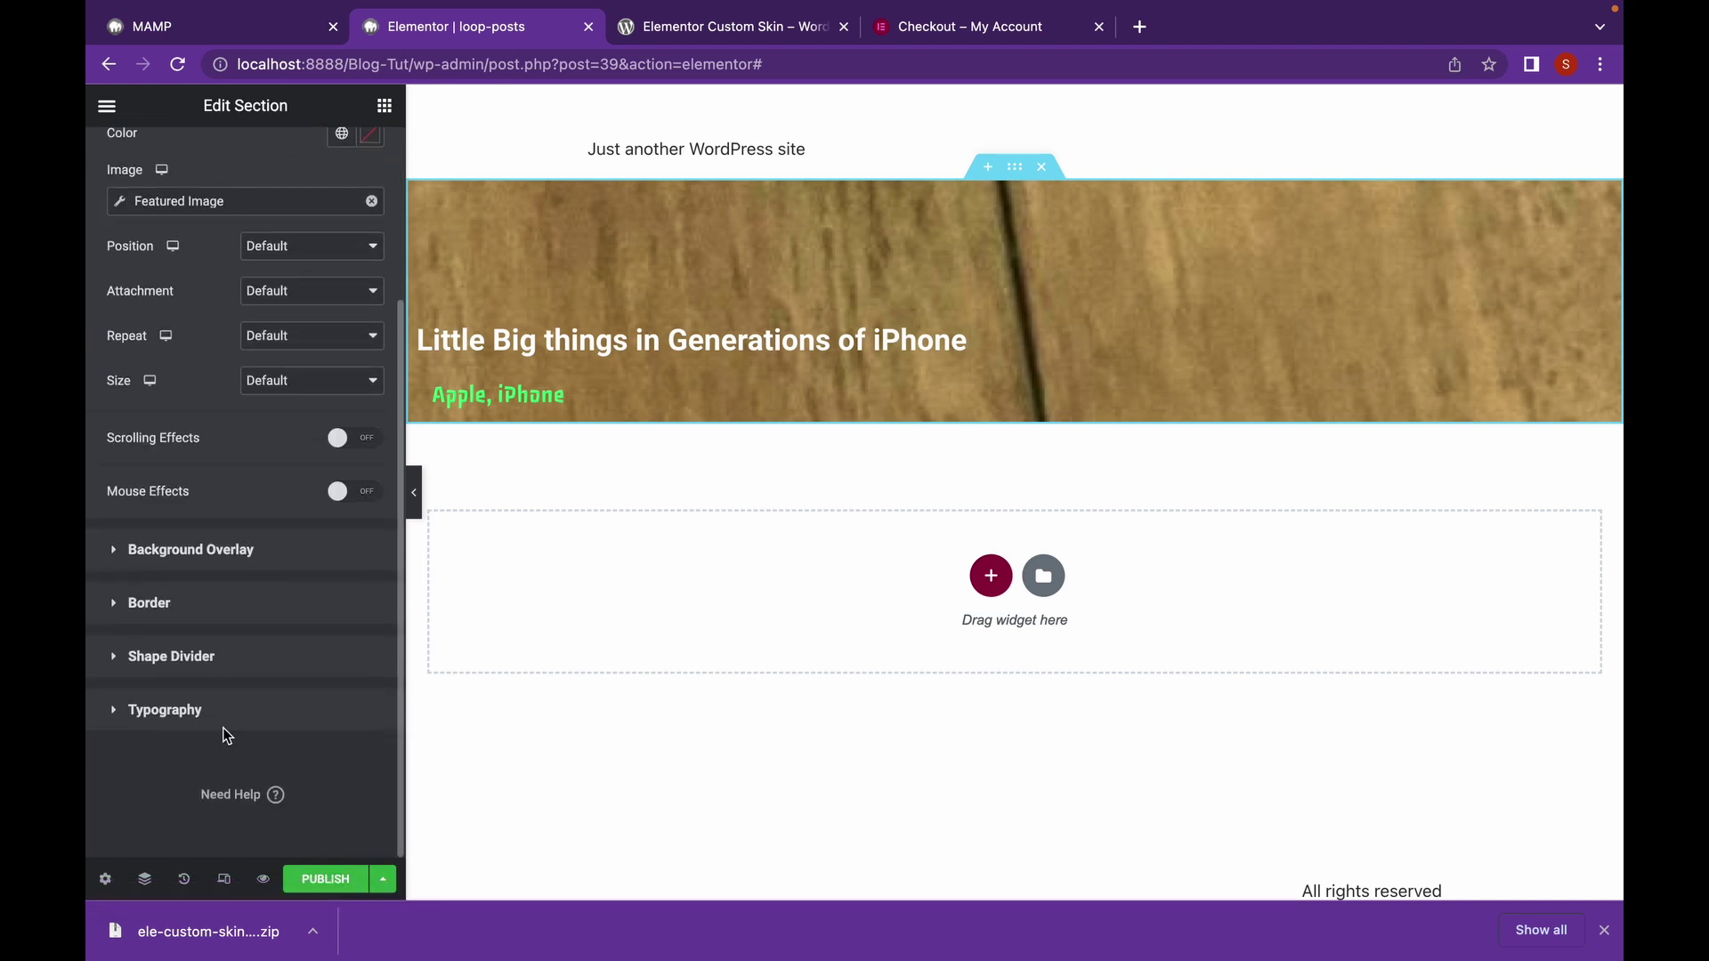
pyautogui.click(243, 555)
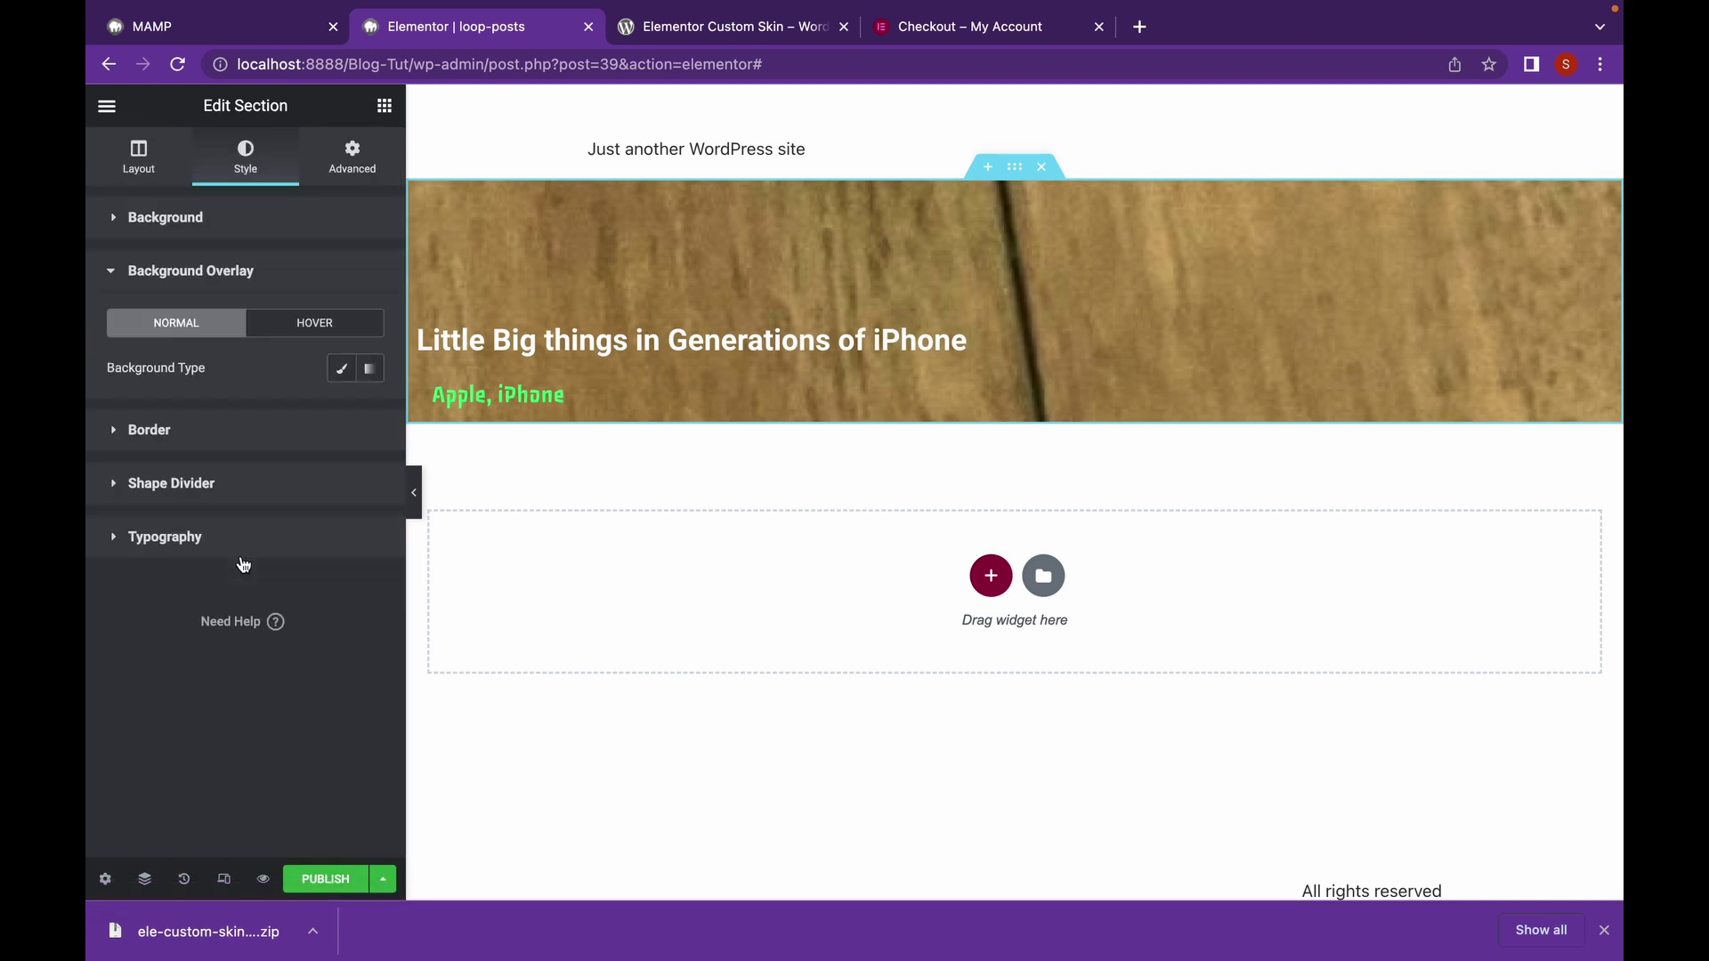
pyautogui.click(367, 372)
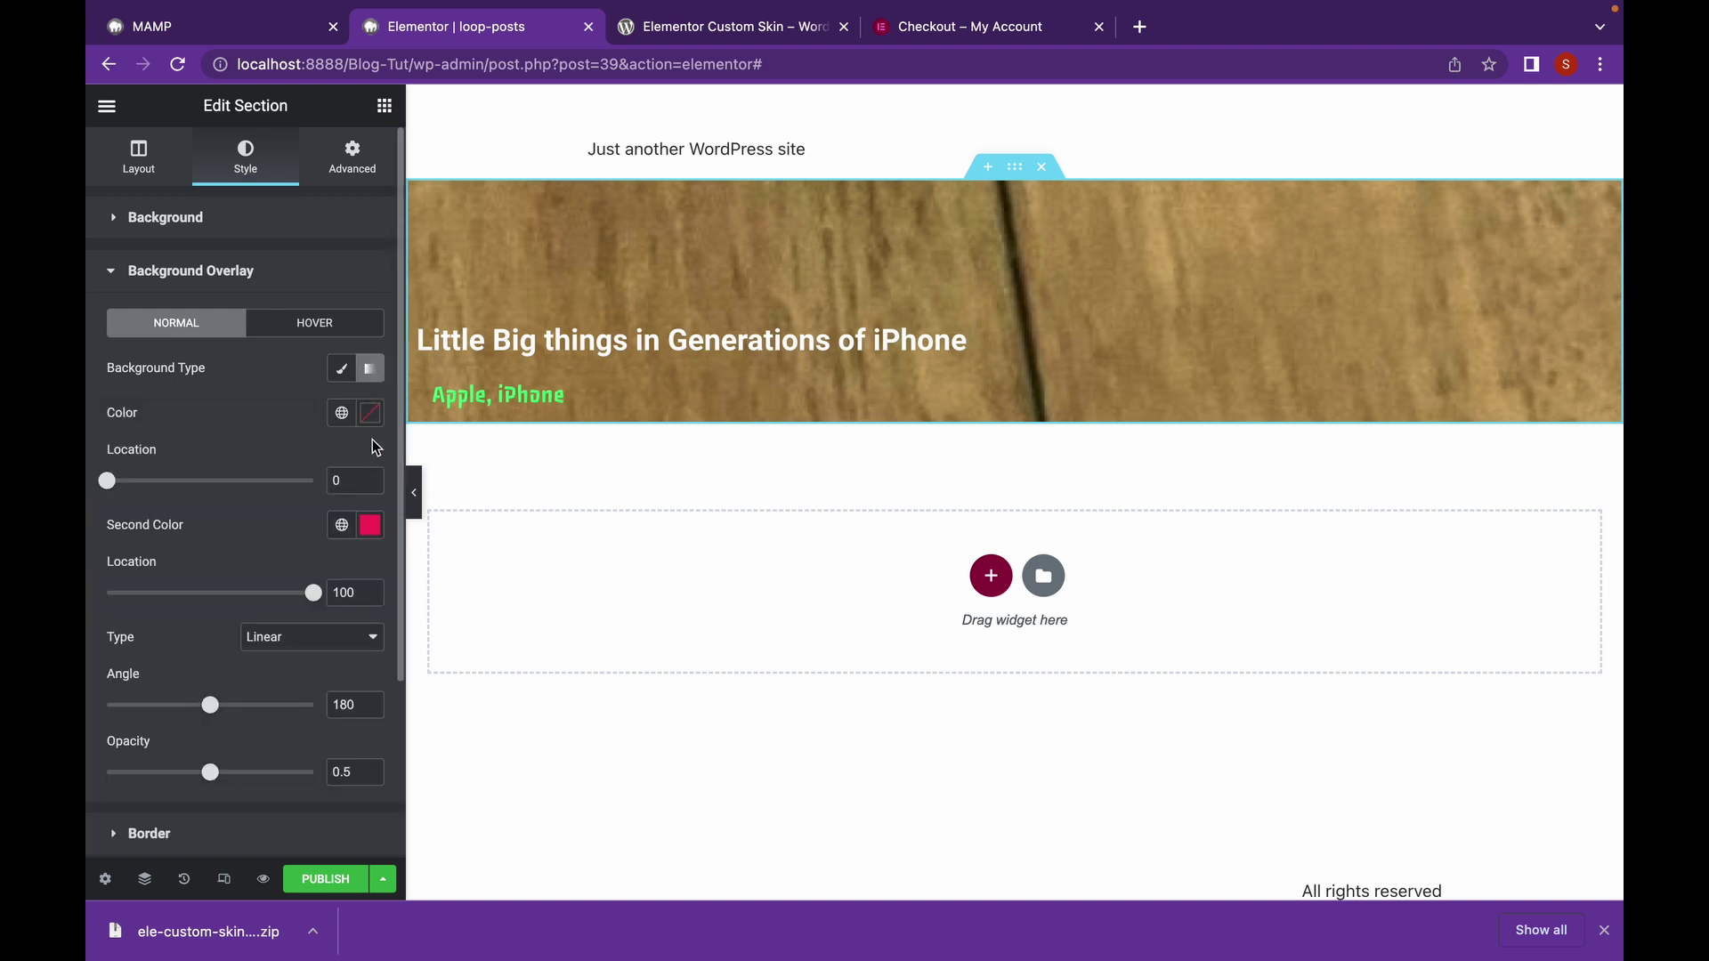
# - Fade the gradient from transparent white to black #000000, with the first location at 39
pyautogui.click(371, 413)
pyautogui.moveTo(247, 552); pyautogui.dragTo(118, 485)
pyautogui.moveTo(327, 709); pyautogui.dragTo(123, 708)
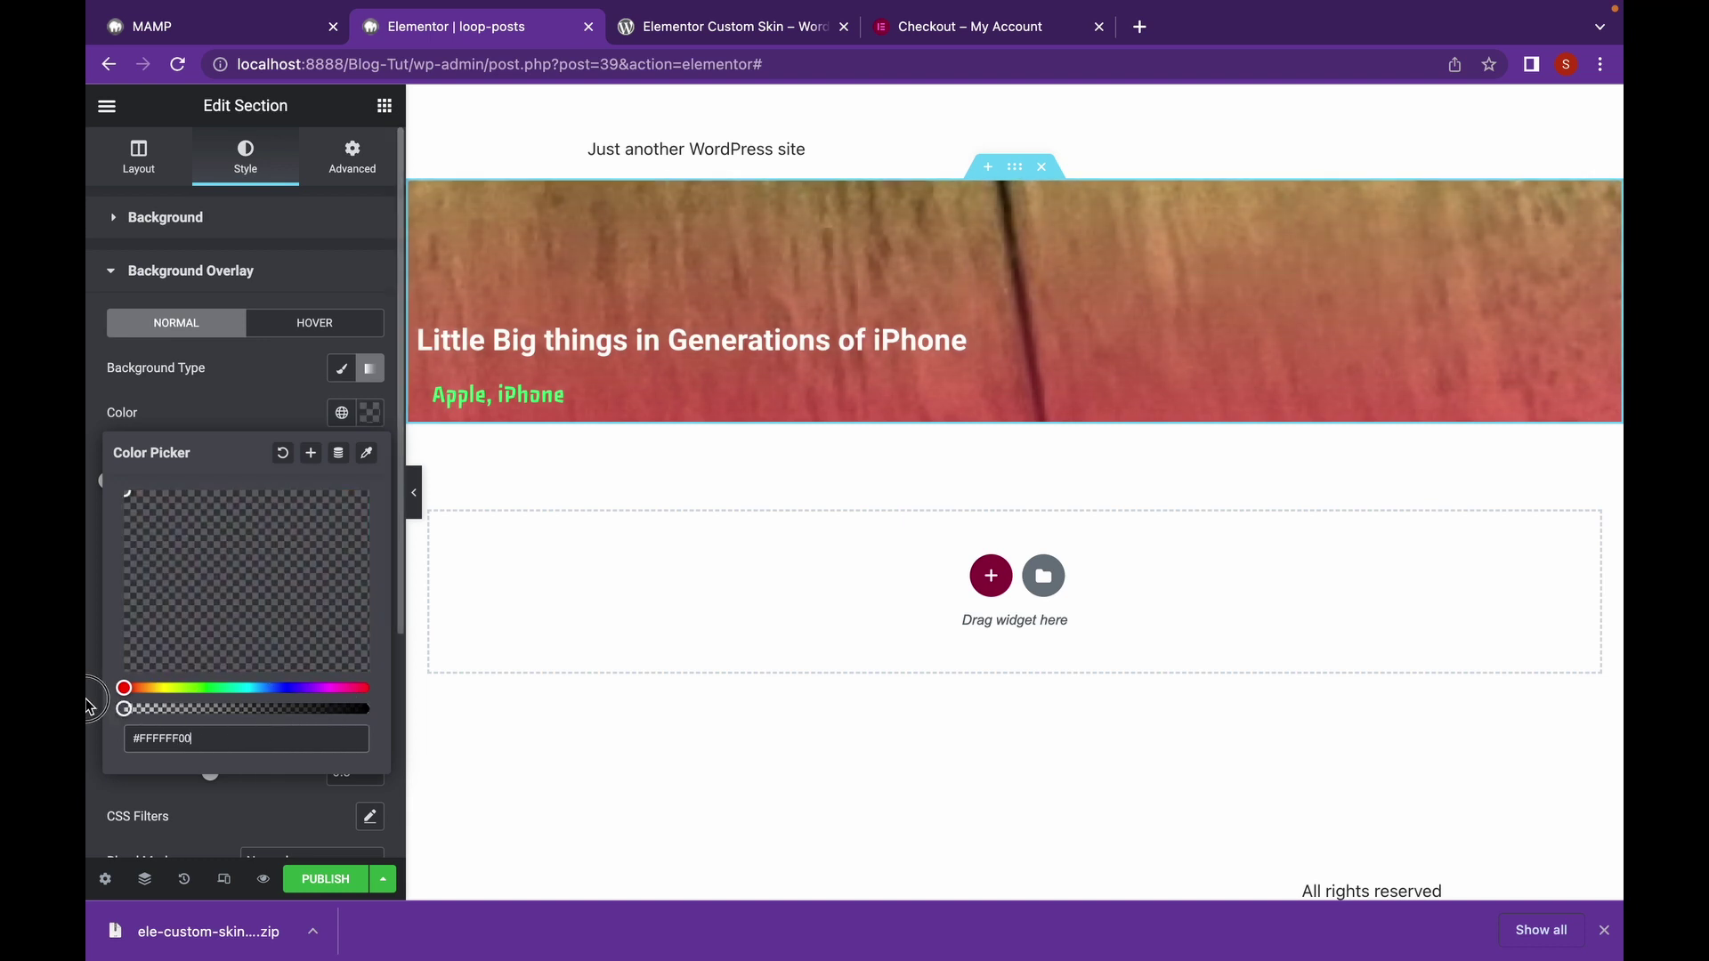
pyautogui.click(294, 412)
pyautogui.click(368, 526)
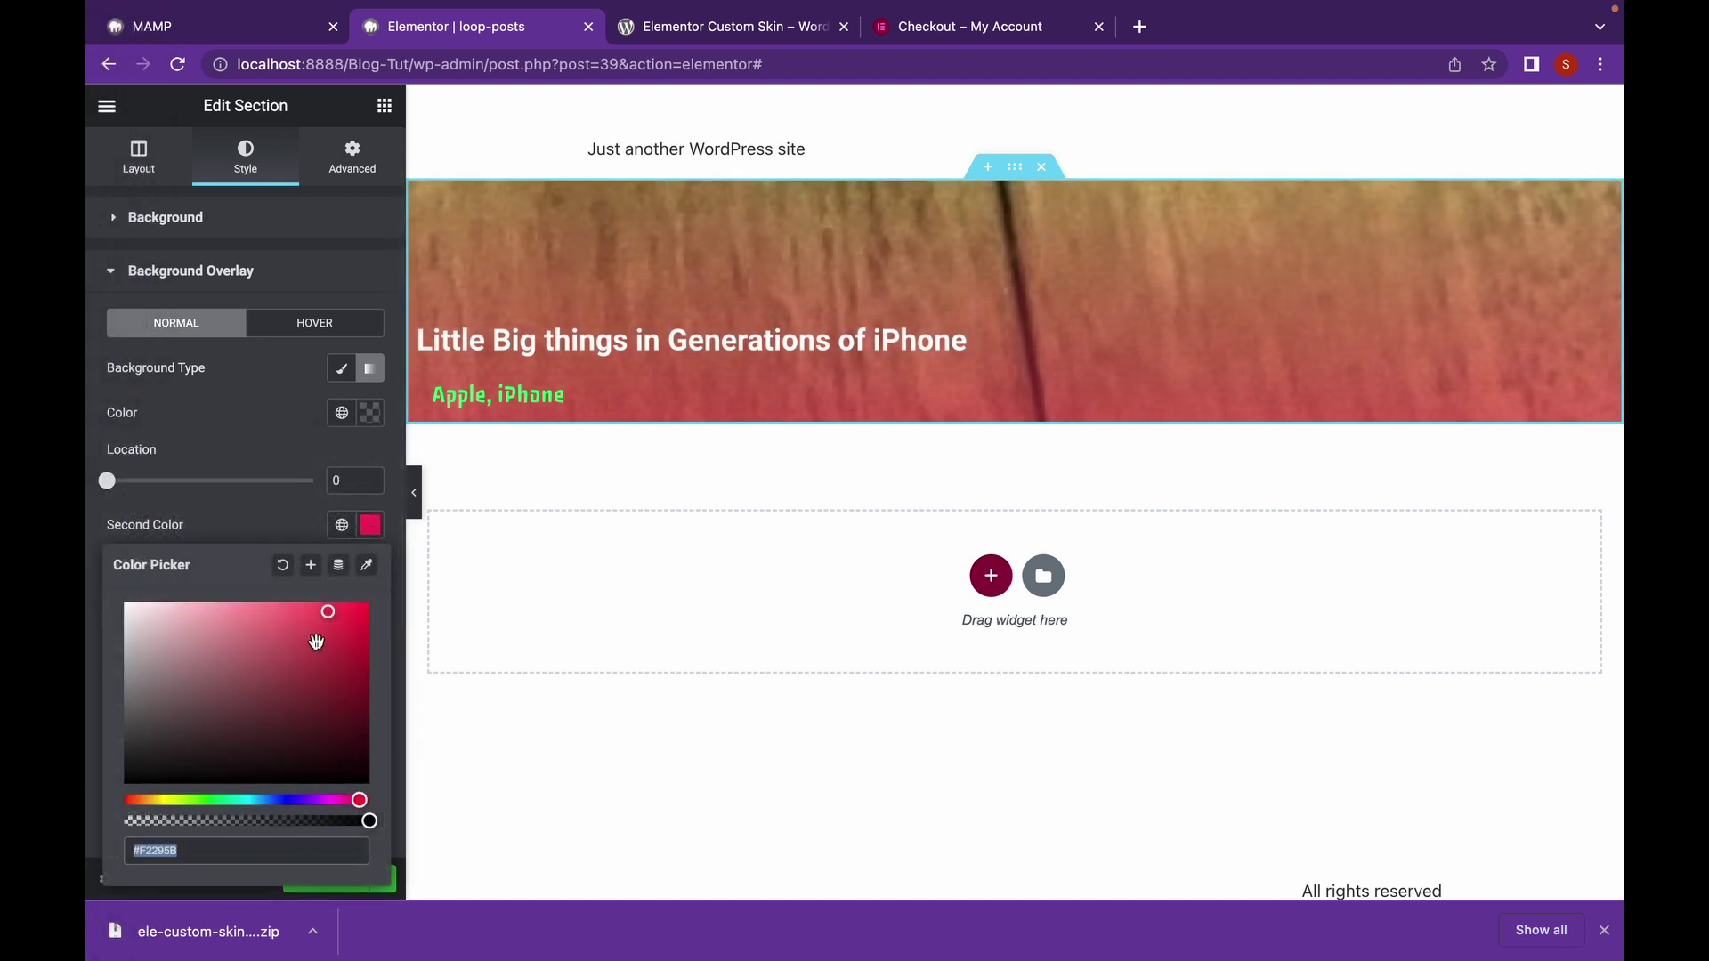
pyautogui.moveTo(327, 612); pyautogui.dragTo(196, 795)
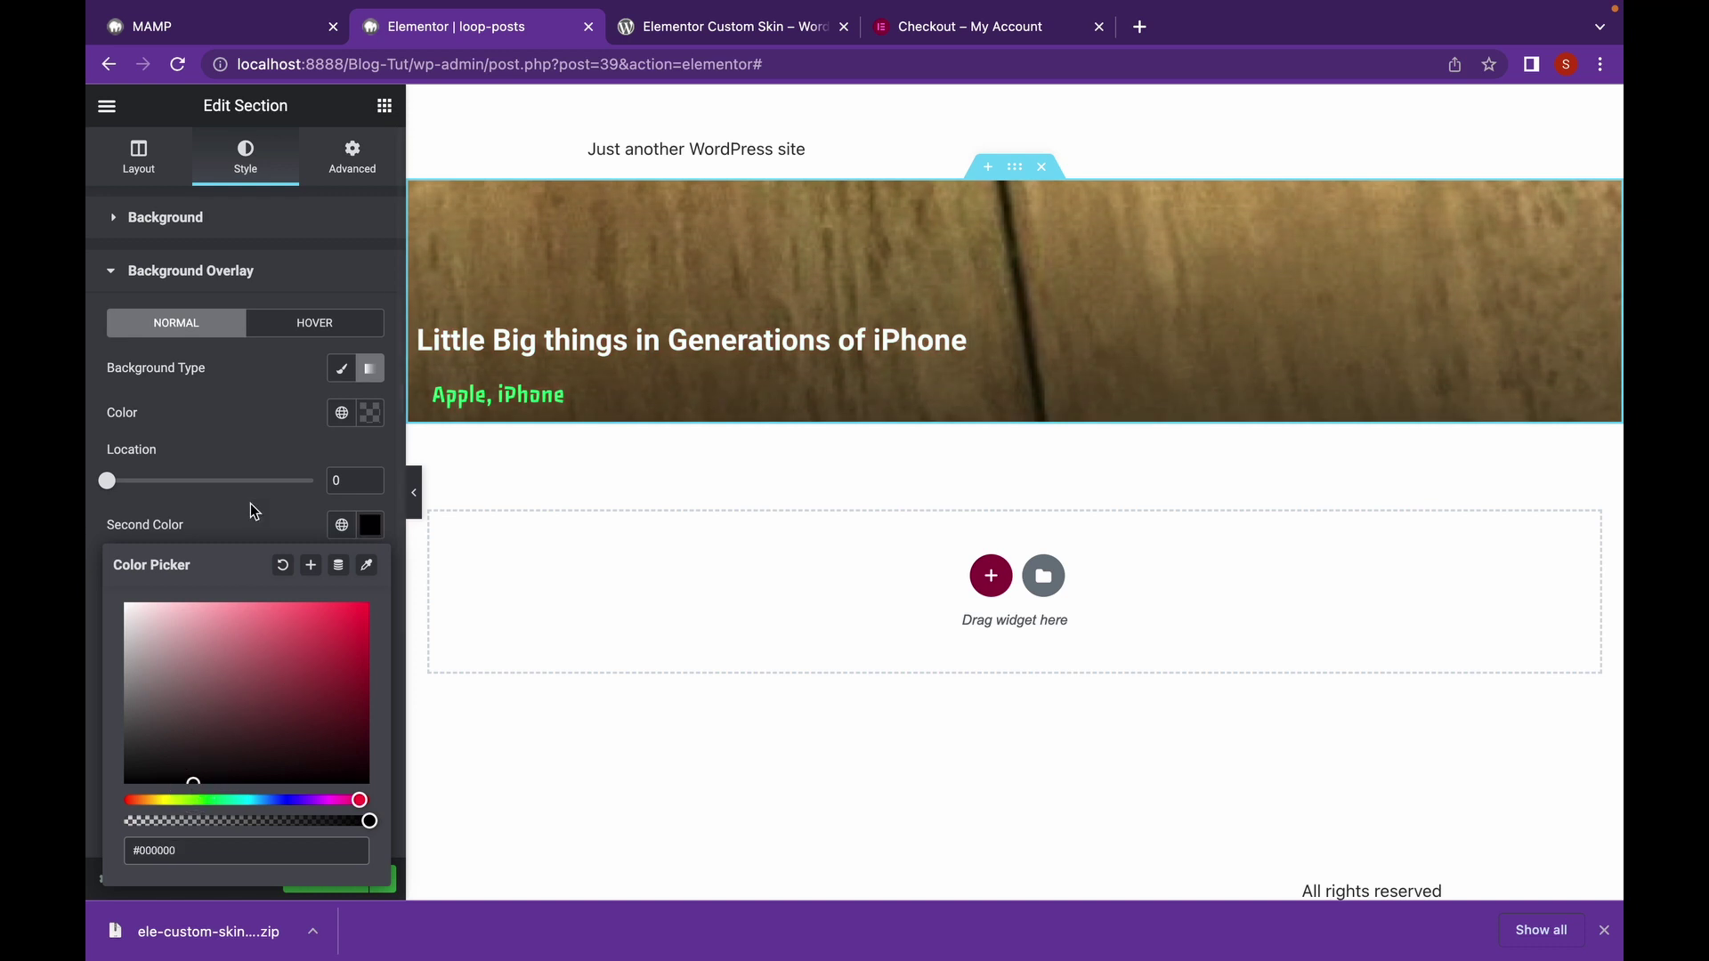
pyautogui.click(261, 447)
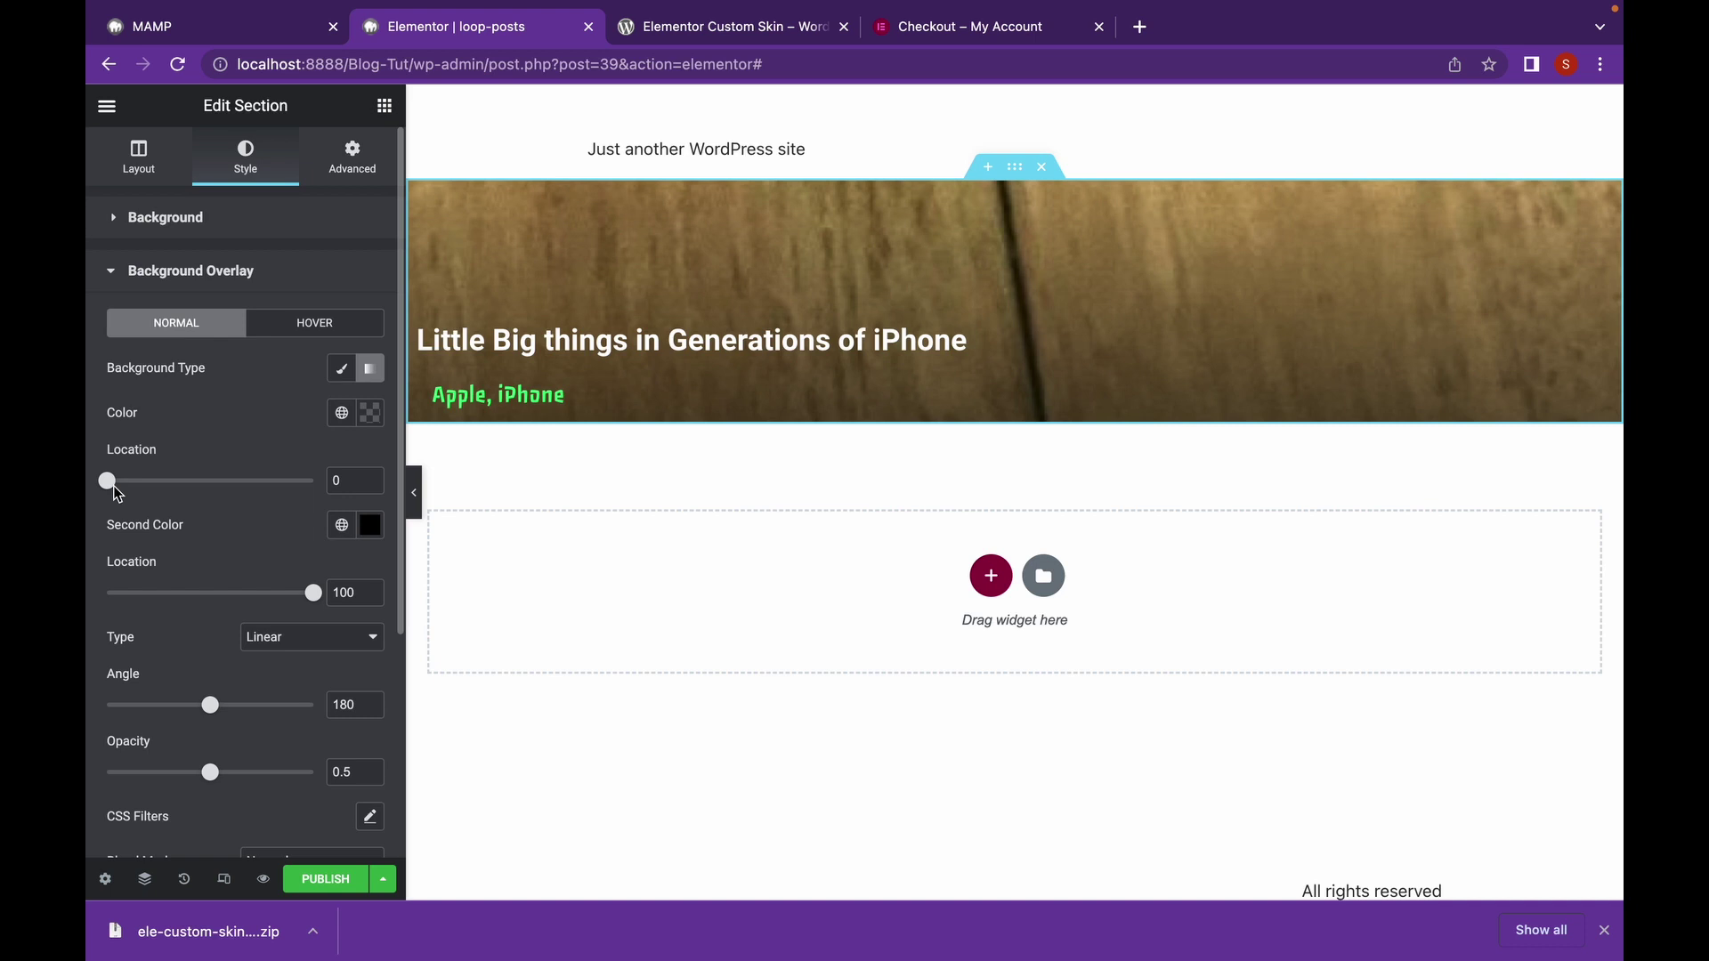
pyautogui.moveTo(116, 492); pyautogui.dragTo(190, 487)
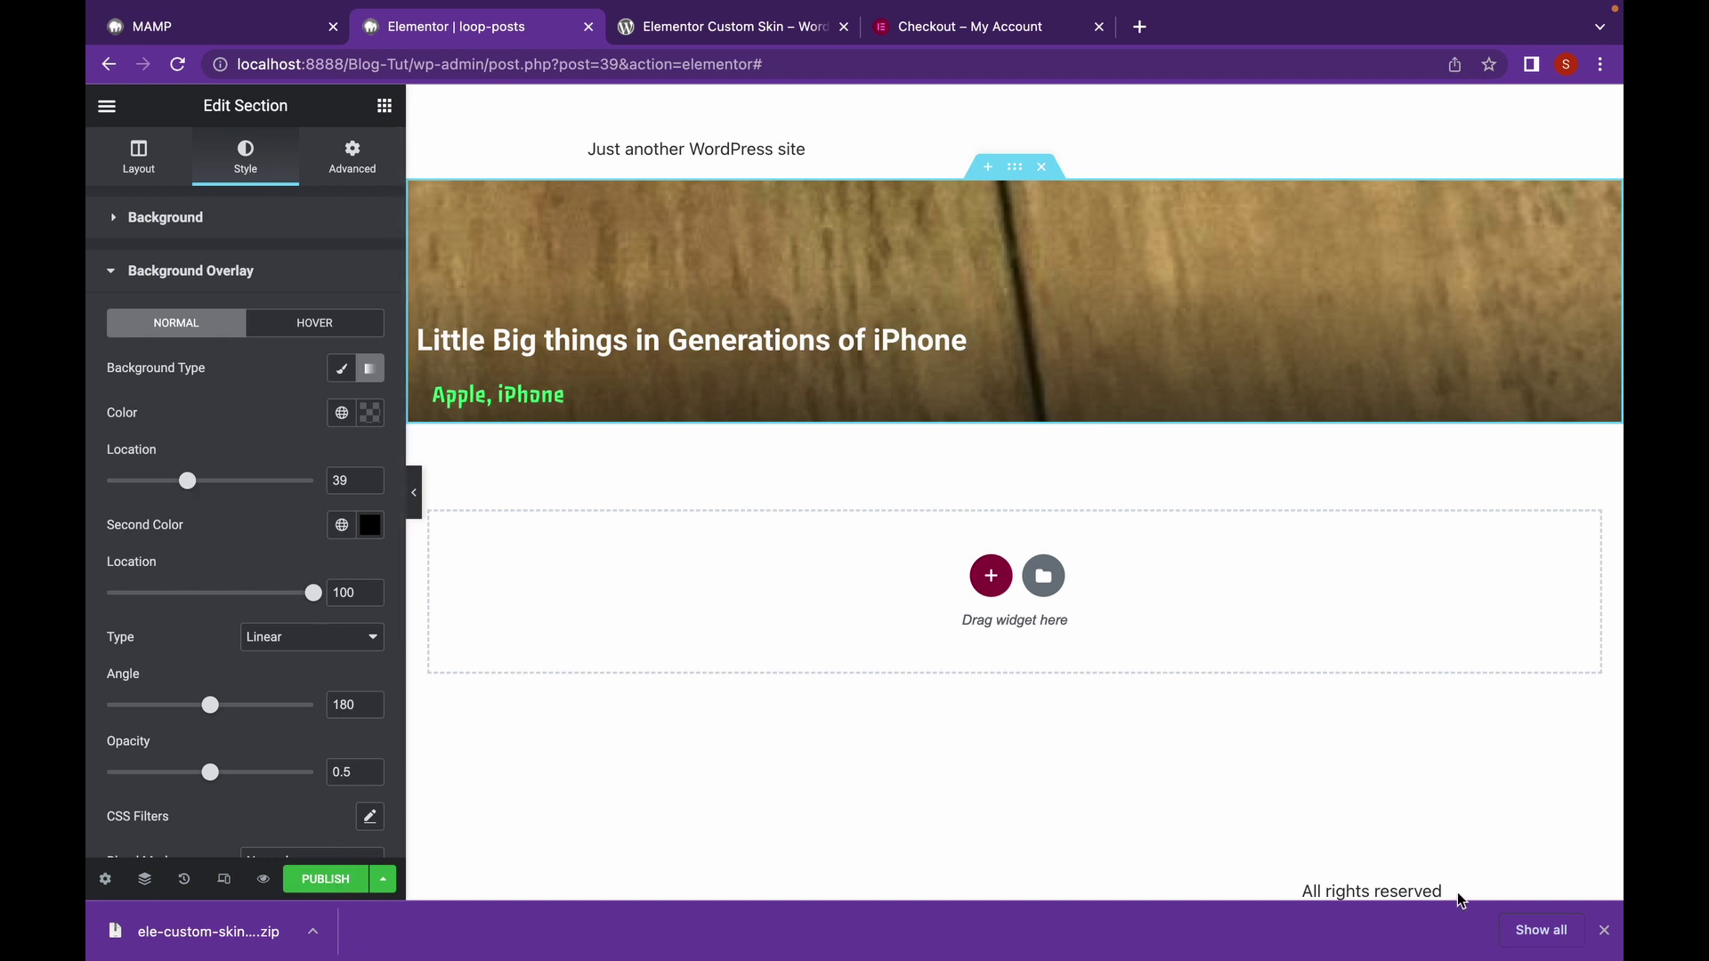
# - Publish the loop-posts template with Save & Close, adding no display conditions
pyautogui.click(1604, 931)
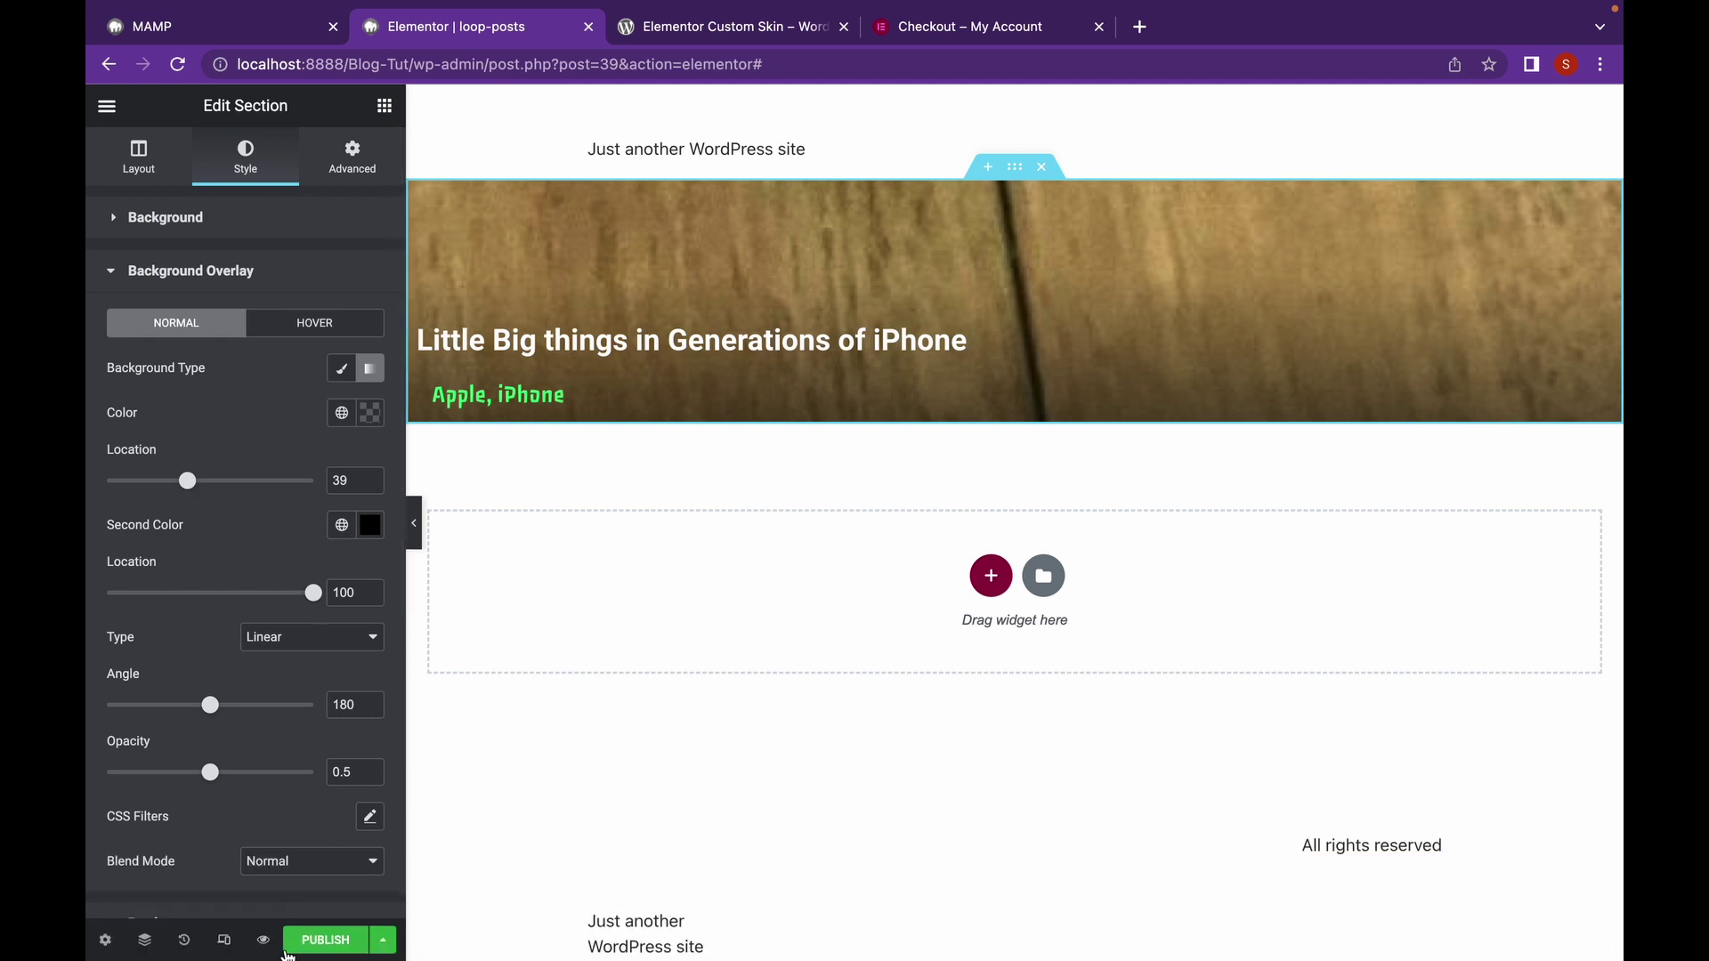
pyautogui.click(327, 940)
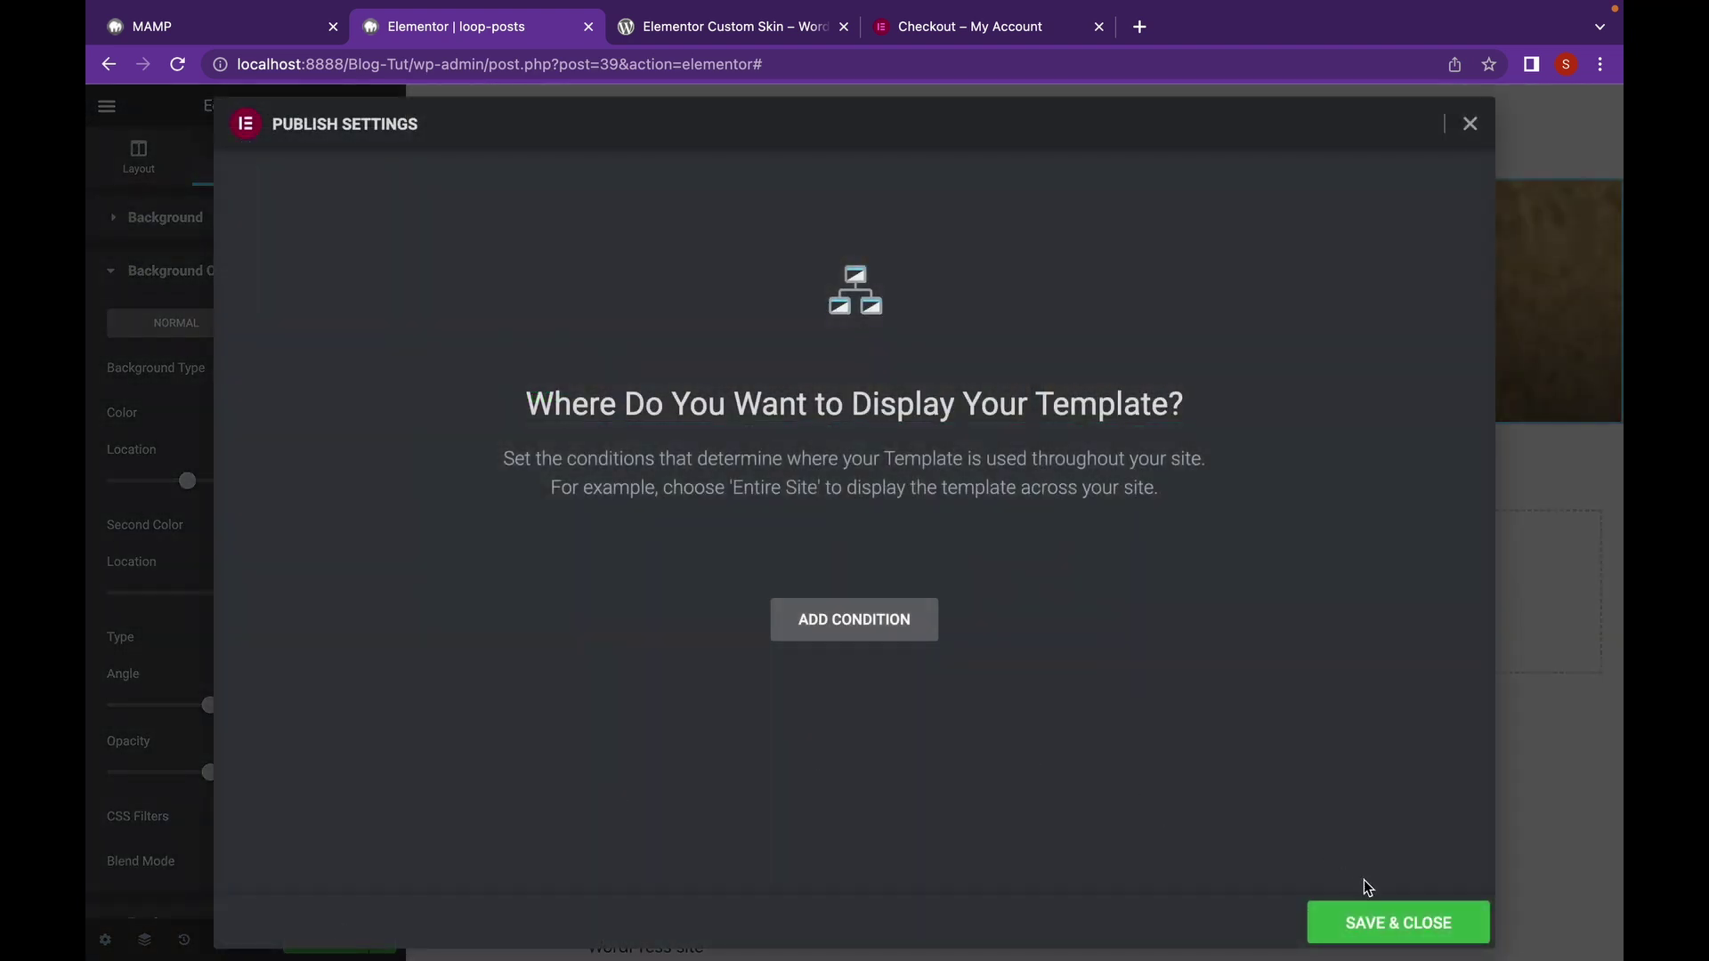
pyautogui.click(1372, 926)
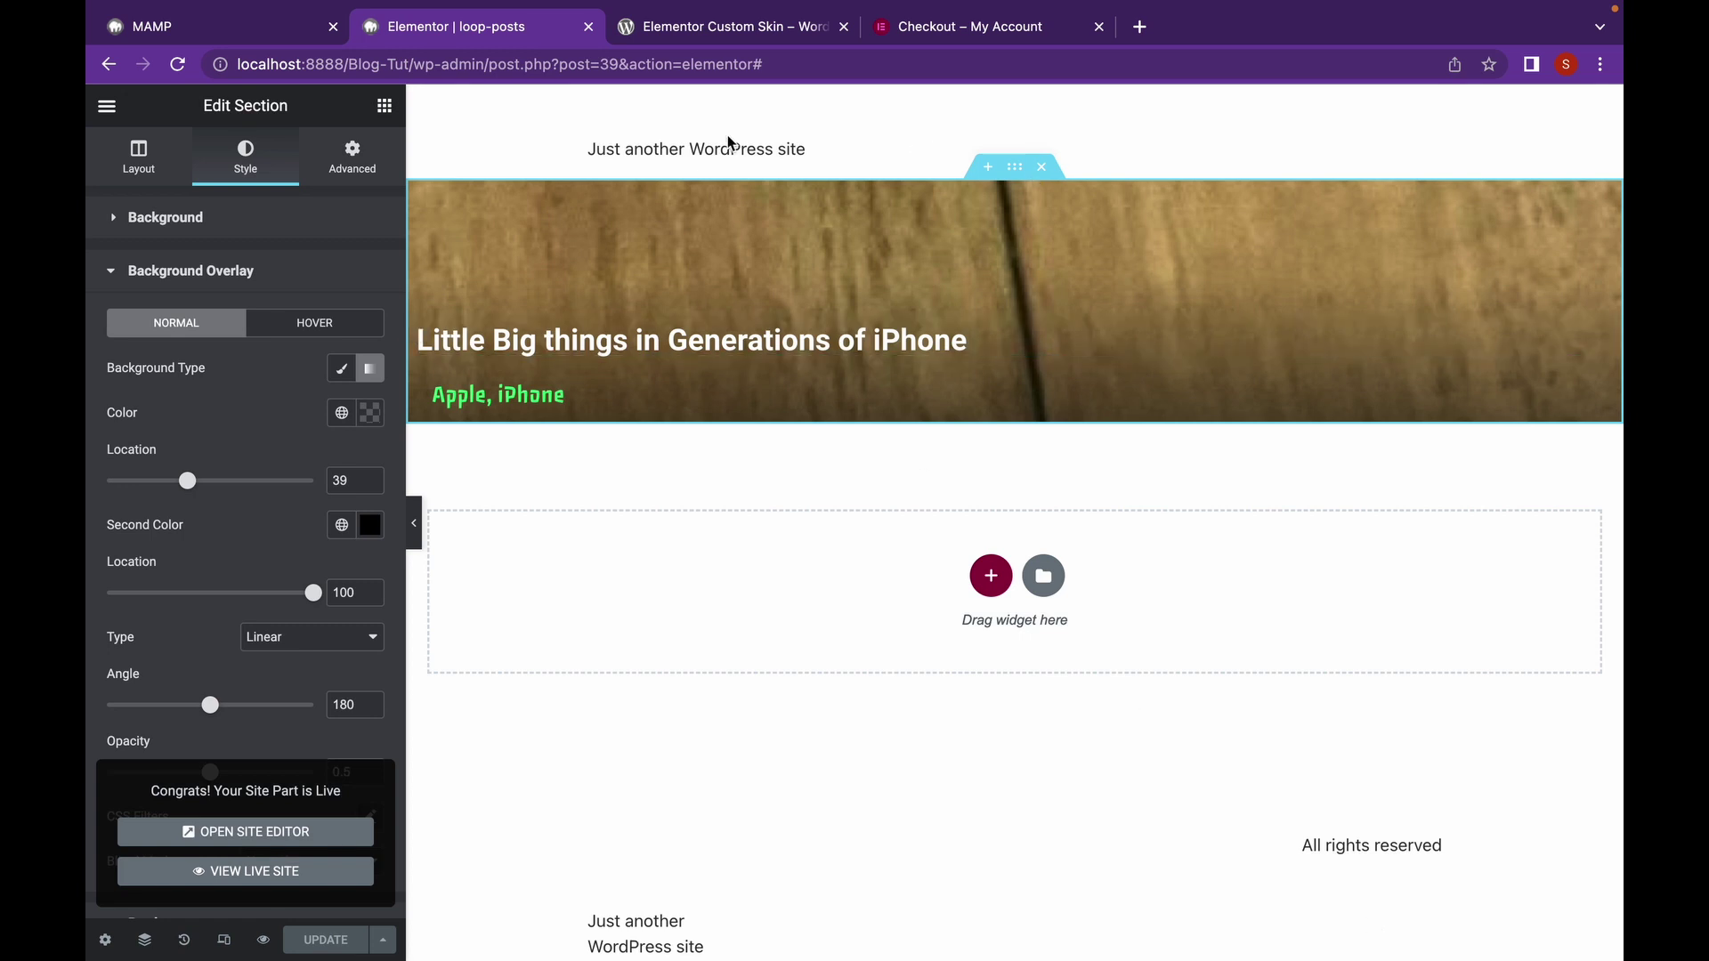
# - Open the WordPress admin dashboard in a new browser tab
pyautogui.click(487, 68)
pyautogui.hotkey('shift', 'End')
pyautogui.press('BackSpace')
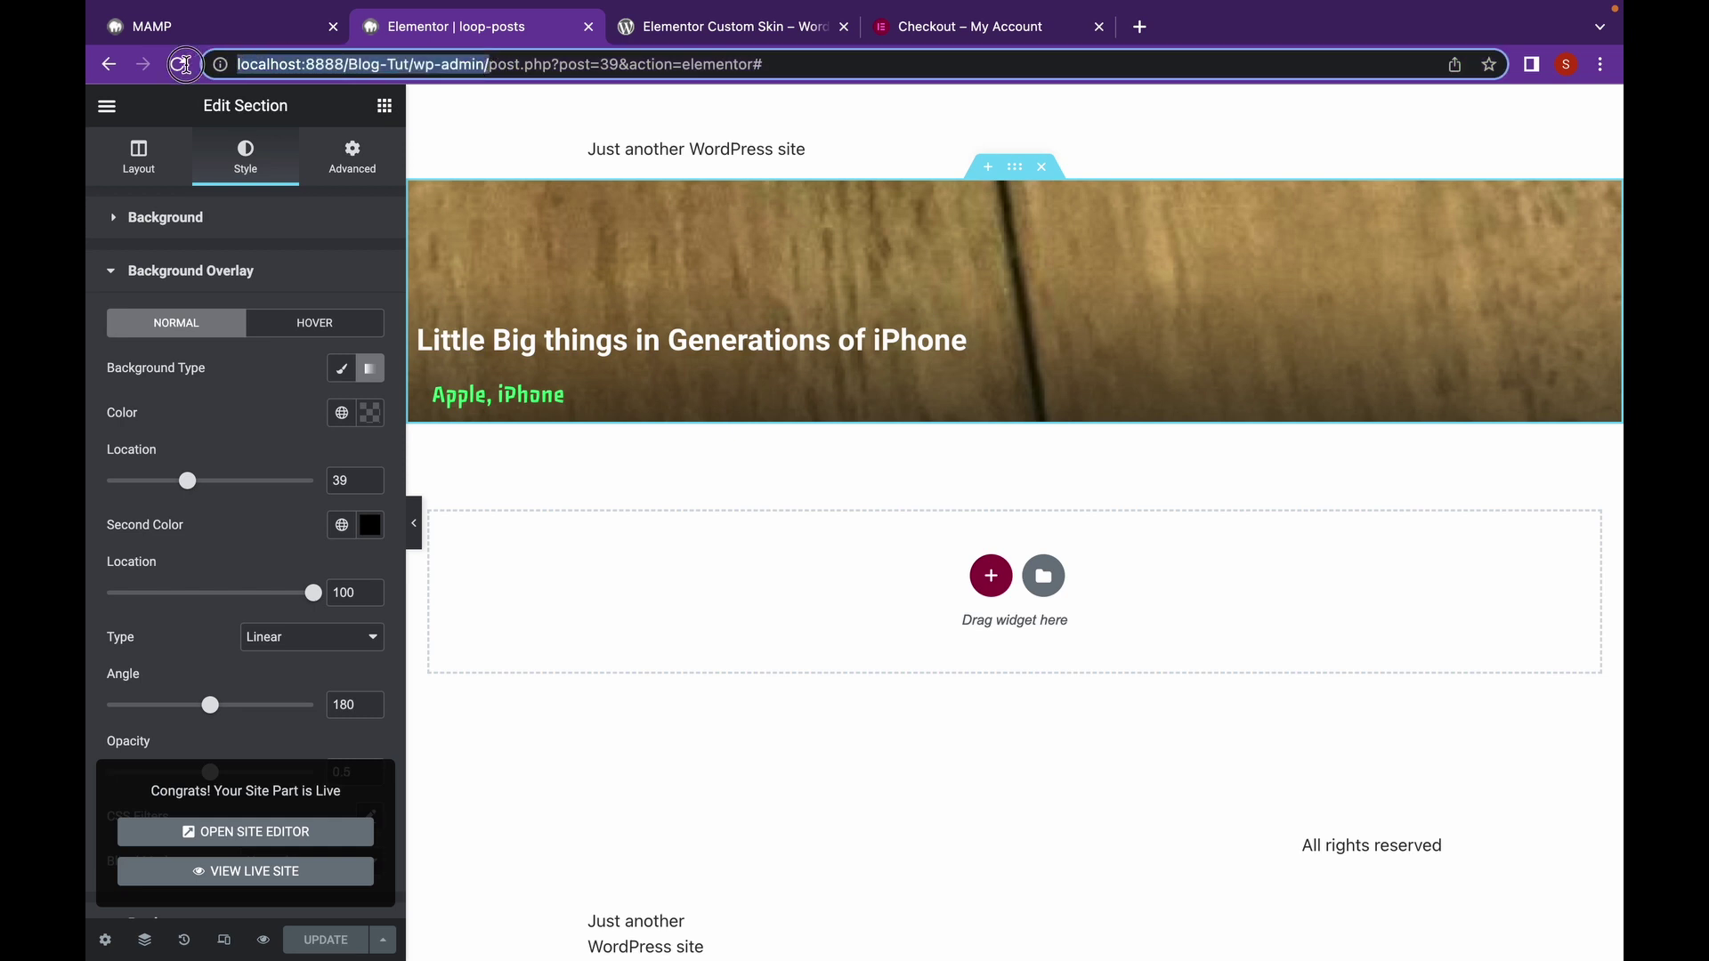
pyautogui.hotkey('alt', 'Return')
# - Create and publish a new page titled 'test', then edit it with Elementor
pyautogui.click(163, 356)
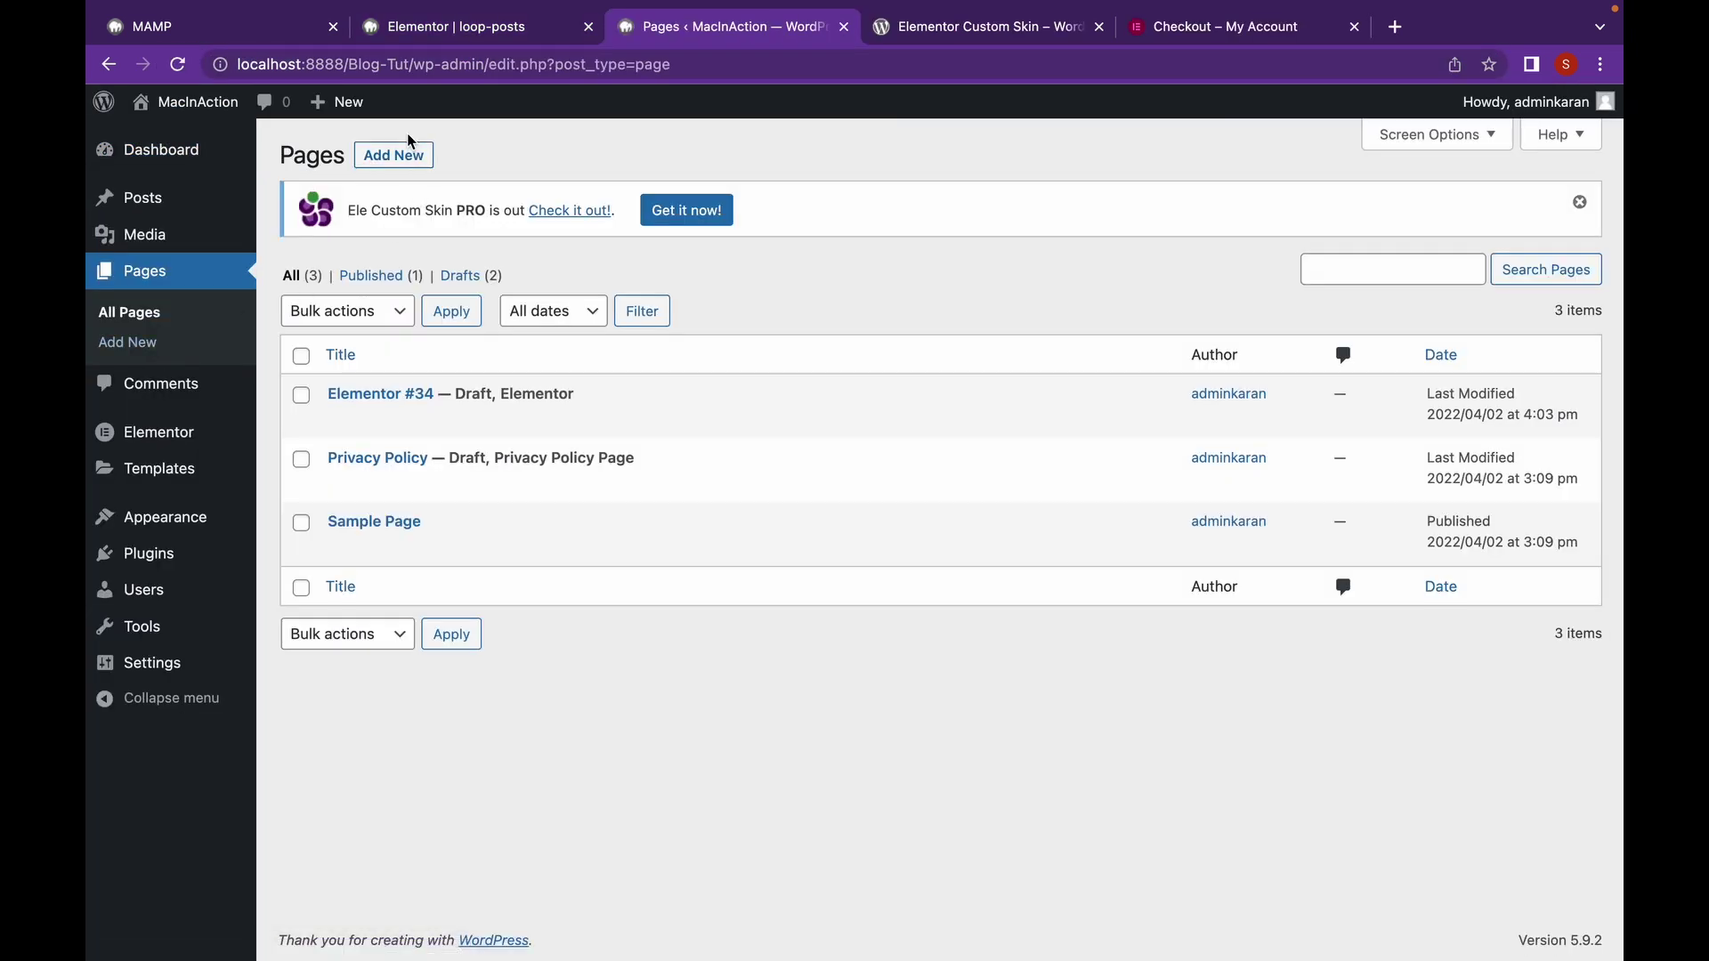
pyautogui.click(410, 156)
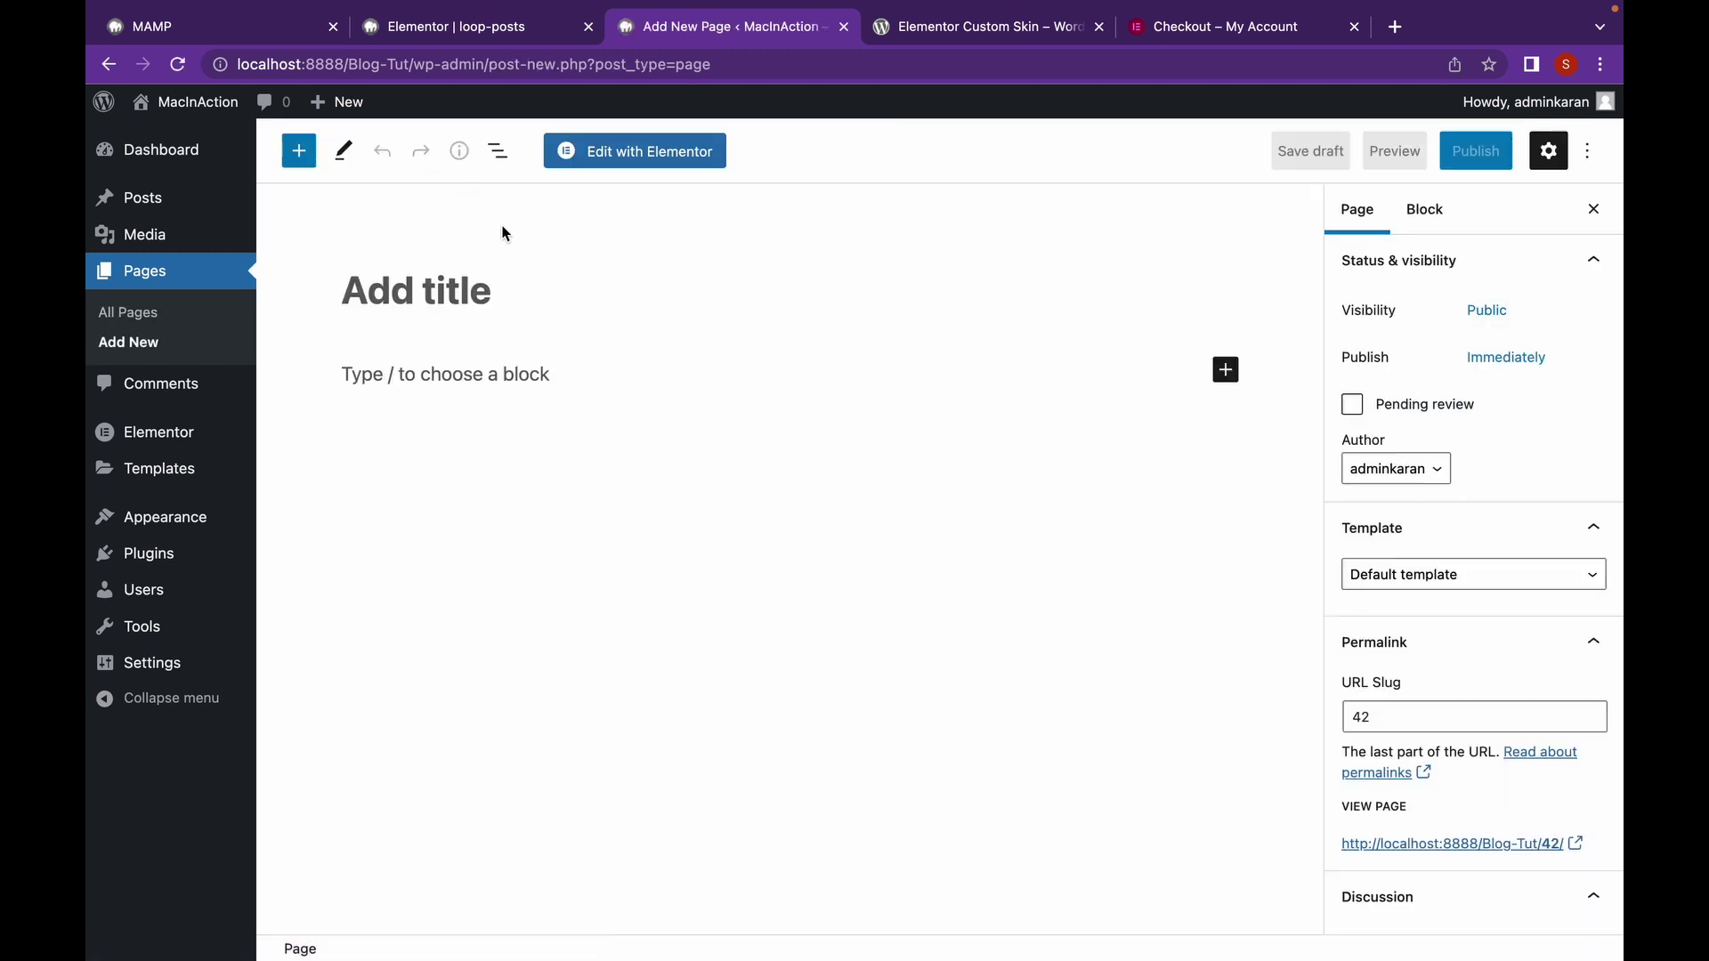
pyautogui.write('test')
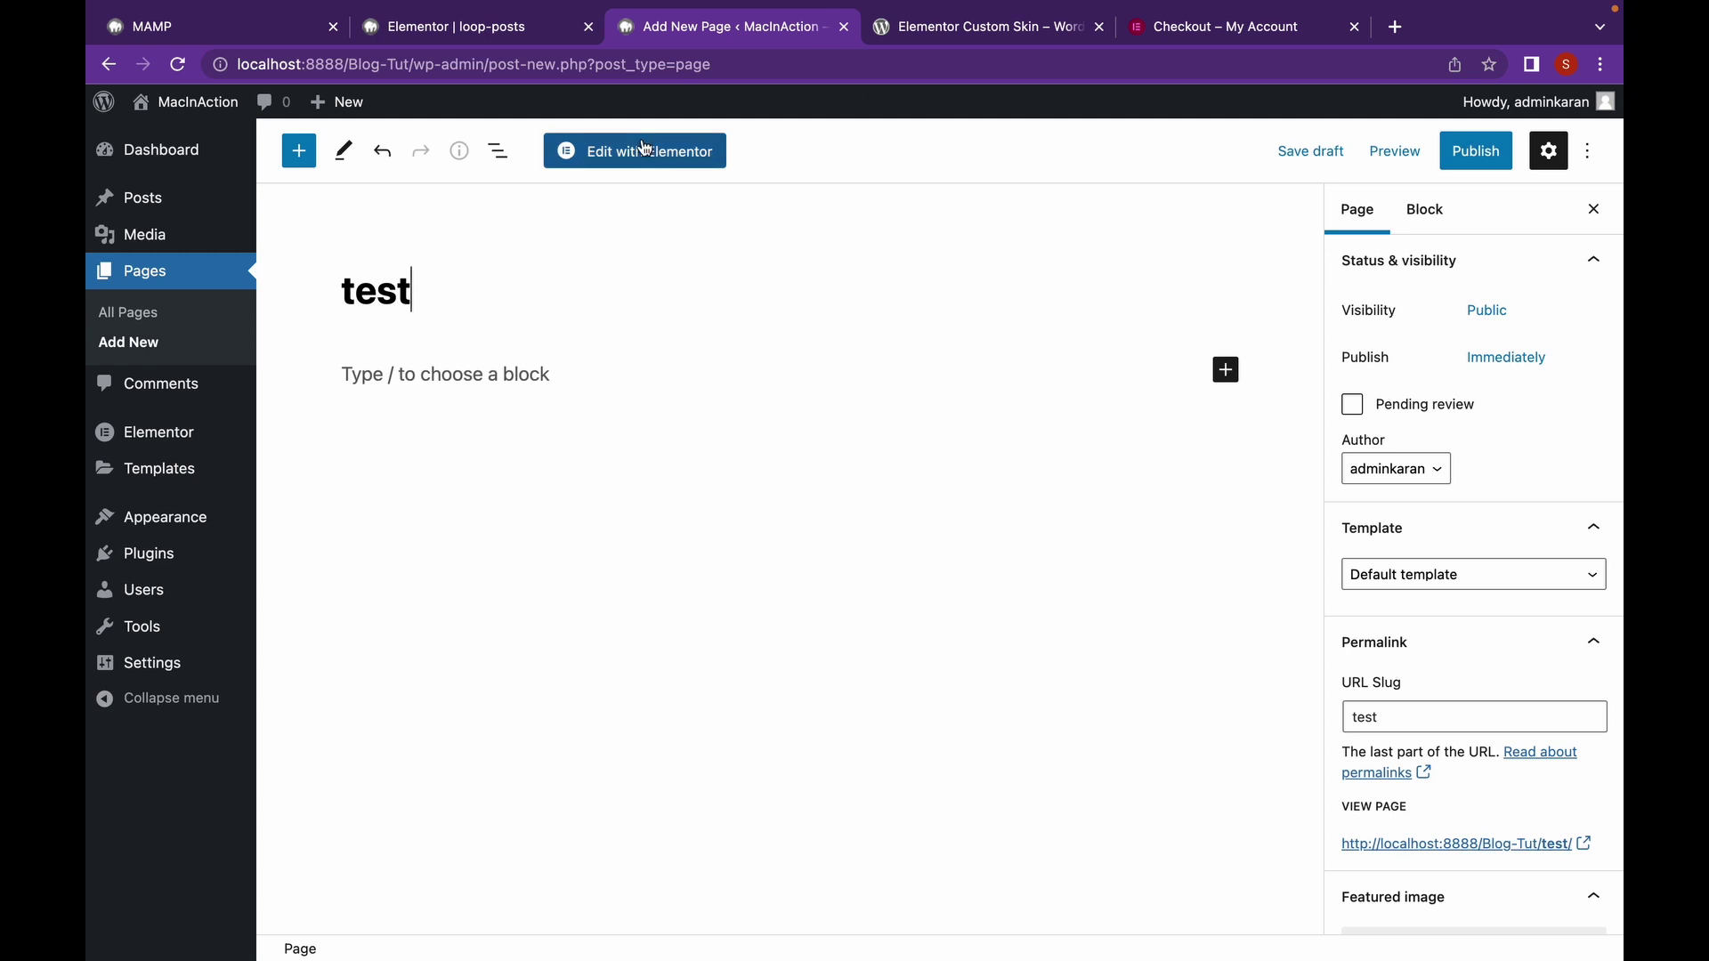
pyautogui.click(1481, 162)
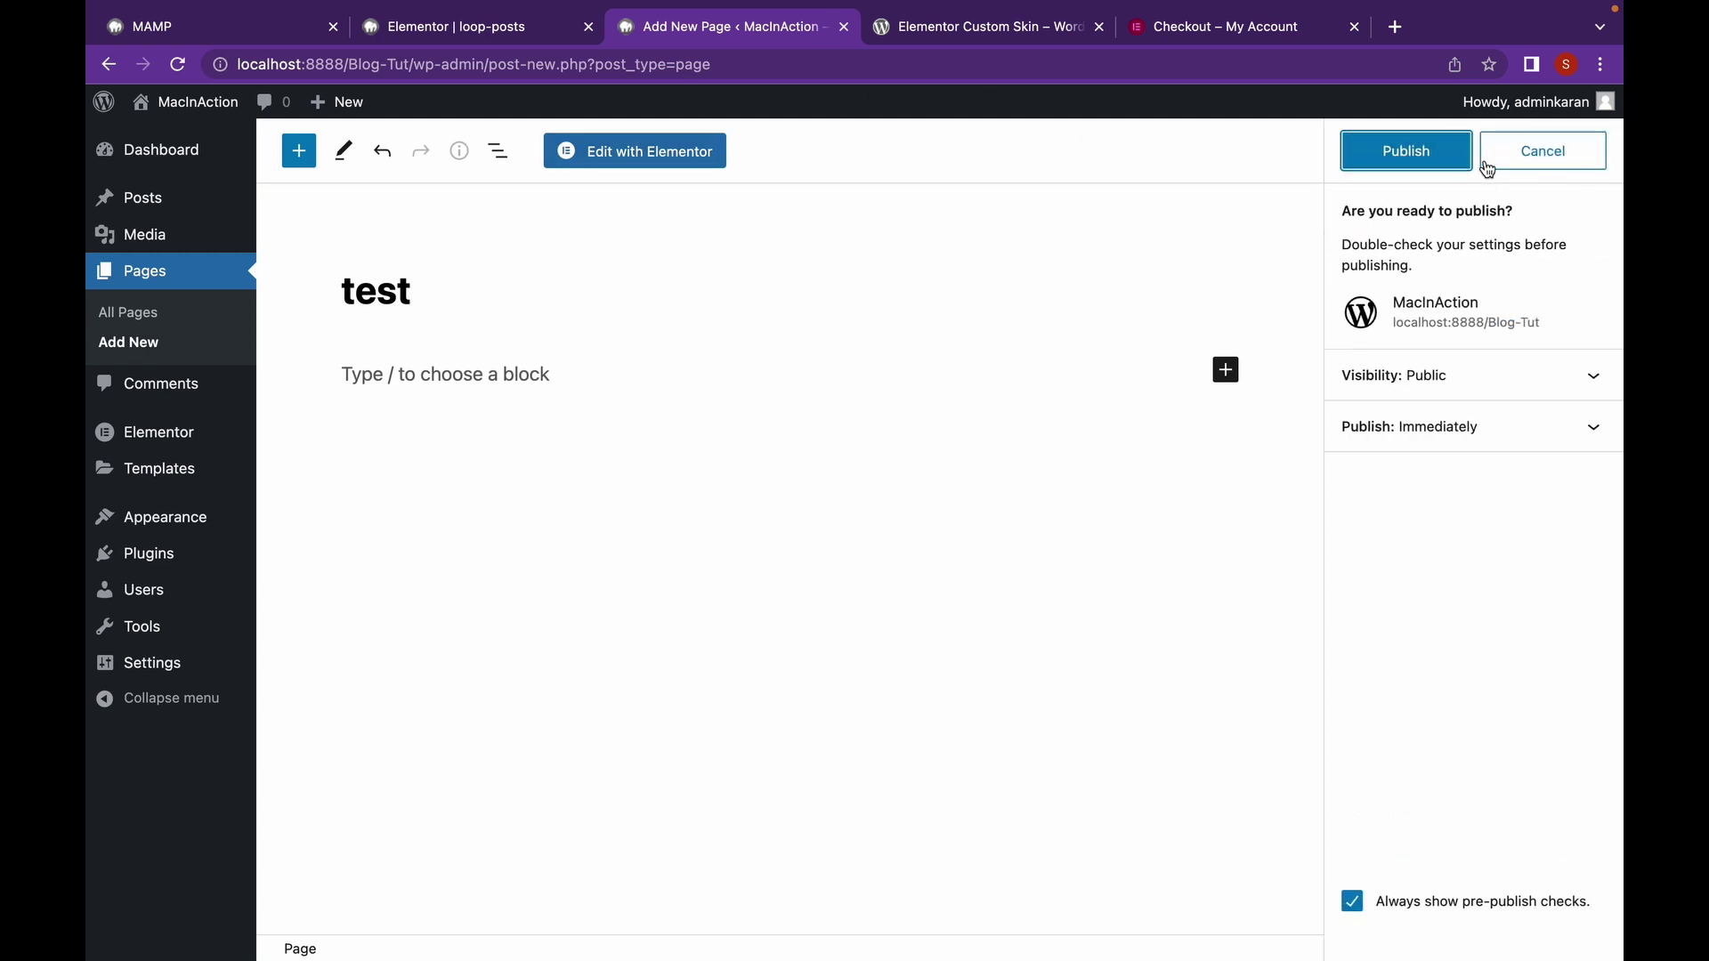
pyautogui.click(1428, 153)
pyautogui.click(686, 153)
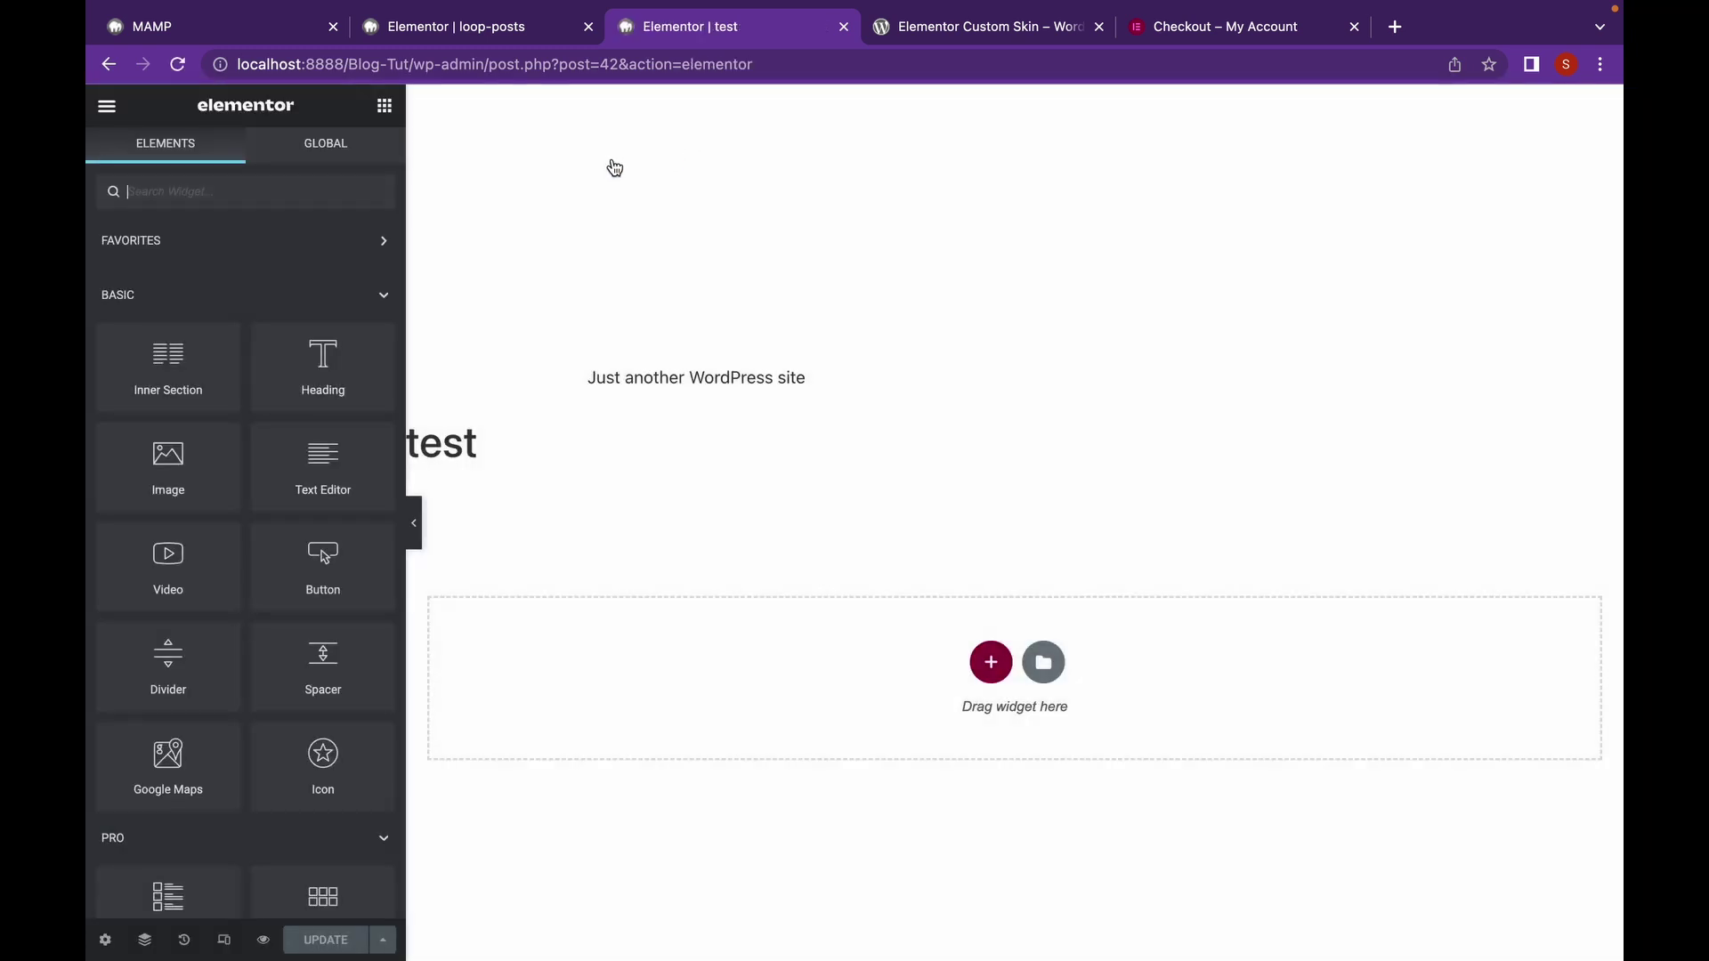
# - Search widgets for 'post' and add a Posts widget to the empty section
pyautogui.click(342, 200)
pyautogui.write('post')
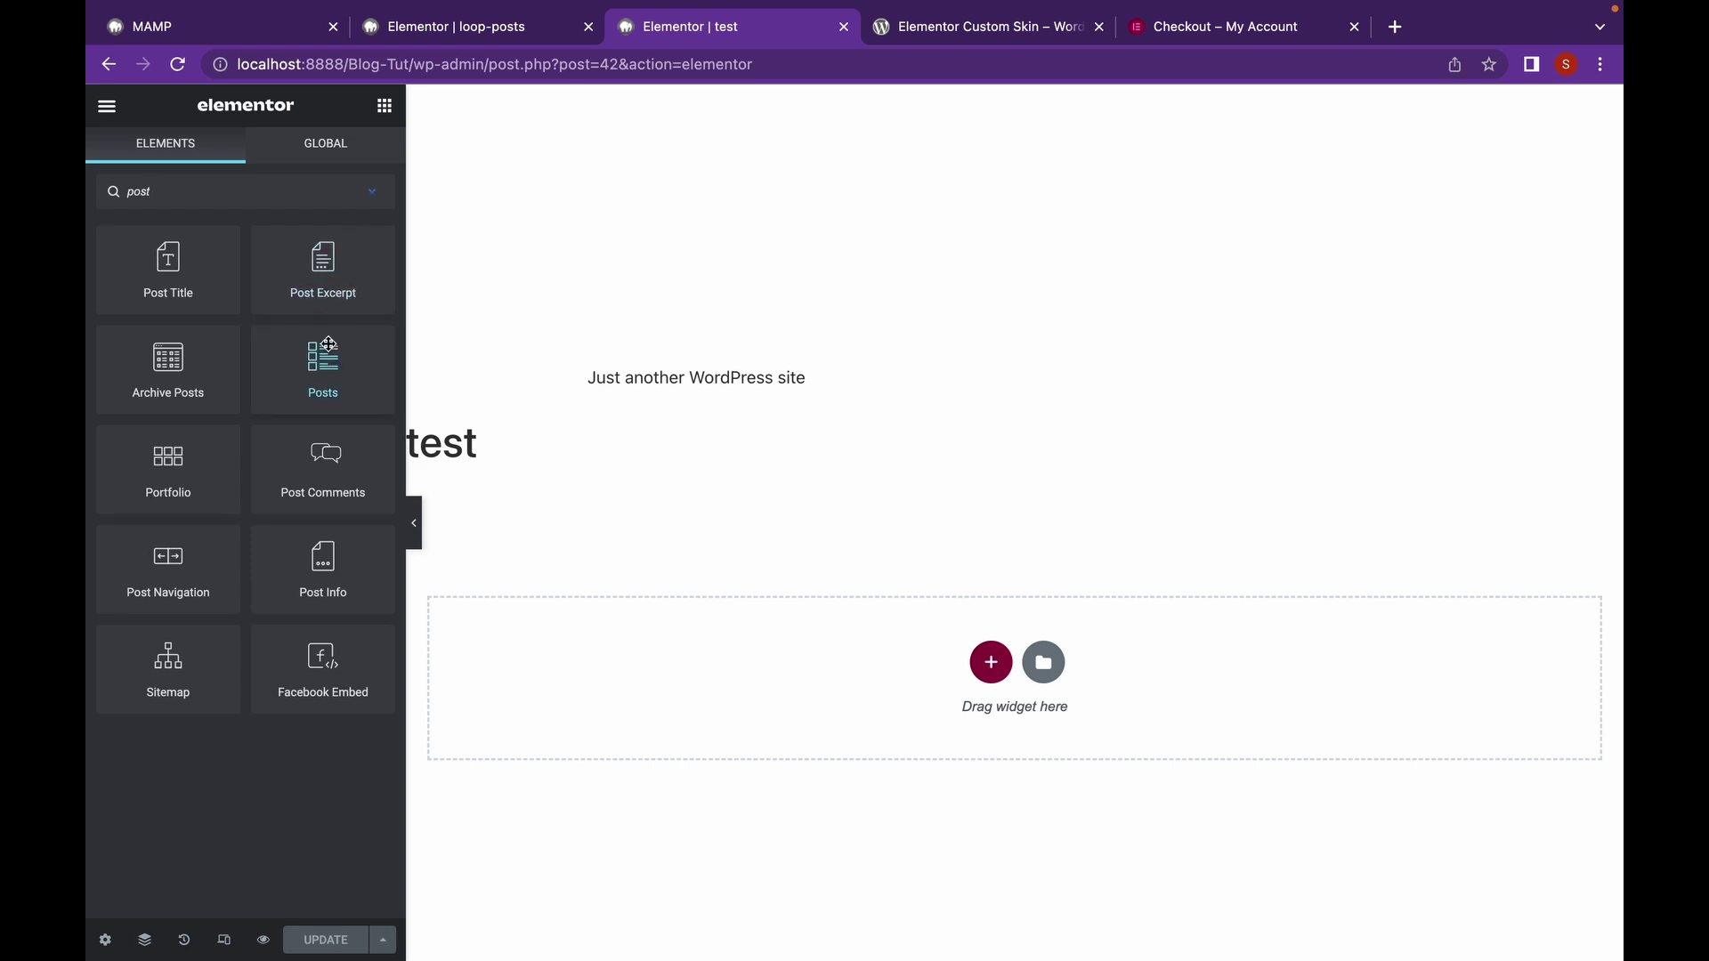
pyautogui.moveTo(326, 340); pyautogui.dragTo(501, 488)
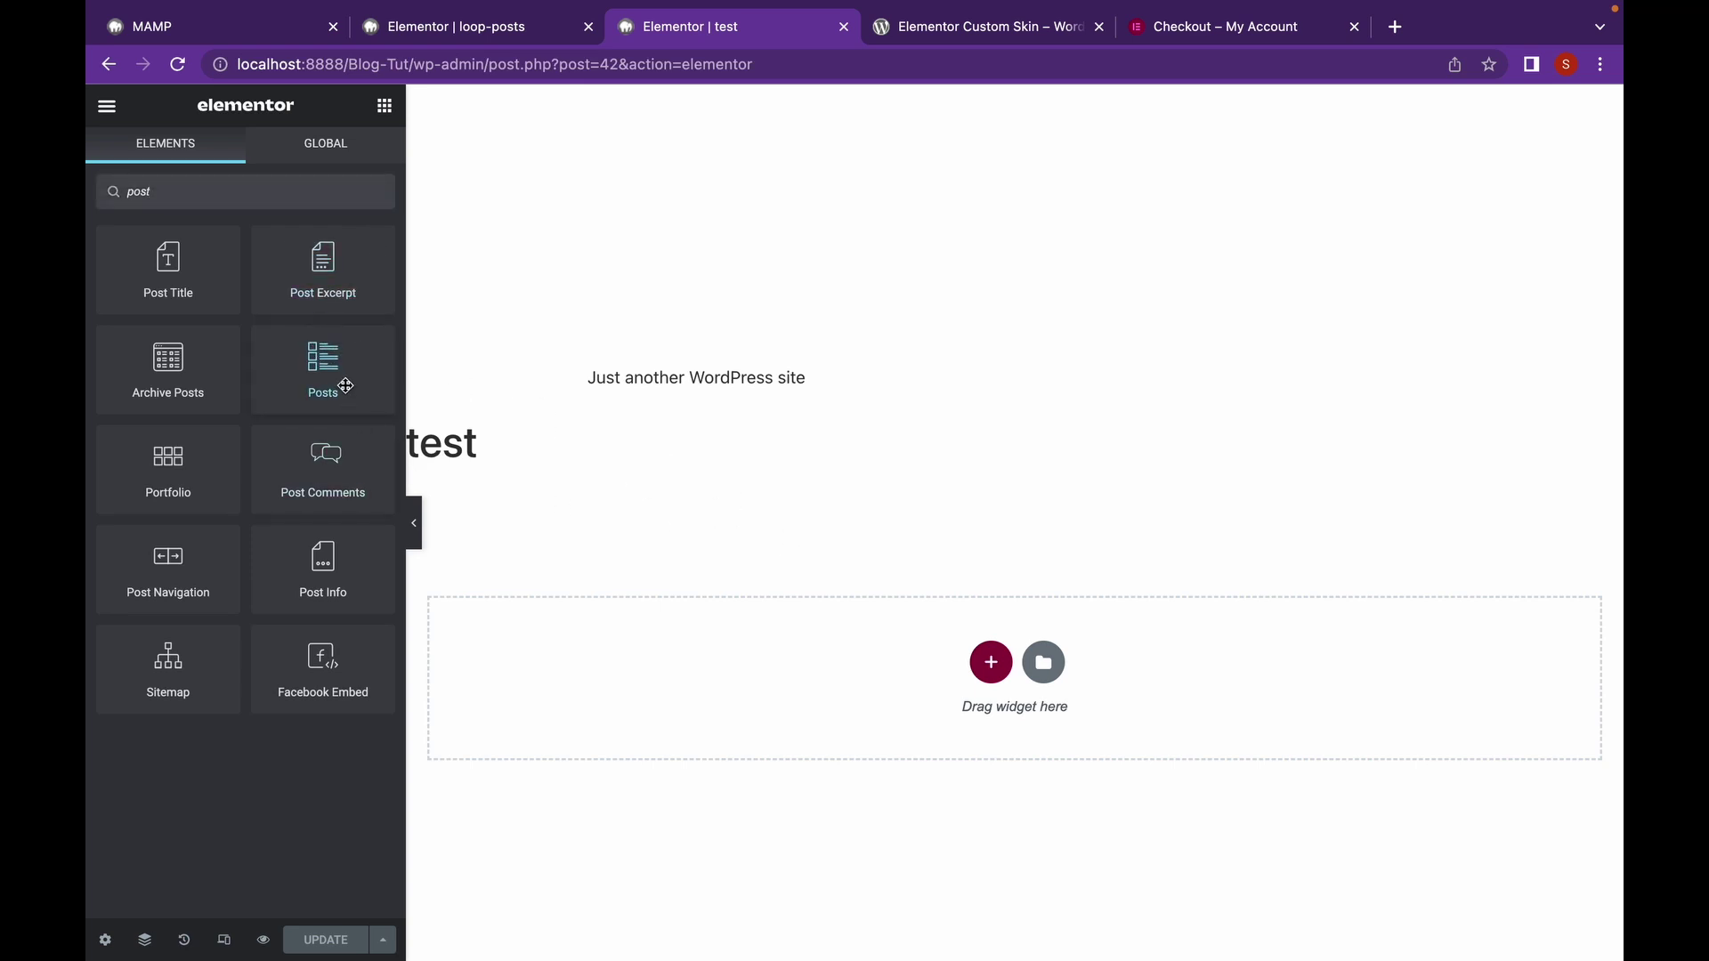
pyautogui.moveTo(343, 382); pyautogui.dragTo(976, 679)
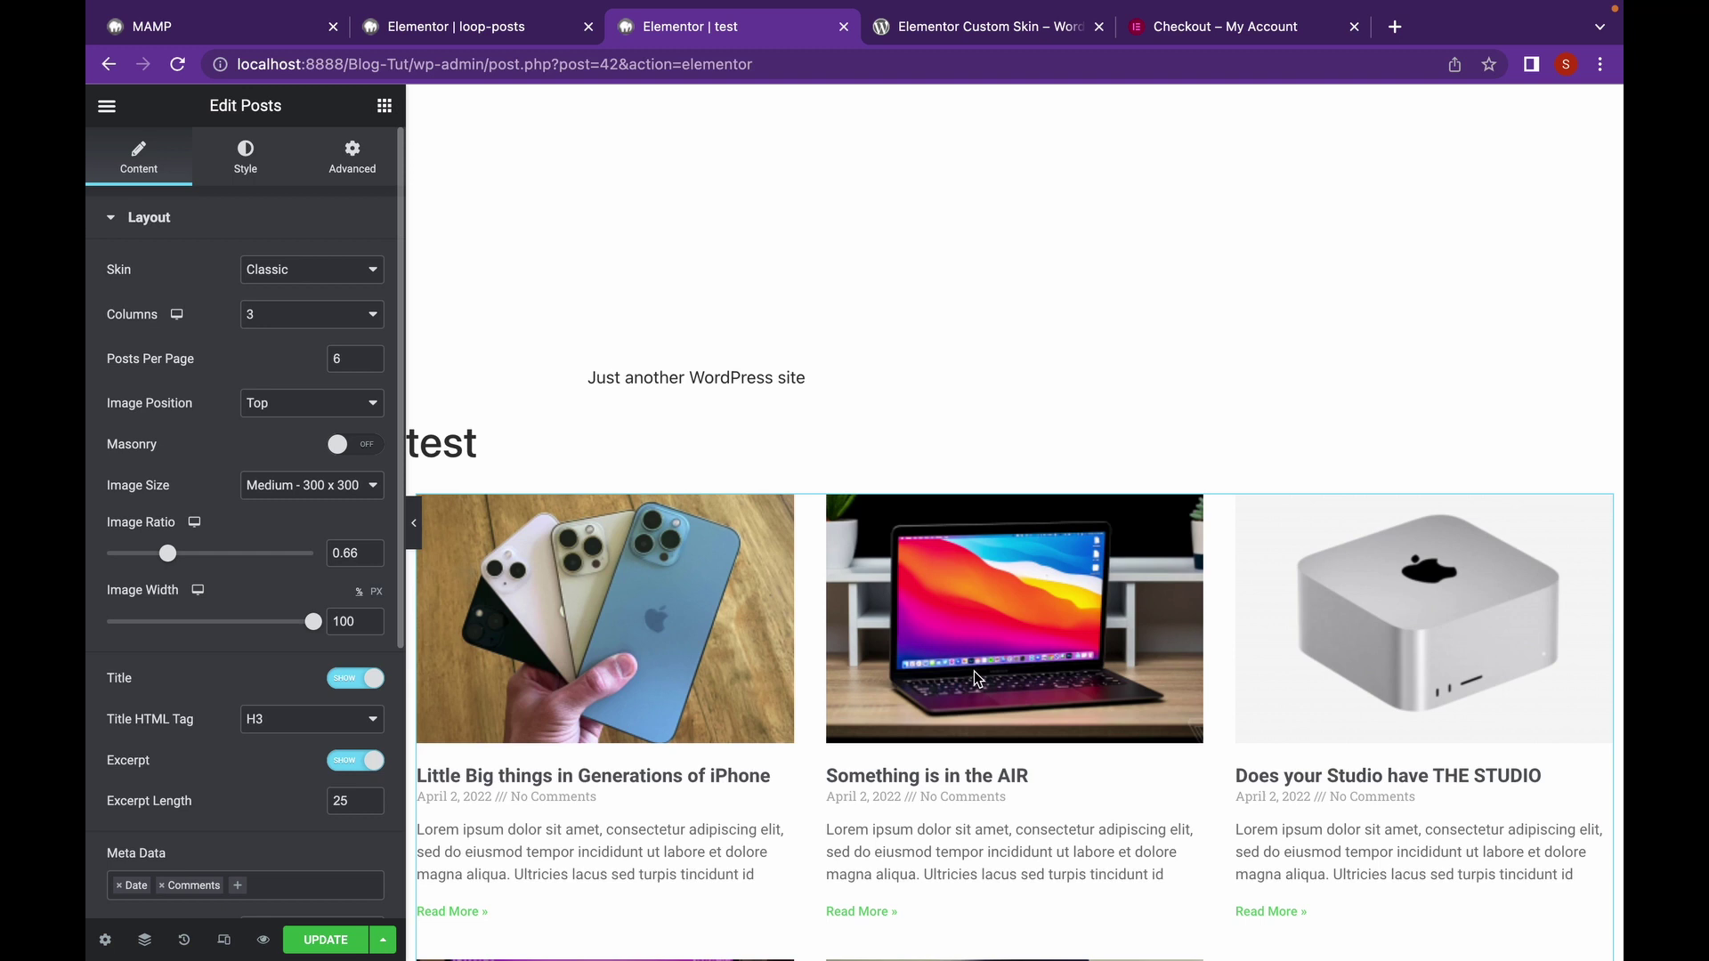
pyautogui.scroll(-2, 890, 672)
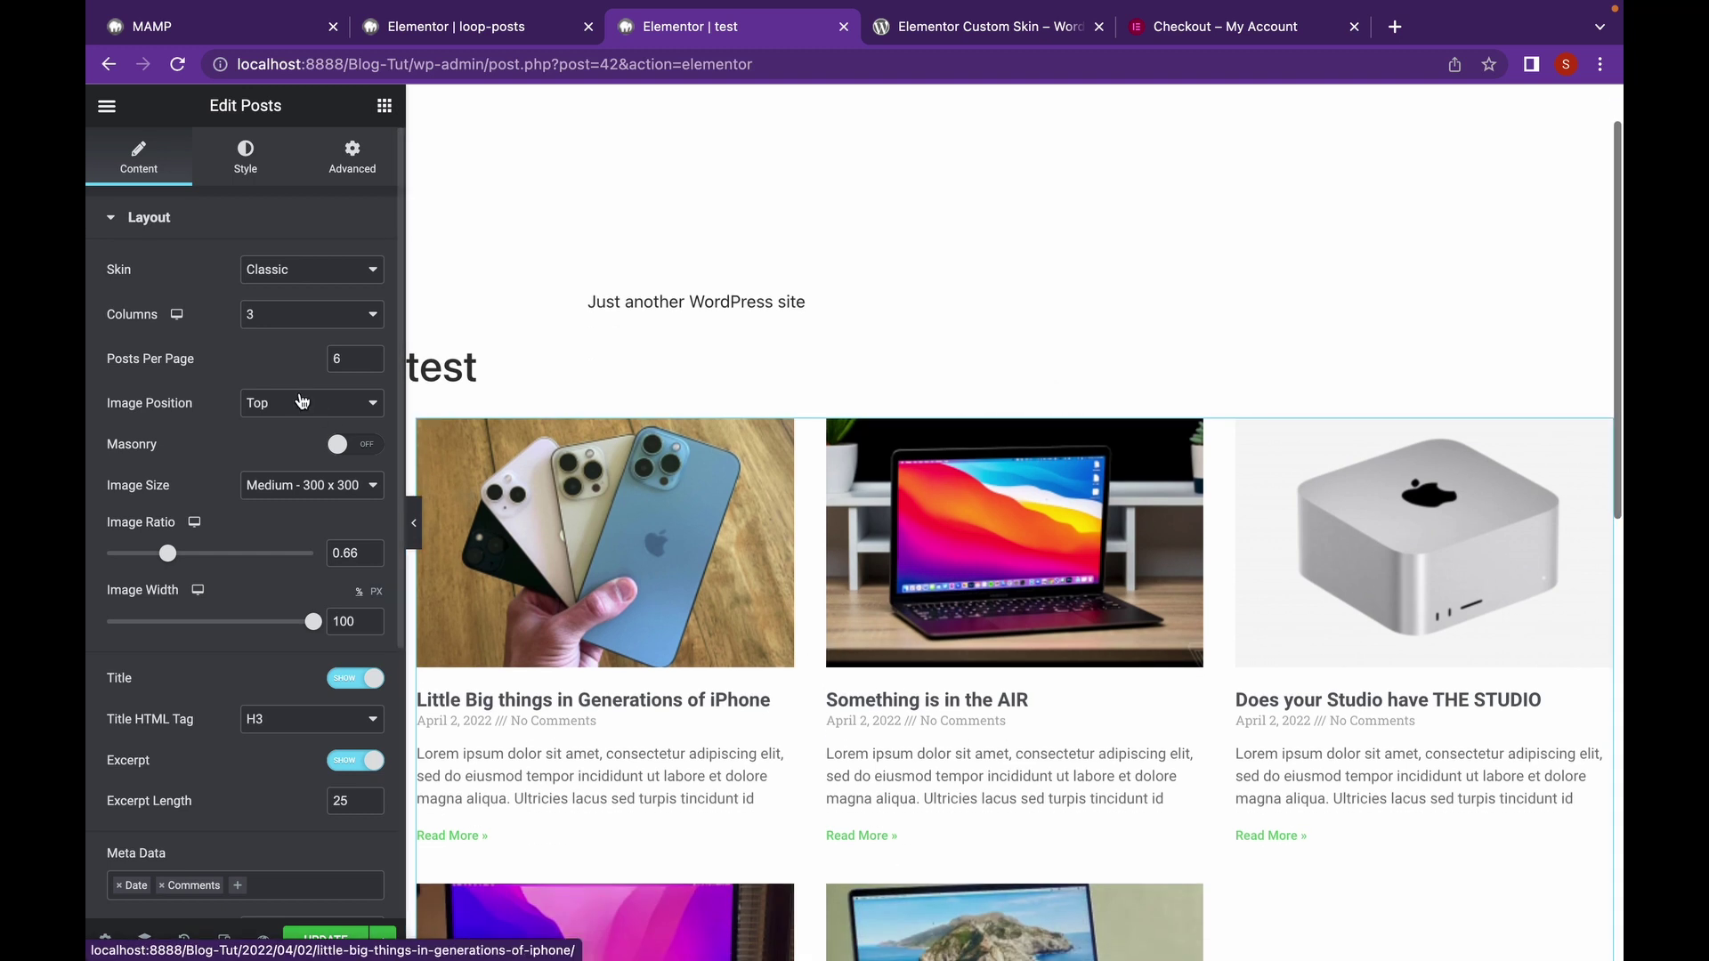
# - Set the Posts widget to the Custom skin using the loop-posts template
pyautogui.click(300, 279)
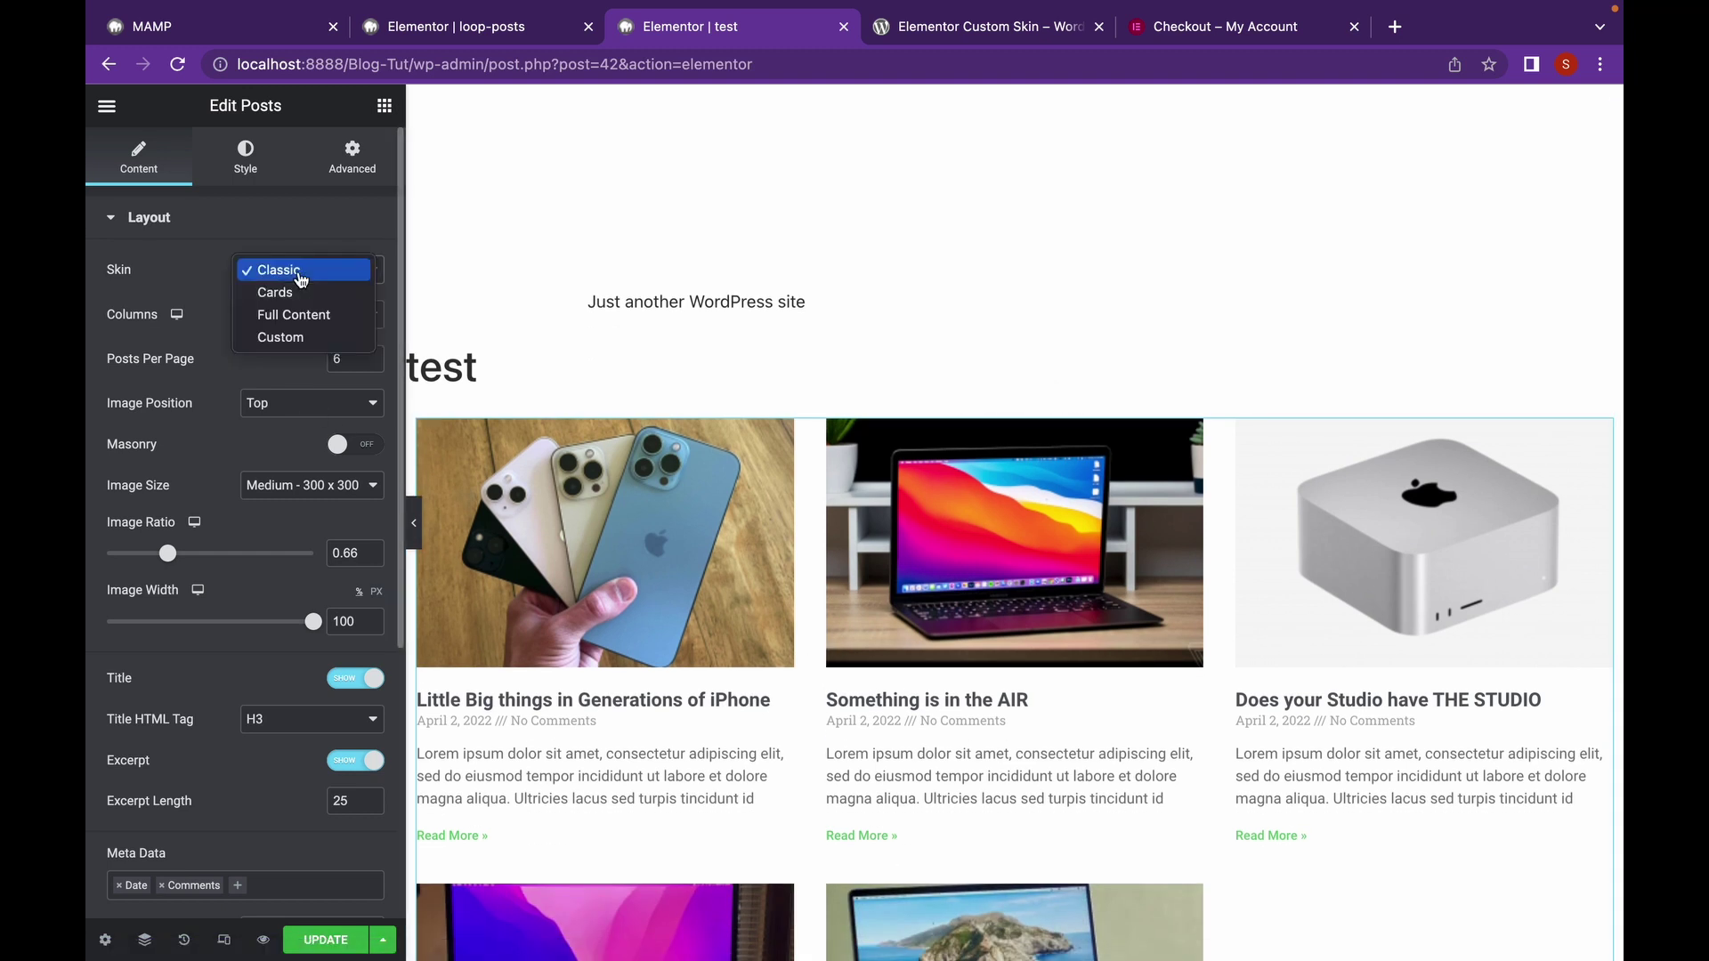
pyautogui.click(303, 337)
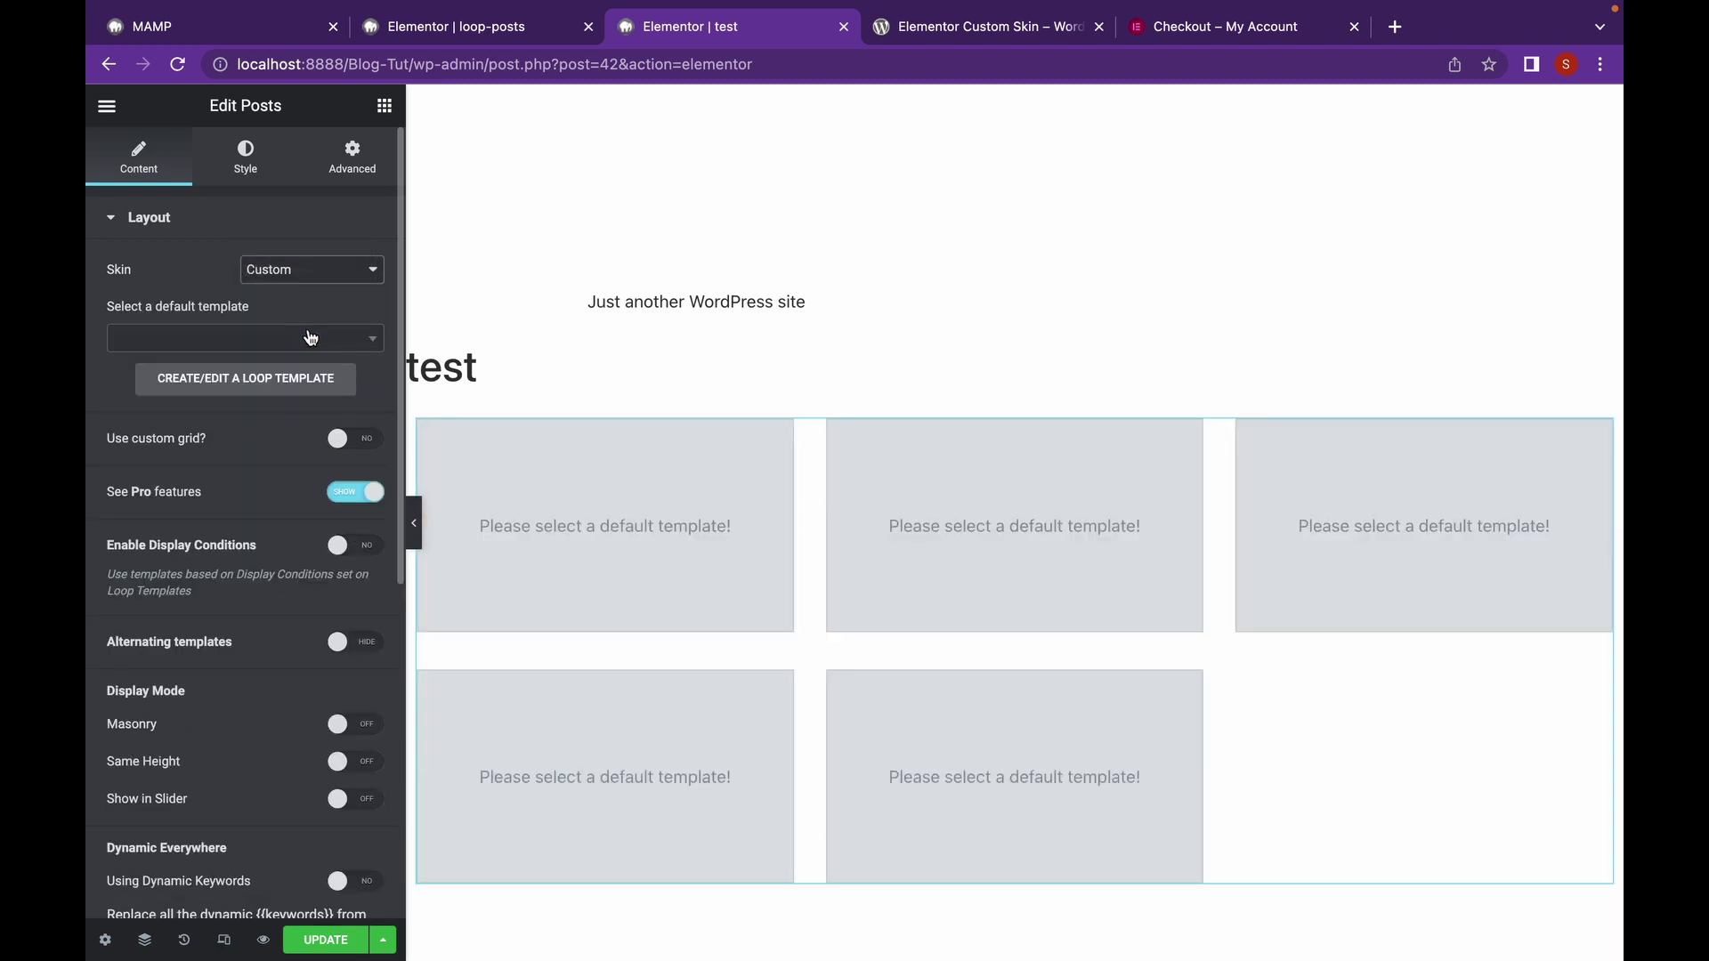
pyautogui.click(309, 337)
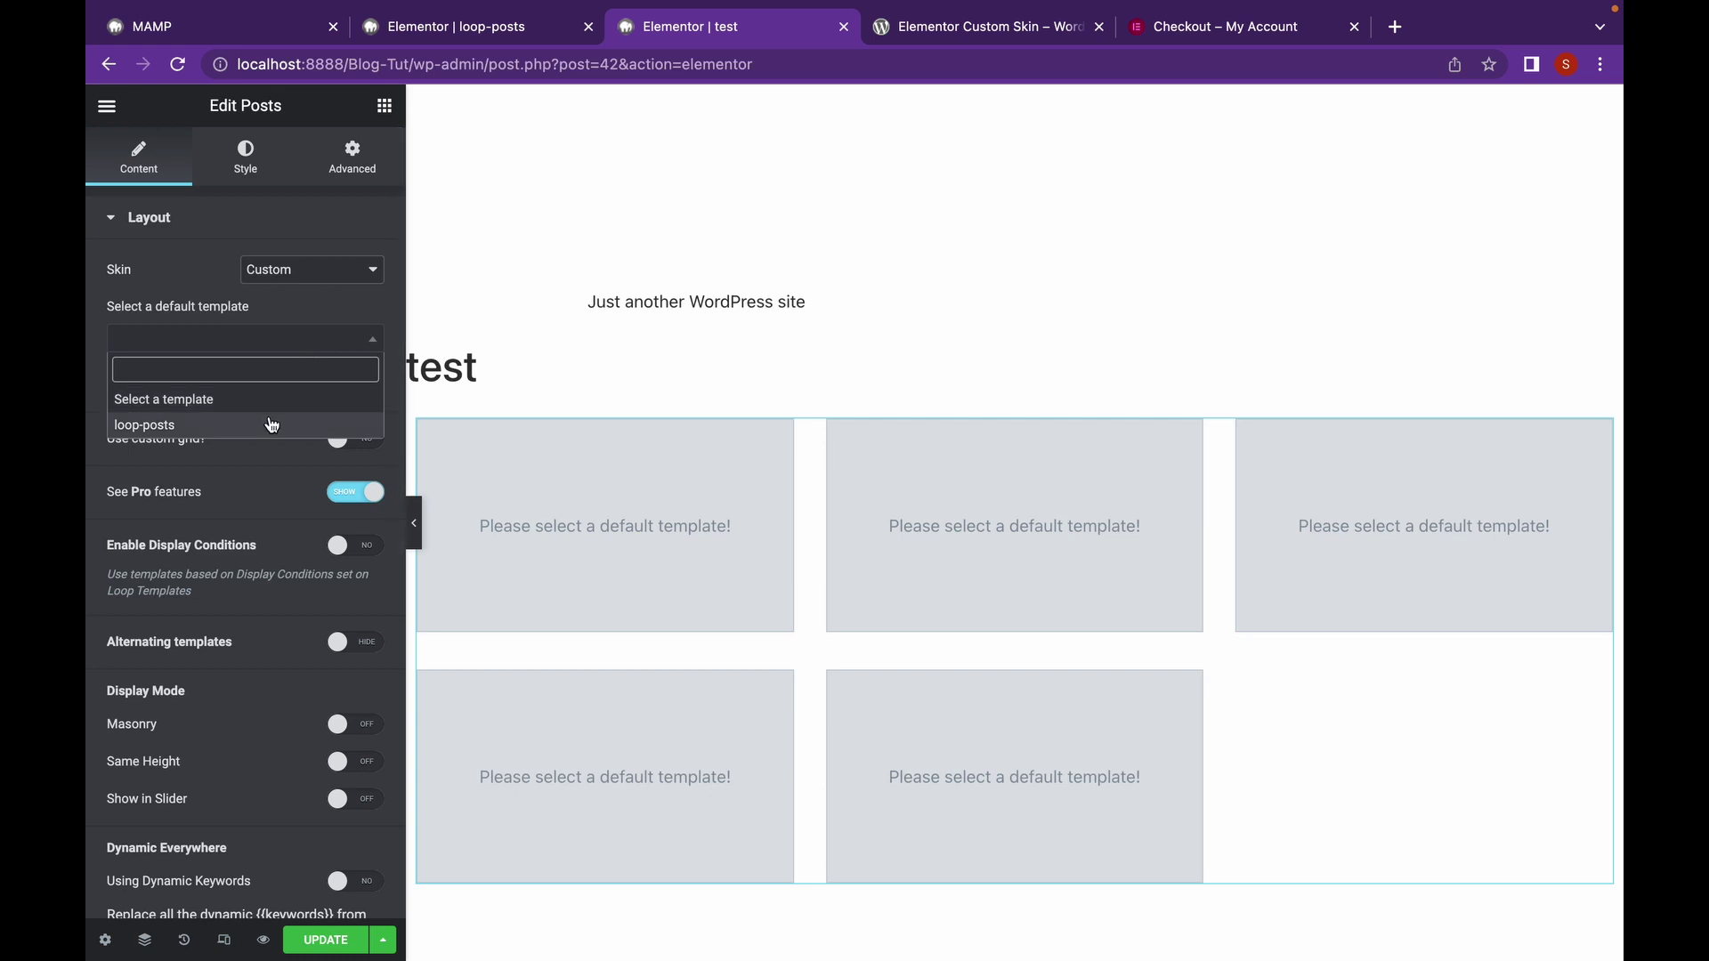
pyautogui.click(267, 425)
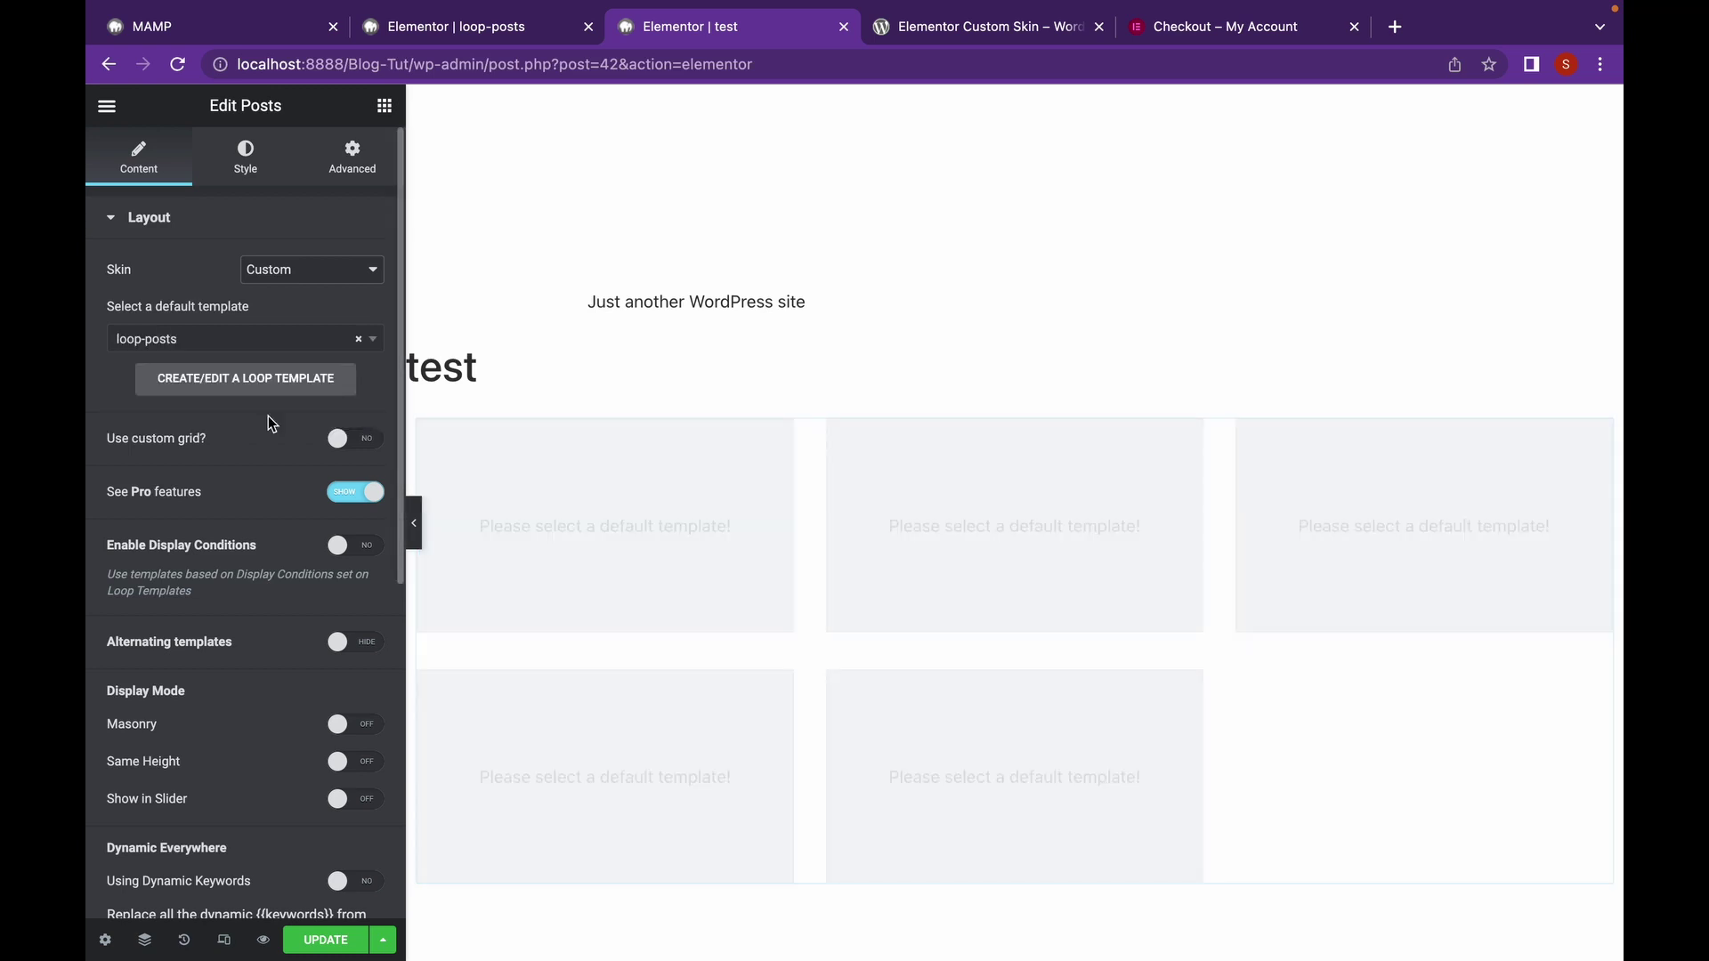
pyautogui.scroll(-1, 761, 468)
pyautogui.scroll(-2, 761, 469)
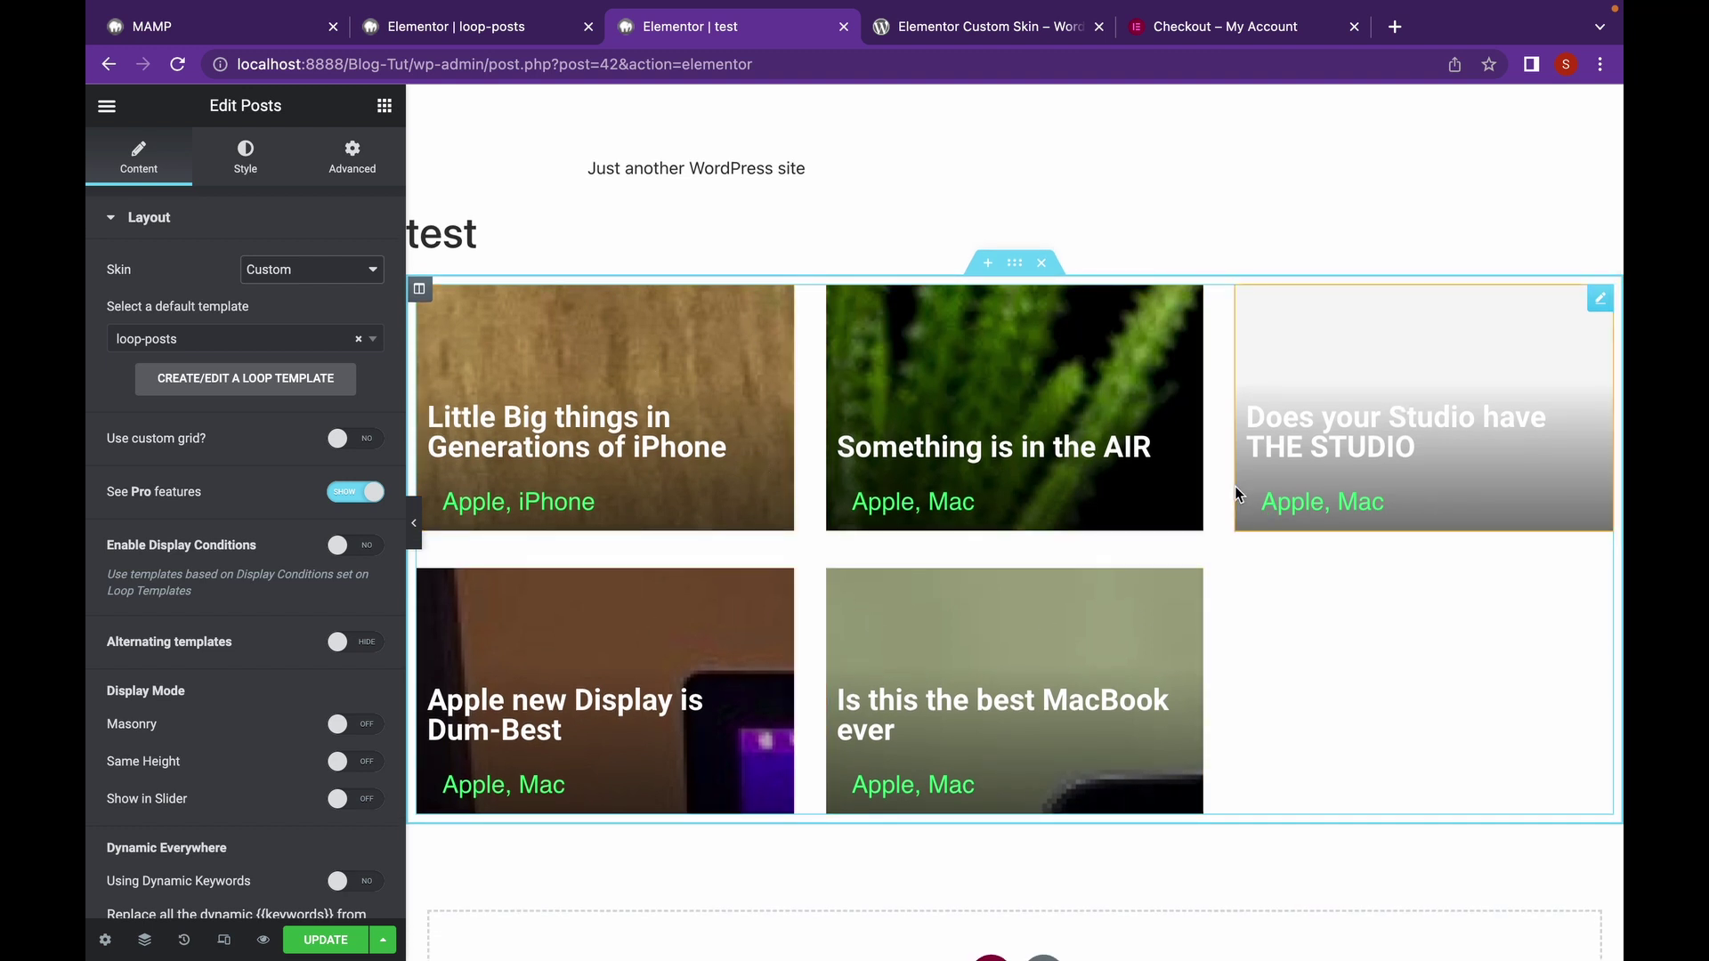
pyautogui.click(535, 42)
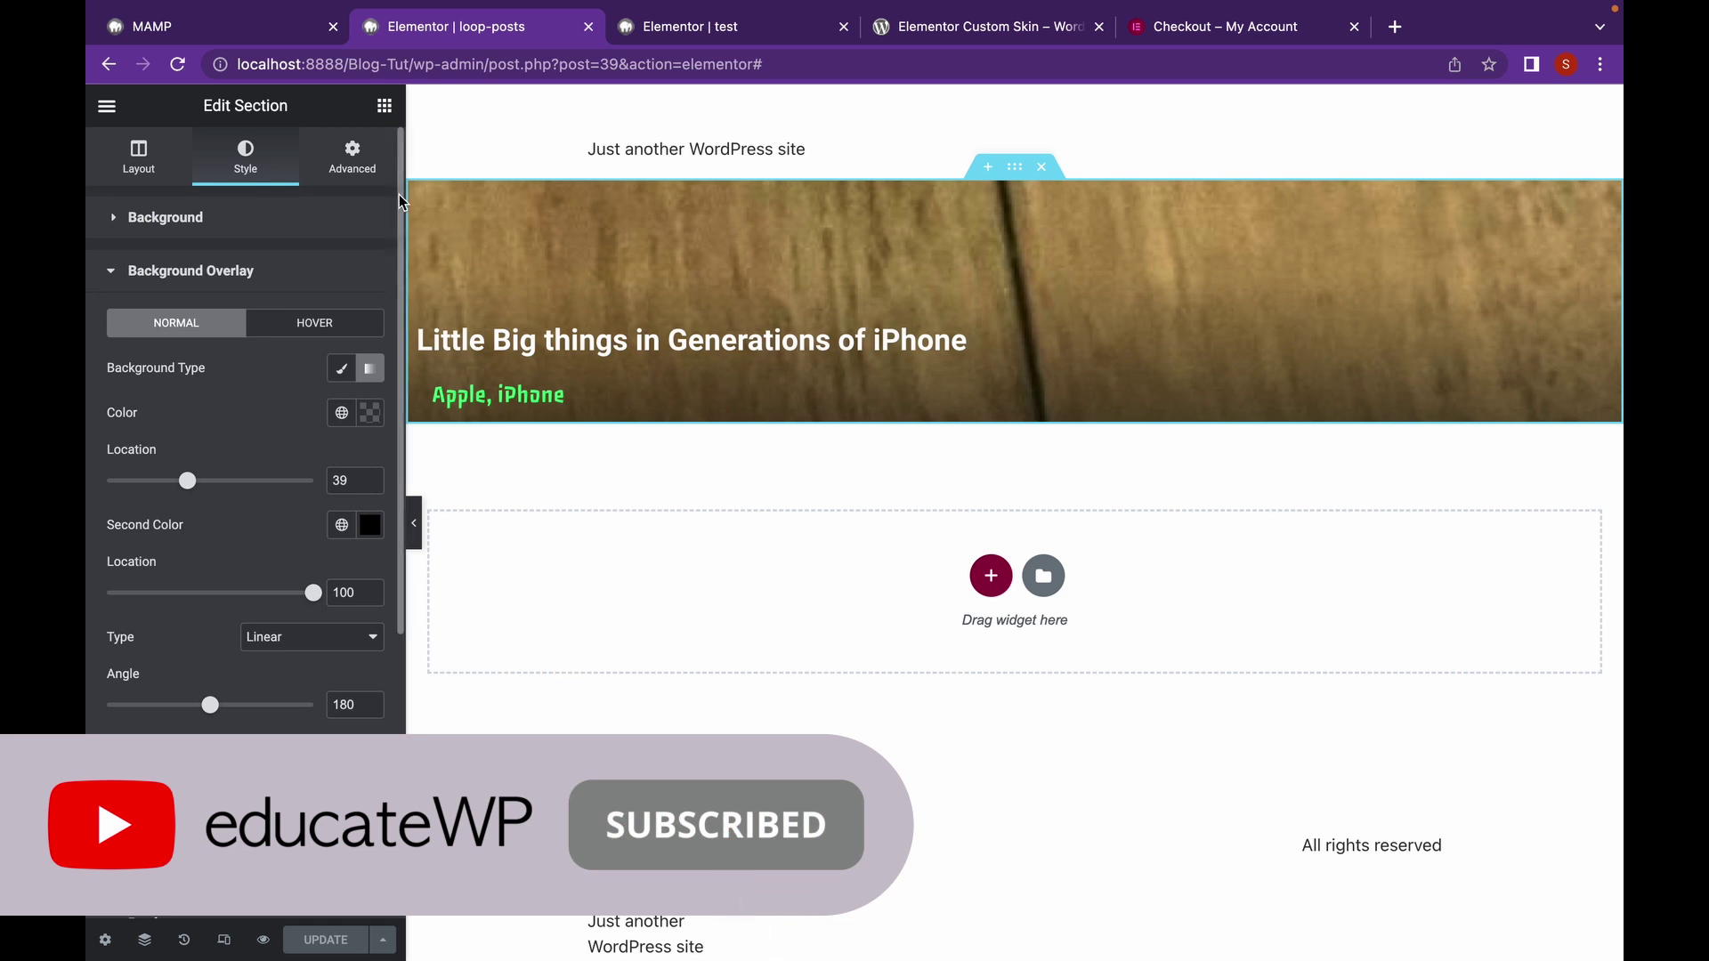
# - Set the banner background to Center Center position, No-repeat and Cover size
pyautogui.click(150, 159)
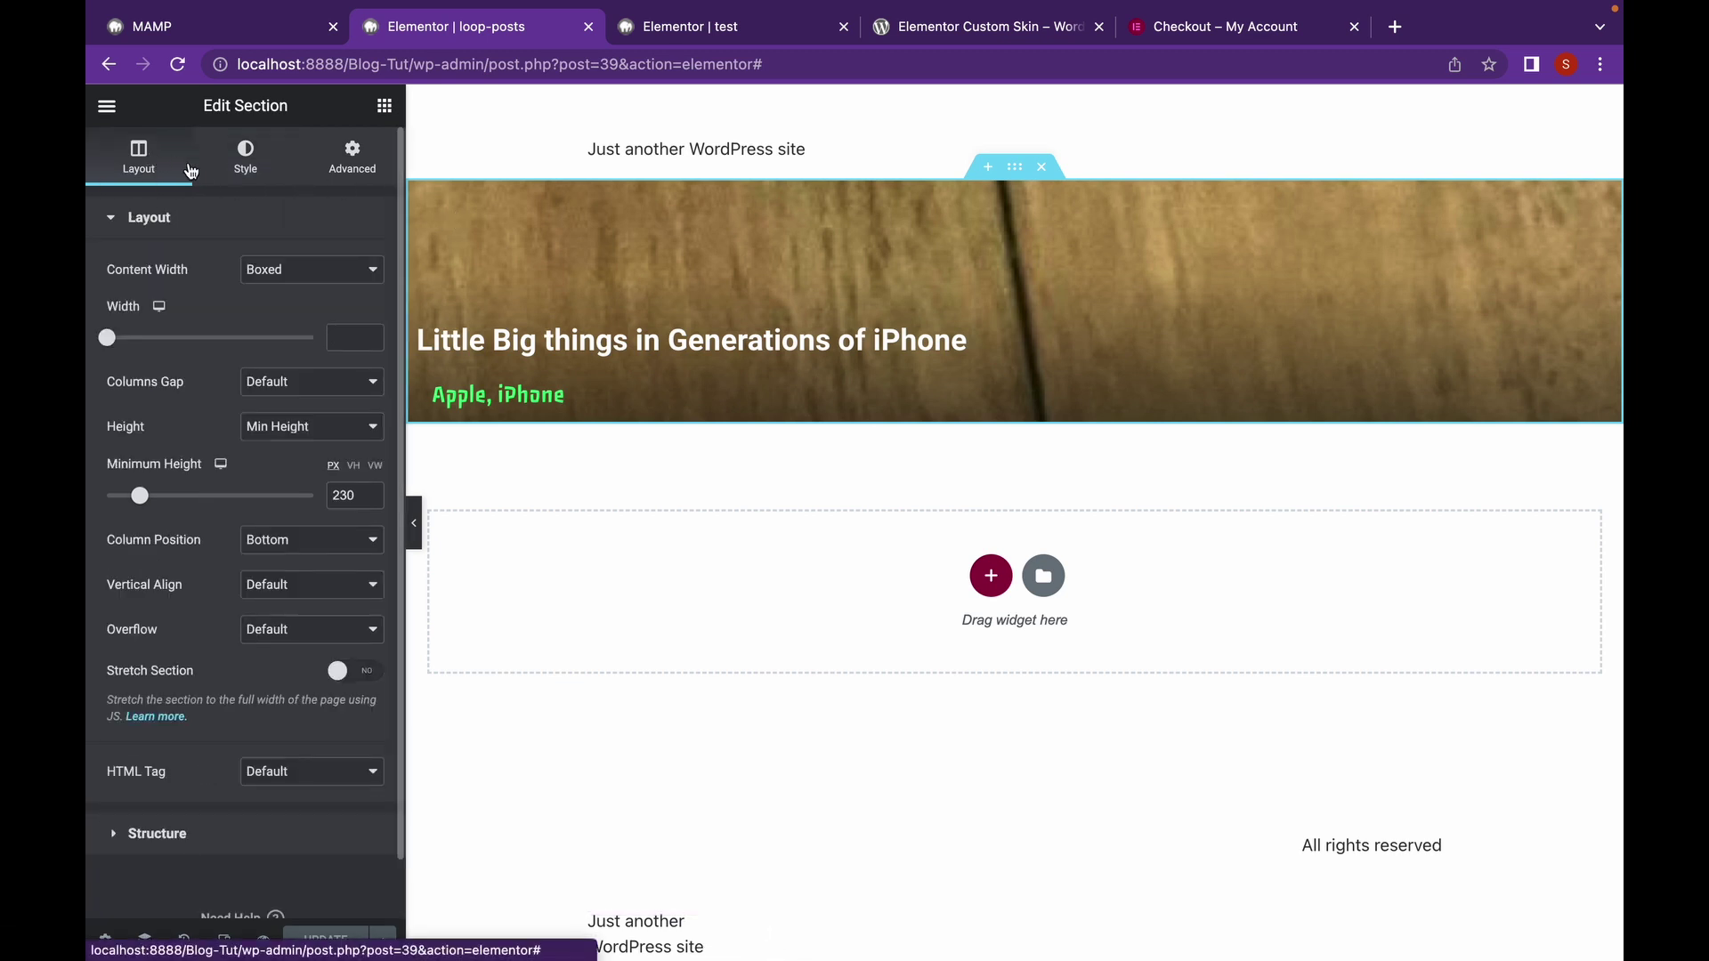
pyautogui.click(236, 173)
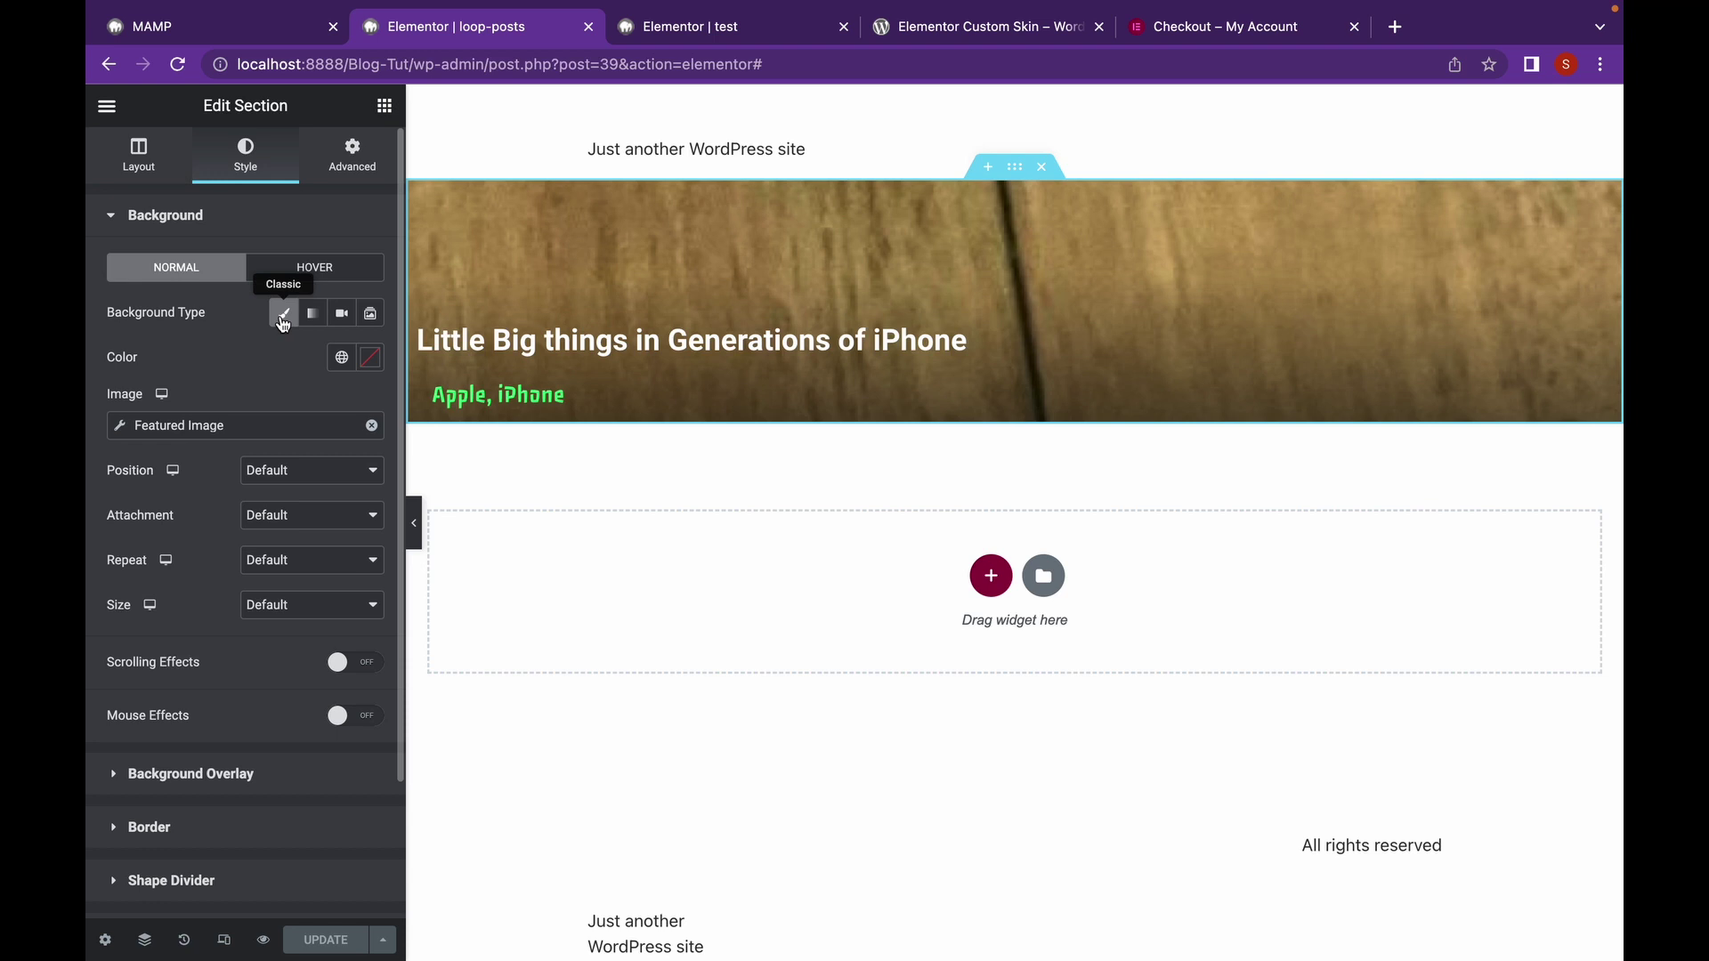
pyautogui.scroll(-3, 331, 365)
pyautogui.click(347, 354)
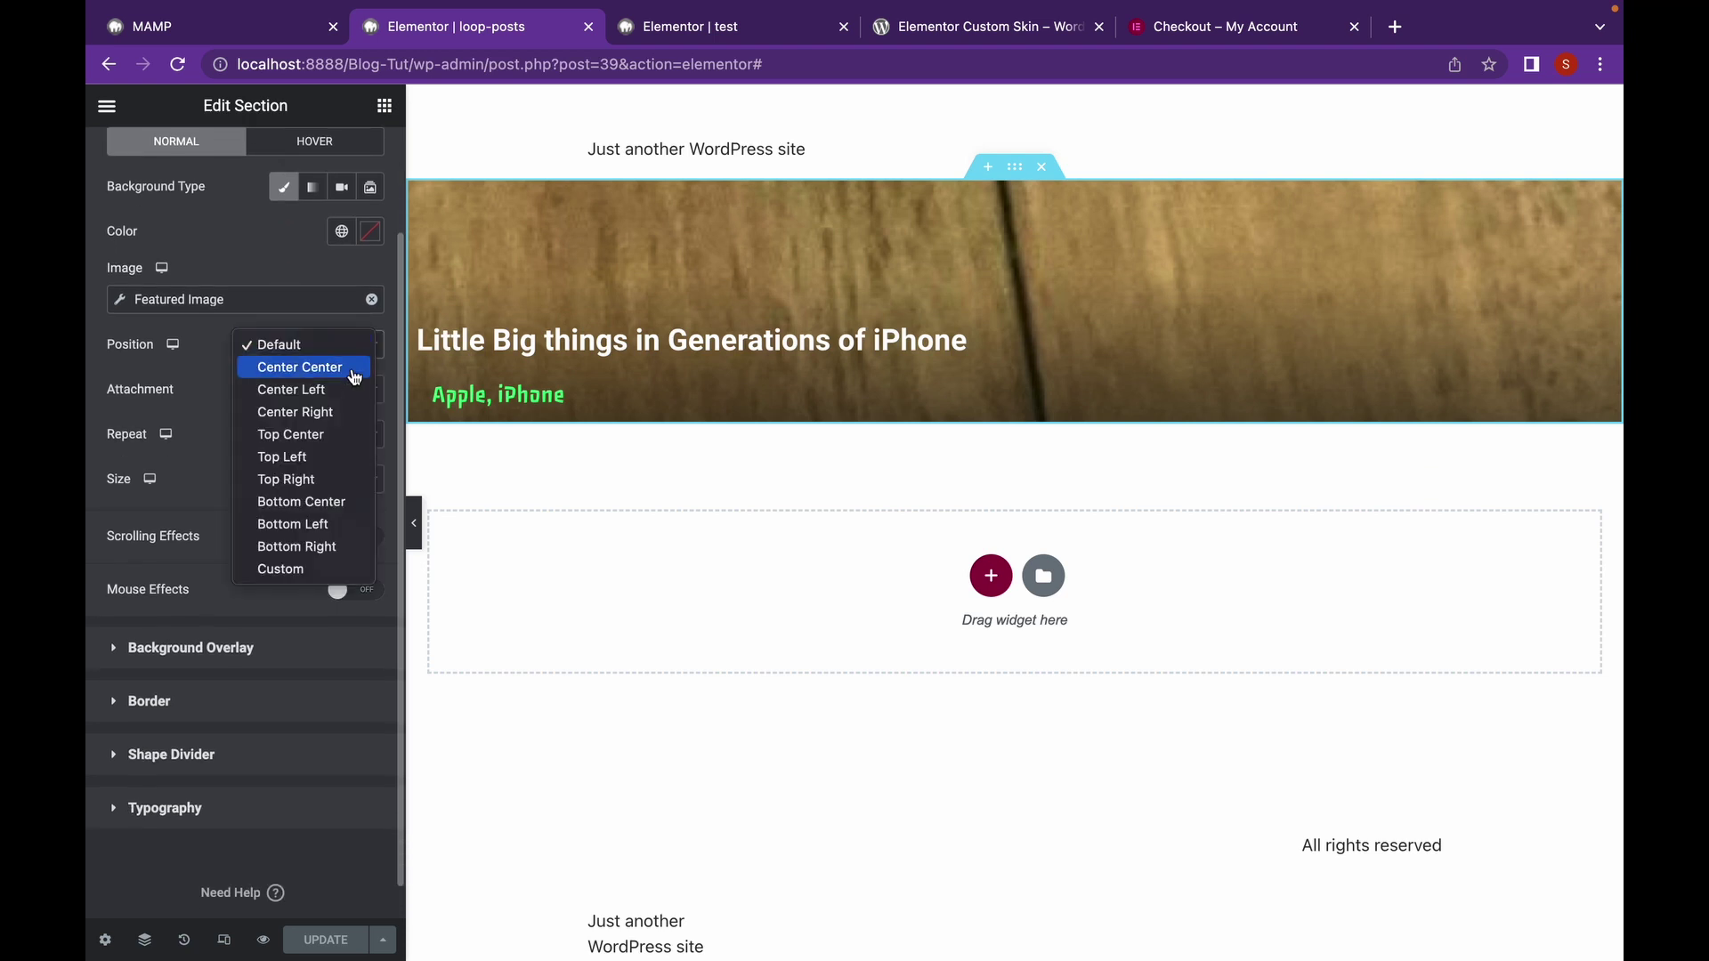
pyautogui.click(354, 368)
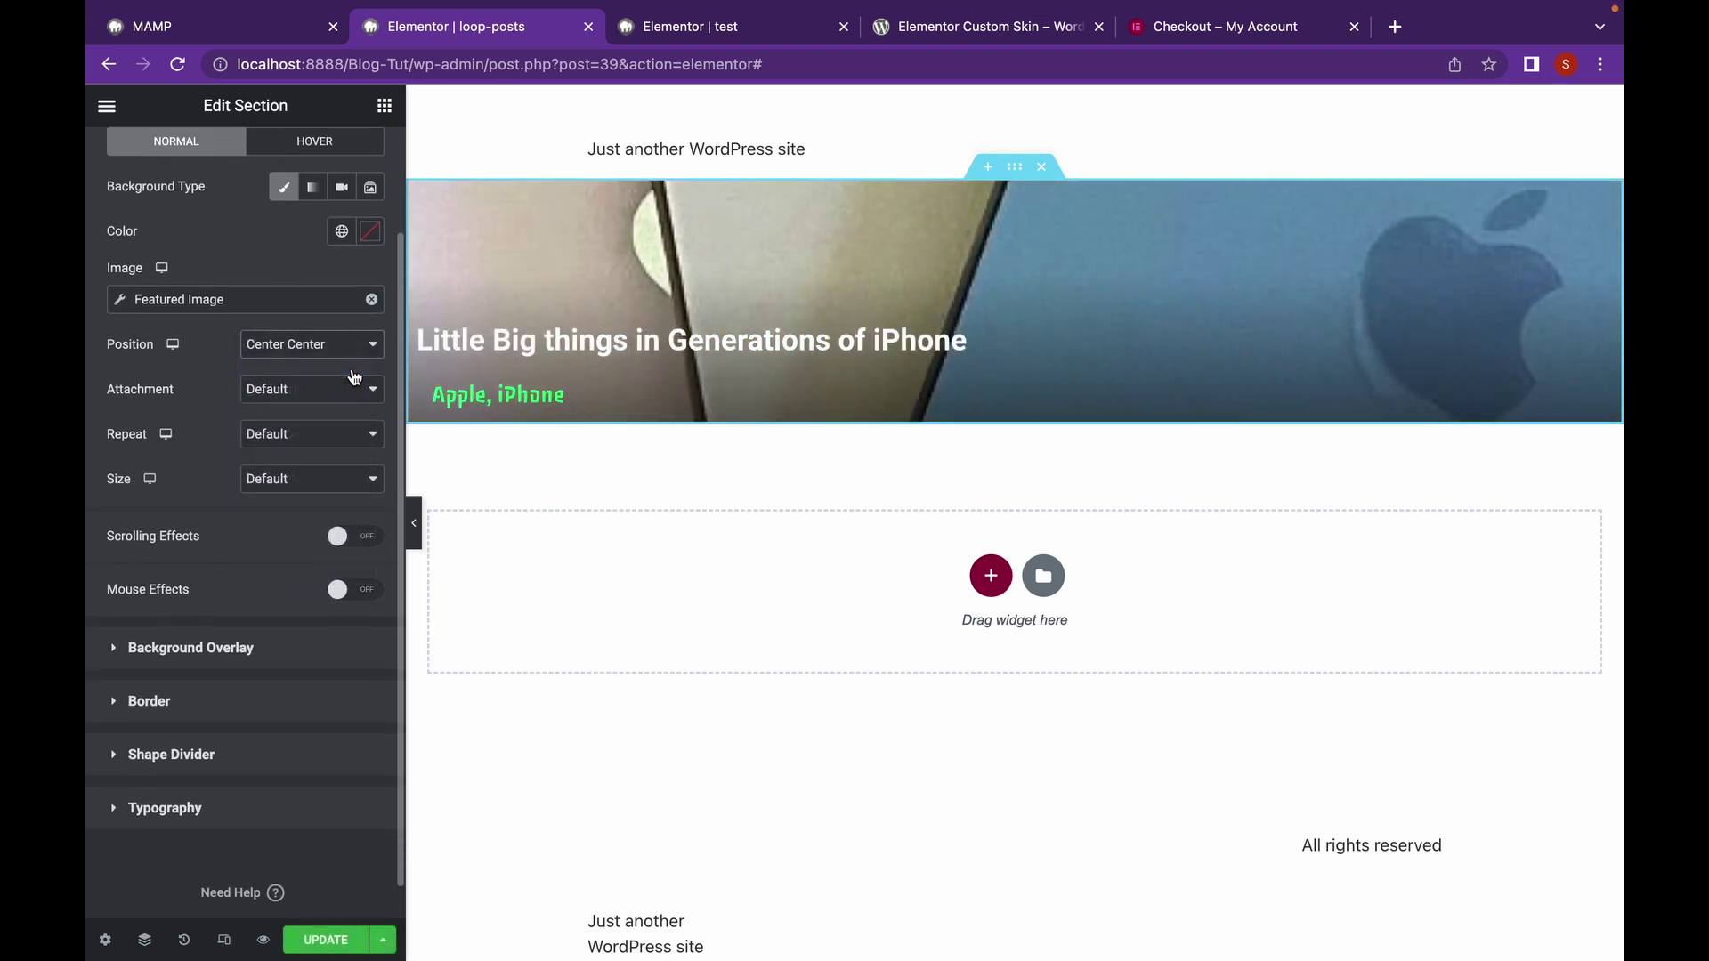
pyautogui.click(361, 443)
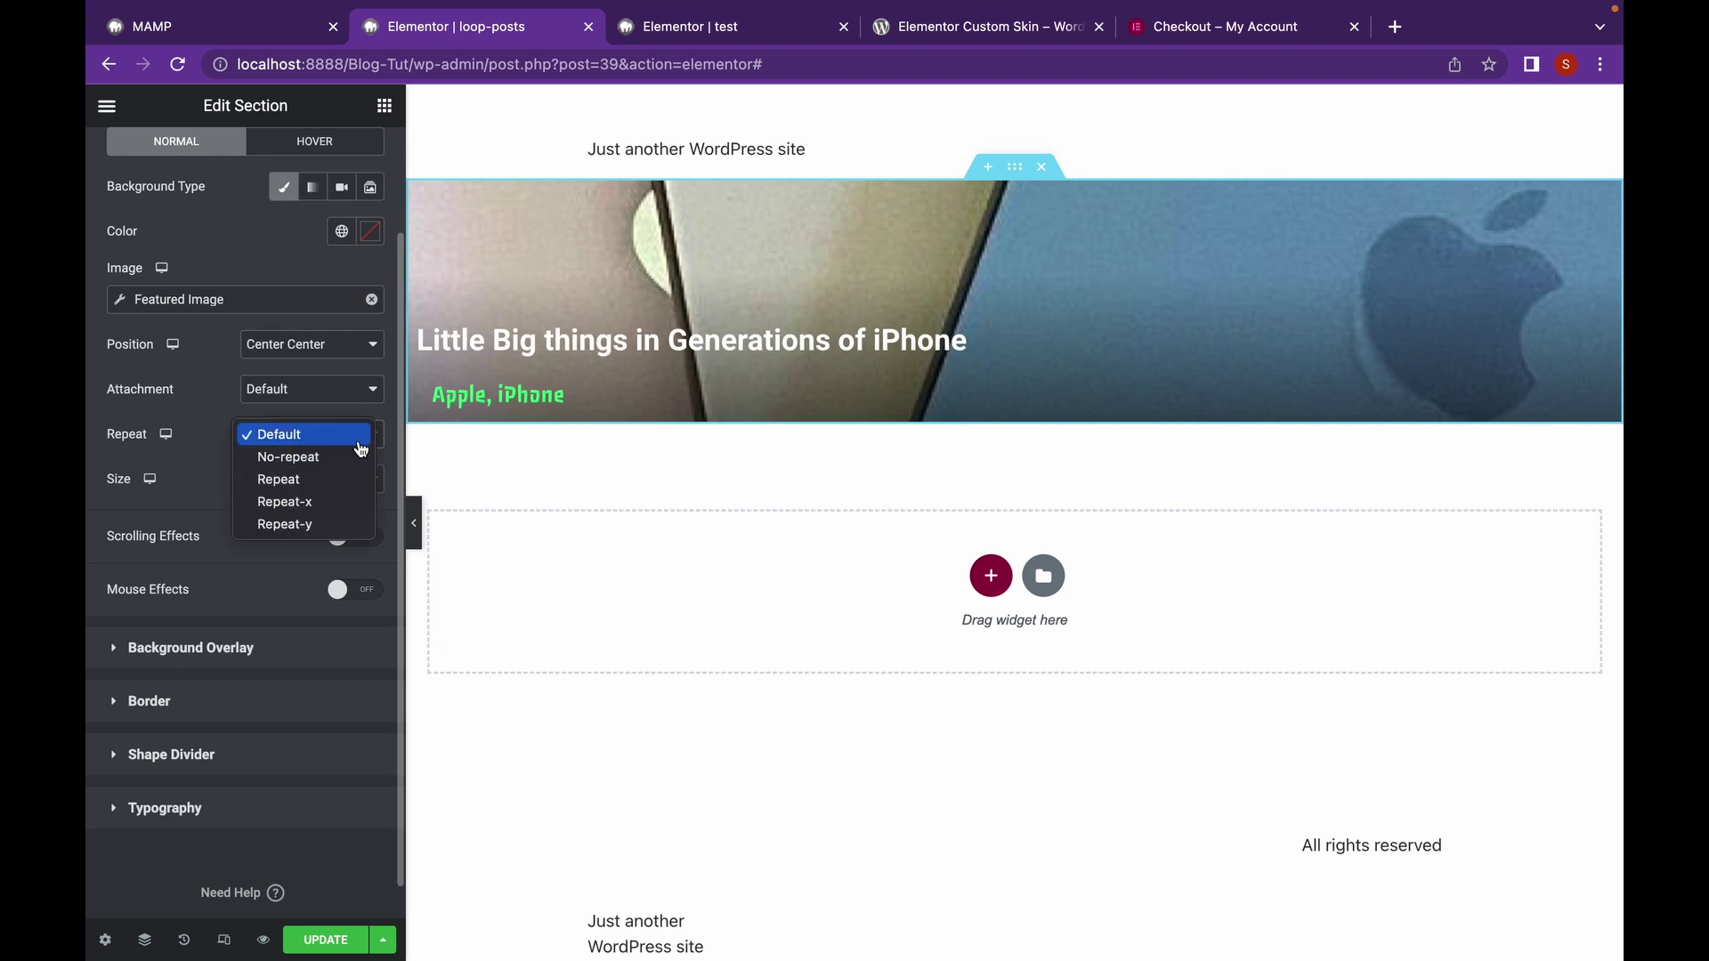
pyautogui.click(361, 459)
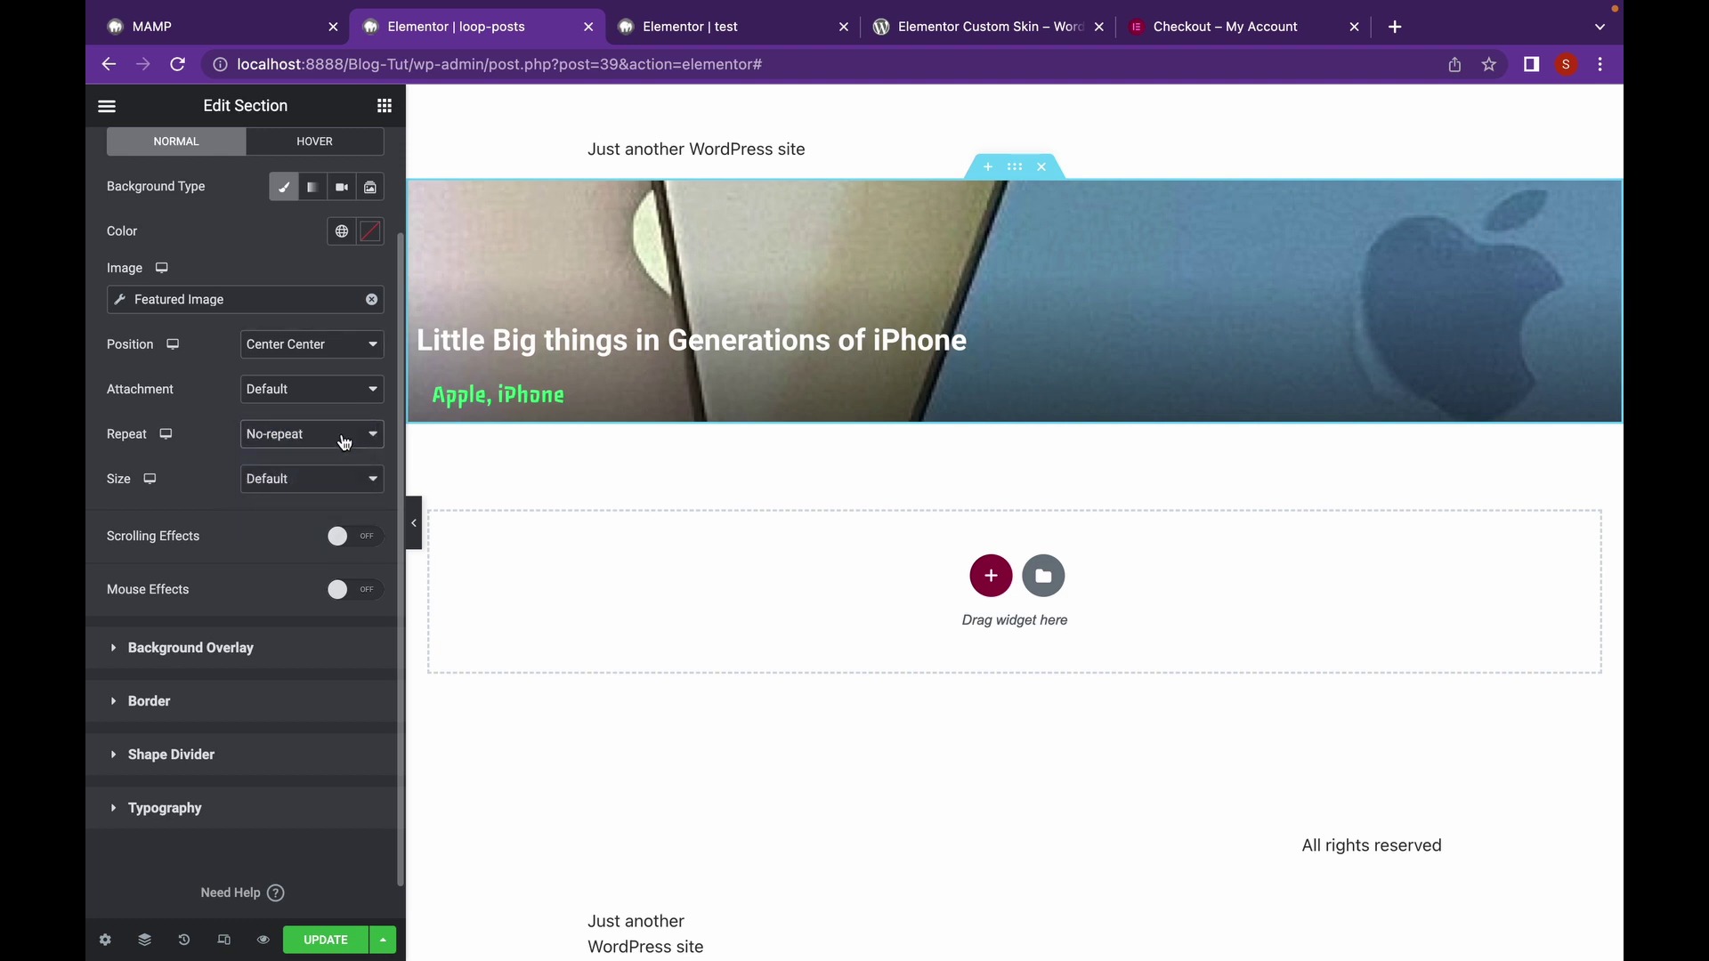
pyautogui.click(348, 399)
pyautogui.click(347, 403)
pyautogui.click(347, 476)
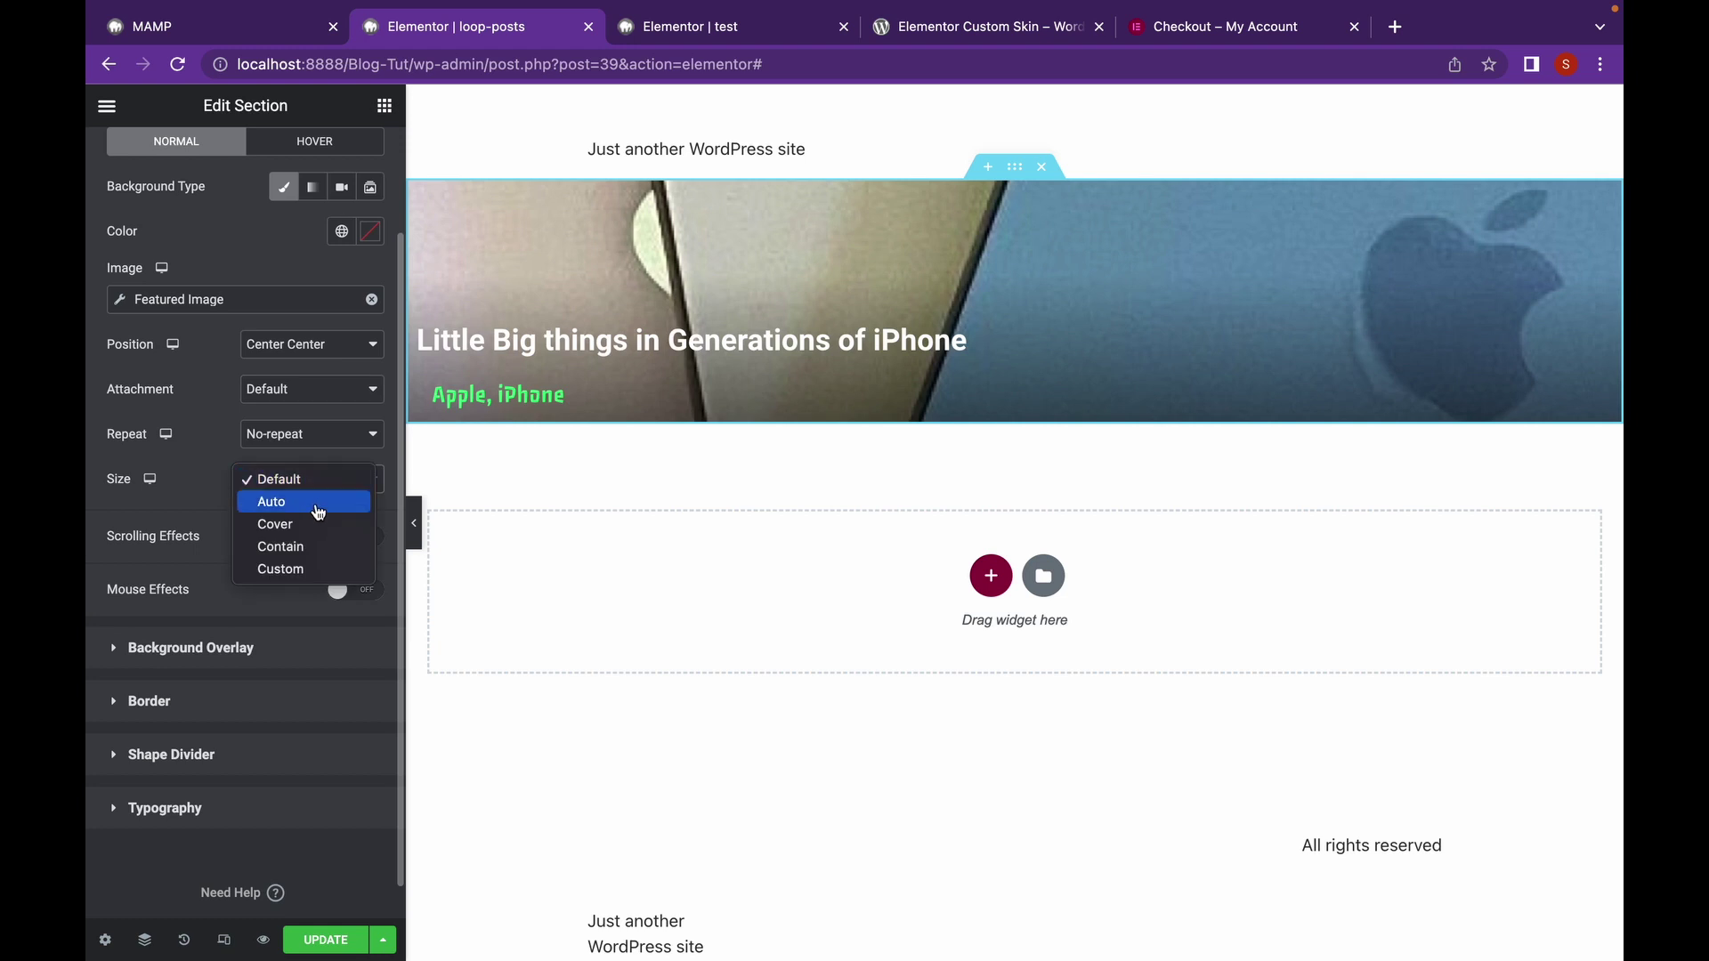
pyautogui.click(325, 529)
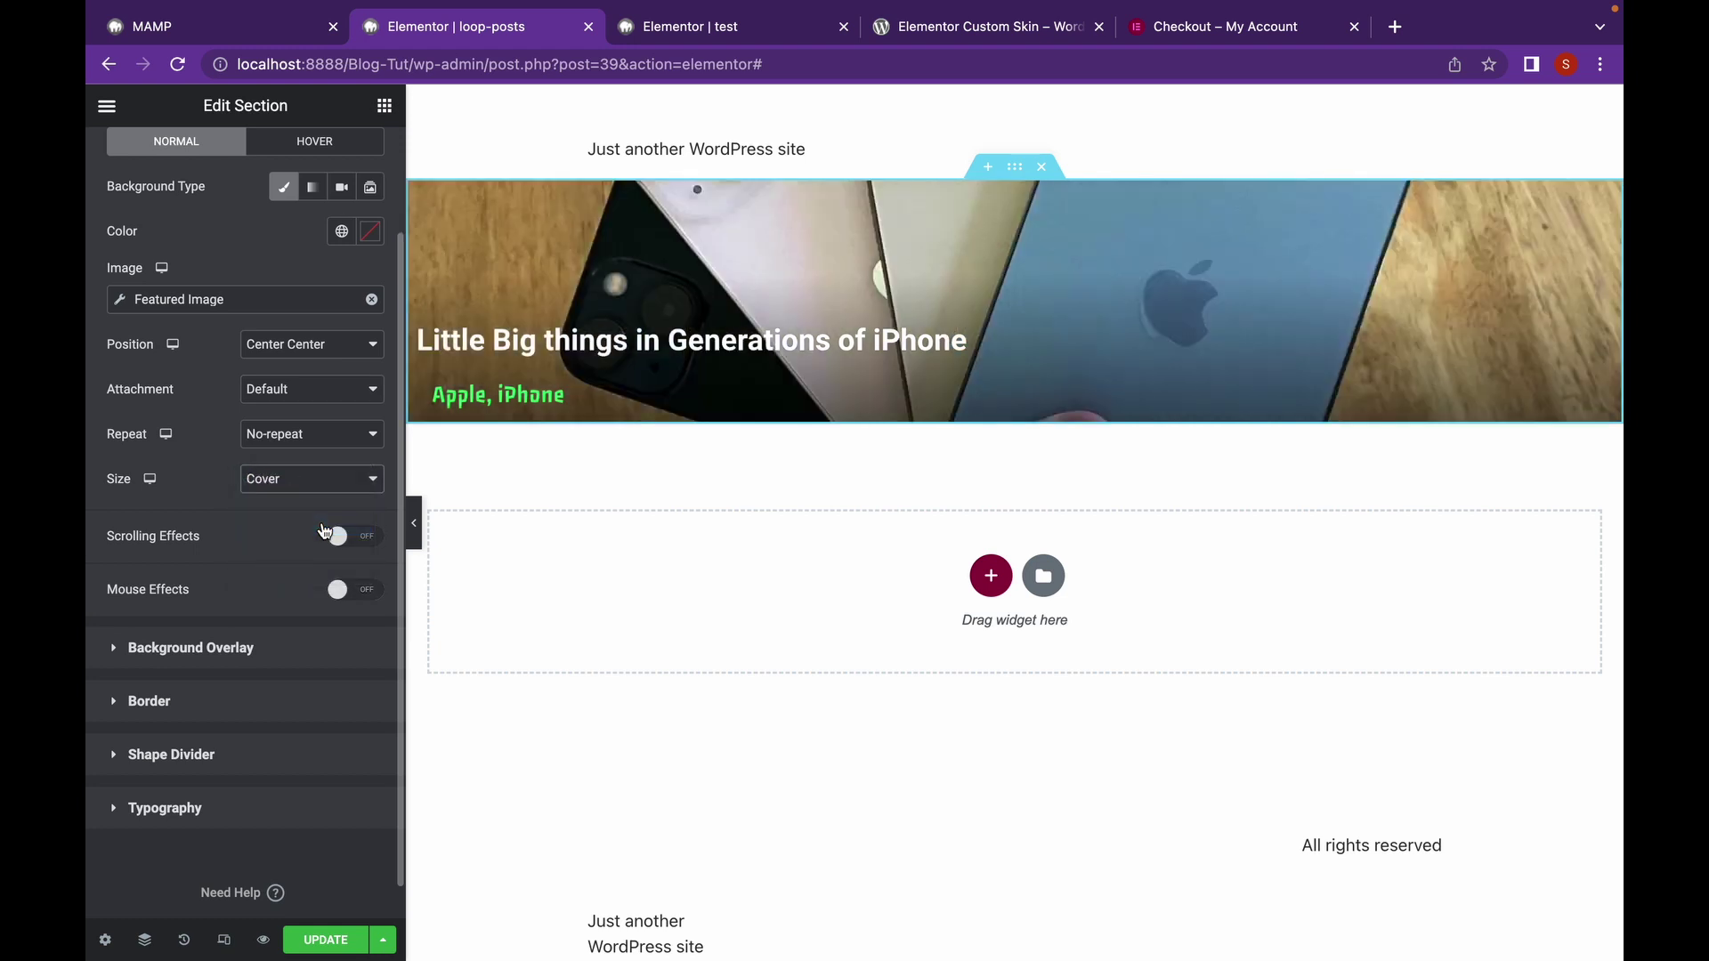
# - Save the template without display conditions and reload the test page
pyautogui.click(338, 944)
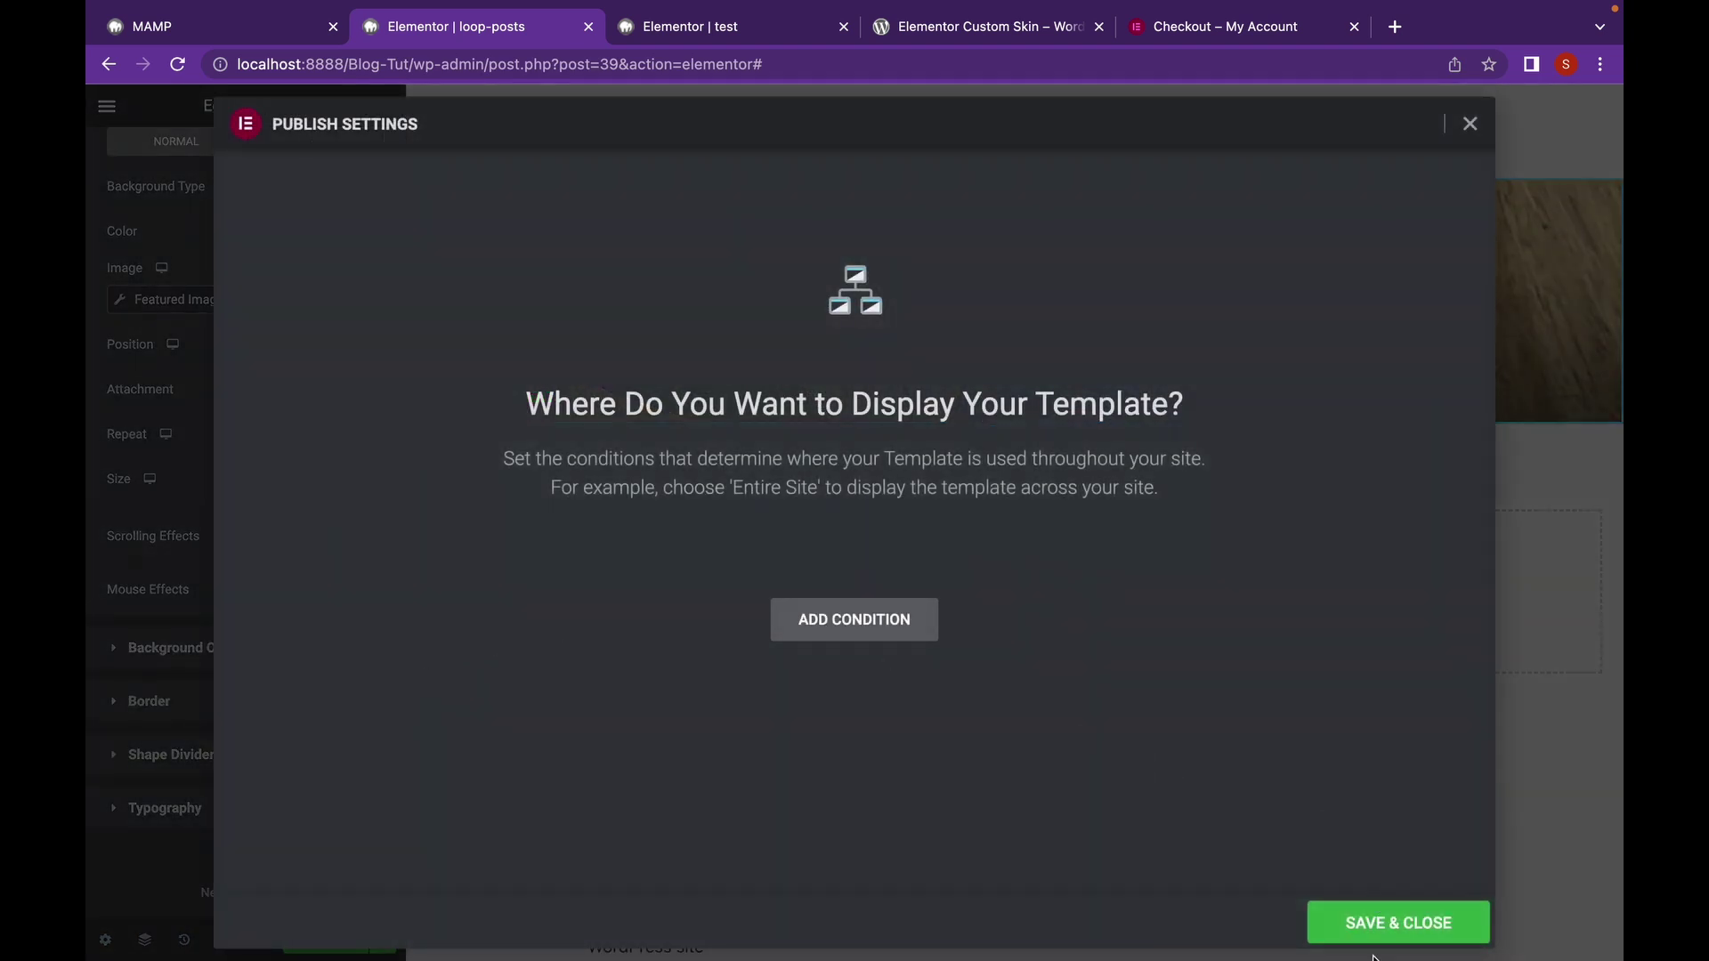
pyautogui.click(1378, 933)
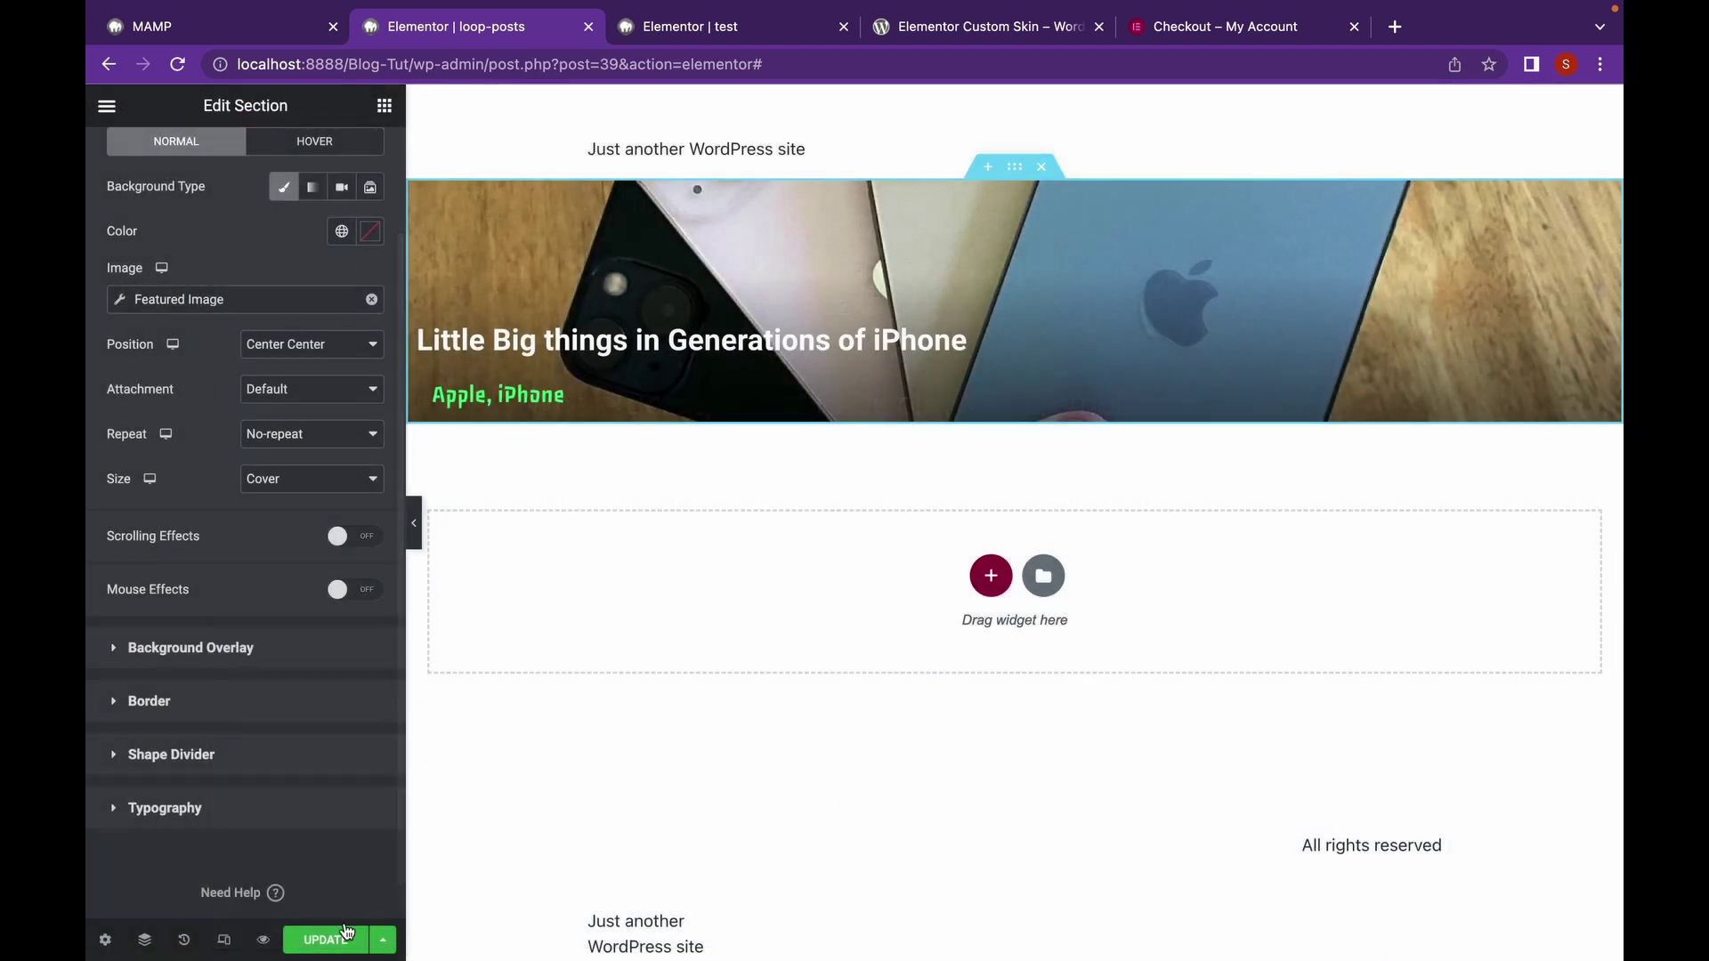
pyautogui.click(346, 936)
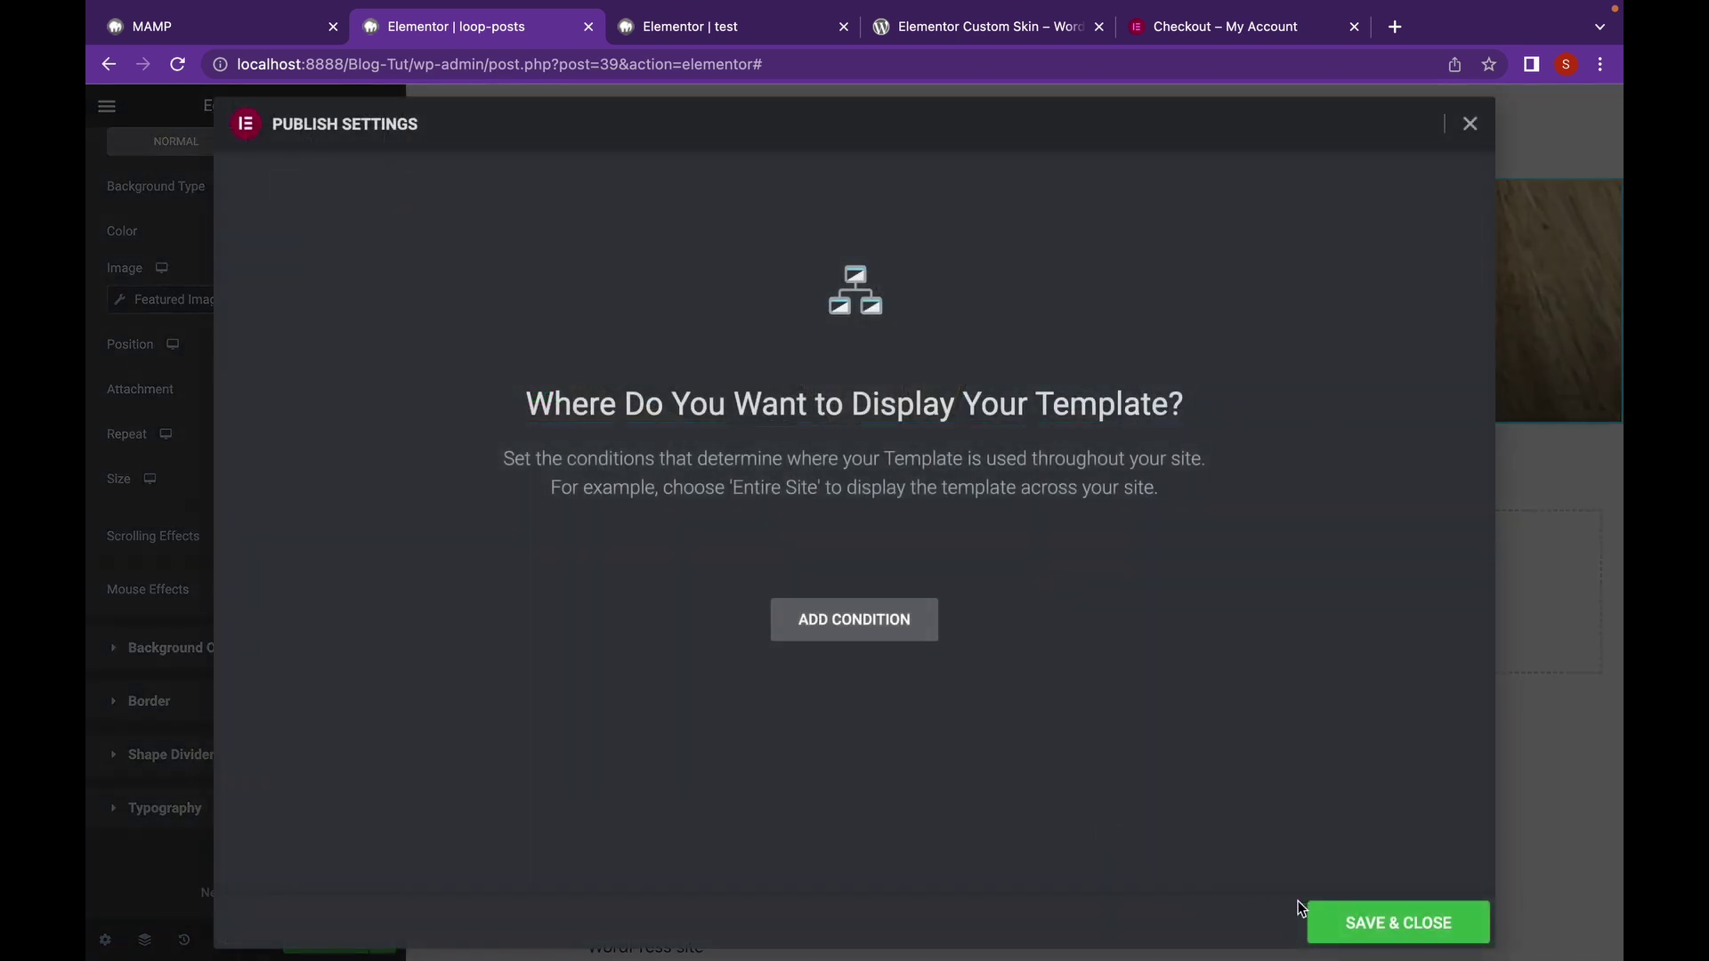
pyautogui.click(1358, 930)
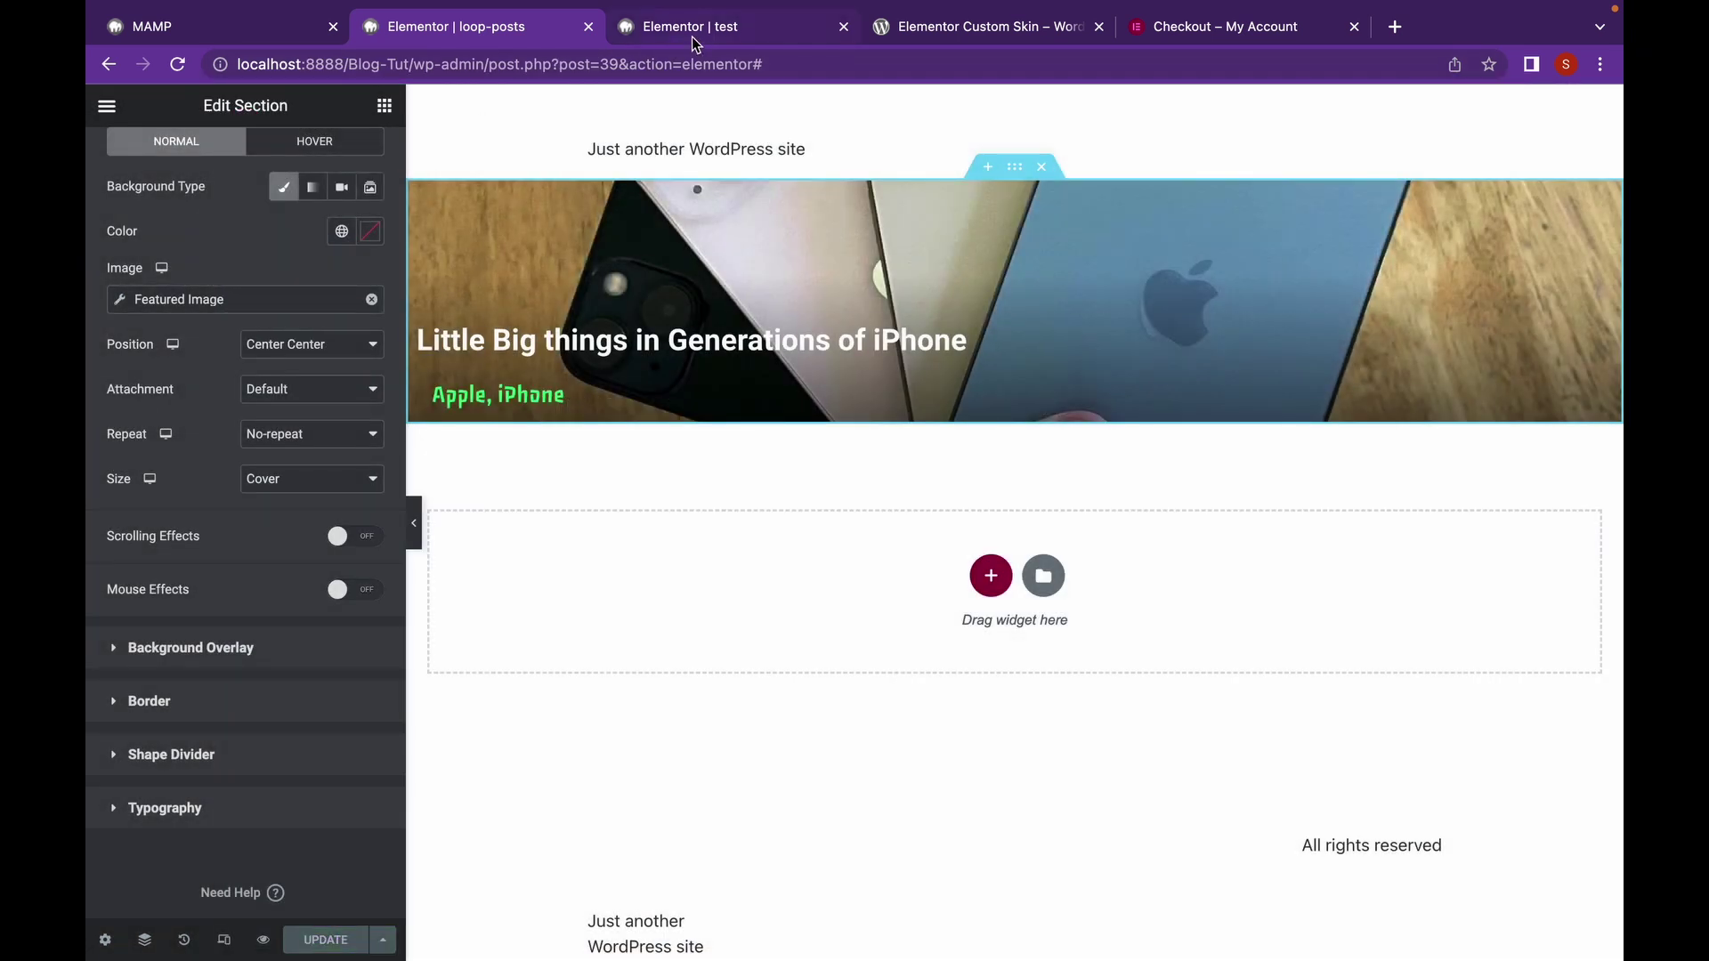
pyautogui.click(696, 37)
pyautogui.click(177, 64)
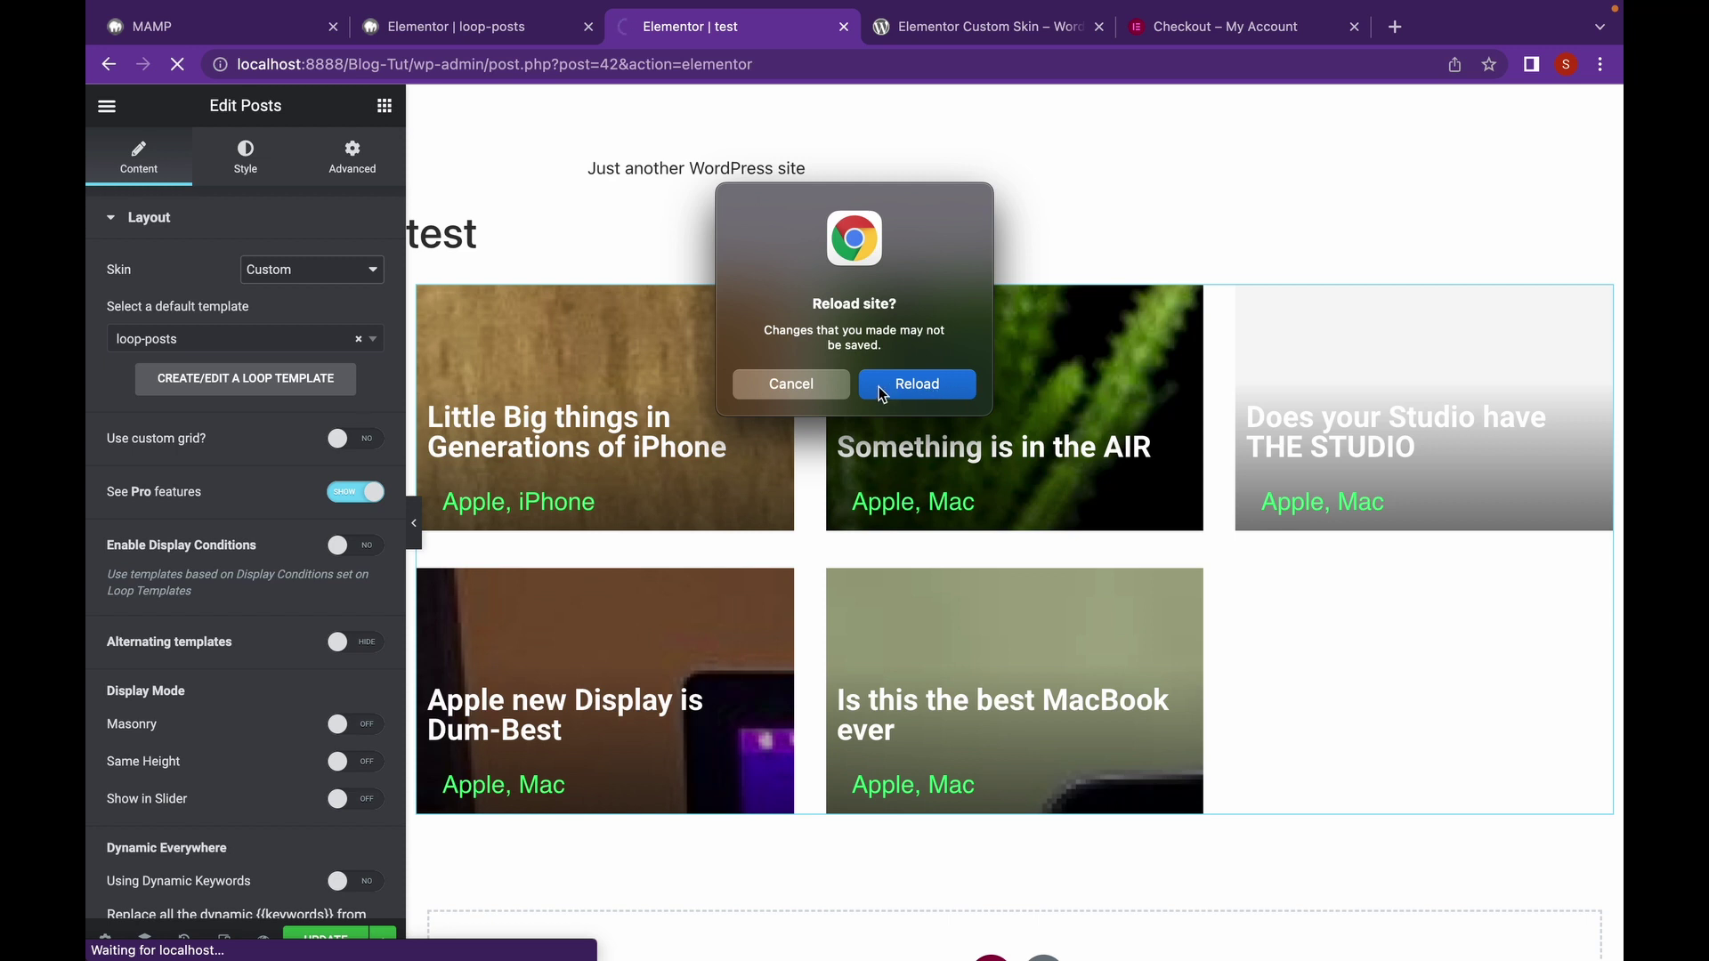
# - Confirm the reload and add a Posts widget found by searching 'post'
pyautogui.click(900, 385)
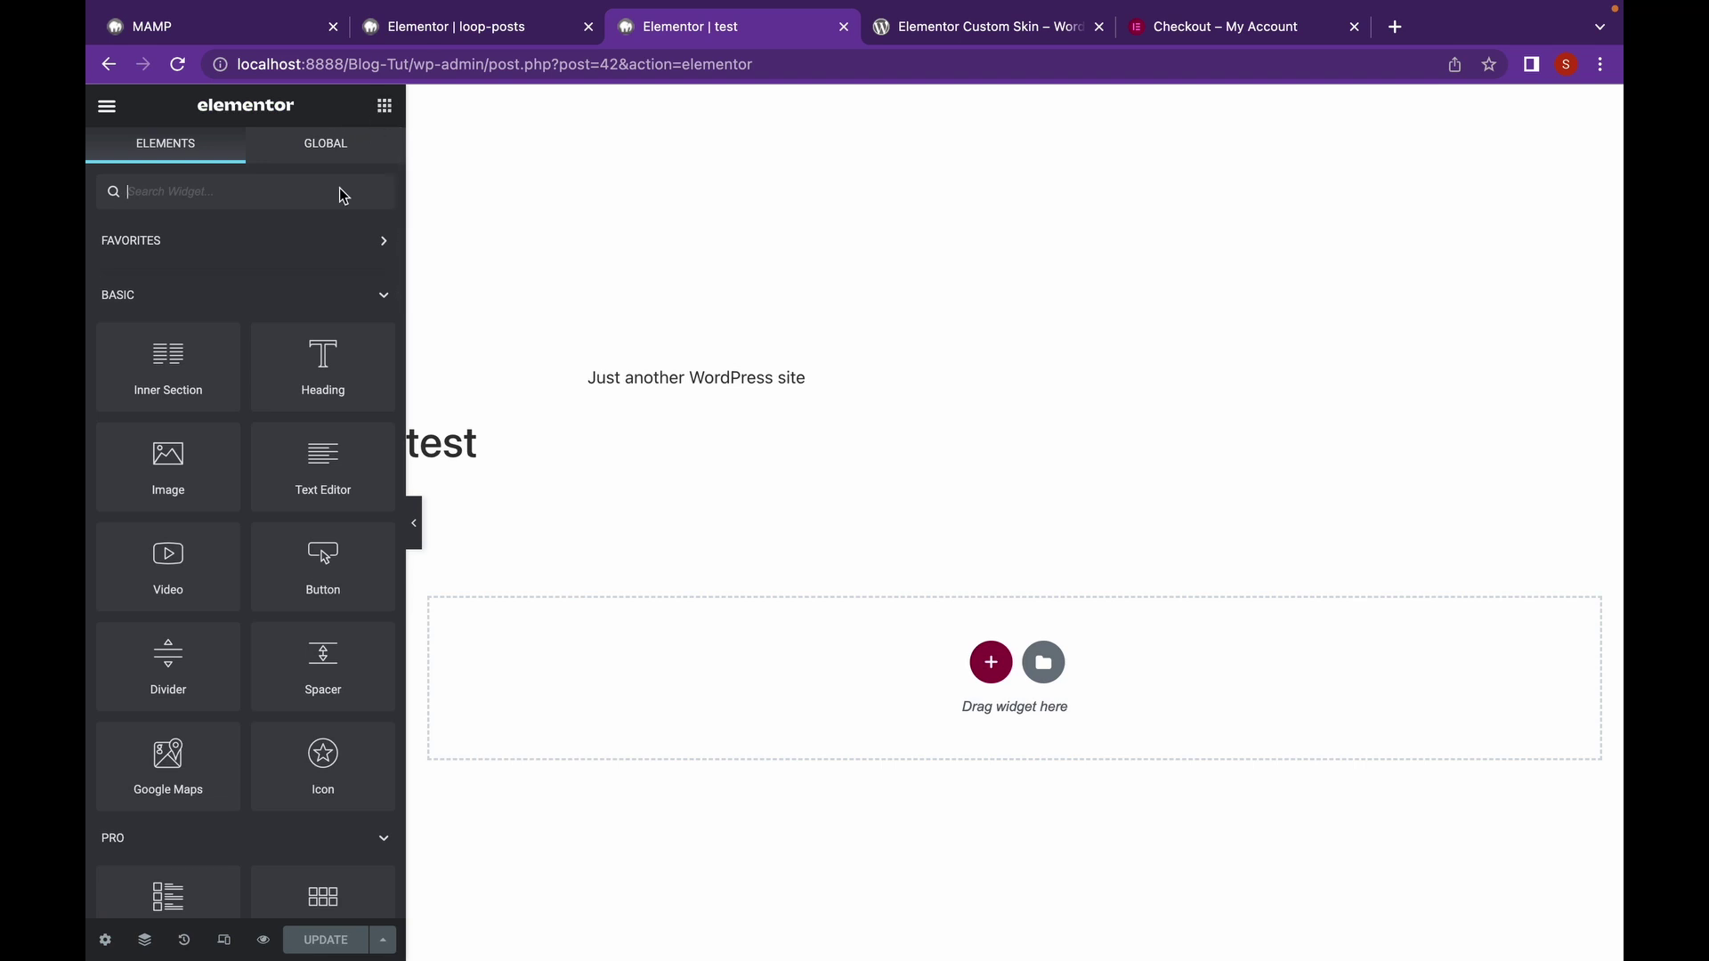
pyautogui.write('post')
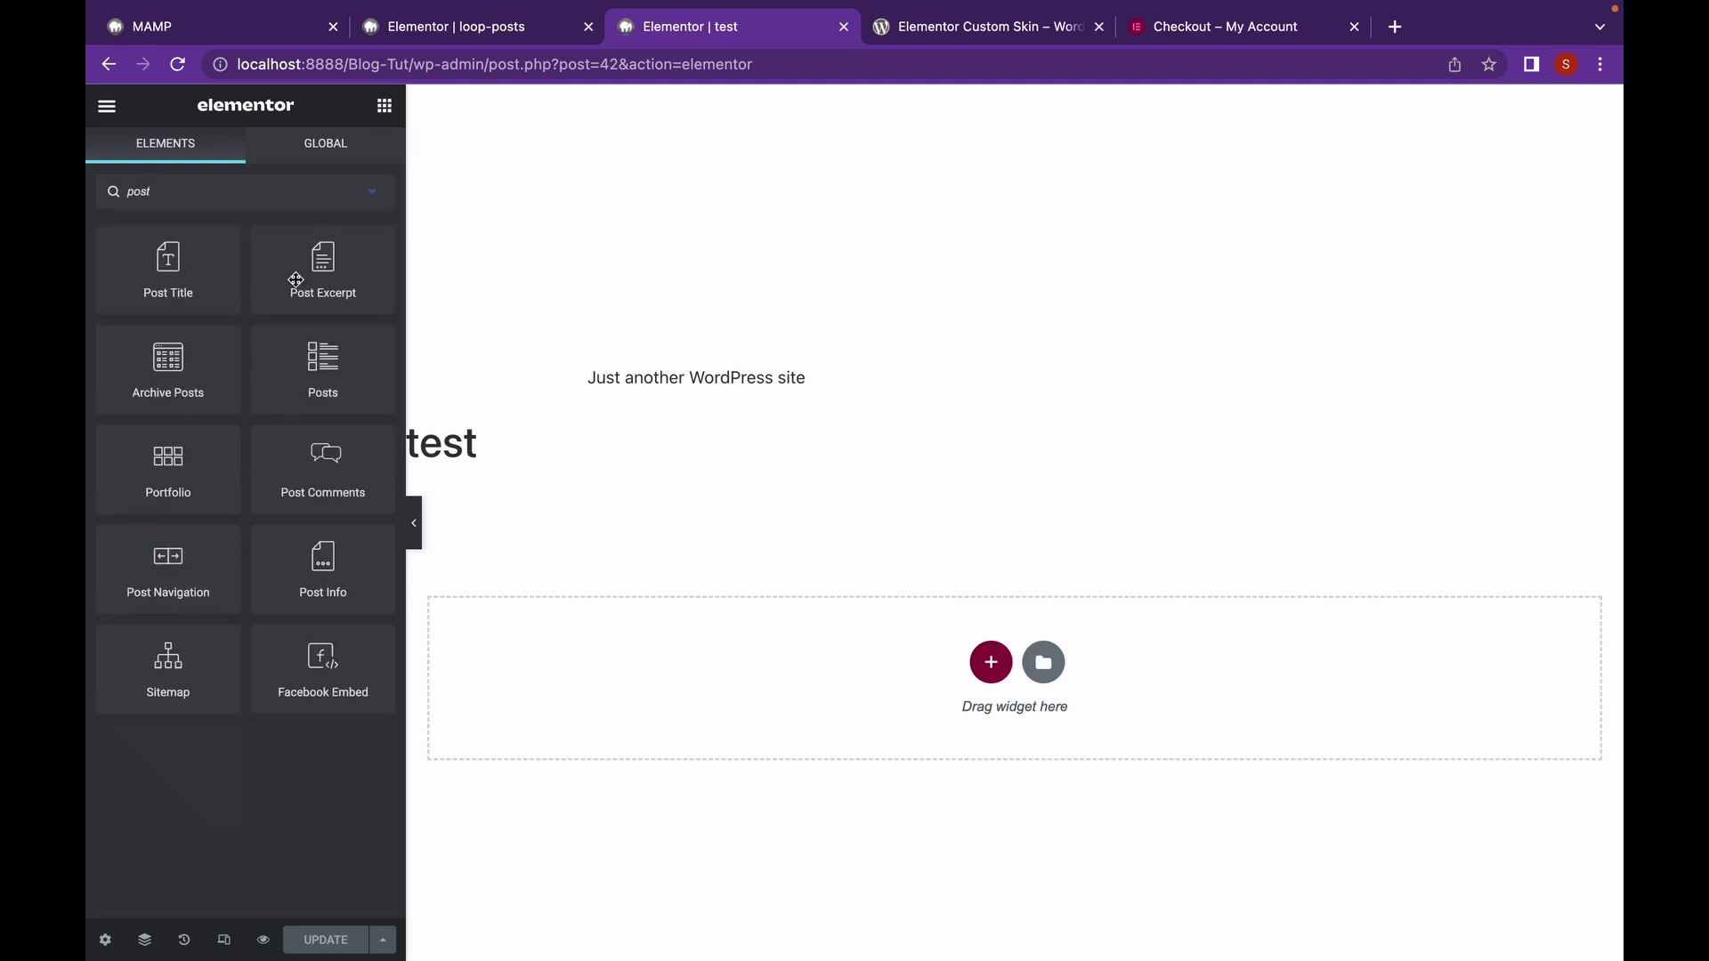
pyautogui.moveTo(320, 373); pyautogui.dragTo(862, 692)
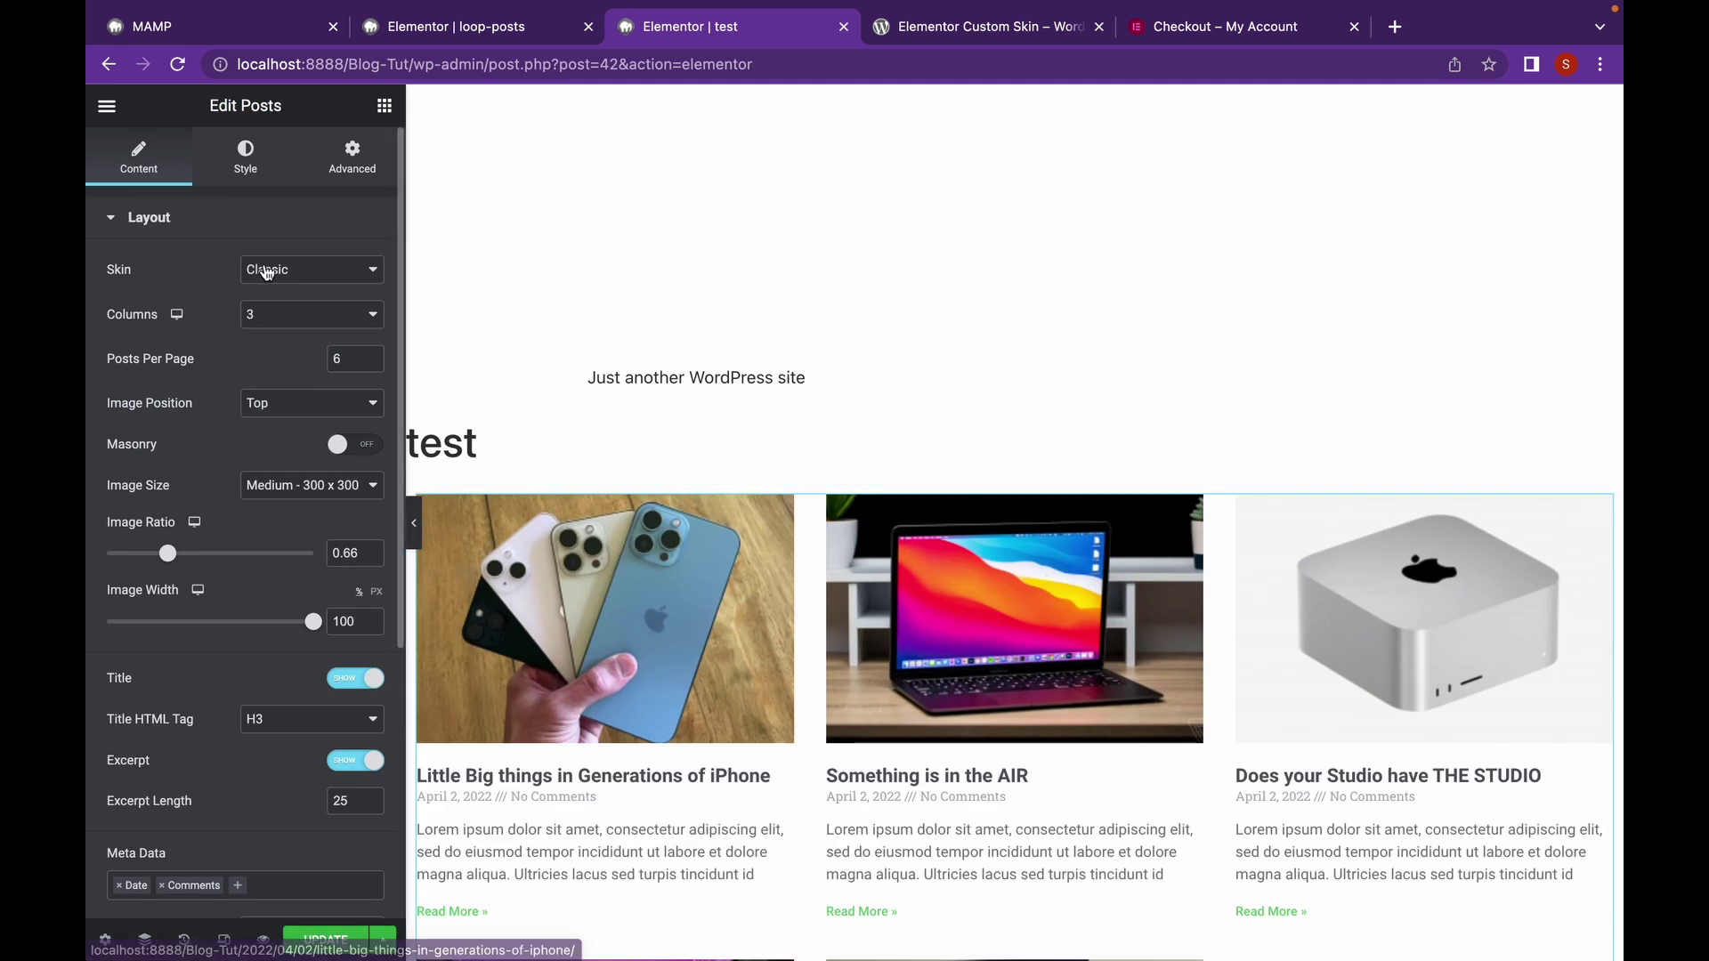
# - Set the Posts widget to the Custom skin with loop-posts as its default template
pyautogui.click(267, 268)
pyautogui.click(286, 332)
pyautogui.click(305, 338)
pyautogui.click(305, 425)
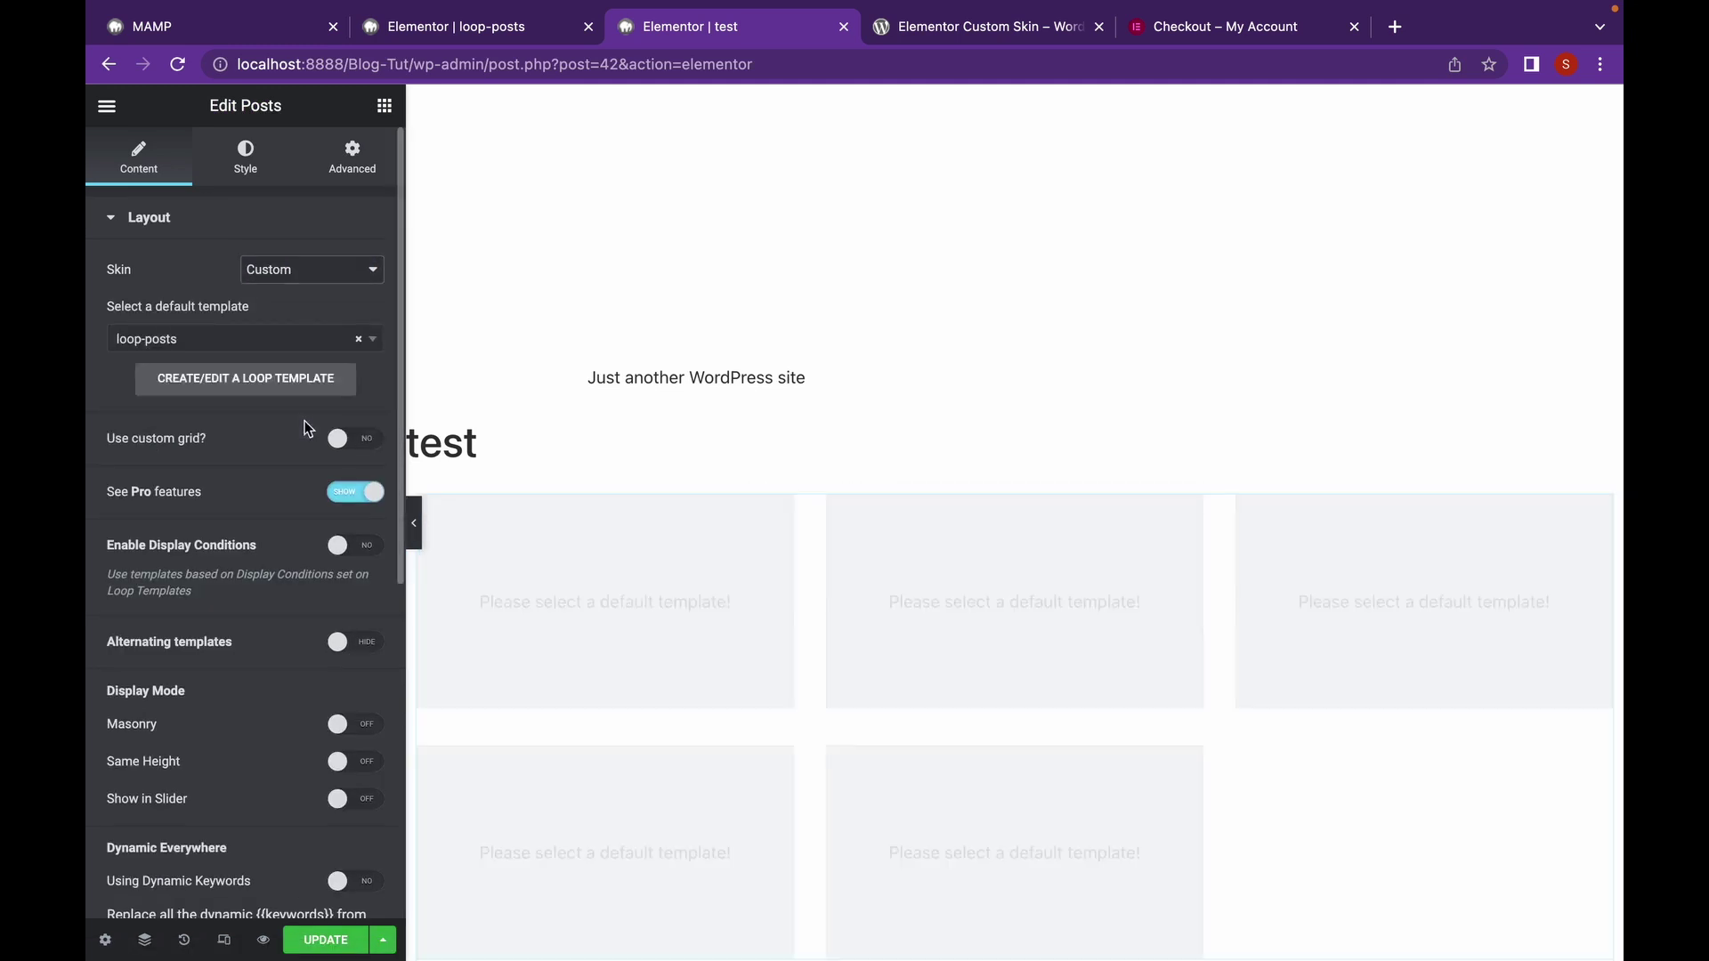
pyautogui.scroll(-1, 323, 495)
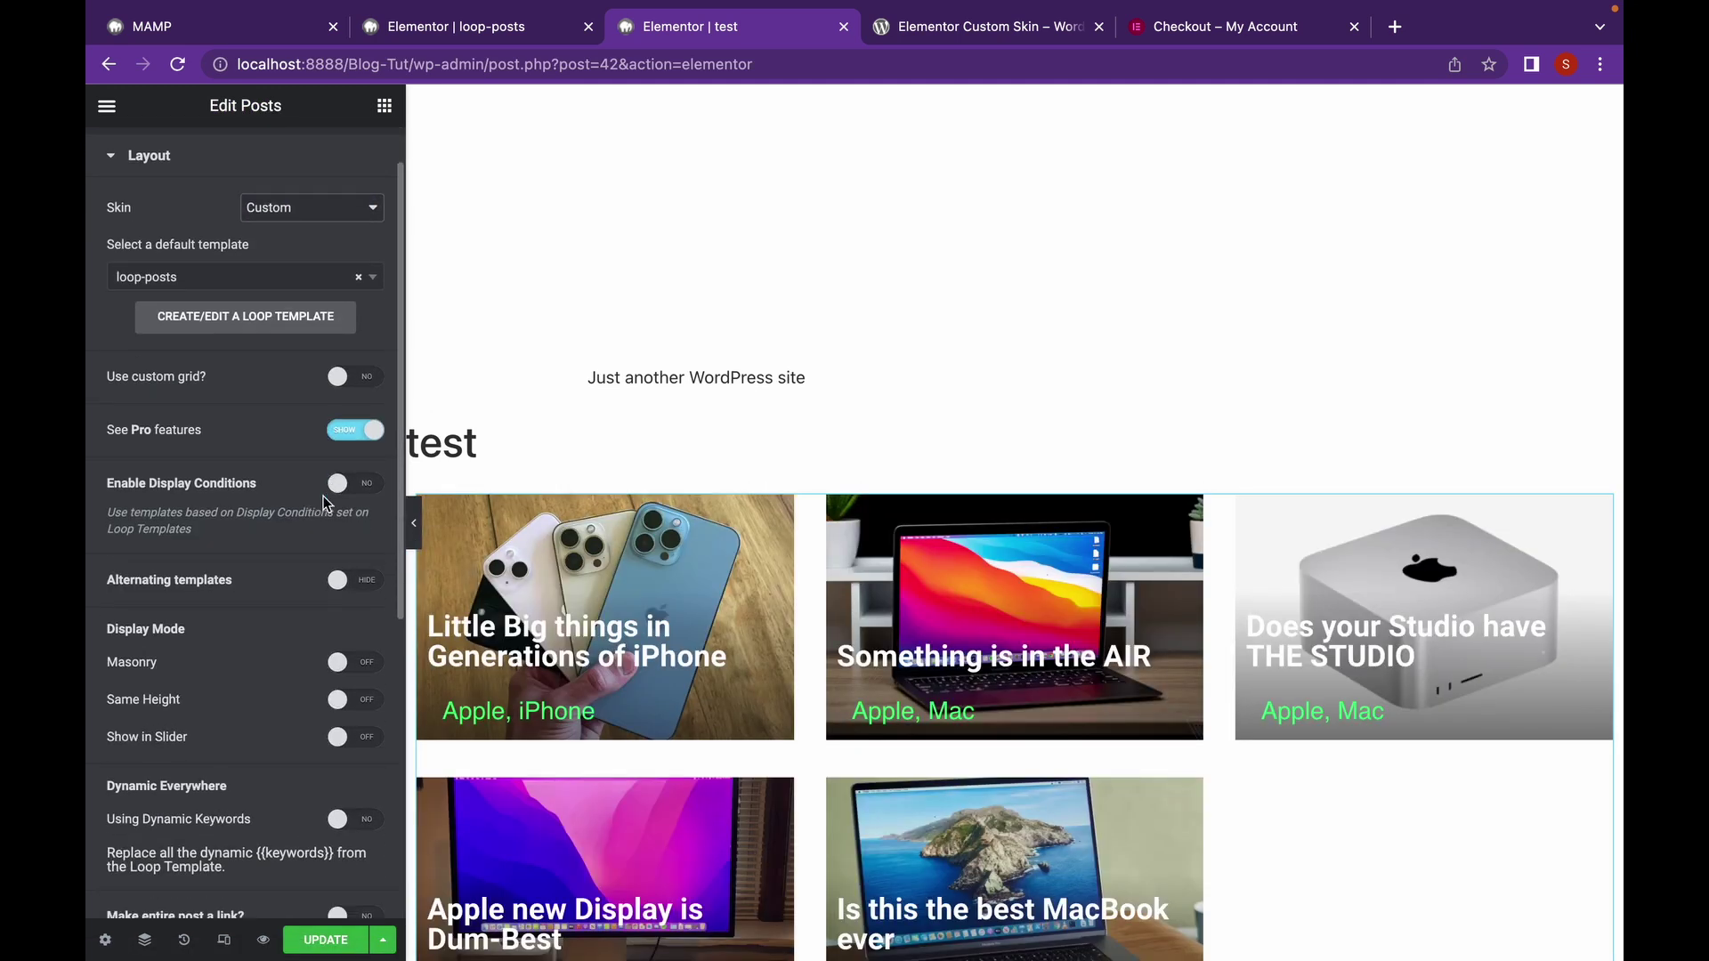
pyautogui.scroll(-3, 685, 529)
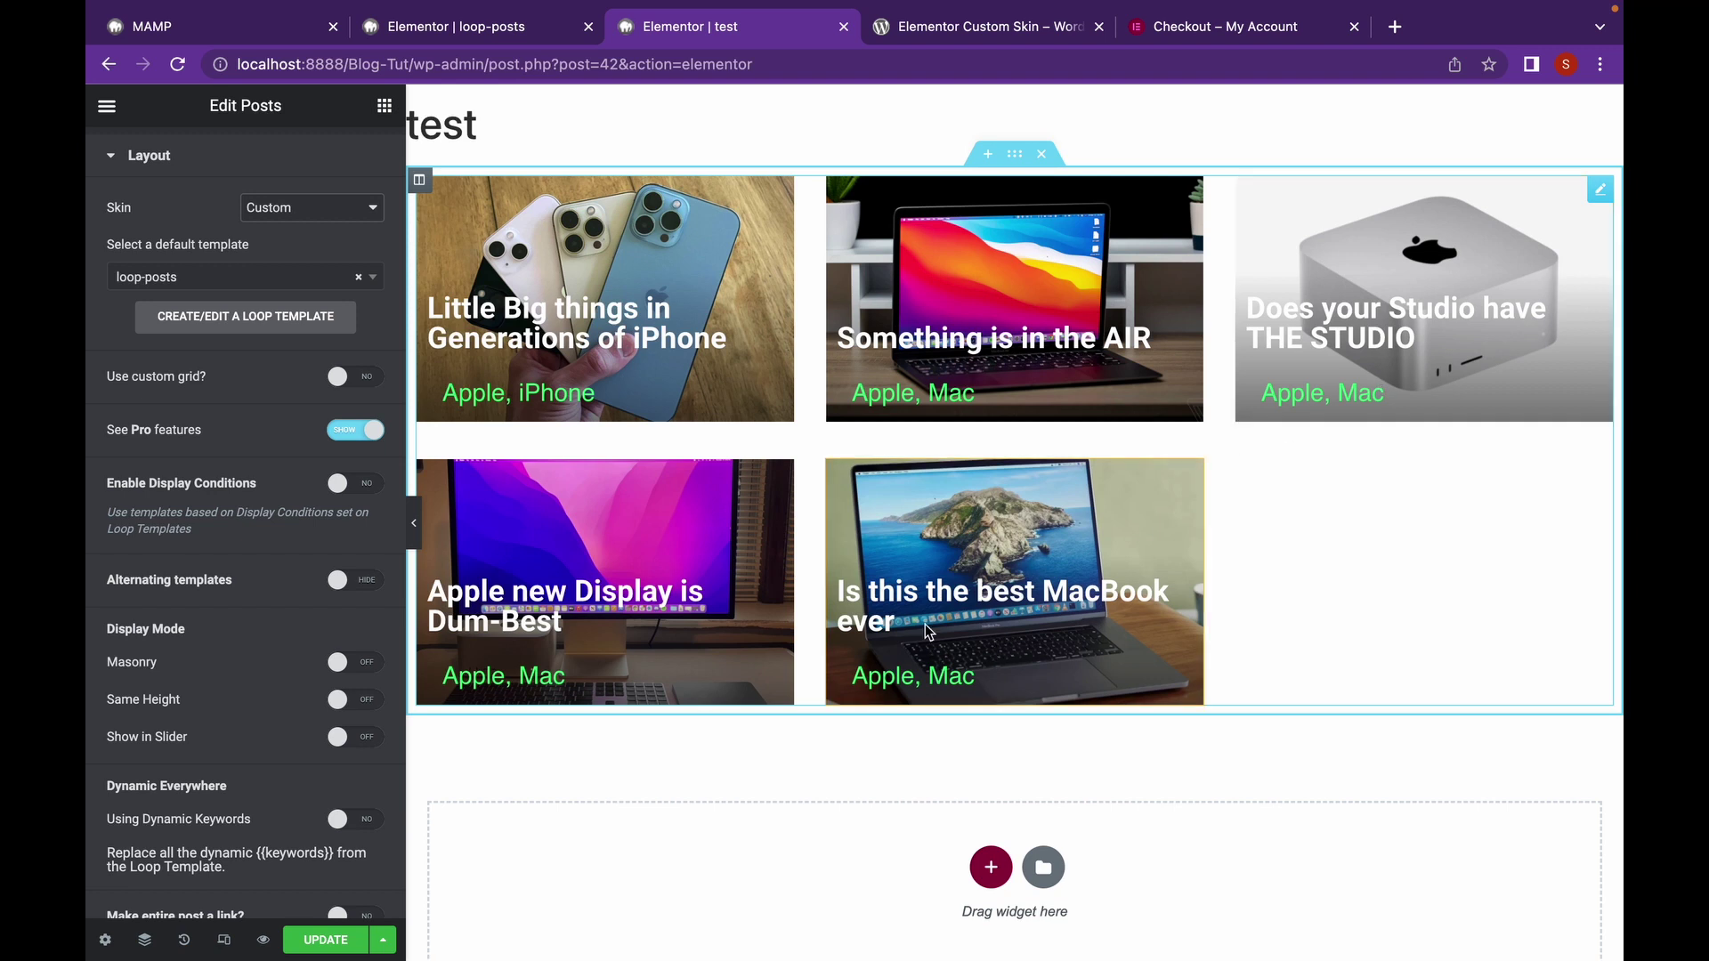
pyautogui.scroll(-4, 926, 631)
pyautogui.scroll(3, 818, 384)
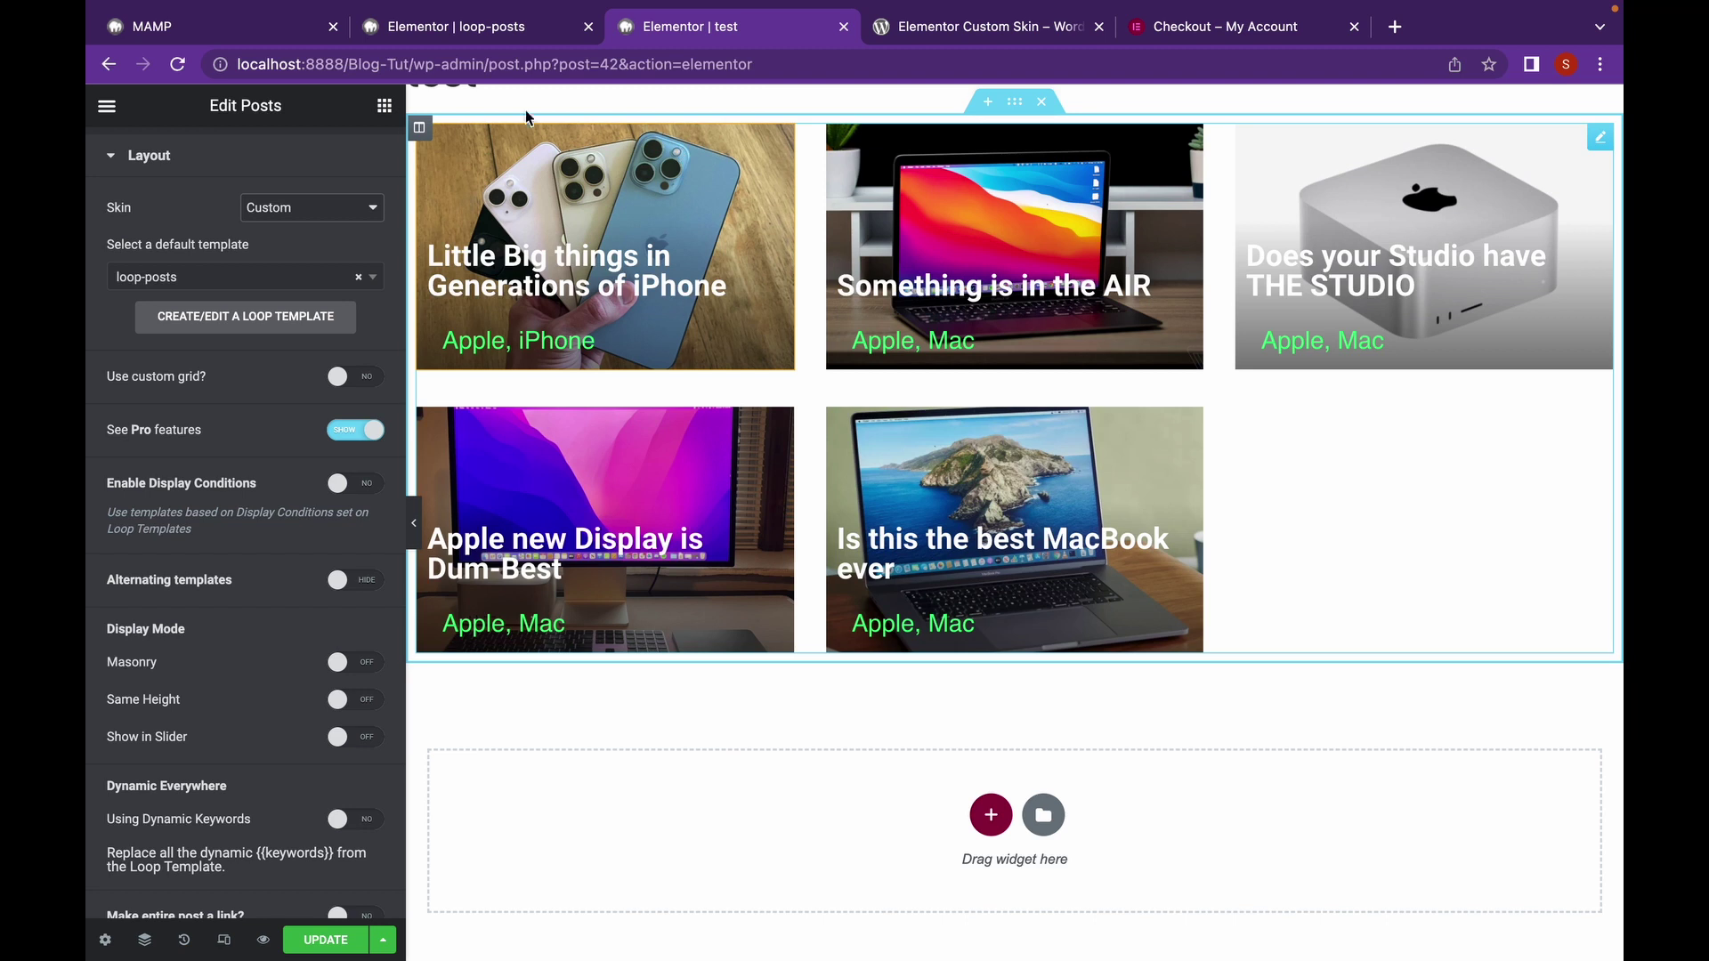
pyautogui.click(531, 36)
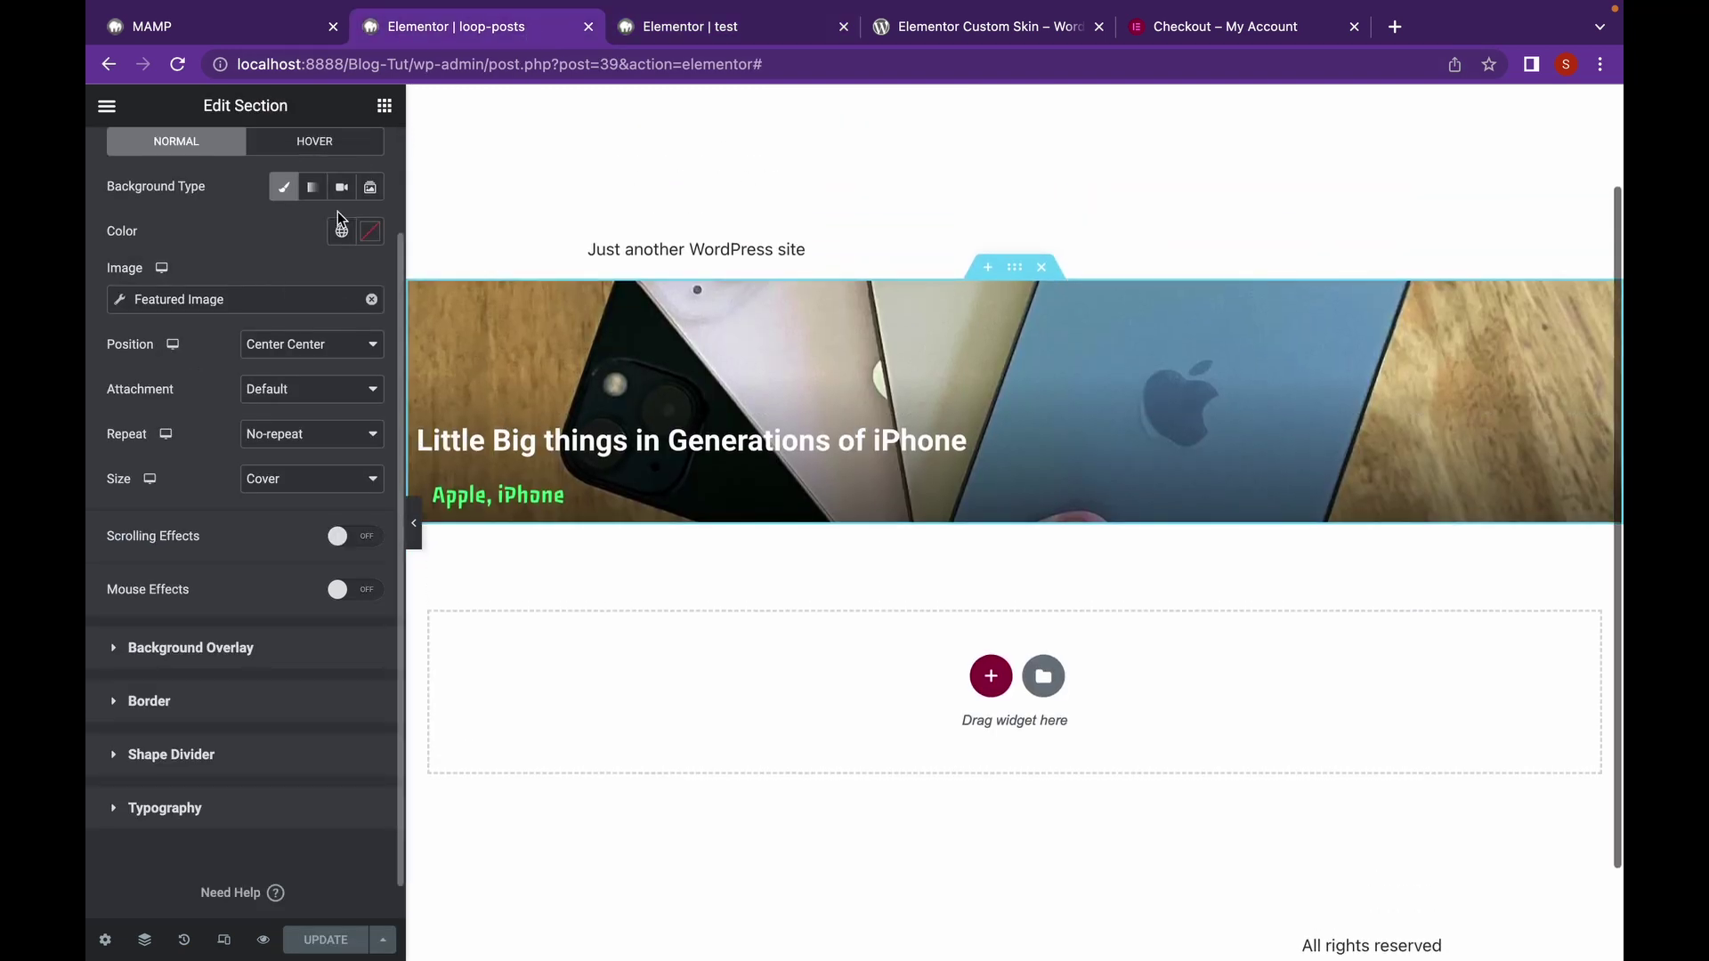
# - Raise the loop section's minimum height to 252 and save the template without conditions
pyautogui.scroll(3, 339, 218)
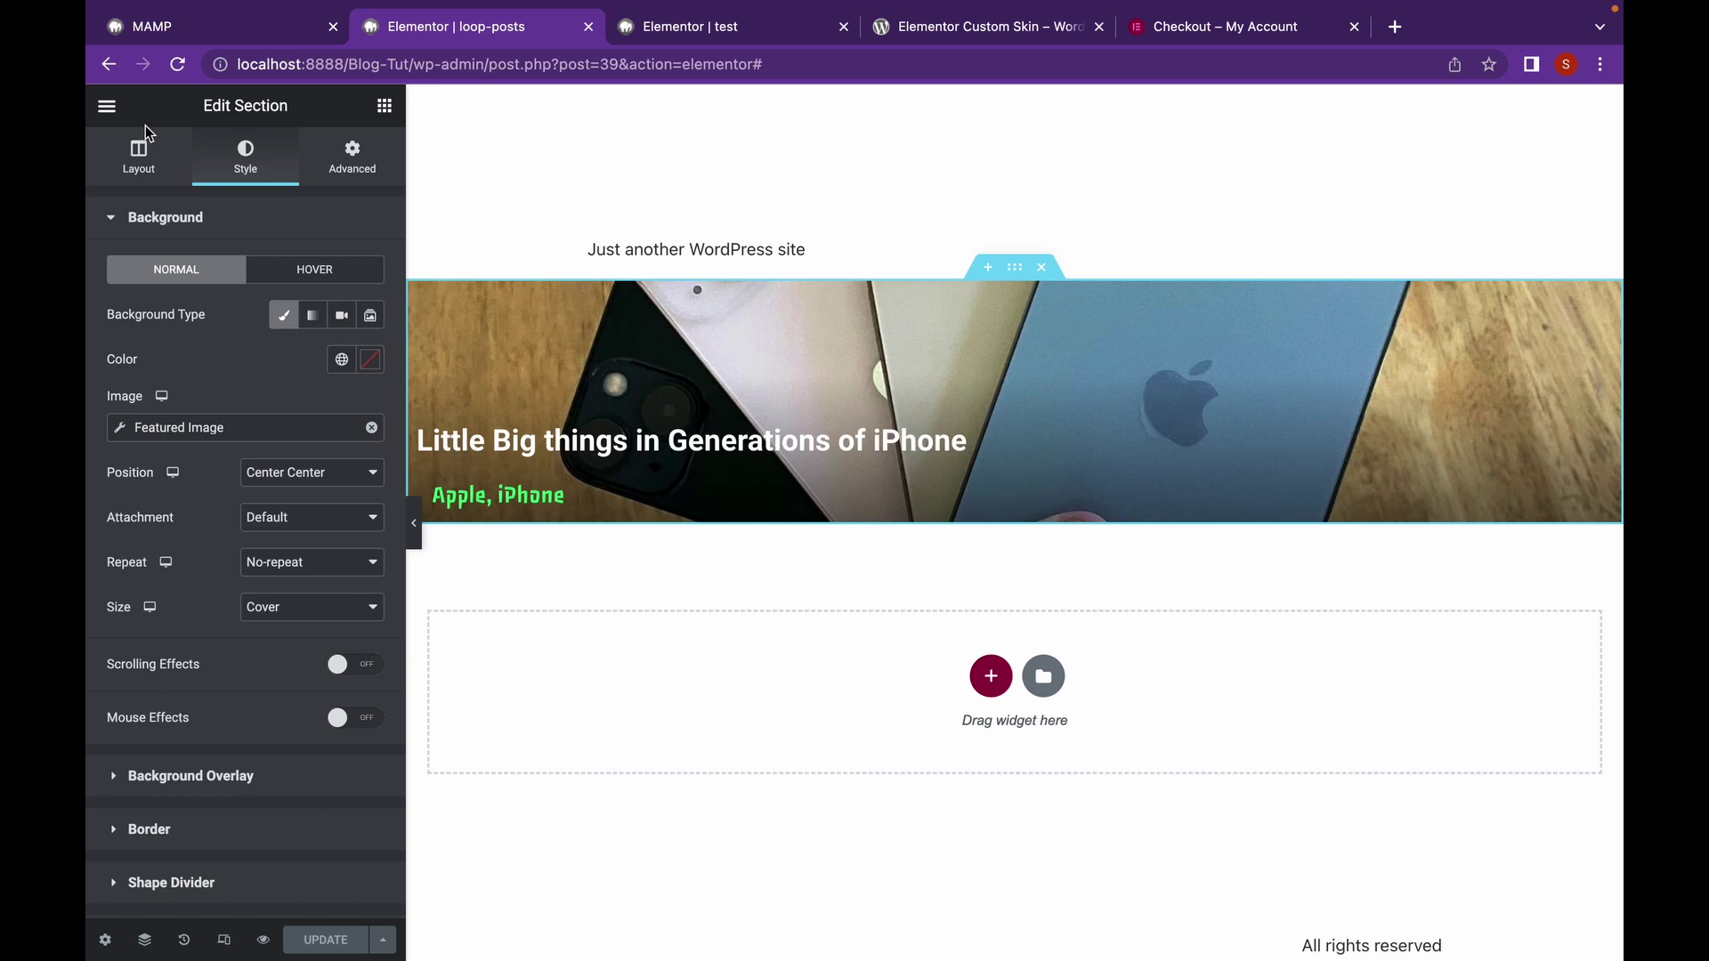
pyautogui.click(140, 153)
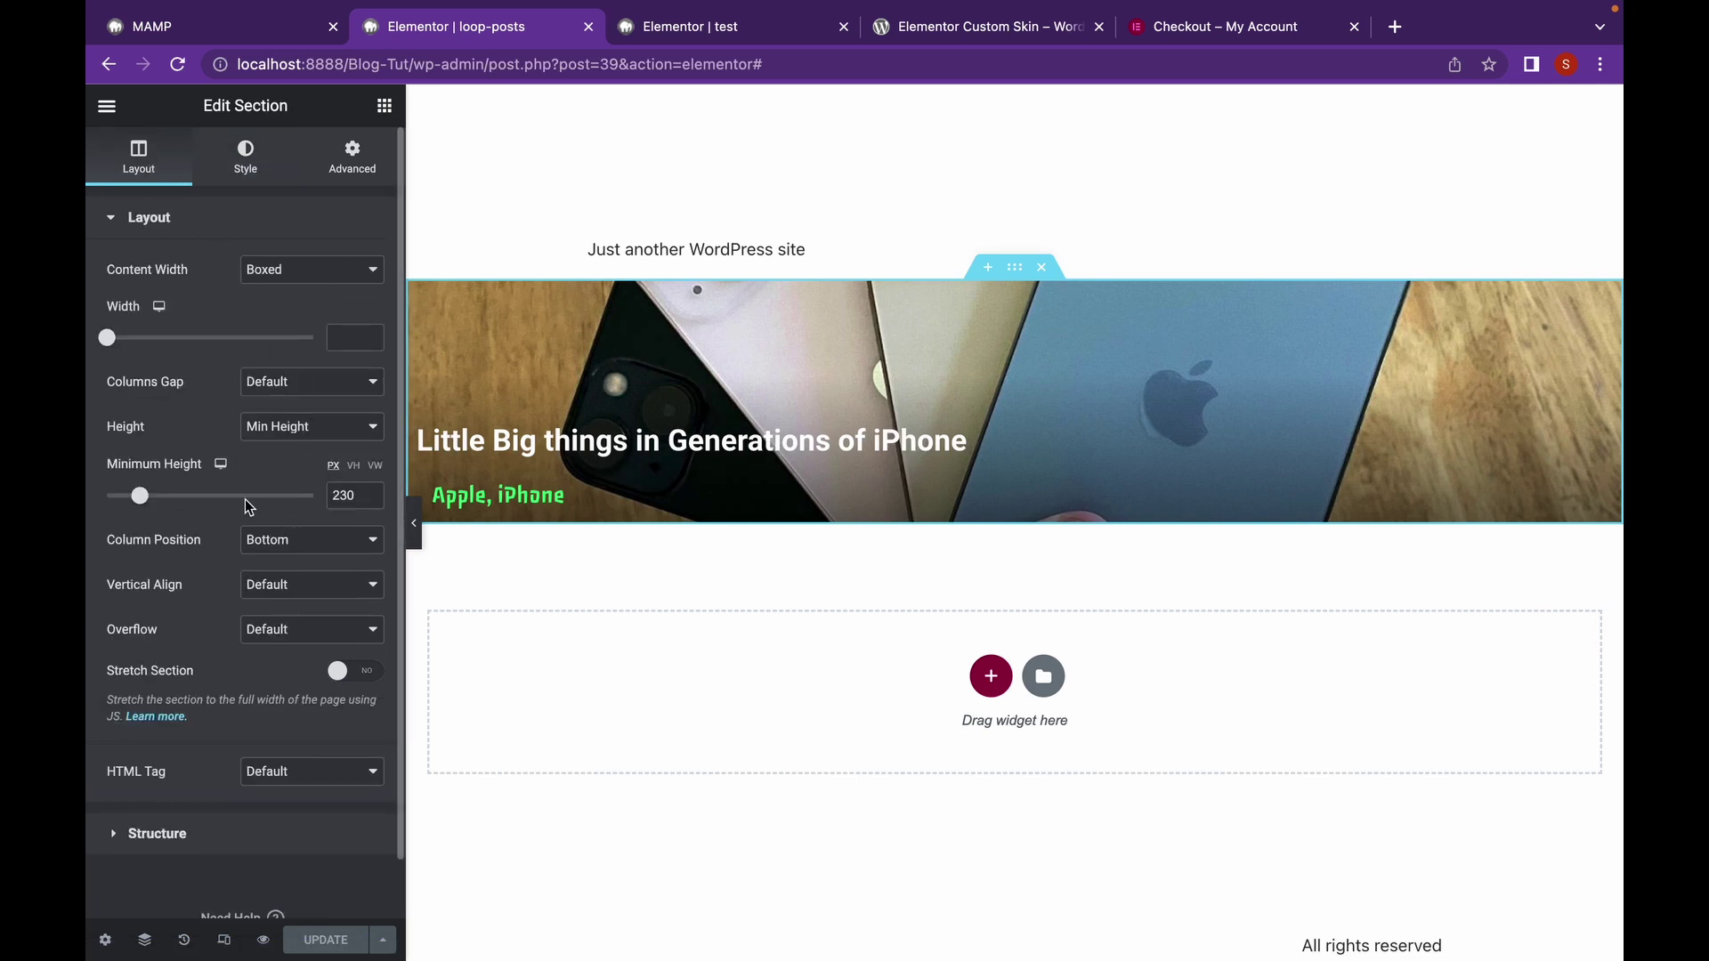
pyautogui.moveTo(140, 497); pyautogui.dragTo(145, 504)
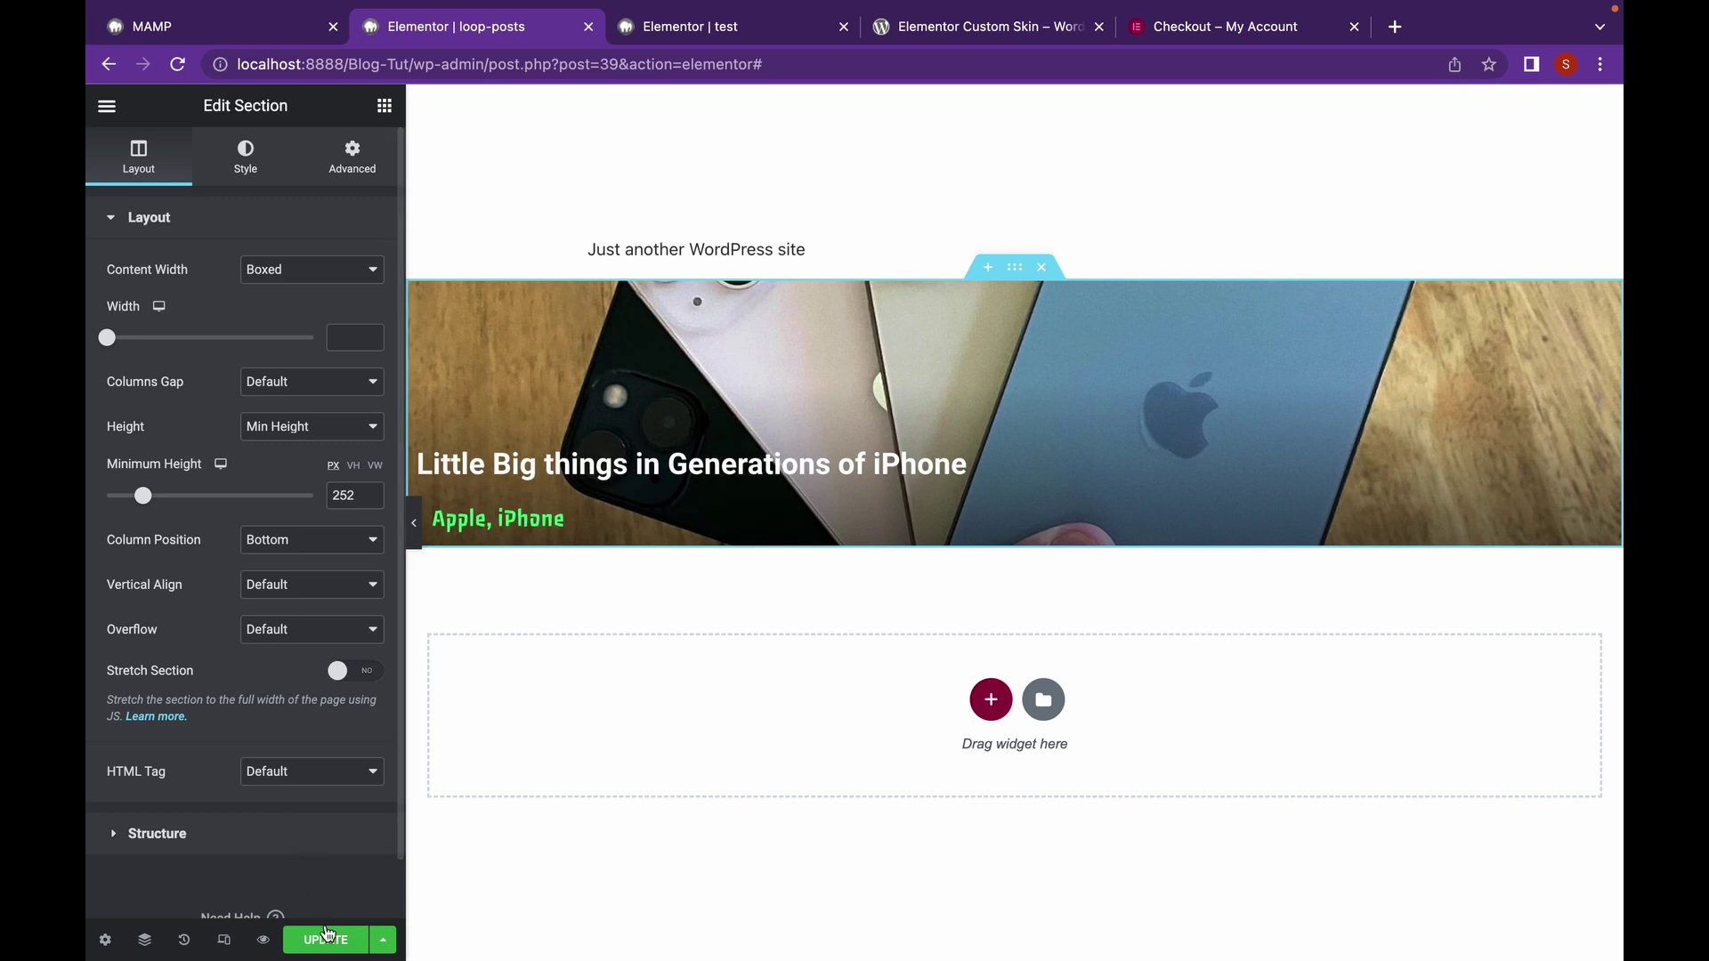
pyautogui.click(326, 938)
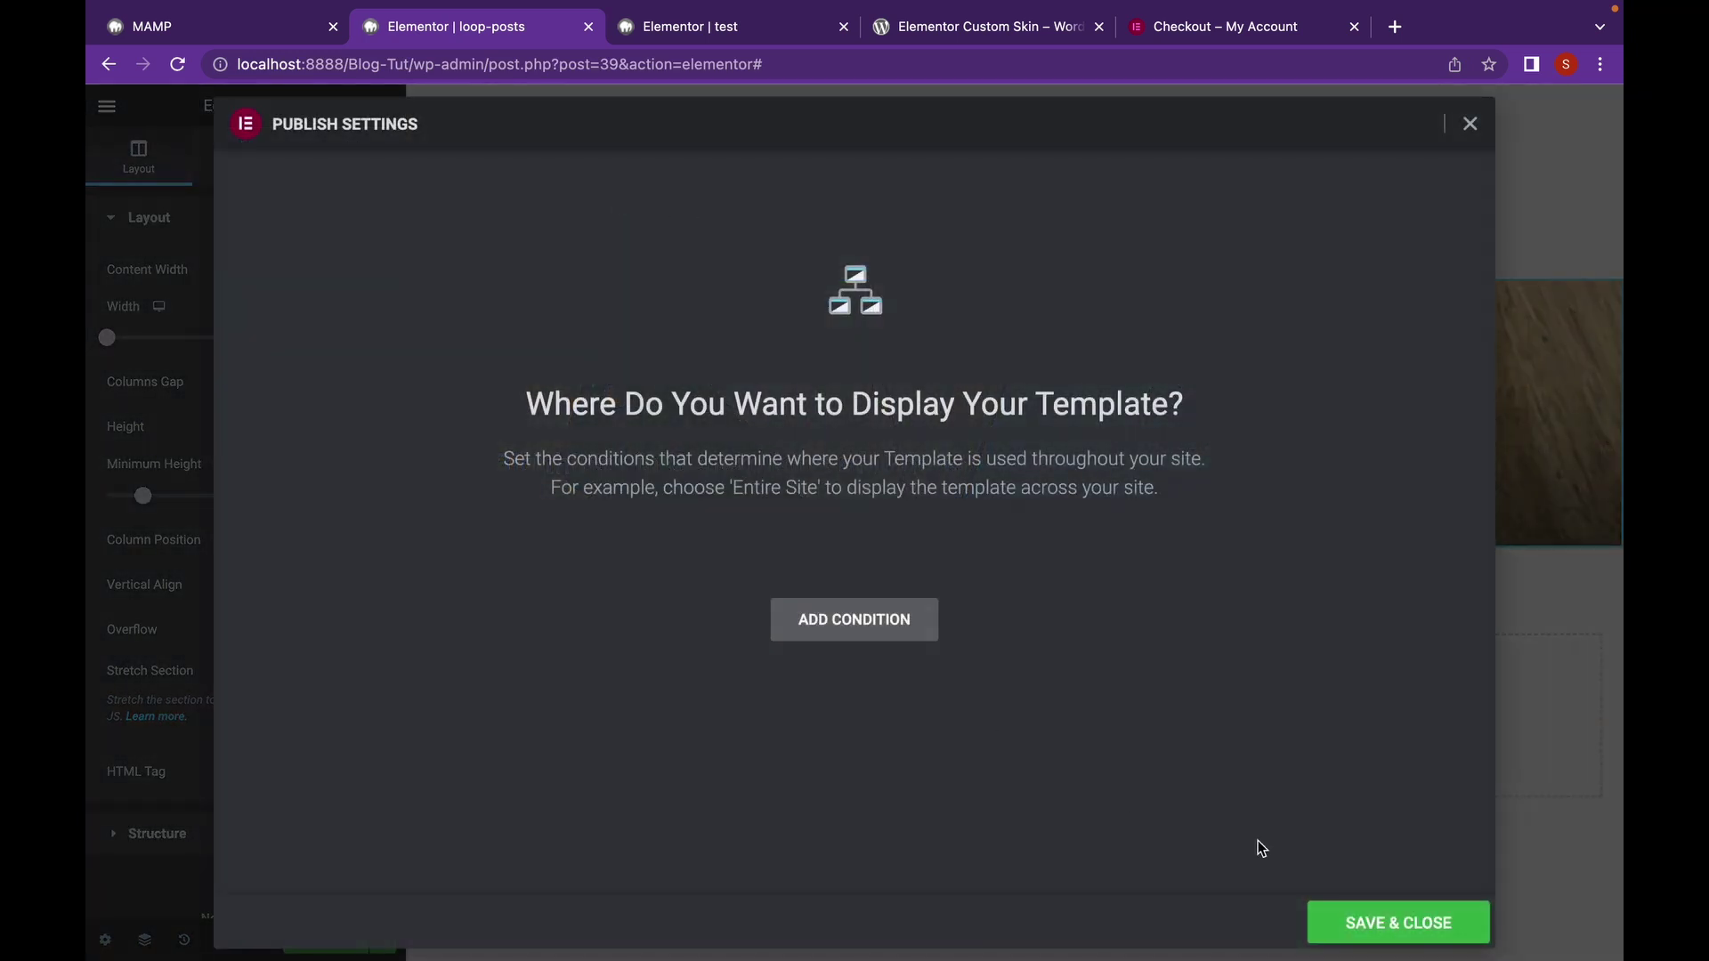
pyautogui.click(1341, 914)
pyautogui.click(721, 29)
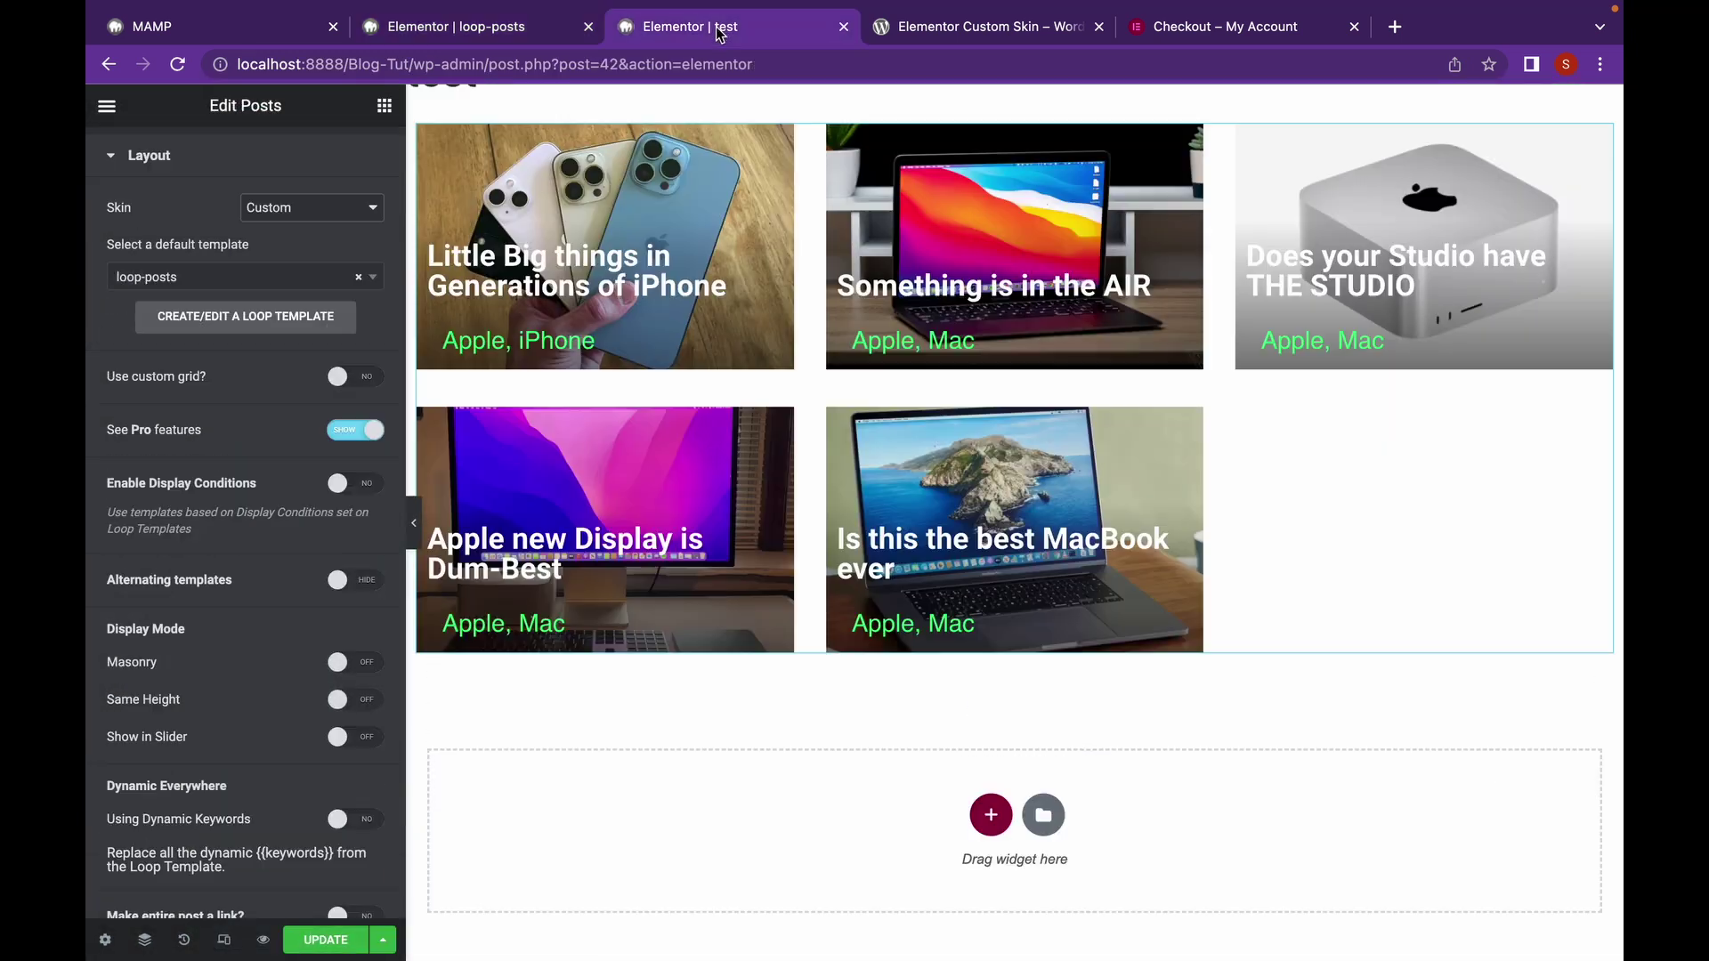
# - Update the test page and scroll up to view the five loop-posts cards
pyautogui.click(320, 944)
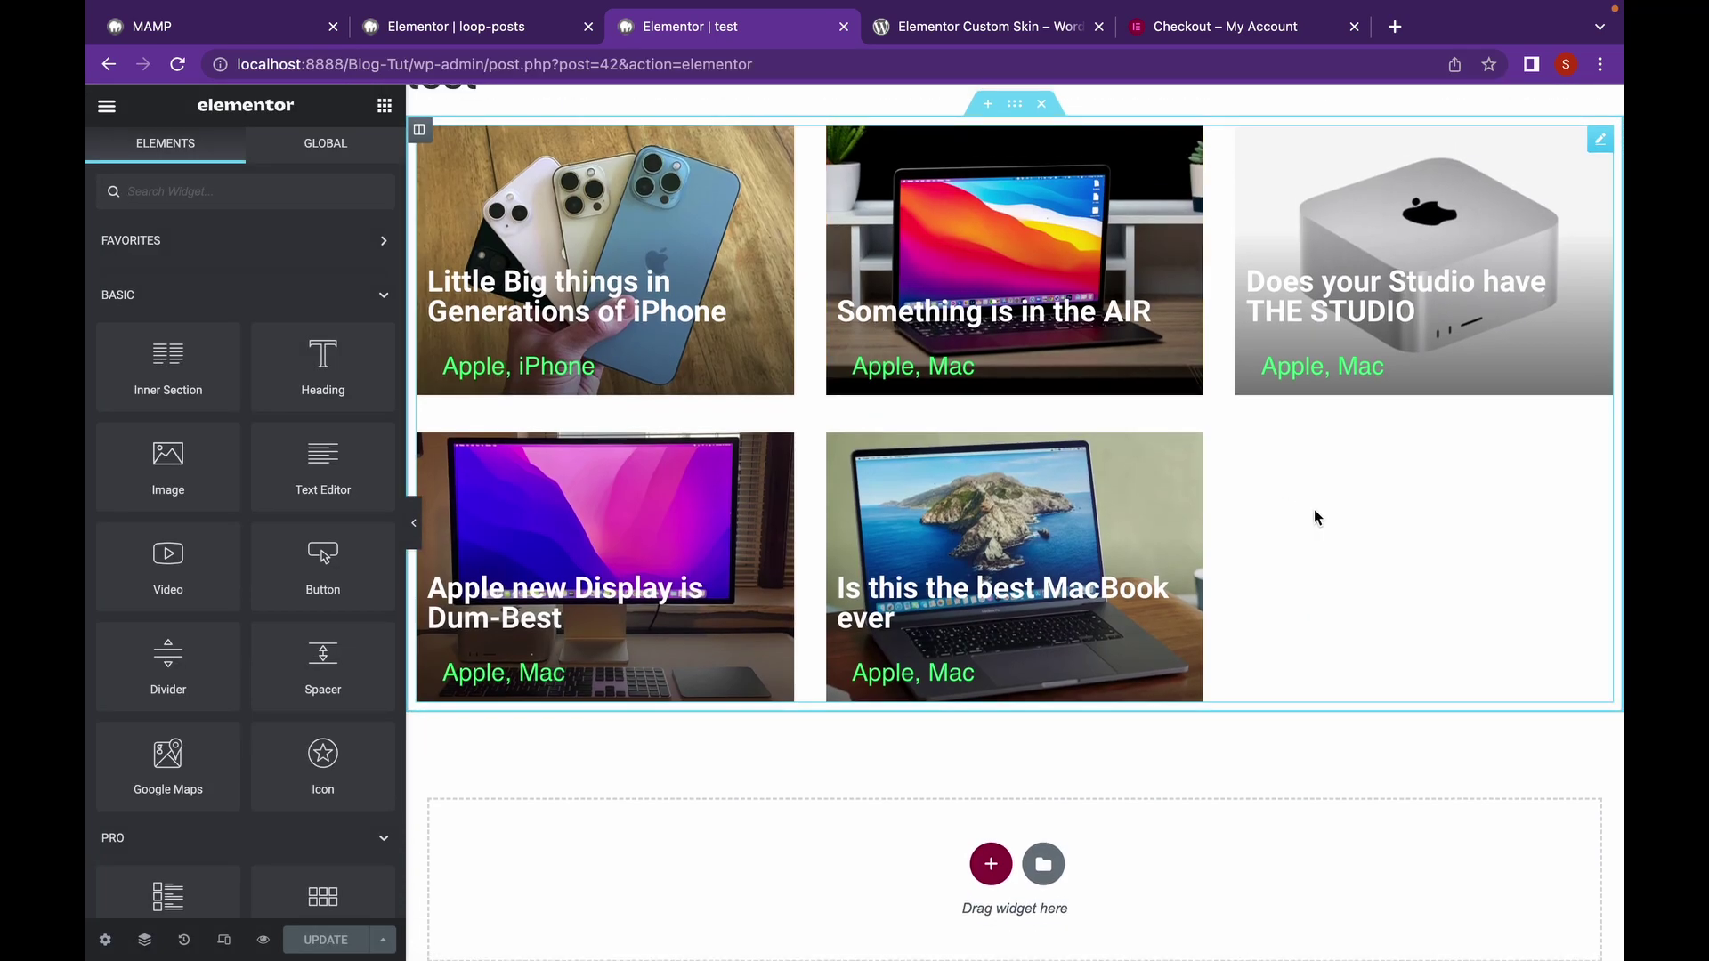
pyautogui.scroll(1, 1317, 516)
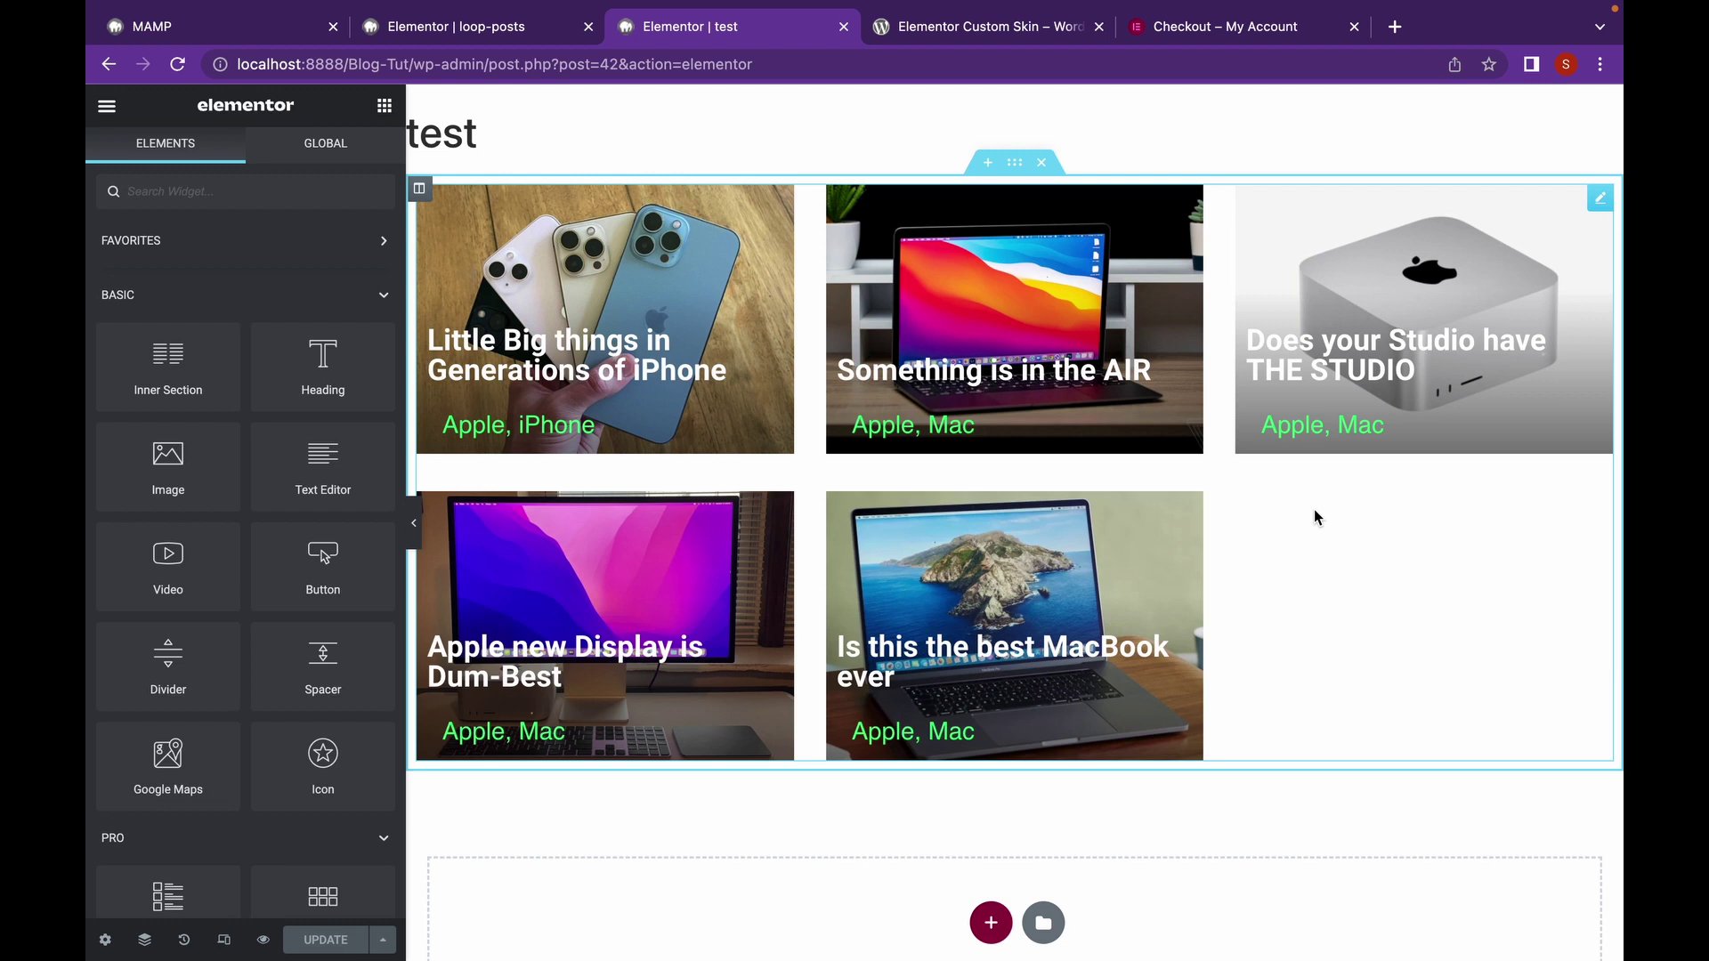